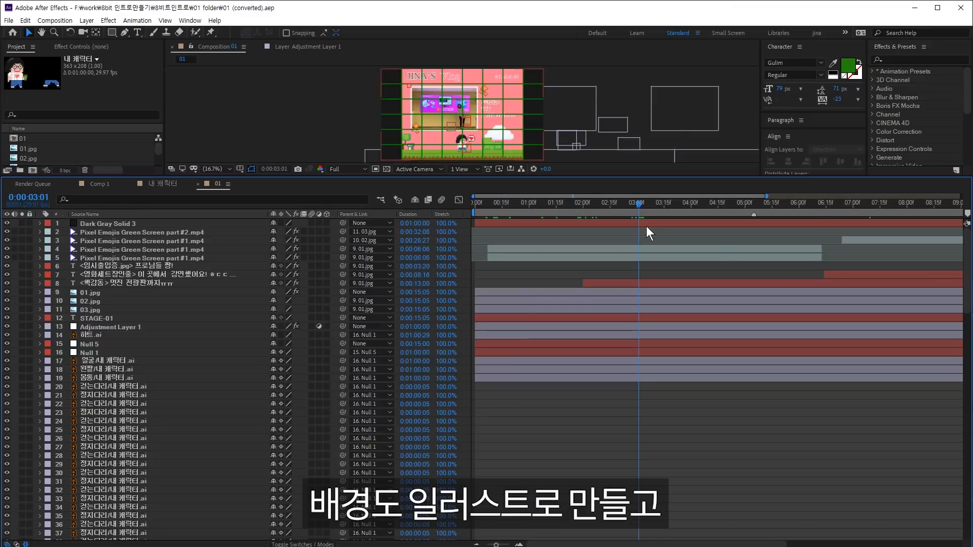
pyautogui.scroll(-20, 647, 226)
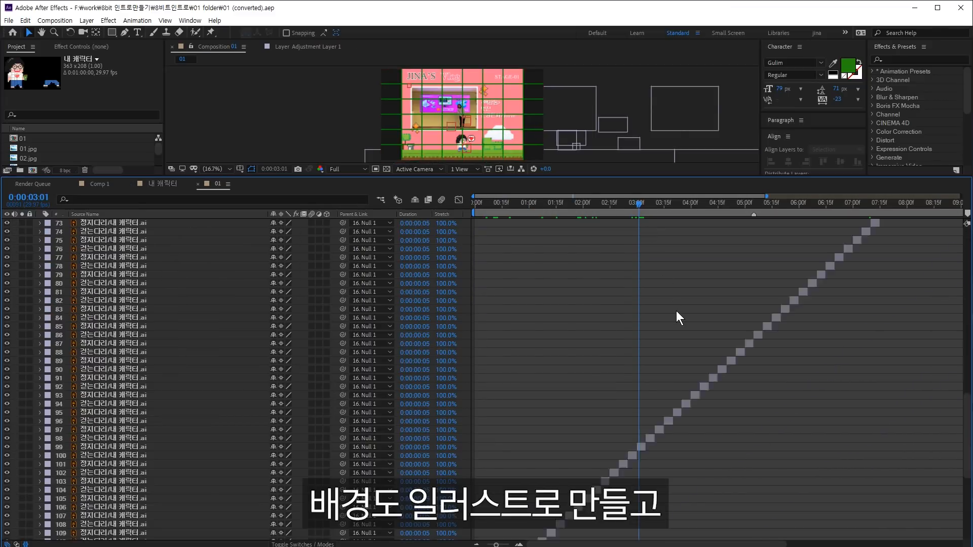
pyautogui.scroll(-5, 678, 312)
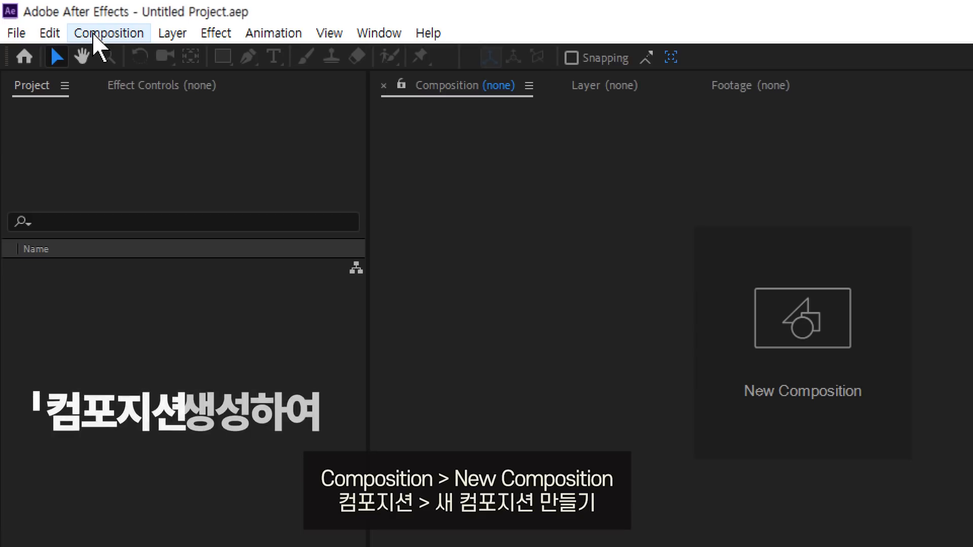
# Step: Create a new composition named intro with a width of 1920 px and a height of 1080 px
pyautogui.click(96, 34)
pyautogui.click(116, 59)
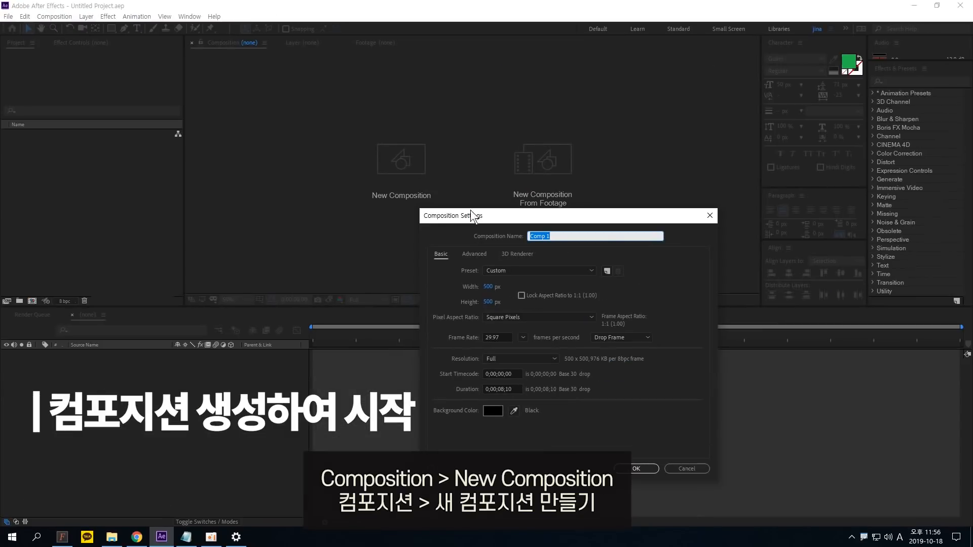
pyautogui.moveTo(471, 216); pyautogui.dragTo(357, 147)
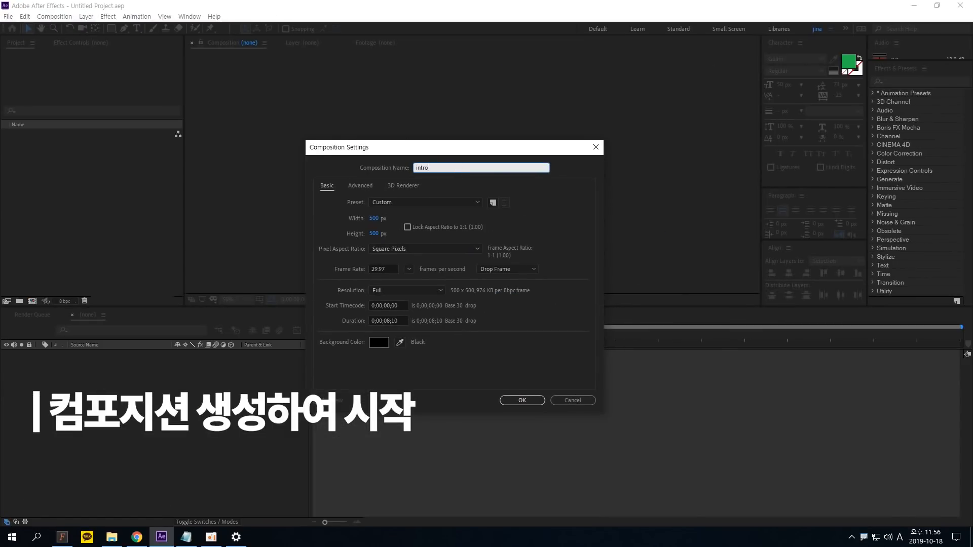
pyautogui.click(374, 218)
pyautogui.write('192')
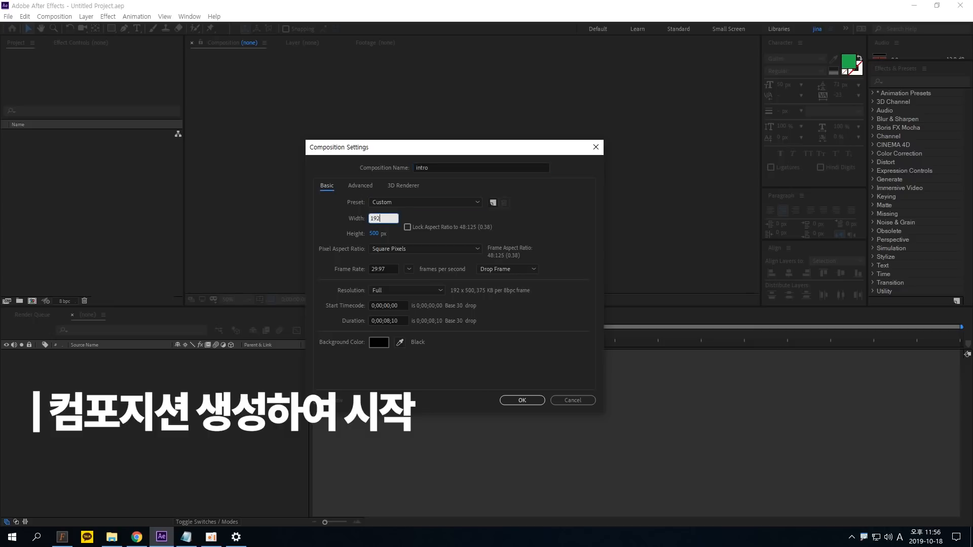
pyautogui.write('0')
pyautogui.press('Tab')
pyautogui.write('10')
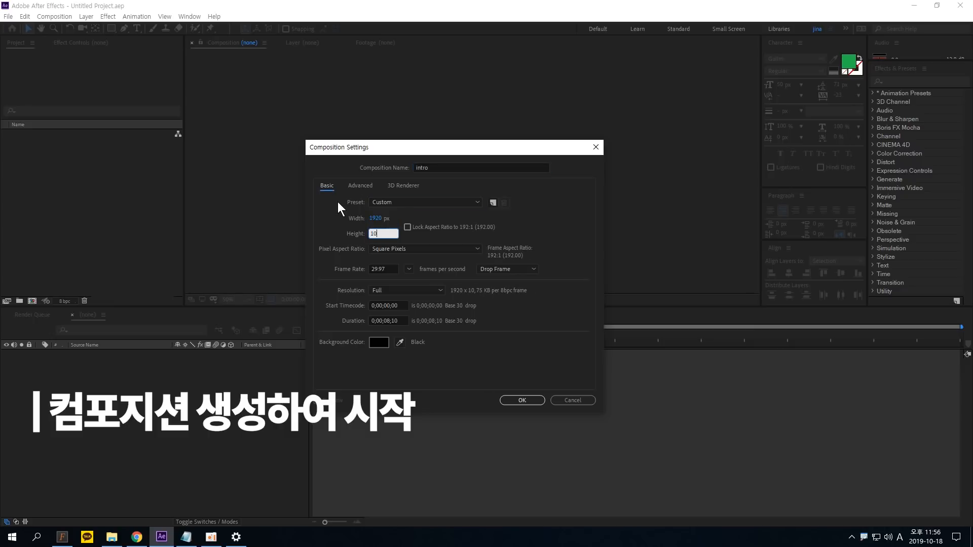
pyautogui.write('80')
pyautogui.press('Tab')
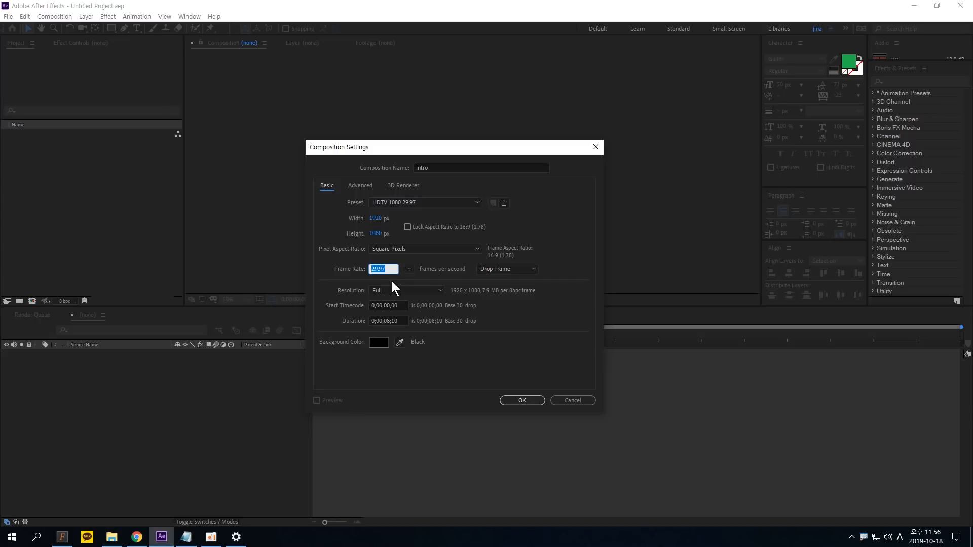
# Step: Set the new composition's duration to 10 seconds and accept its settings
pyautogui.click(401, 320)
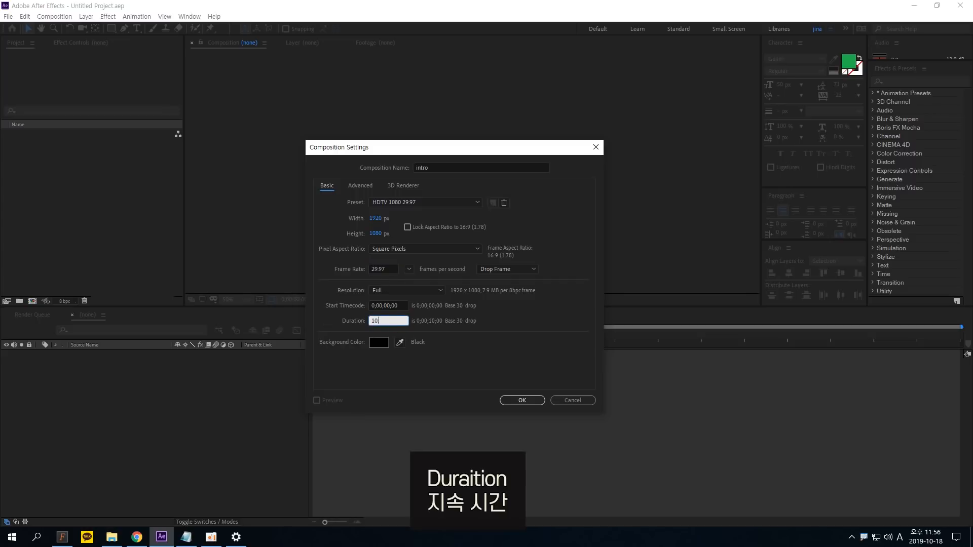
pyautogui.write('10.0')
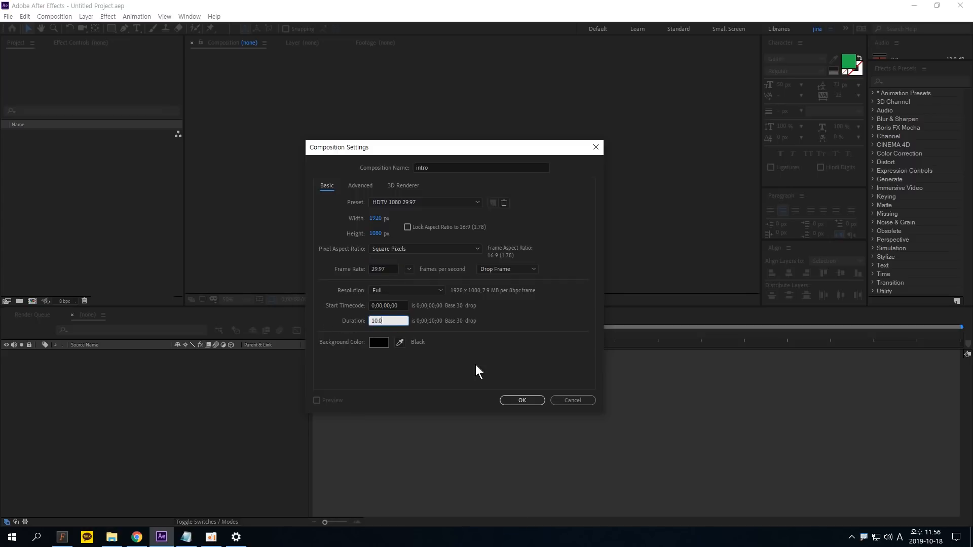
pyautogui.click(527, 401)
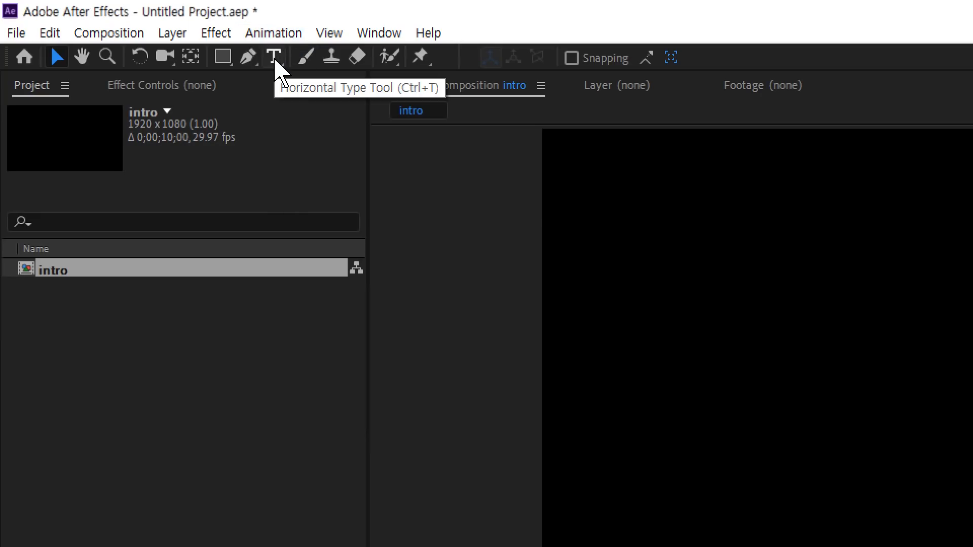
# Step: Add two text layers, 편집하는여자 and YOUTUBE beneath it, in green Black Han Sans at 227 px
pyautogui.click(136, 28)
pyautogui.click(388, 159)
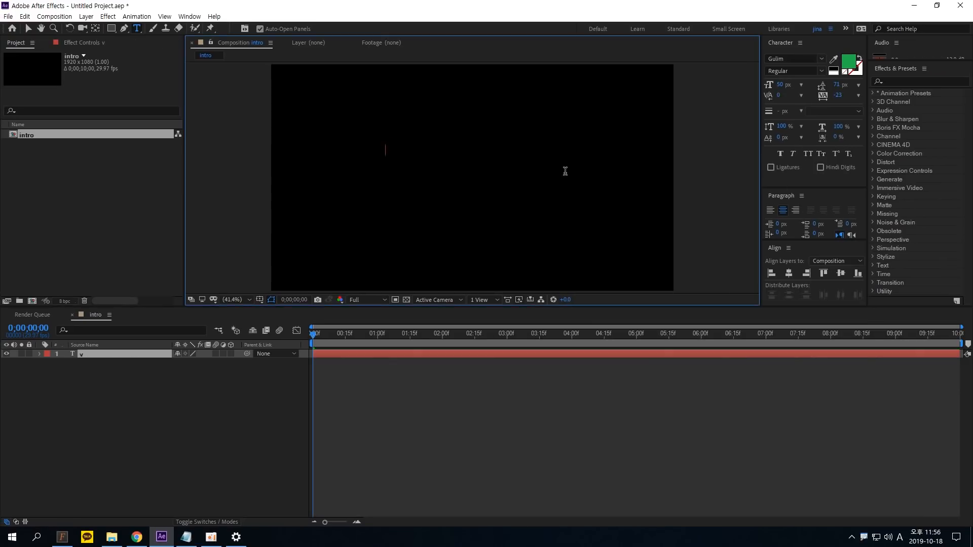
pyautogui.press('BackSpace')
pyautogui.press('BackSpace')
pyautogui.press('BackSpace')
pyautogui.press('Hangul')
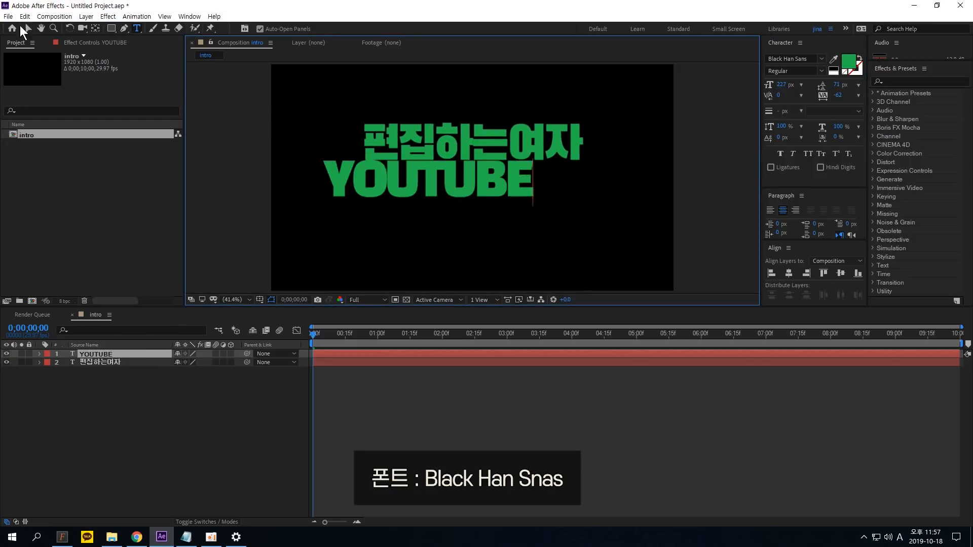
pyautogui.click(28, 29)
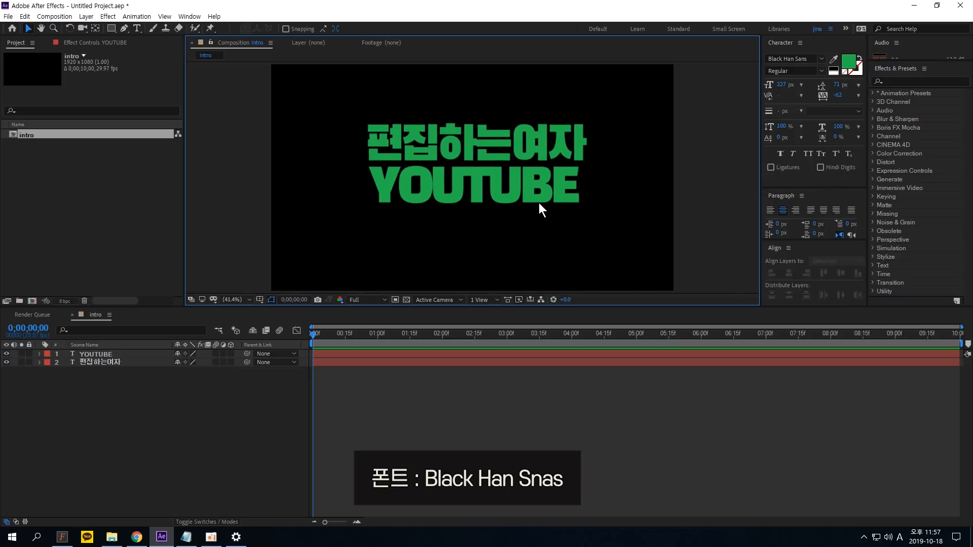
# Step: Add a text layer reading Insert Coin below the YOUTUBE text
pyautogui.click(138, 28)
pyautogui.click(464, 258)
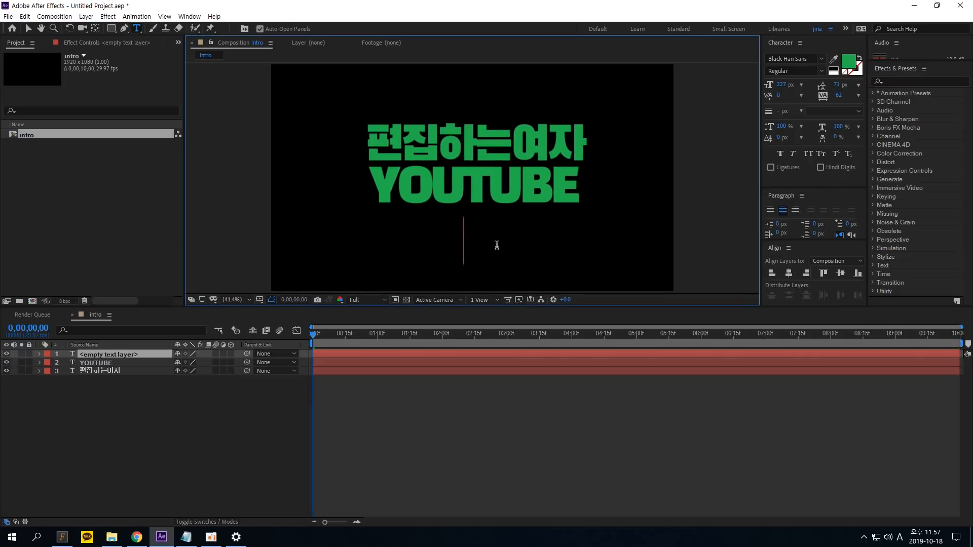
pyautogui.write('in')
pyautogui.press('BackSpace')
pyautogui.press('BackSpace')
pyautogui.write('Insert Coint')
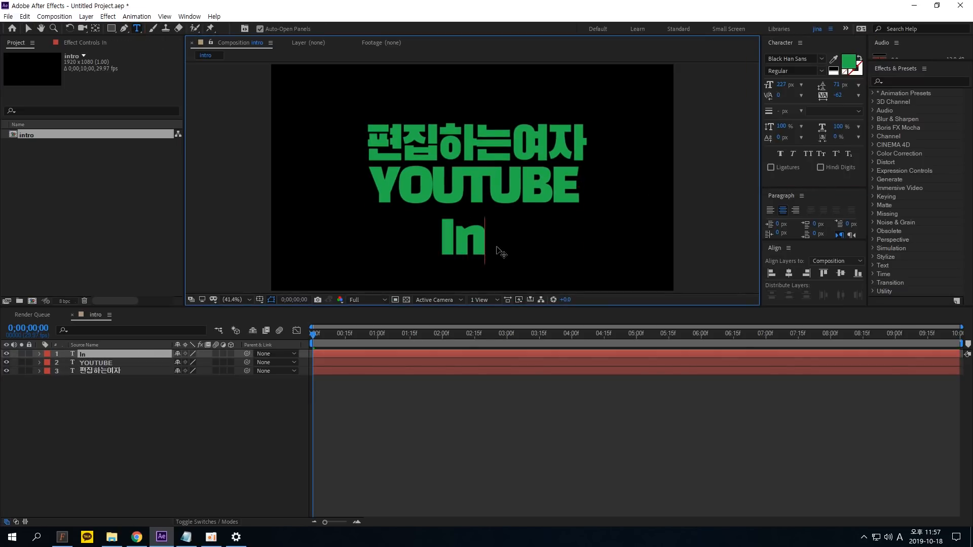
pyautogui.press('BackSpace')
# Step: Change the Insert Coin text's font to DungGeunMo and its size to 81 px
pyautogui.click(28, 28)
pyautogui.click(793, 59)
pyautogui.moveTo(781, 85); pyautogui.dragTo(707, 85)
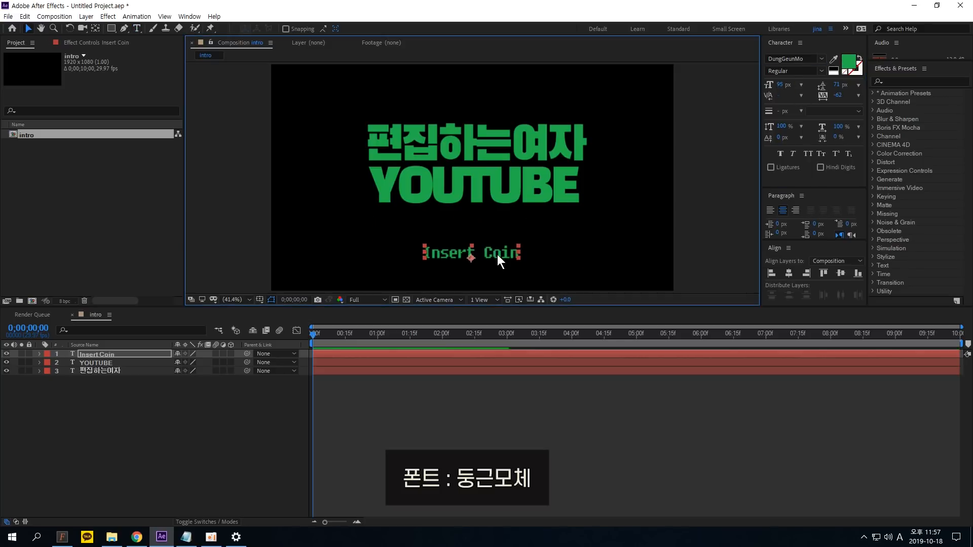
# Step: Duplicate the Insert Coin text layer, offset the copy above the original and replace its text with the ▶ symbol
pyautogui.hotkey('ctrl', 'd')
pyautogui.moveTo(503, 251); pyautogui.dragTo(484, 223)
pyautogui.doubleClick(484, 223)
pyautogui.press('Hangul_Hanja')
pyautogui.press('pagedown')
pyautogui.press('pagedown')
pyautogui.press('pagedown')
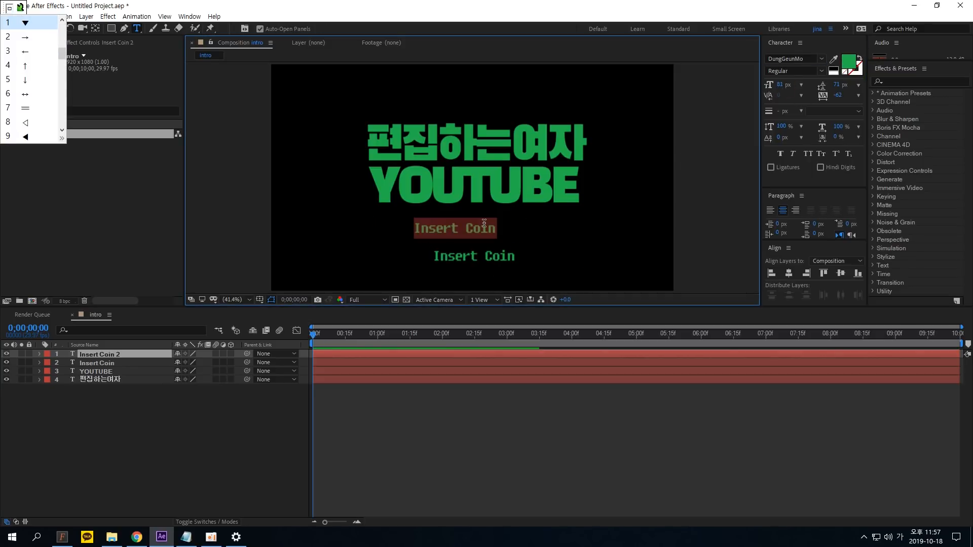
pyautogui.press('1')
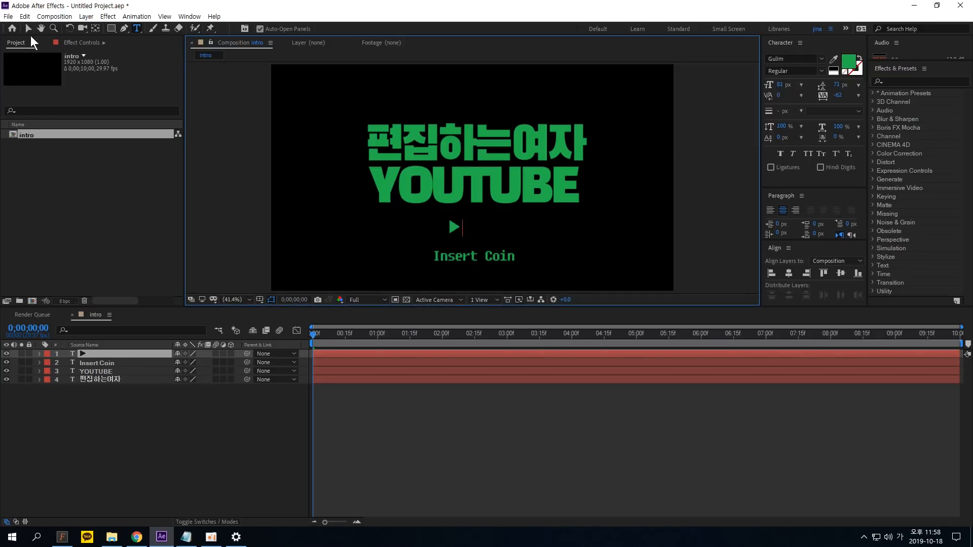
pyautogui.press('Escape')
# Step: Place the ▶ symbol directly in front of the Insert Coin text and colour Insert Coin white
pyautogui.moveTo(456, 227); pyautogui.dragTo(483, 248)
pyautogui.keyDown('shift'); pyautogui.click(474, 256); pyautogui.keyUp('shift')
pyautogui.click(513, 133)
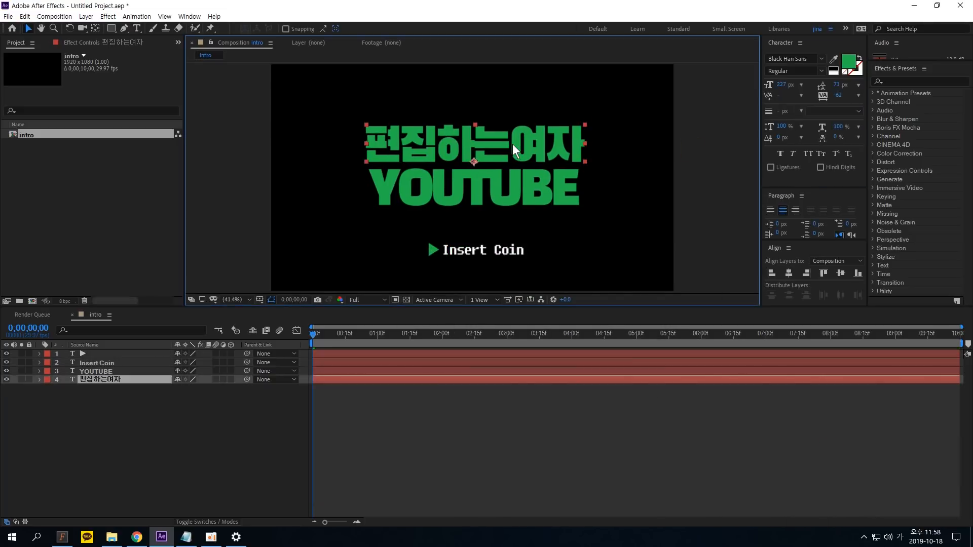
pyautogui.click(675, 148)
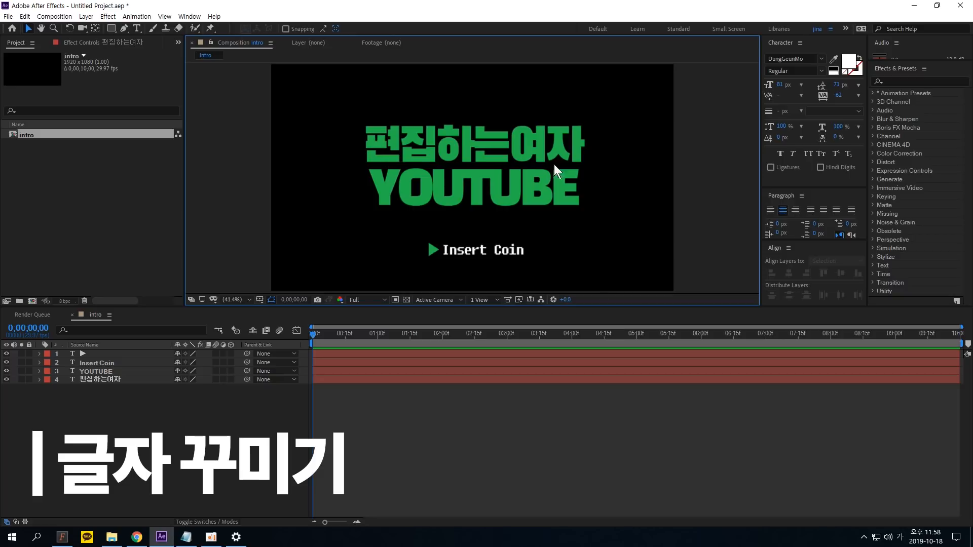
# Step: Apply a Gradient Overlay layer style to the 편집하는여자 text and expand its settings
pyautogui.click(449, 142)
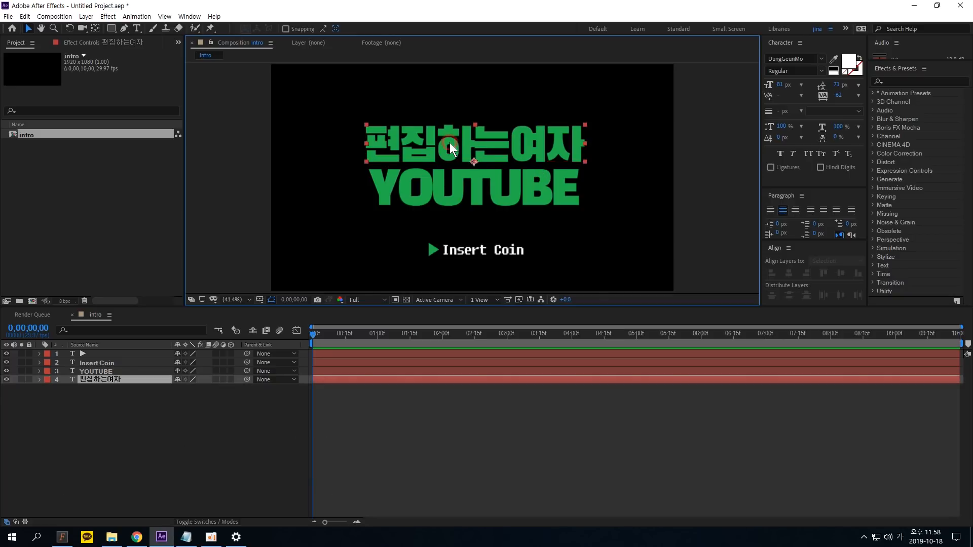
pyautogui.rightClick(108, 380)
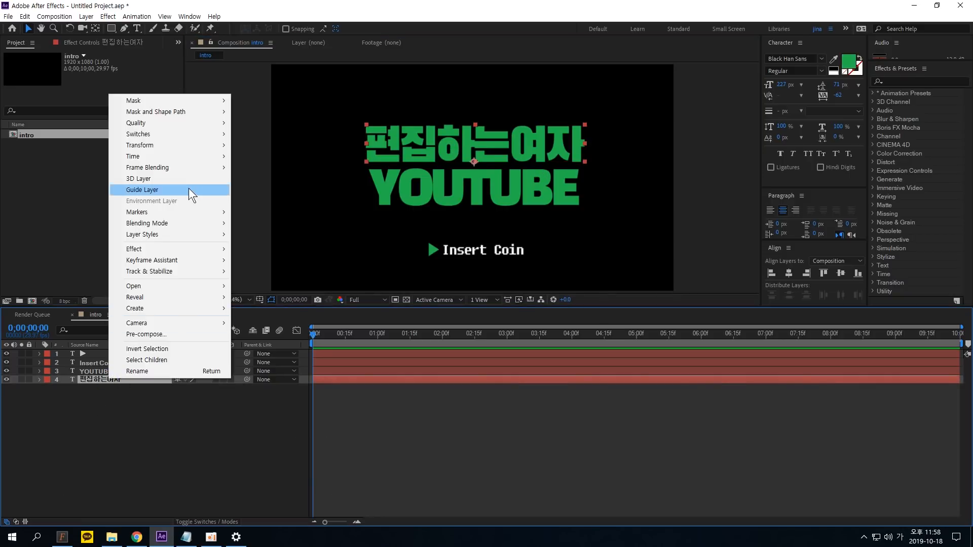
pyautogui.moveTo(186, 235)
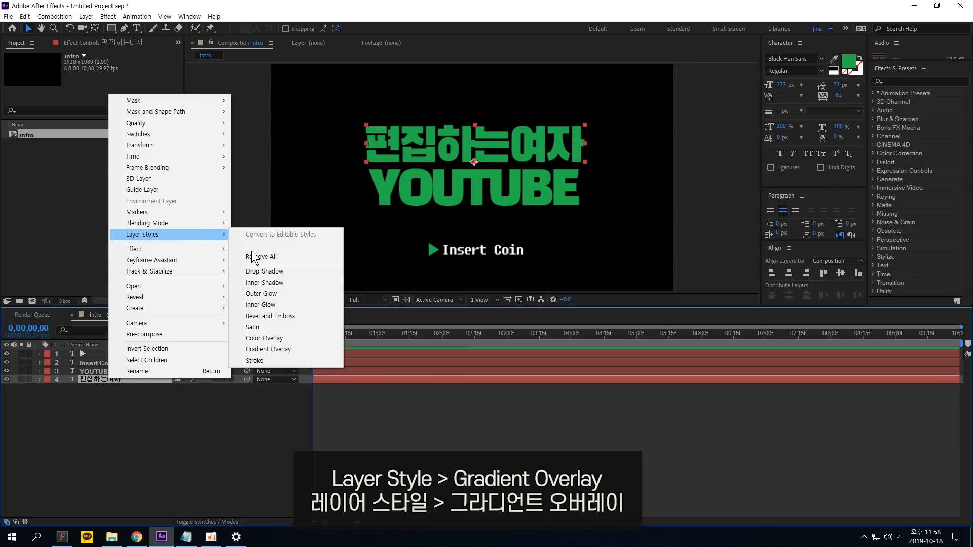
pyautogui.click(271, 350)
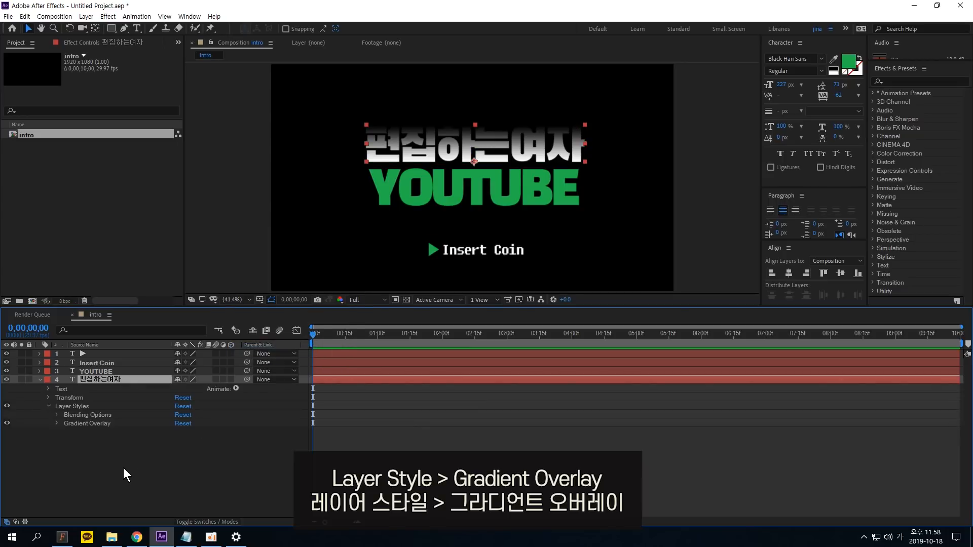
pyautogui.click(86, 424)
pyautogui.click(57, 423)
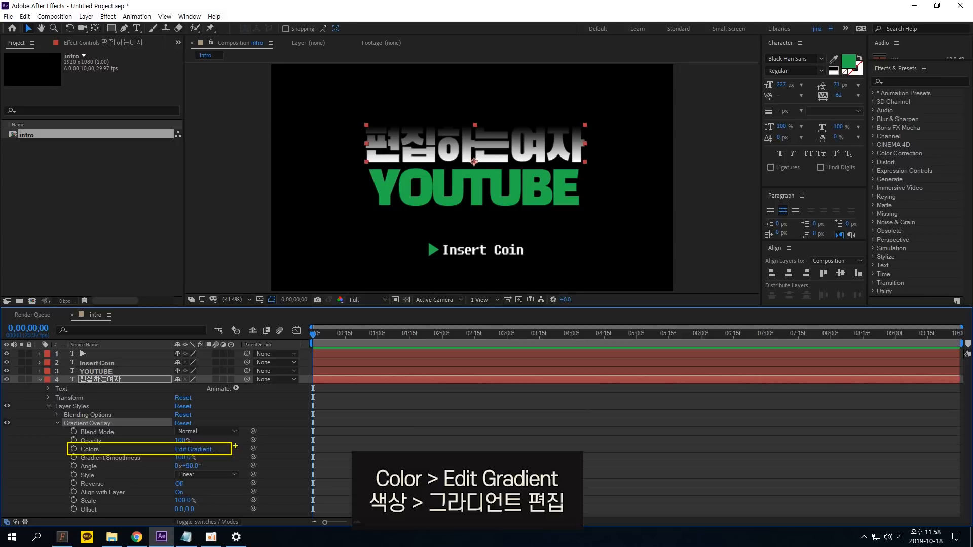
# Step: Edit the 편집하는여자 overlay's gradient to run from orange-red at the top to yellow-orange at the bottom
pyautogui.click(196, 449)
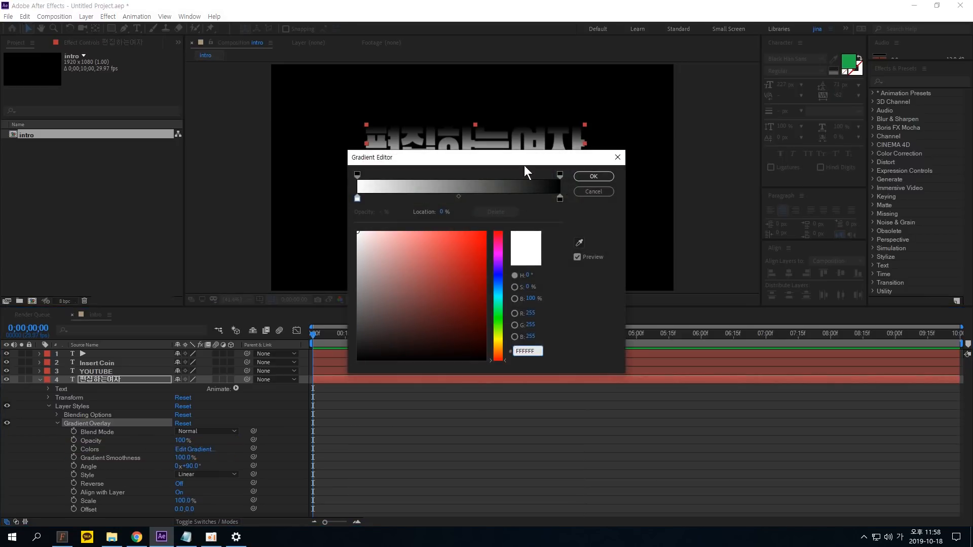
pyautogui.moveTo(524, 162); pyautogui.dragTo(565, 186)
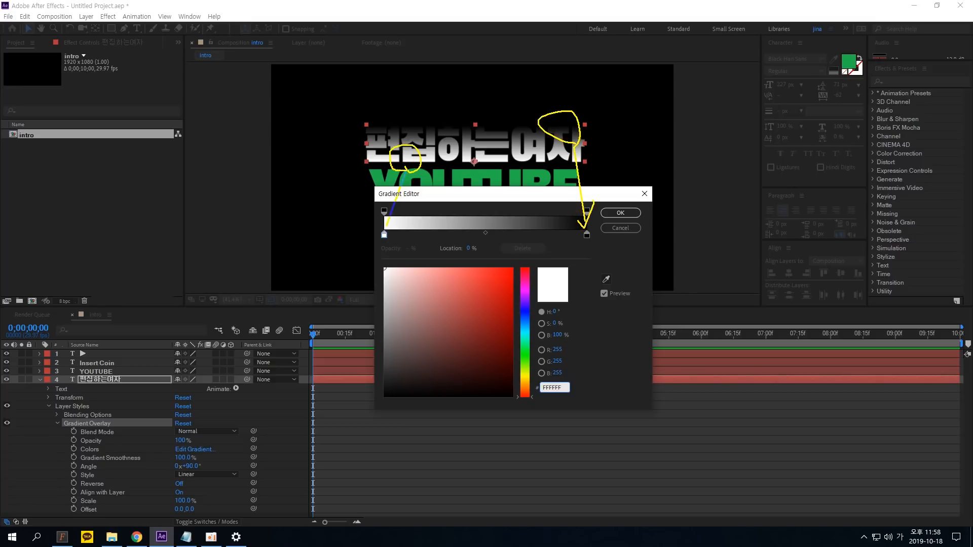
pyautogui.click(586, 235)
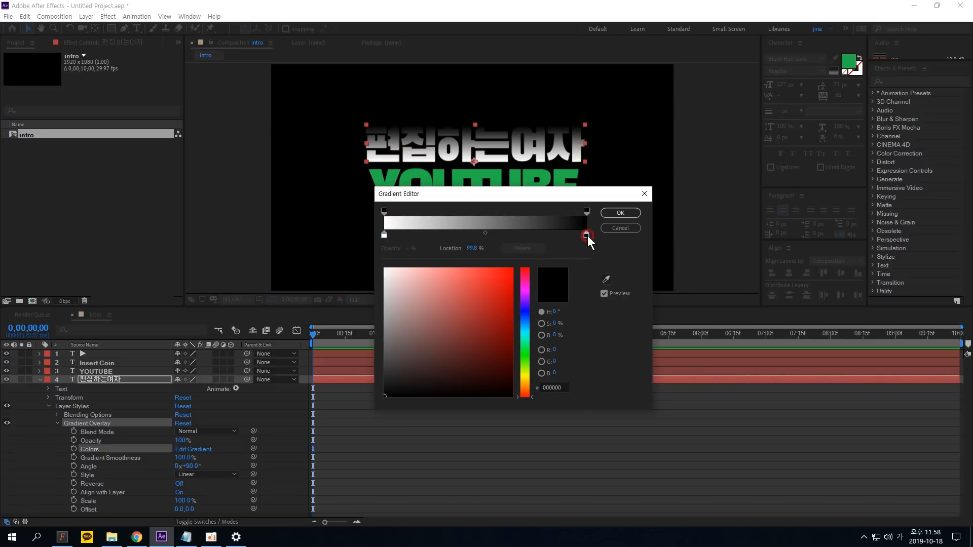
pyautogui.moveTo(488, 336); pyautogui.dragTo(500, 284)
pyautogui.moveTo(526, 396); pyautogui.dragTo(525, 382)
pyautogui.click(384, 235)
pyautogui.click(512, 269)
pyautogui.click(620, 213)
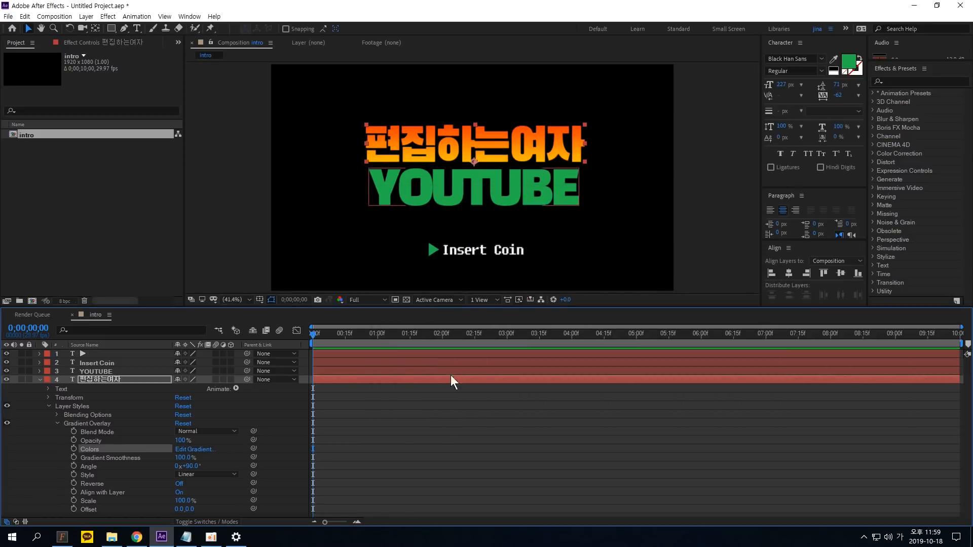
# Step: Apply a Gradient Overlay layer style to the YOUTUBE text and expand its settings
pyautogui.rightClick(102, 372)
pyautogui.click(97, 371)
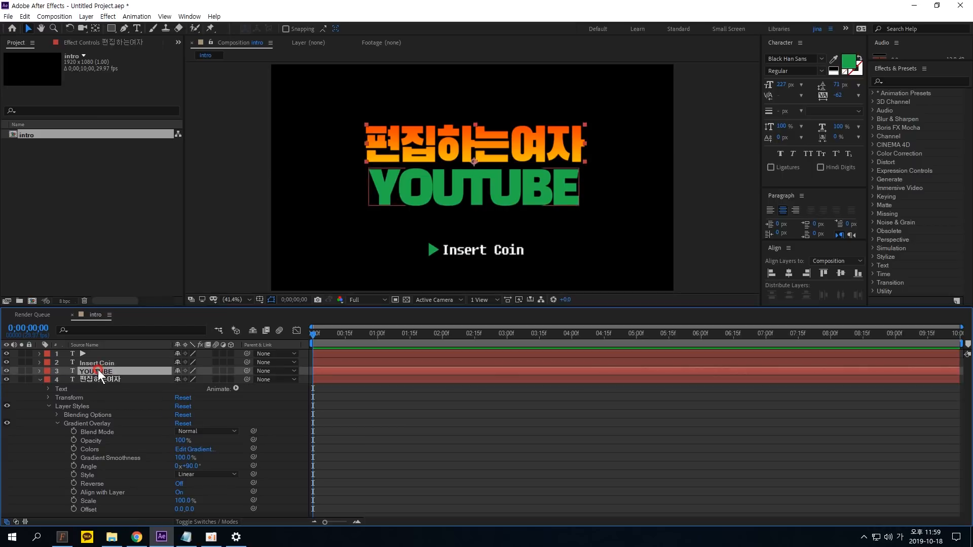
pyautogui.rightClick(98, 369)
pyautogui.moveTo(169, 227)
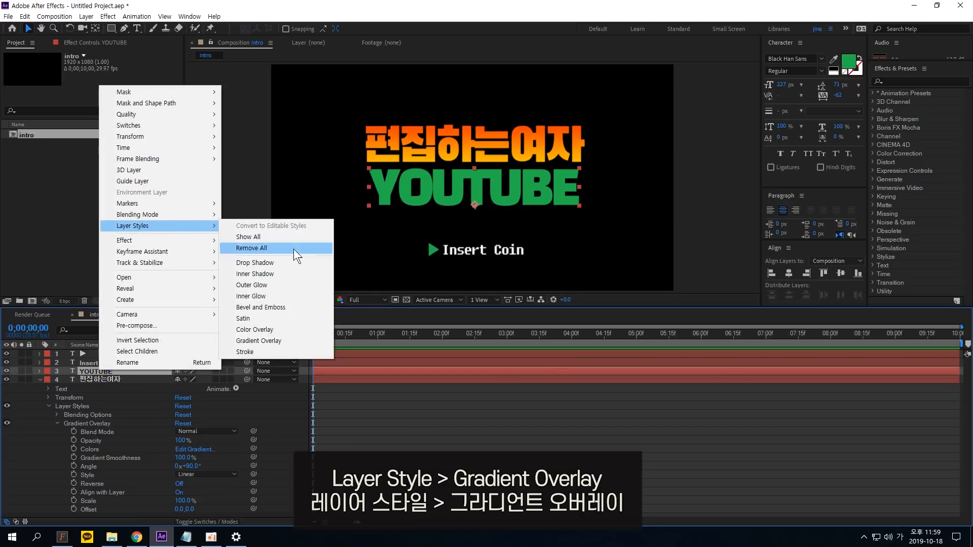
pyautogui.click(281, 341)
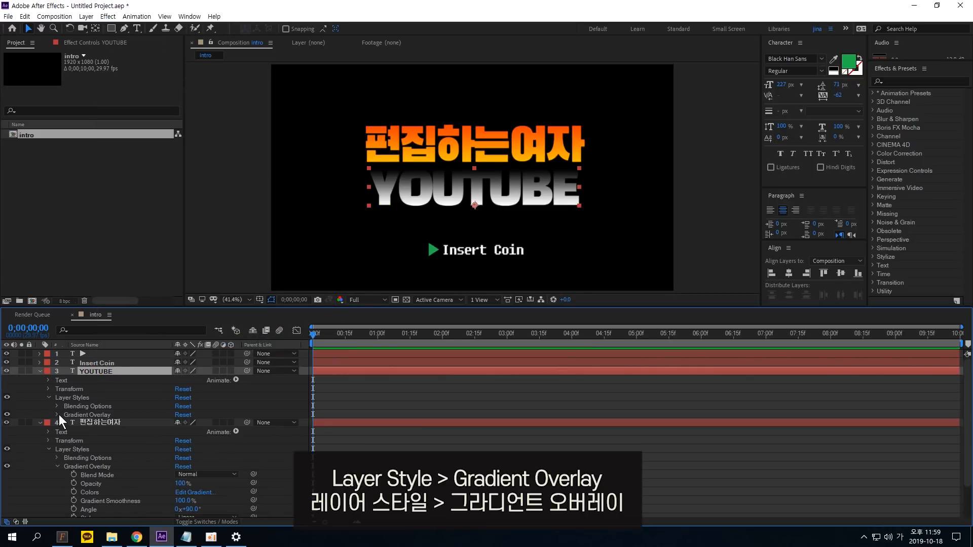
pyautogui.click(58, 415)
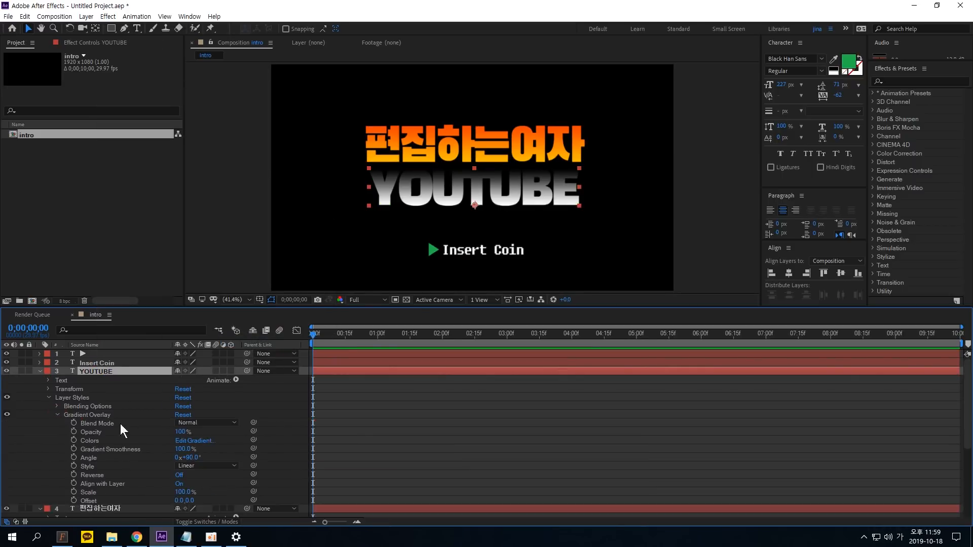
# Step: Edit the YOUTUBE overlay's gradient to run from blue at the top to purple at the bottom
pyautogui.click(195, 441)
pyautogui.click(587, 235)
pyautogui.click(525, 327)
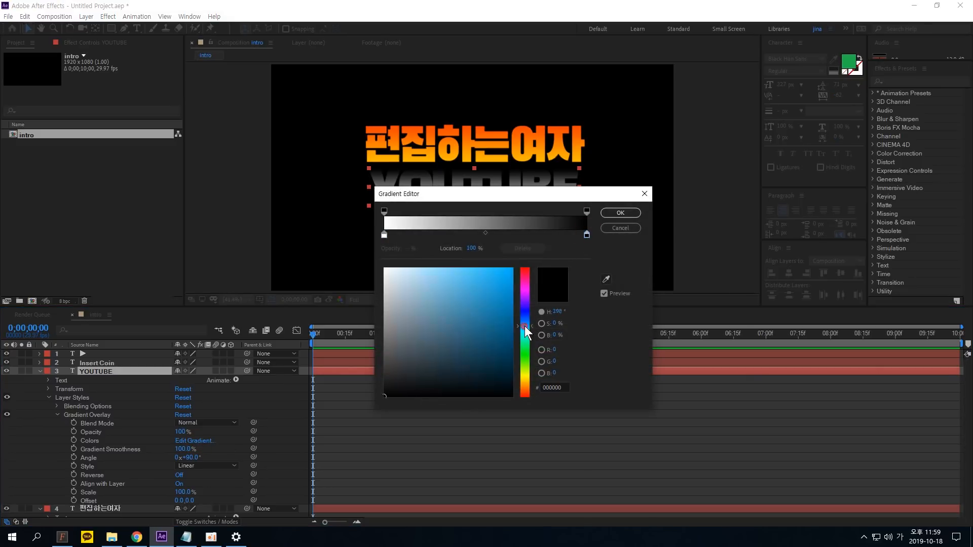
pyautogui.click(506, 276)
pyautogui.moveTo(525, 326); pyautogui.dragTo(523, 303)
pyautogui.click(385, 234)
pyautogui.click(524, 315)
pyautogui.click(497, 306)
pyautogui.click(498, 288)
pyautogui.click(625, 213)
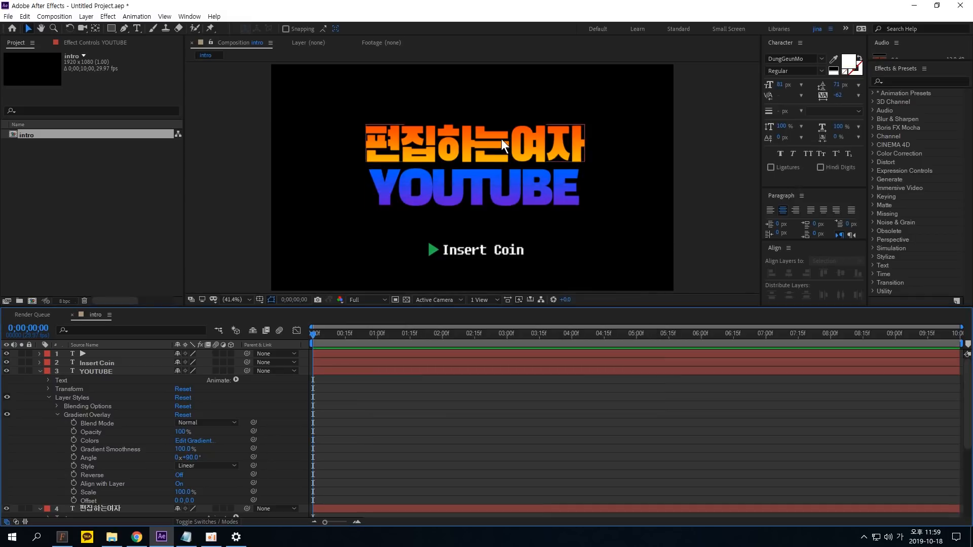
# Step: Try giving the 편집하는여자 text a white (FFFFFF) character stroke
pyautogui.click(40, 372)
pyautogui.click(100, 379)
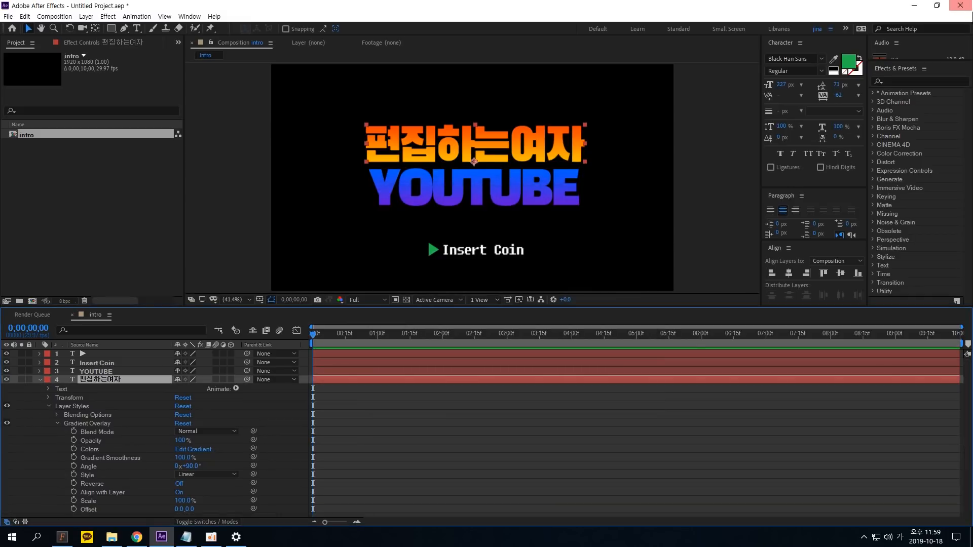
pyautogui.click(862, 70)
pyautogui.click(859, 68)
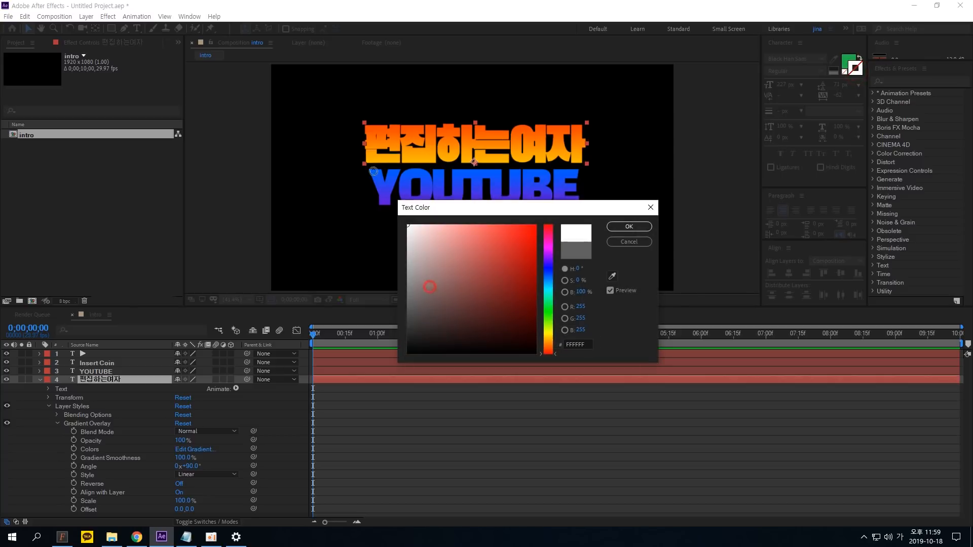
pyautogui.click(628, 223)
pyautogui.click(542, 157)
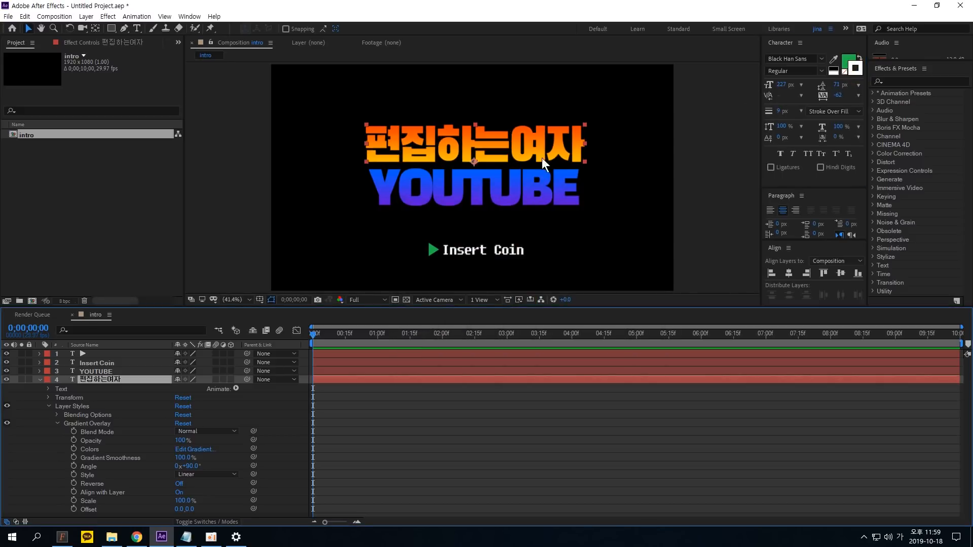
# Step: Add a Stroke layer style to the 편집하는여자 text and expand its settings, with its Gradient Overlay settings collapsed
pyautogui.rightClick(89, 376)
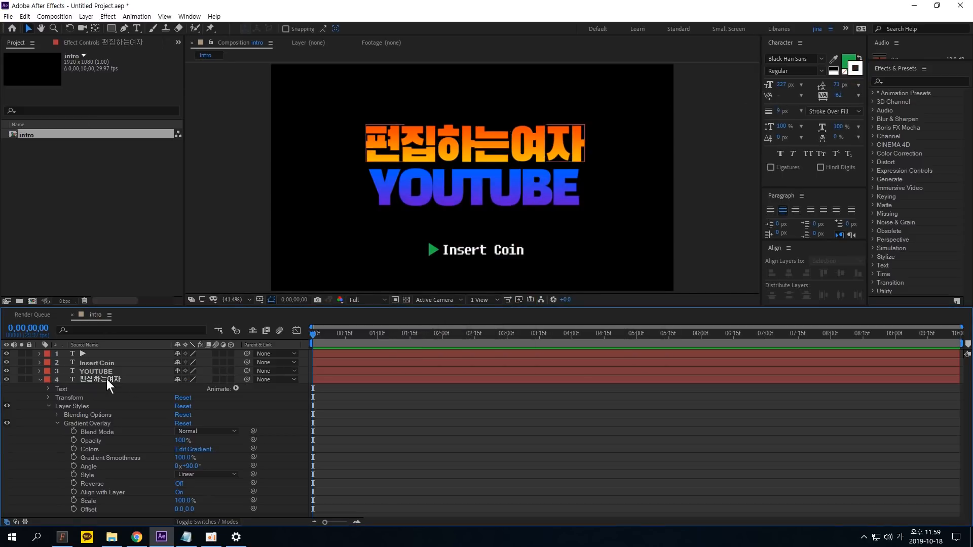
pyautogui.click(107, 379)
pyautogui.rightClick(107, 379)
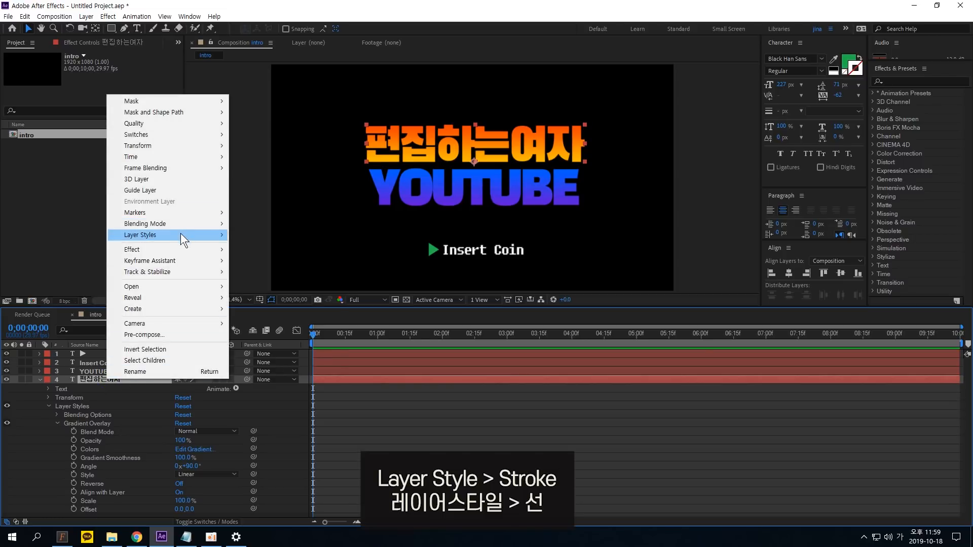
pyautogui.moveTo(180, 235)
pyautogui.click(277, 362)
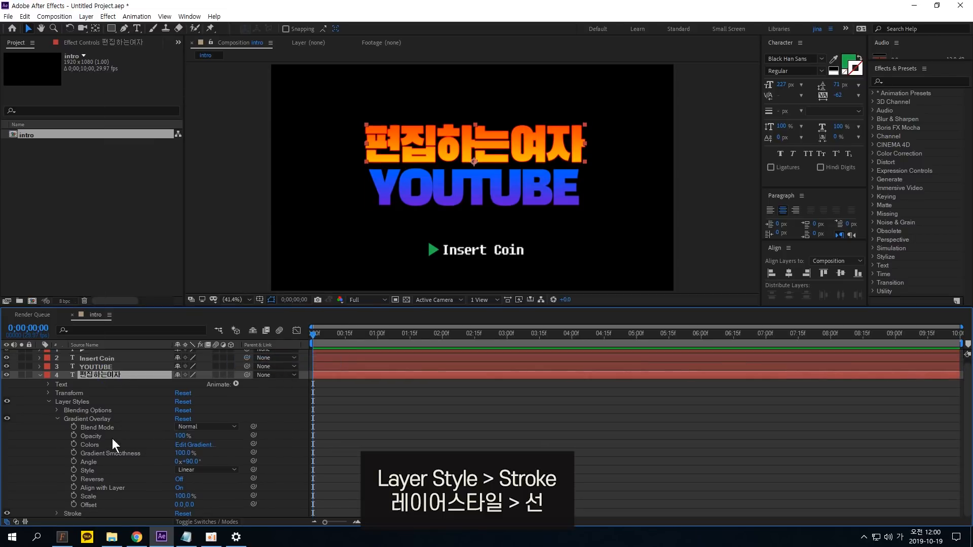
pyautogui.click(83, 418)
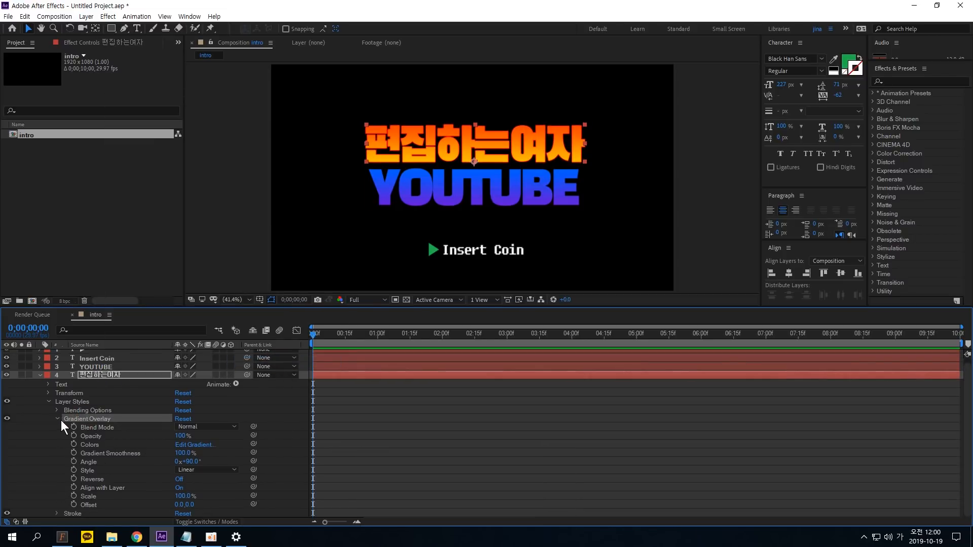
pyautogui.click(58, 419)
pyautogui.click(75, 433)
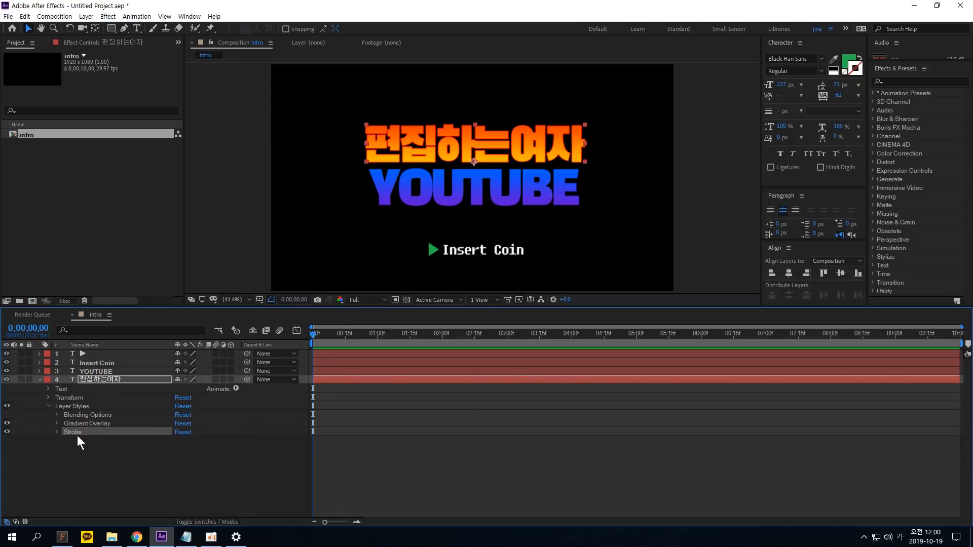
pyautogui.click(57, 432)
# Step: Set the 편집하는여자 layer style stroke to white with a size of 8.5
pyautogui.click(180, 449)
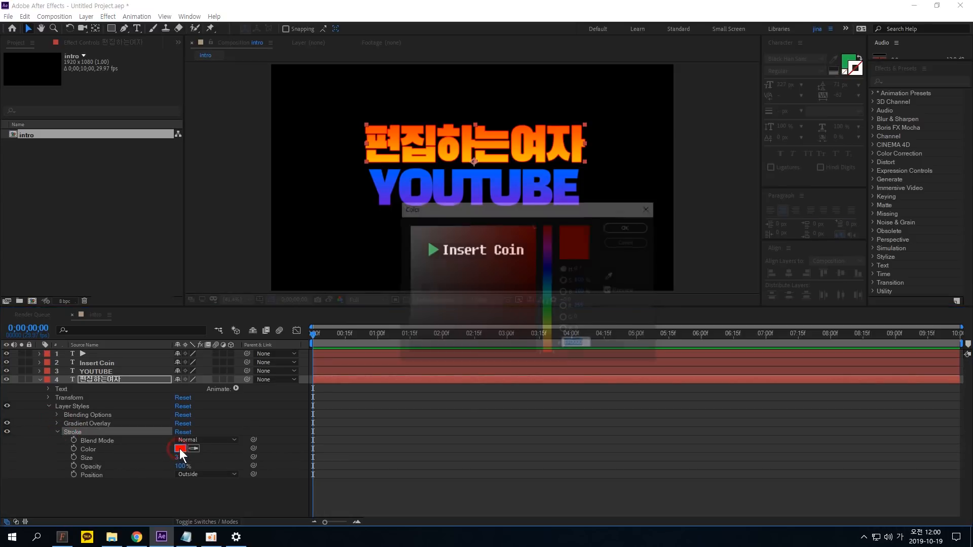
pyautogui.moveTo(412, 229); pyautogui.dragTo(397, 218)
pyautogui.press('Return')
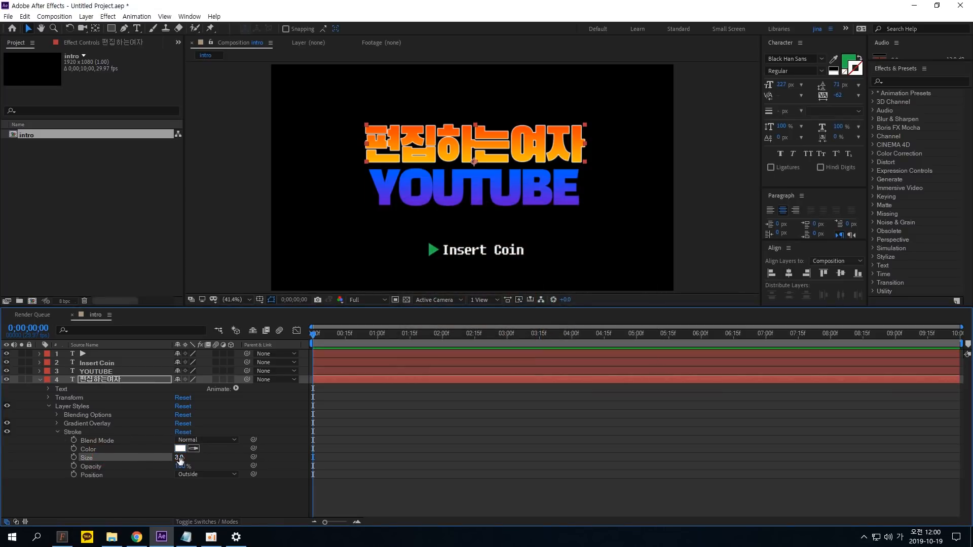
pyautogui.moveTo(179, 457); pyautogui.dragTo(208, 460)
pyautogui.click(532, 462)
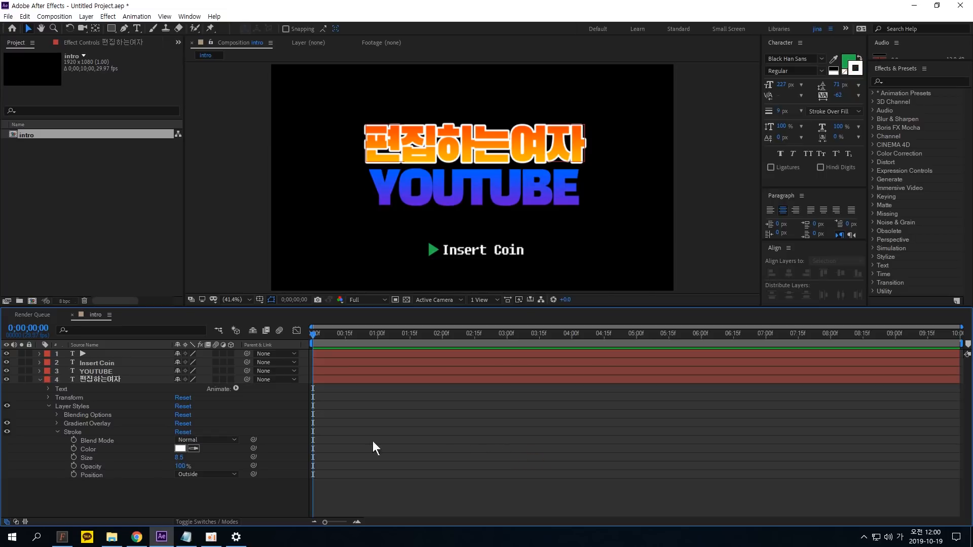
# Step: Add a Stroke layer style to the YOUTUBE text and expand its settings, with its Gradient Overlay settings collapsed
pyautogui.click(107, 370)
pyautogui.rightClick(106, 369)
pyautogui.moveTo(165, 231)
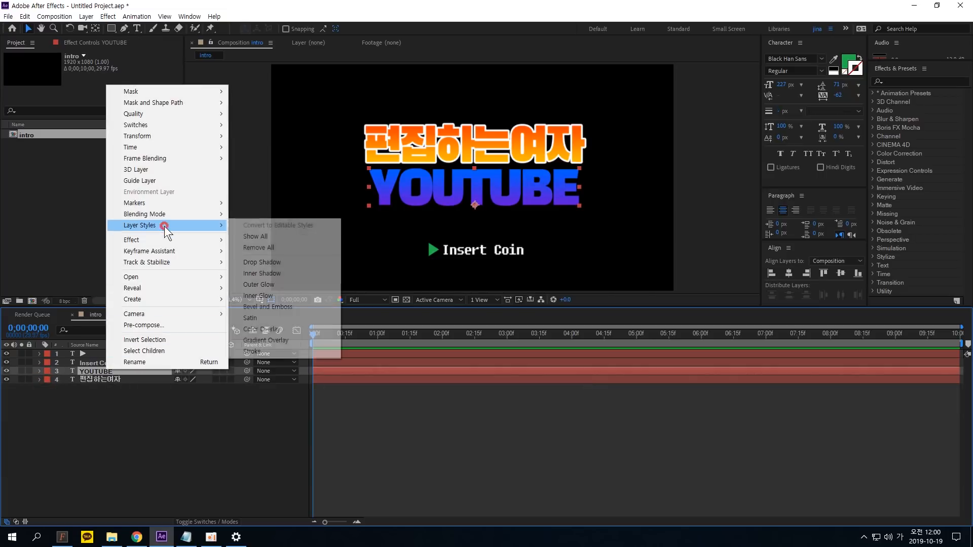
pyautogui.click(277, 352)
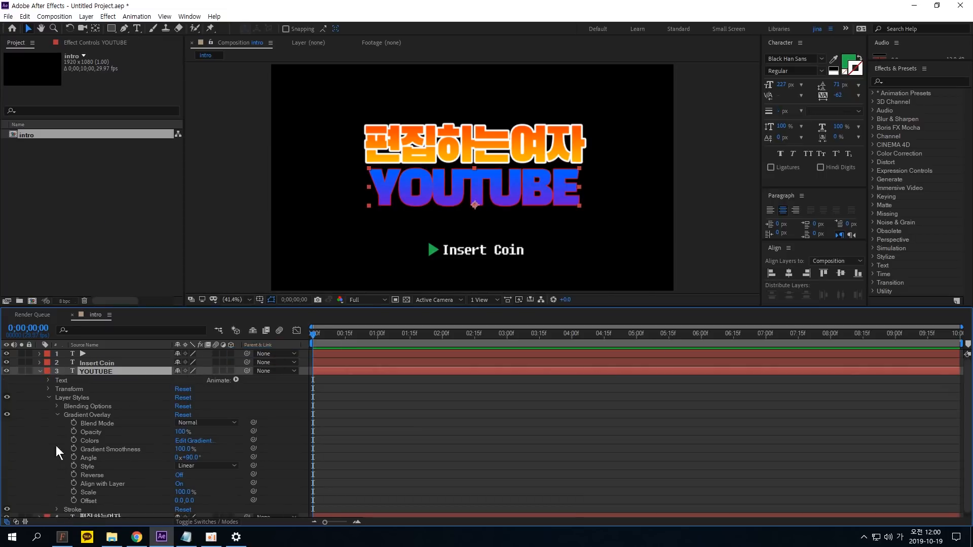
pyautogui.click(56, 415)
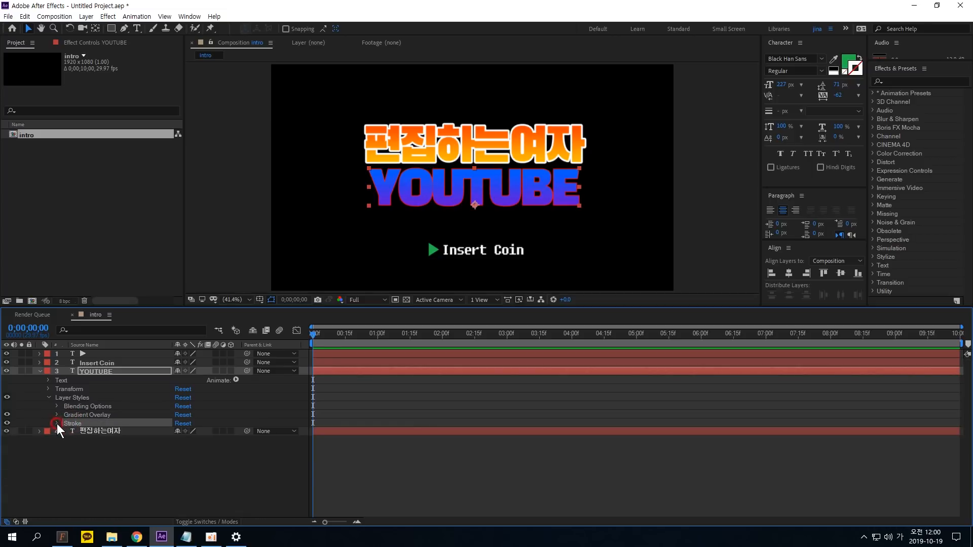
pyautogui.click(57, 423)
# Step: Set the YOUTUBE stroke to white (FFFFFF) with a size of about 9.6, and collapse the layer
pyautogui.click(180, 440)
pyautogui.click(404, 224)
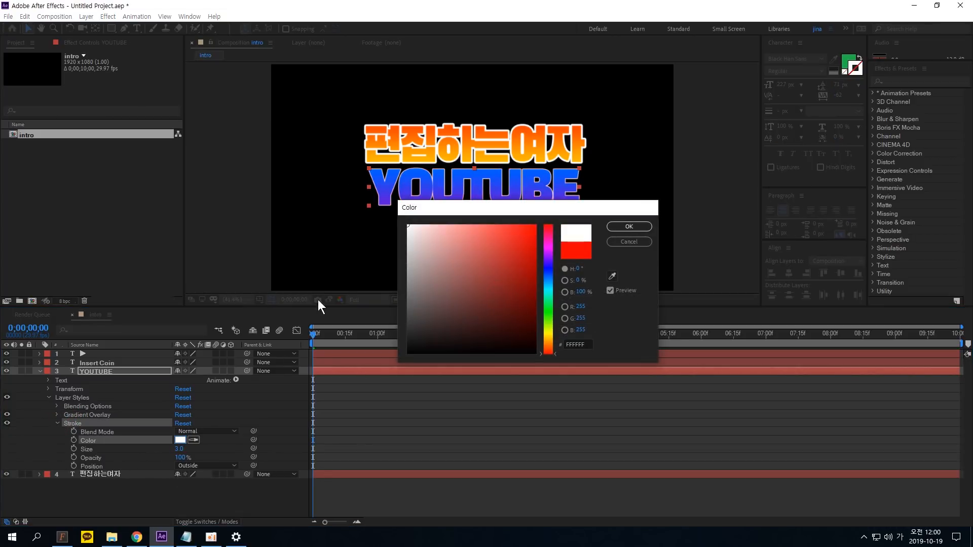
pyautogui.press('Return')
pyautogui.moveTo(179, 449); pyautogui.dragTo(212, 449)
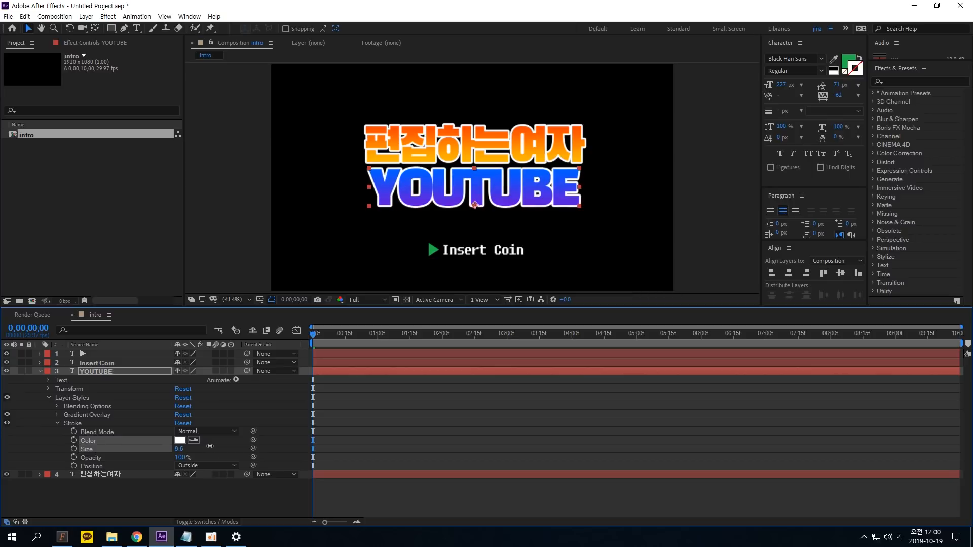
pyautogui.click(39, 371)
pyautogui.click(217, 423)
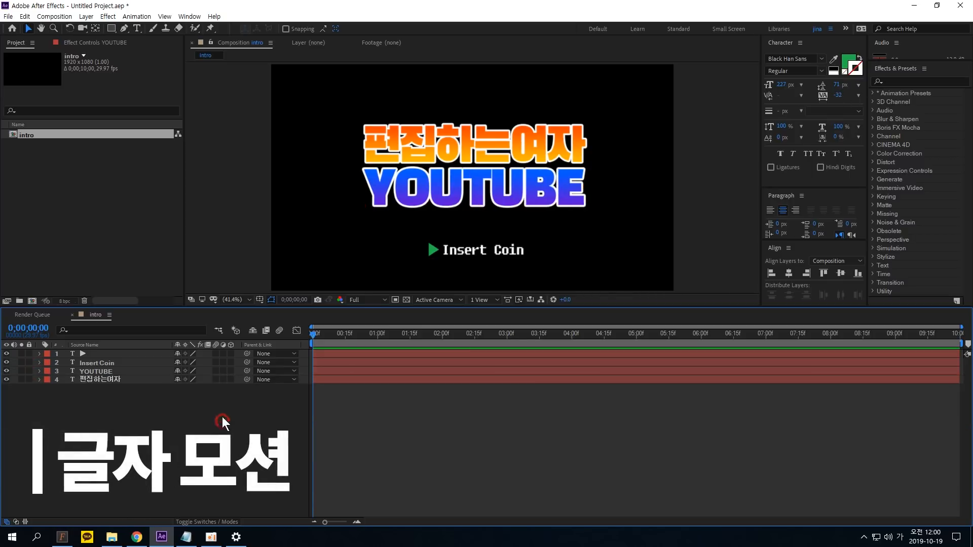
# Step: Add a Position text animator to the 편집하는여자 layer and set its position to 0.0, -478.0
pyautogui.click(100, 379)
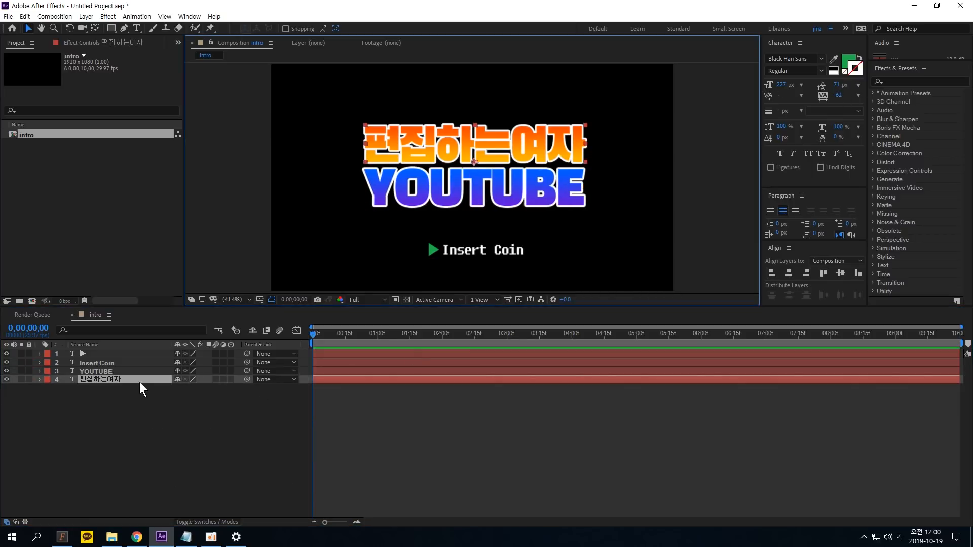
pyautogui.click(93, 381)
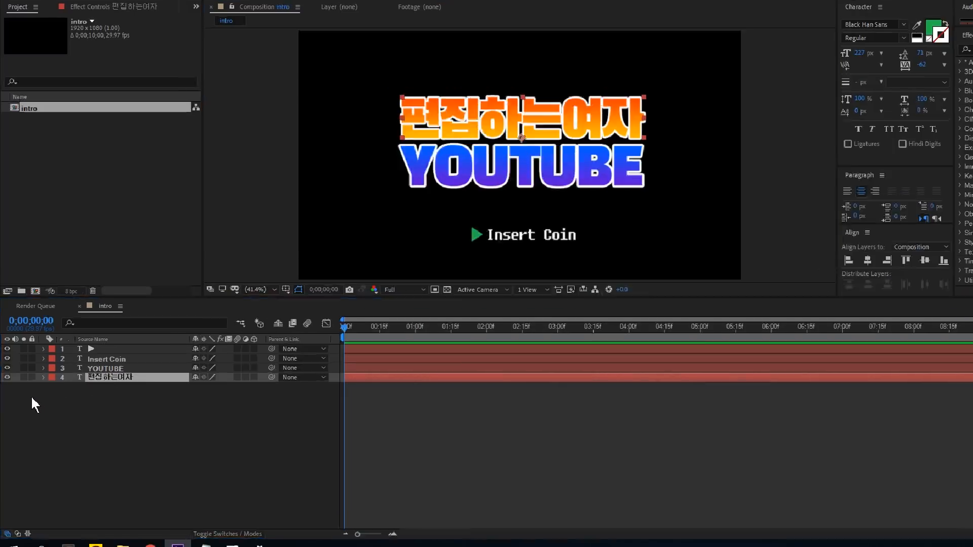
pyautogui.click(40, 380)
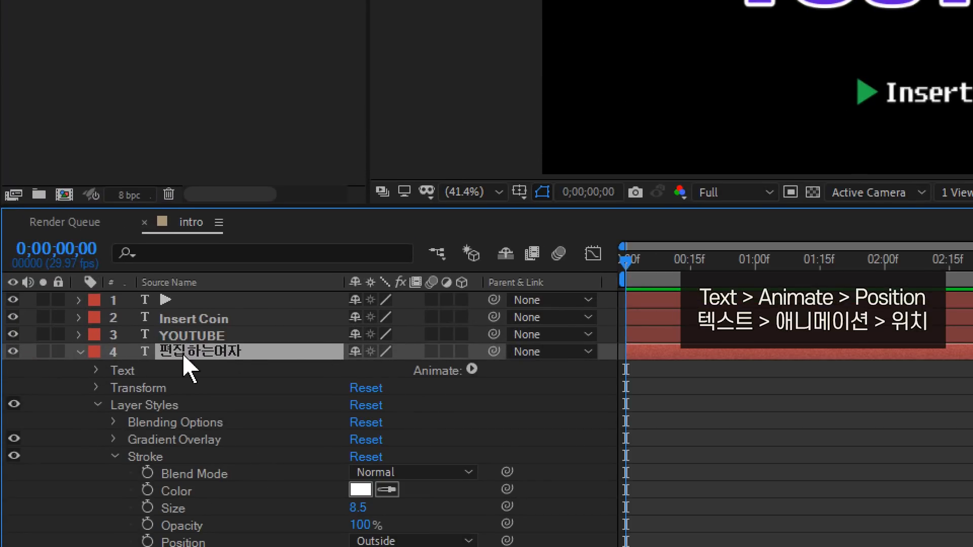
pyautogui.click(135, 385)
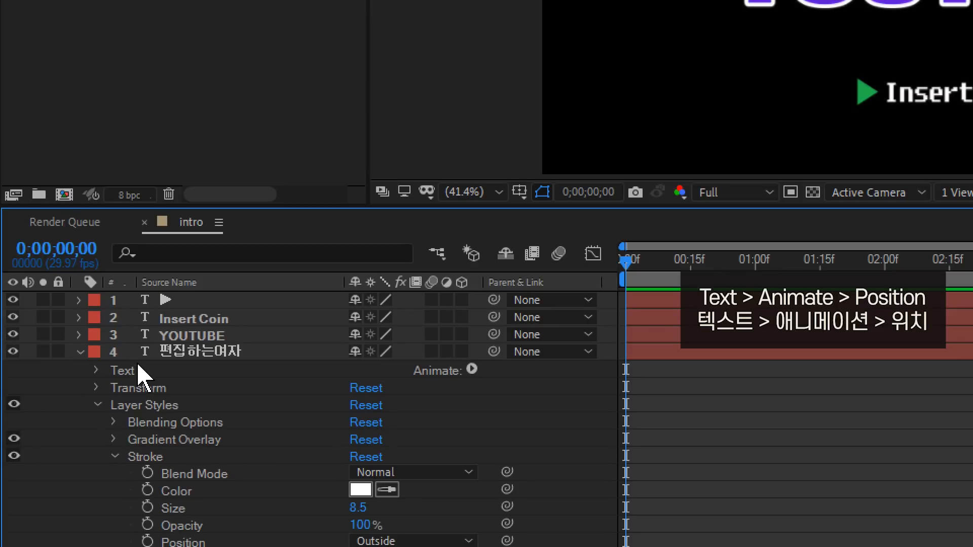
pyautogui.click(472, 370)
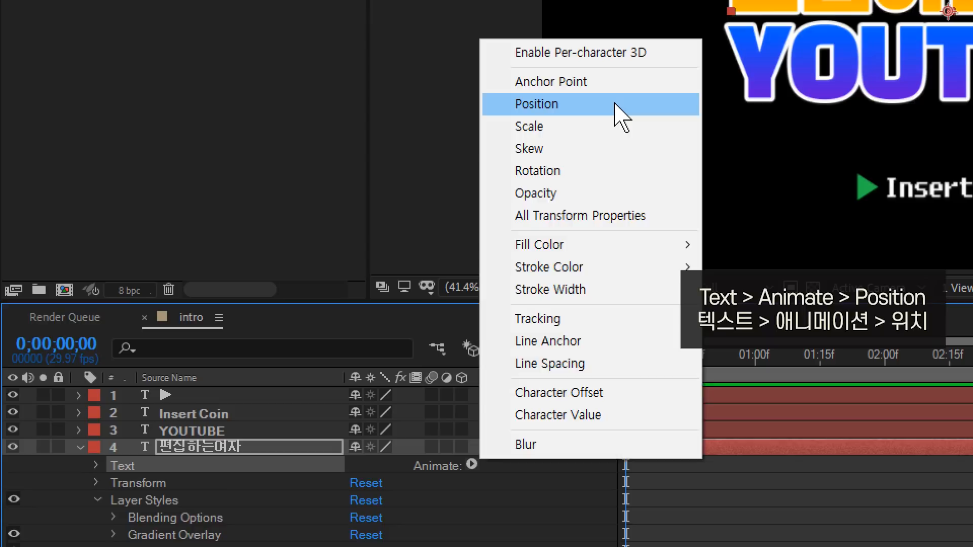
pyautogui.click(619, 117)
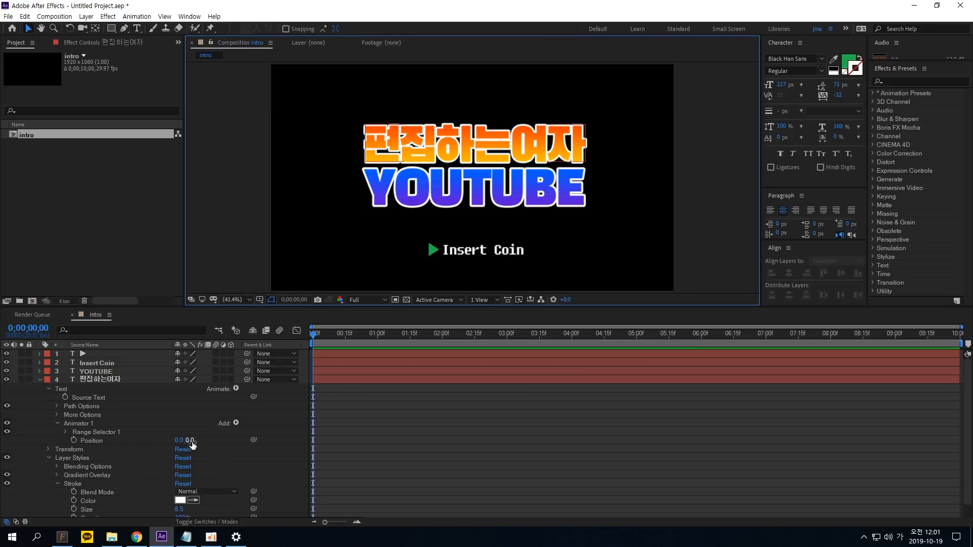
pyautogui.moveTo(191, 444)
pyautogui.mouseDown()
pyautogui.moveTo(20, 451)
pyautogui.moveTo(194, 447)
pyautogui.moveTo(188, 440)
pyautogui.mouseUp()
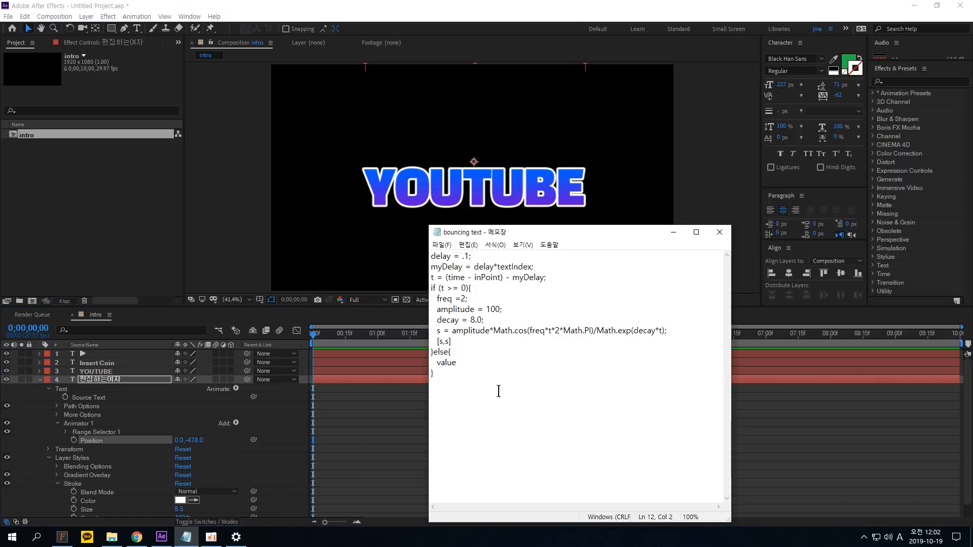
# Step: Copy the full bouncing text expression from Notepad, and add an Expression selector to Animator 1 in After Effects
pyautogui.moveTo(502, 392); pyautogui.dragTo(403, 259)
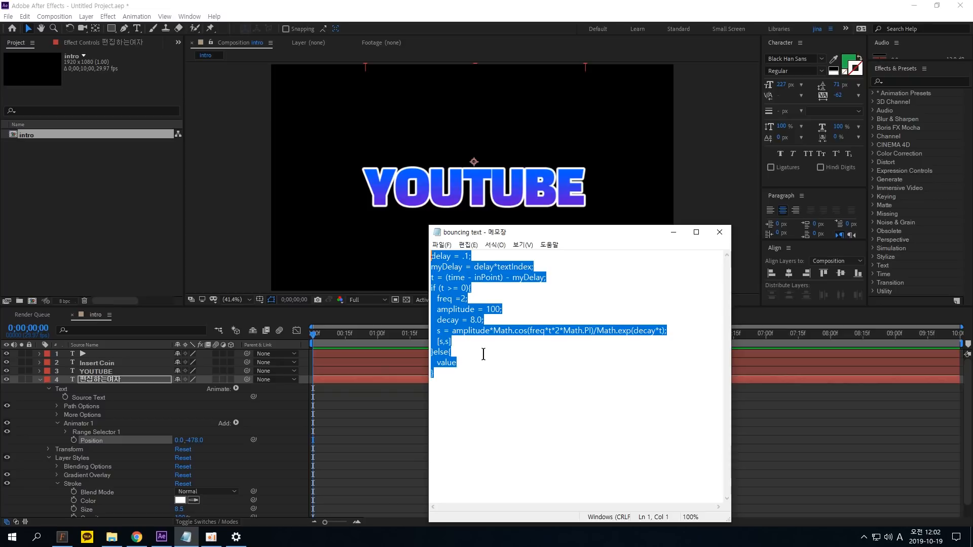
pyautogui.click(382, 430)
pyautogui.click(87, 424)
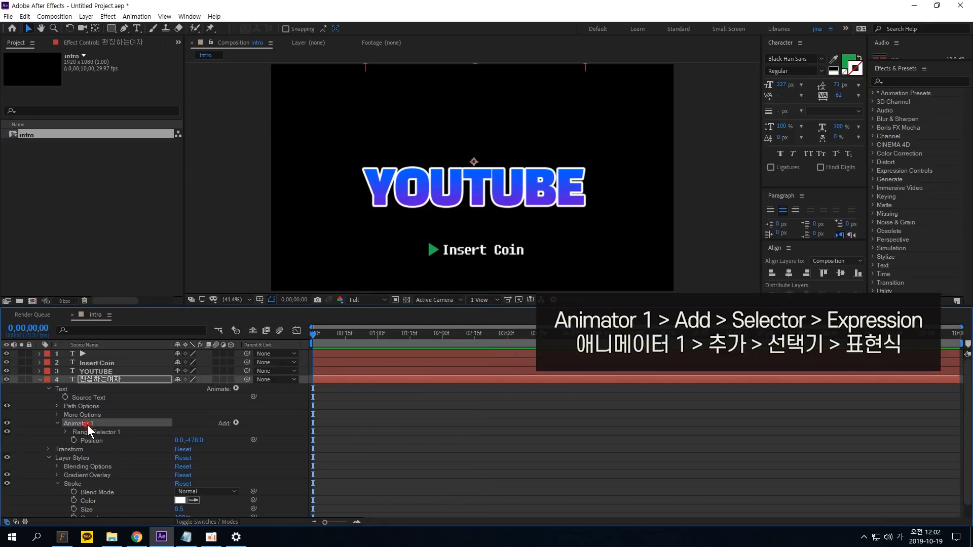
pyautogui.click(235, 423)
pyautogui.moveTo(290, 441)
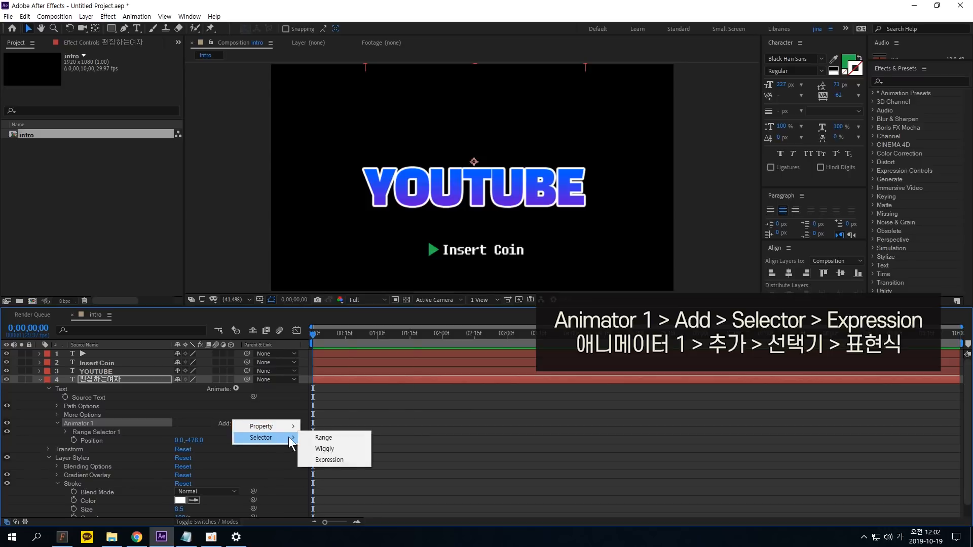
pyautogui.click(325, 460)
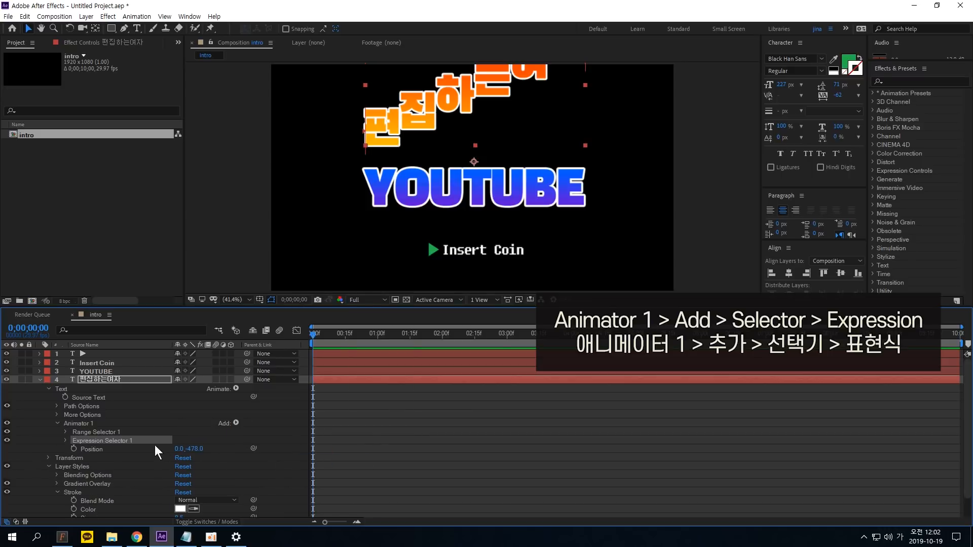
# Step: Replace the Expression Selector 1 Amount expression with the copied bounce code and preview the text animation
pyautogui.click(67, 441)
pyautogui.click(98, 457)
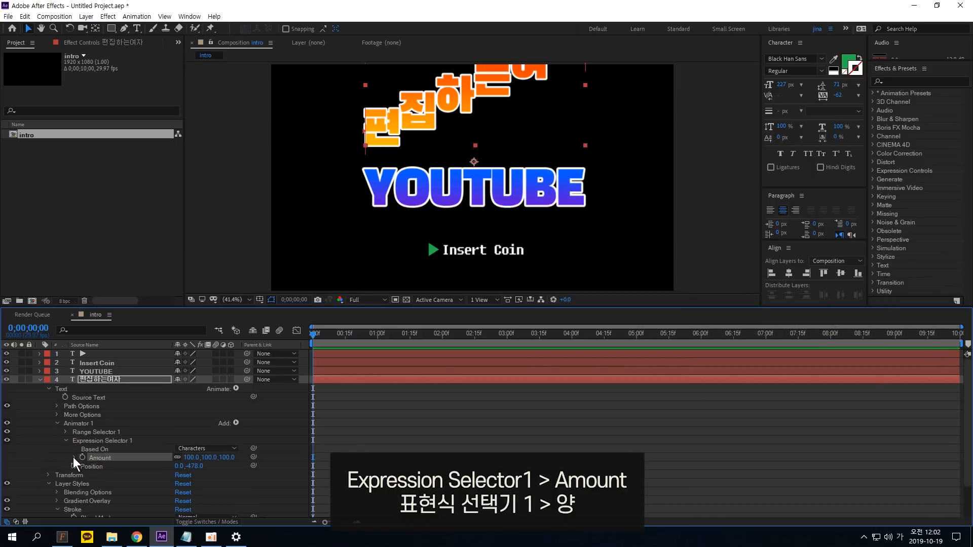
pyautogui.click(74, 457)
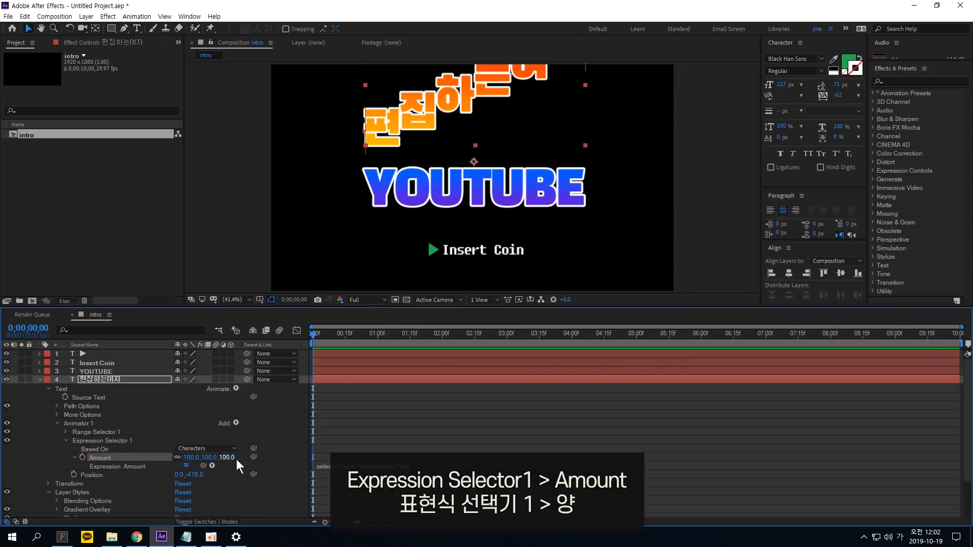
pyautogui.click(334, 465)
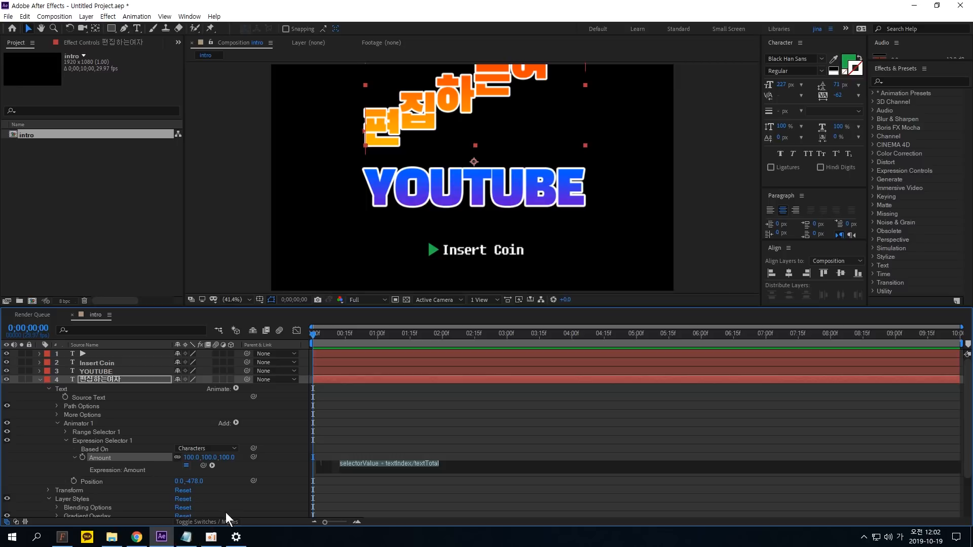
pyautogui.hotkey('ctrl', 'v')
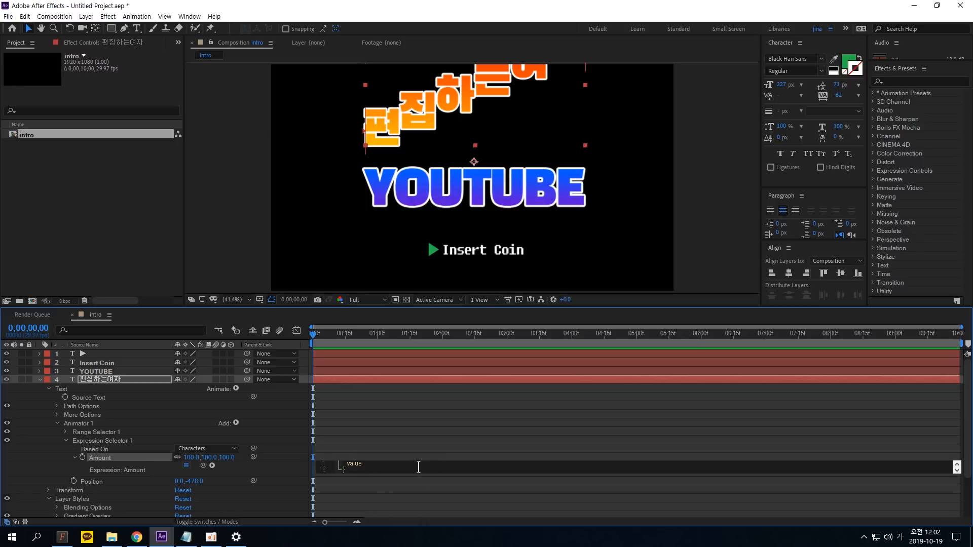
pyautogui.scroll(4, 423, 465)
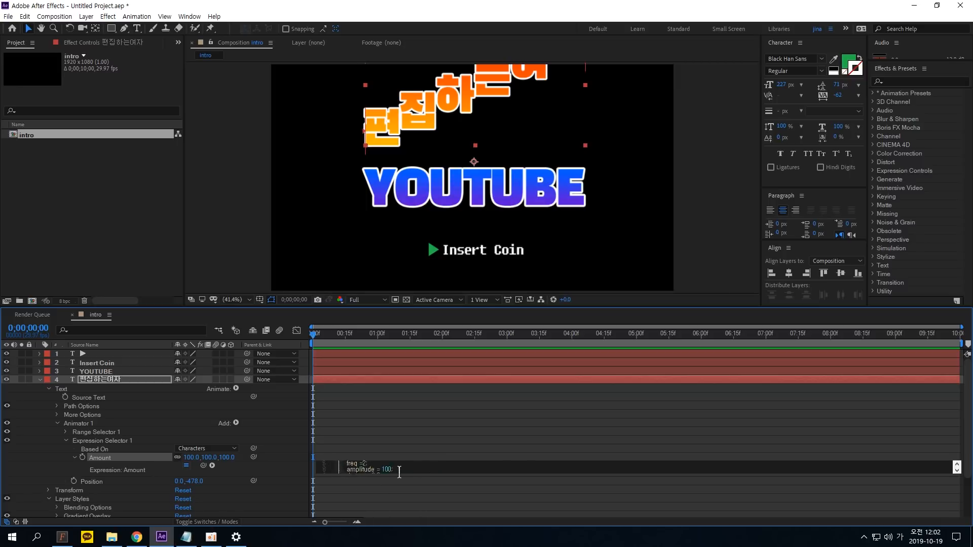
pyautogui.click(349, 440)
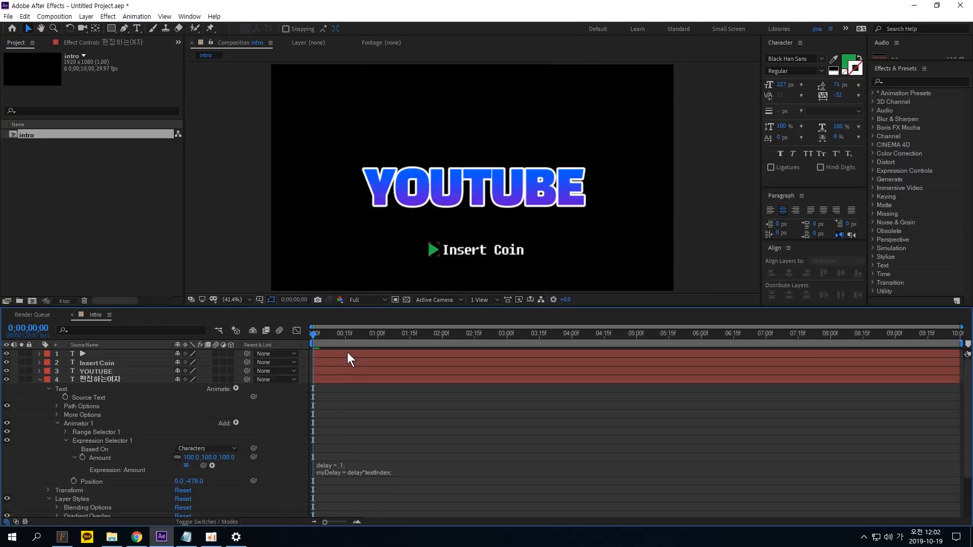
pyautogui.press('space')
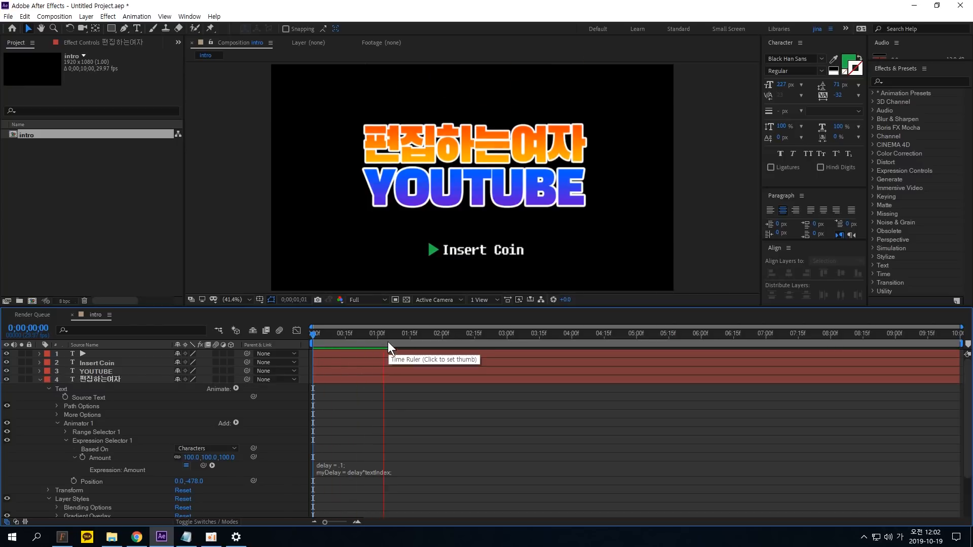
# Step: Preview the bouncing 편집하는여자 title from the start and examine its gradient on a frame partway through the animation
pyautogui.click(388, 342)
pyautogui.press('space')
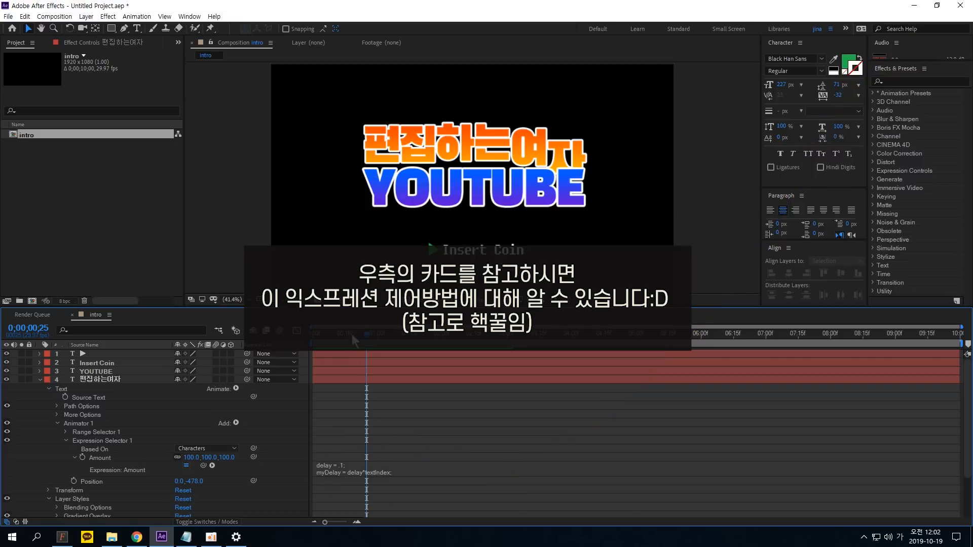
pyautogui.press('space')
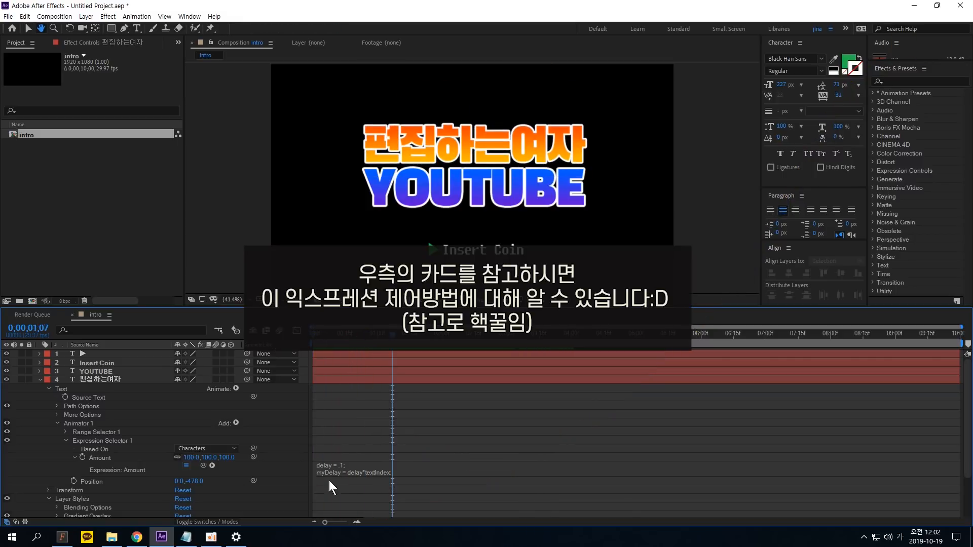
pyautogui.moveTo(367, 330); pyautogui.dragTo(307, 344)
pyautogui.press('space')
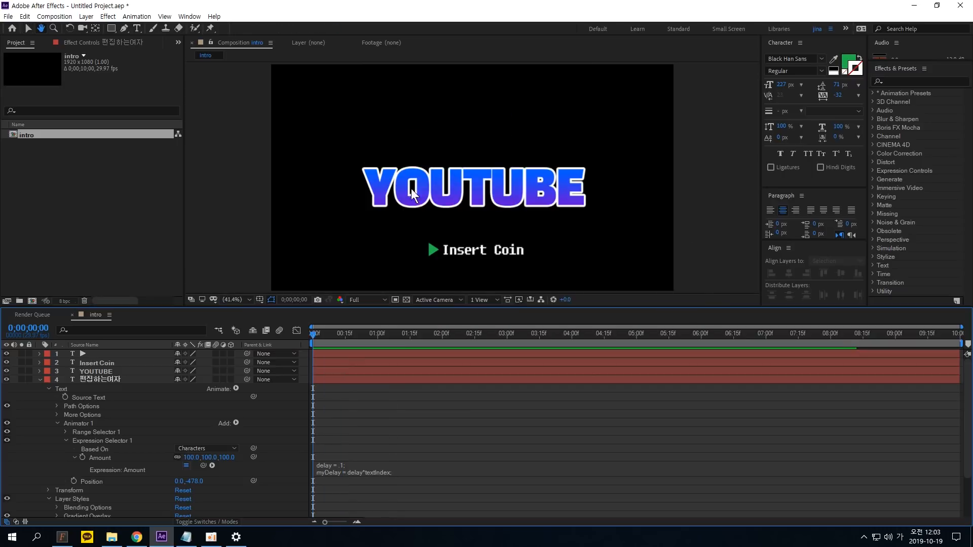
pyautogui.press('space')
pyautogui.moveTo(385, 329); pyautogui.dragTo(340, 338)
pyautogui.click(333, 336)
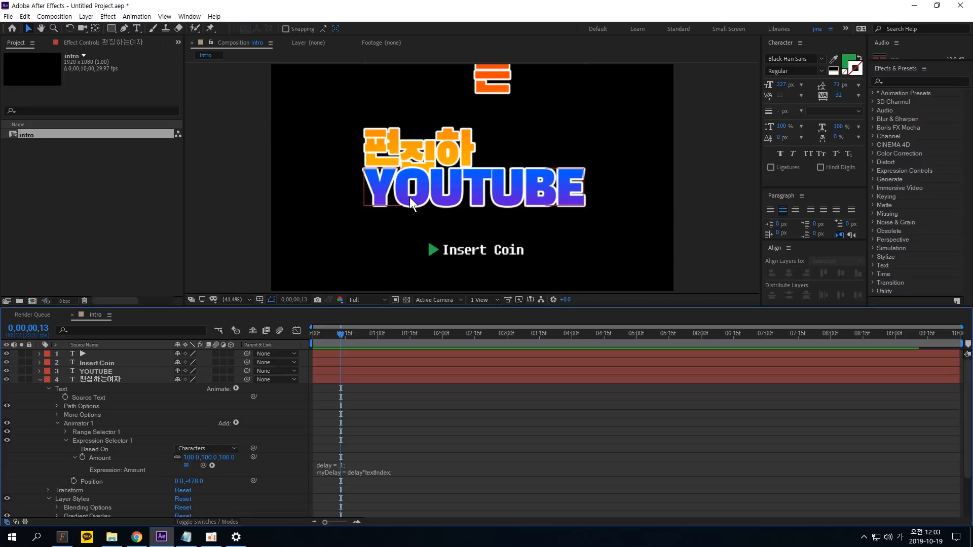
# Step: Turn off Align with Layer in the Gradient Overlay style of the 편집하는여자 layer
pyautogui.scroll(-2, 406, 361)
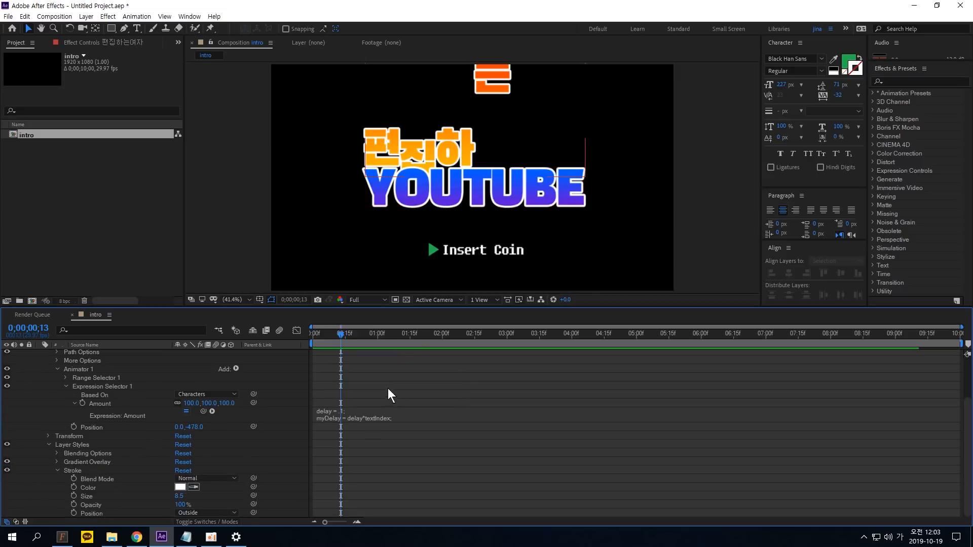
pyautogui.click(99, 383)
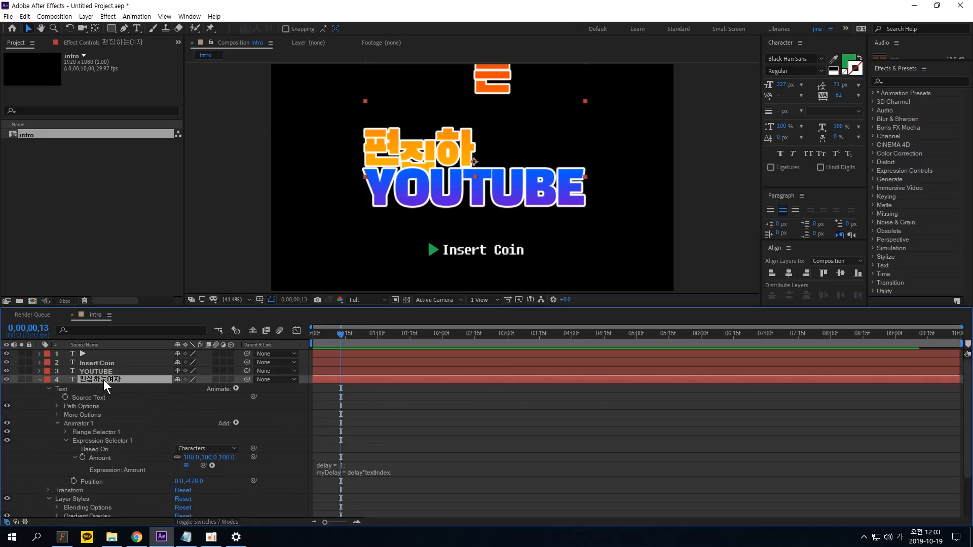
pyautogui.click(91, 461)
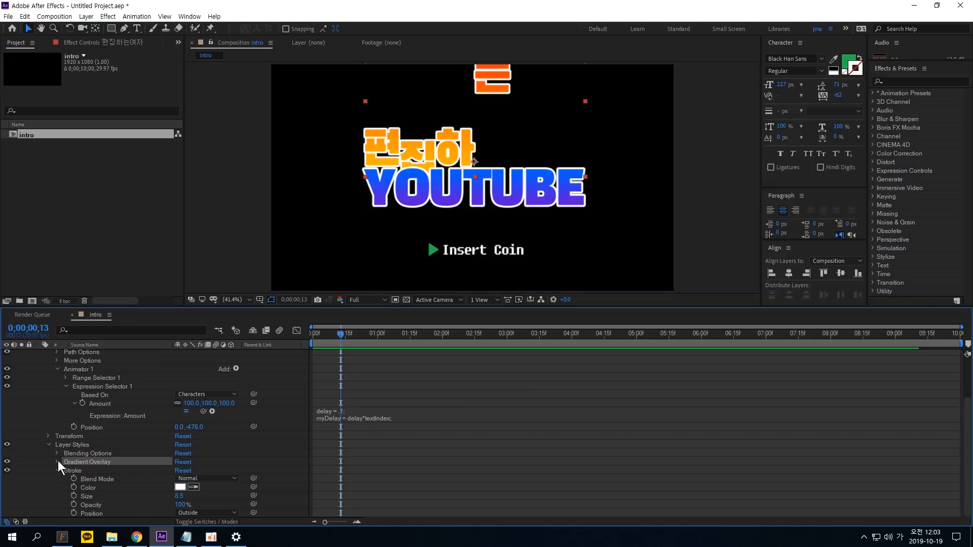
pyautogui.click(56, 462)
pyautogui.scroll(-3, 51, 458)
pyautogui.click(90, 445)
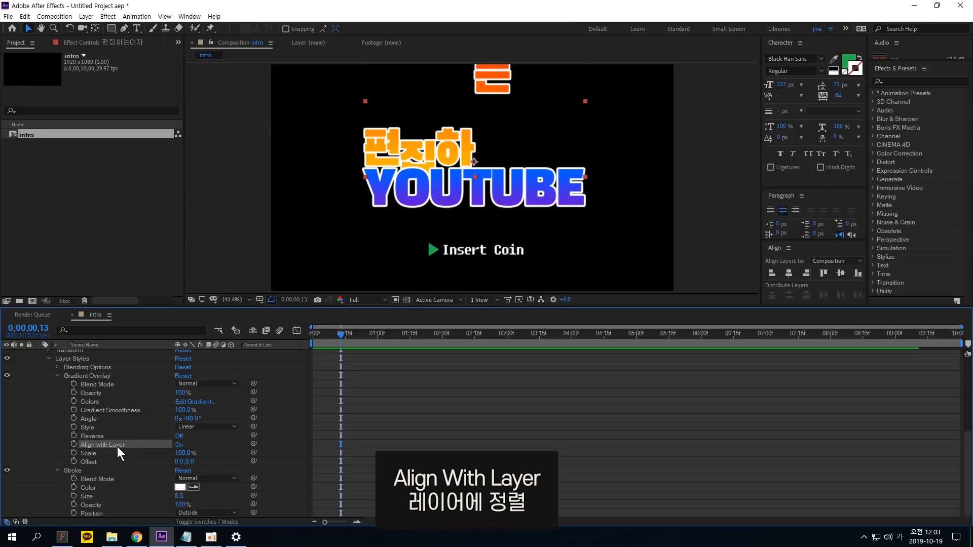
pyautogui.moveTo(337, 336)
pyautogui.mouseDown()
pyautogui.moveTo(321, 333)
pyautogui.moveTo(356, 336)
pyautogui.moveTo(338, 339)
pyautogui.mouseUp()
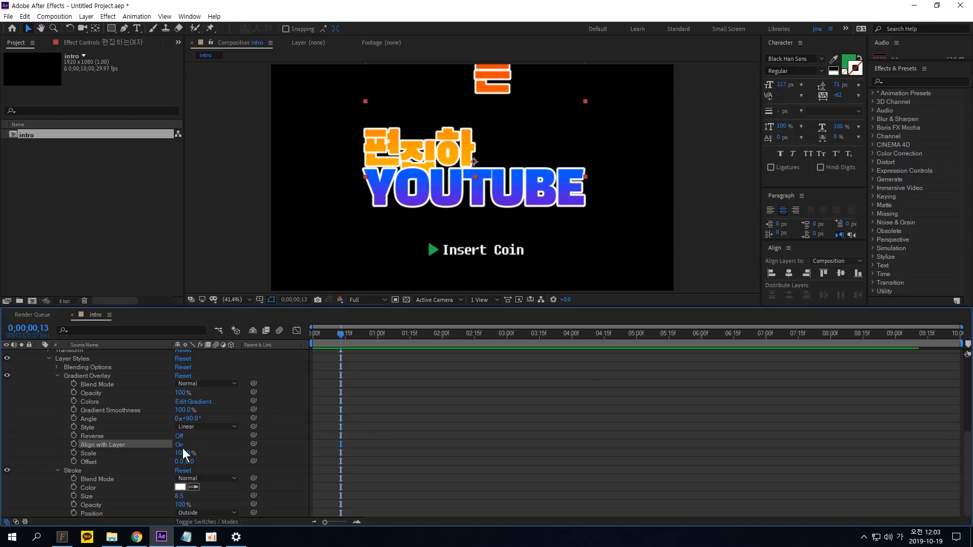
pyautogui.click(180, 445)
# Step: Replay the title animation and examine how the gradient colours of the 편집하는여자 characters behave while they bounce
pyautogui.press('space')
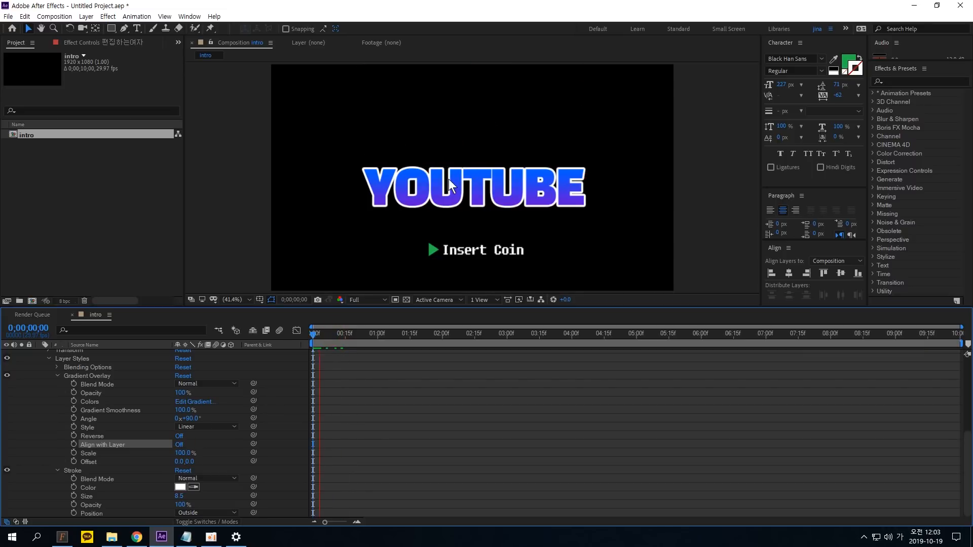
pyautogui.press('space')
pyautogui.press('space')
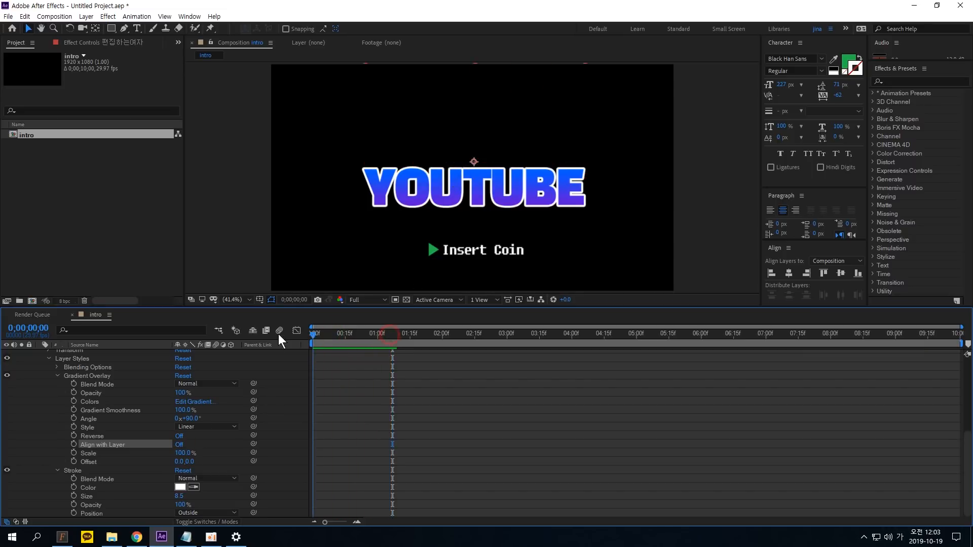
pyautogui.press('space')
pyautogui.press('space')
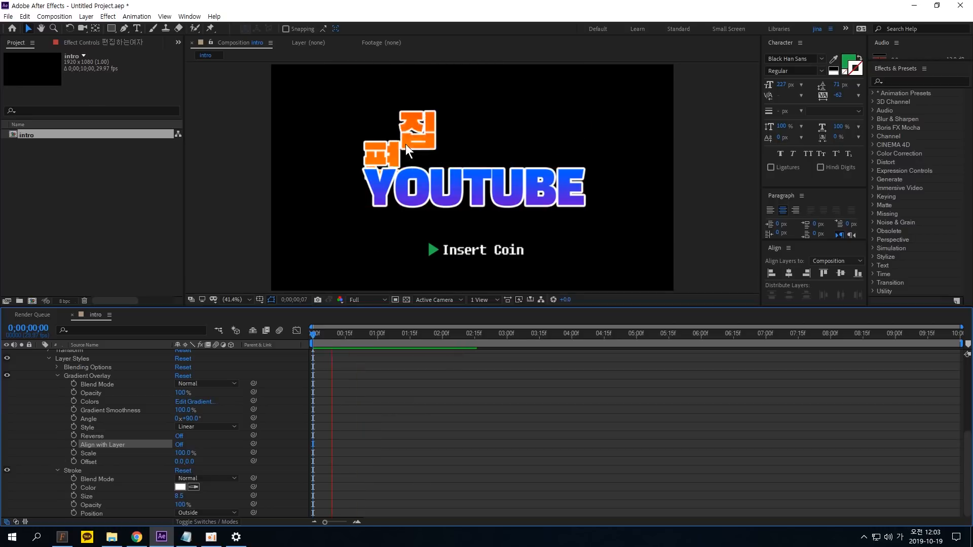
pyautogui.press('space')
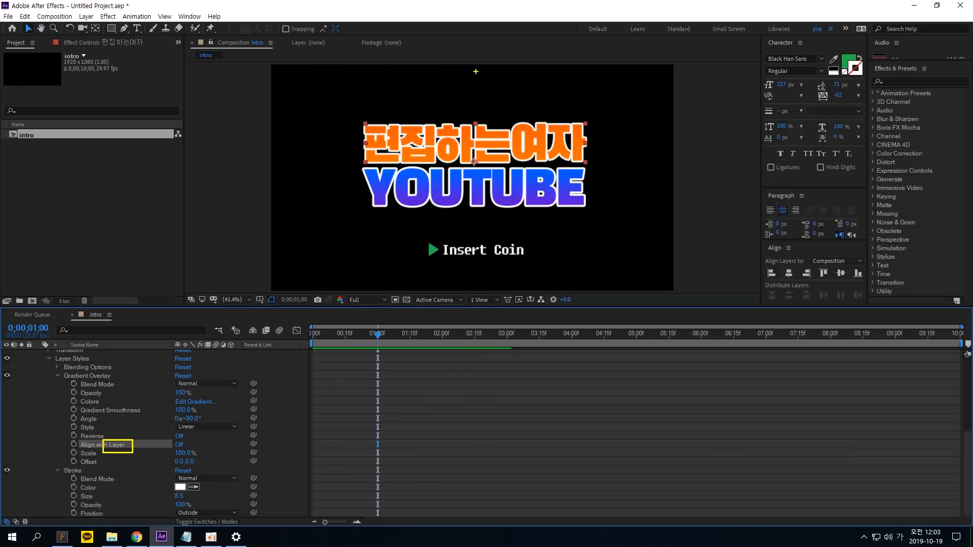
pyautogui.moveTo(476, 60); pyautogui.dragTo(481, 79)
pyautogui.moveTo(462, 305)
pyautogui.mouseDown()
pyautogui.moveTo(448, 281)
pyautogui.moveTo(464, 304)
pyautogui.mouseUp()
pyautogui.press('Escape')
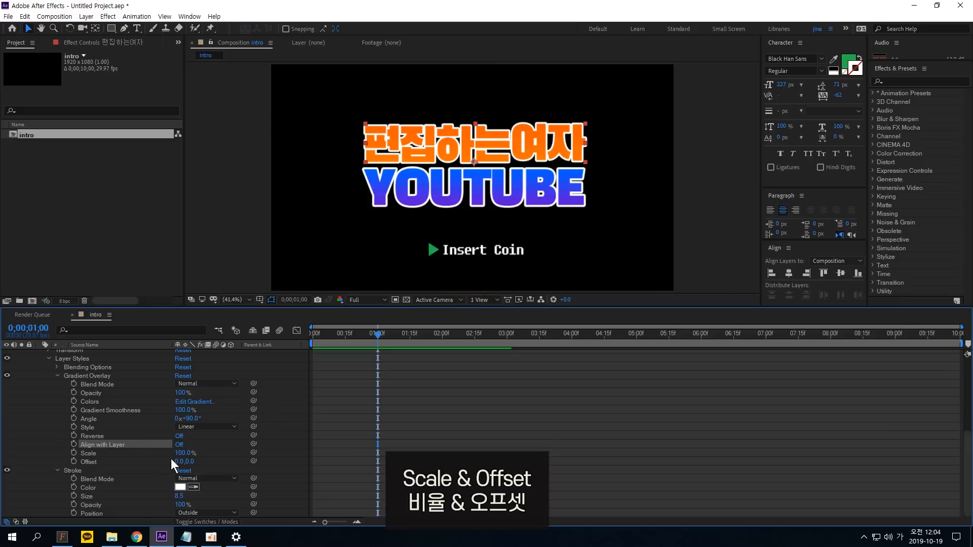
# Step: Set the 편집하는여자 Gradient Overlay scale to 14.0% and offset to 0.0, -15.0, and preview the animation
pyautogui.moveTo(181, 454); pyautogui.dragTo(127, 453)
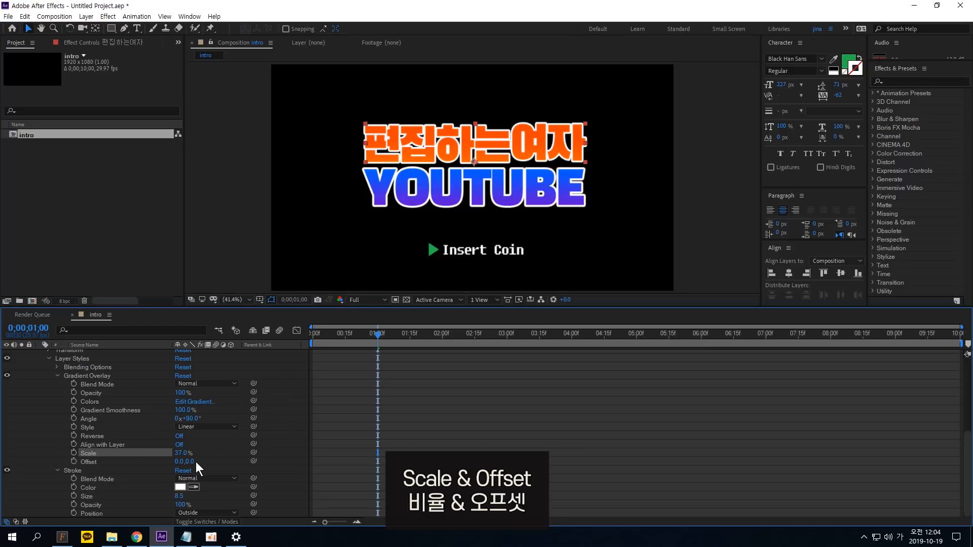
pyautogui.moveTo(191, 462)
pyautogui.mouseDown()
pyautogui.moveTo(170, 453)
pyautogui.moveTo(192, 462)
pyautogui.mouseUp()
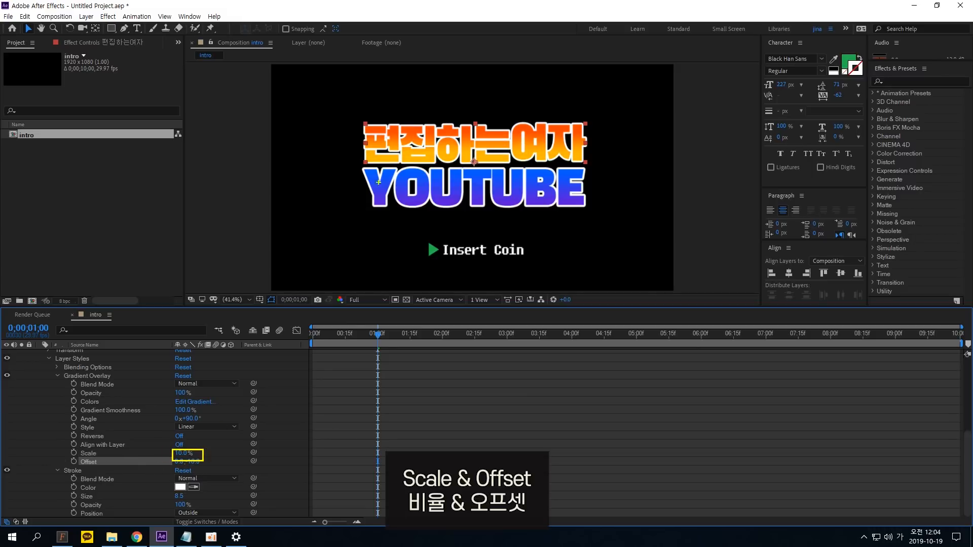
pyautogui.moveTo(333, 72)
pyautogui.mouseDown()
pyautogui.moveTo(348, 85)
pyautogui.moveTo(330, 74)
pyautogui.moveTo(326, 282)
pyautogui.moveTo(347, 260)
pyautogui.mouseUp()
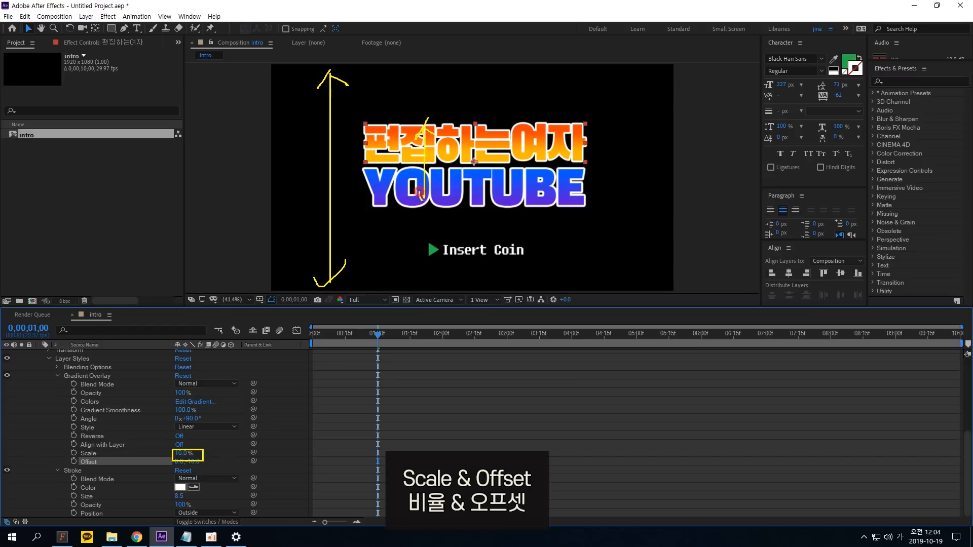
pyautogui.press('Escape')
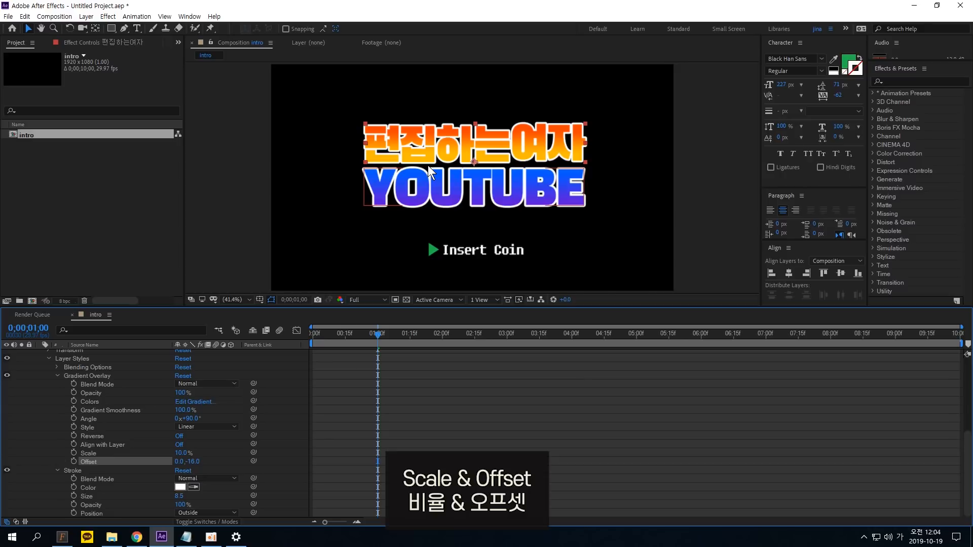
pyautogui.press('space')
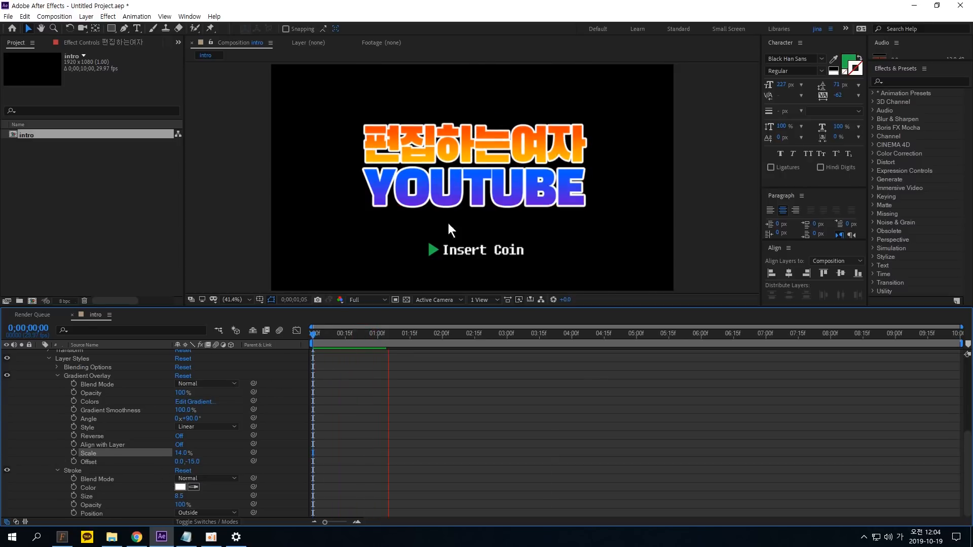
pyautogui.press('space')
pyautogui.press('space')
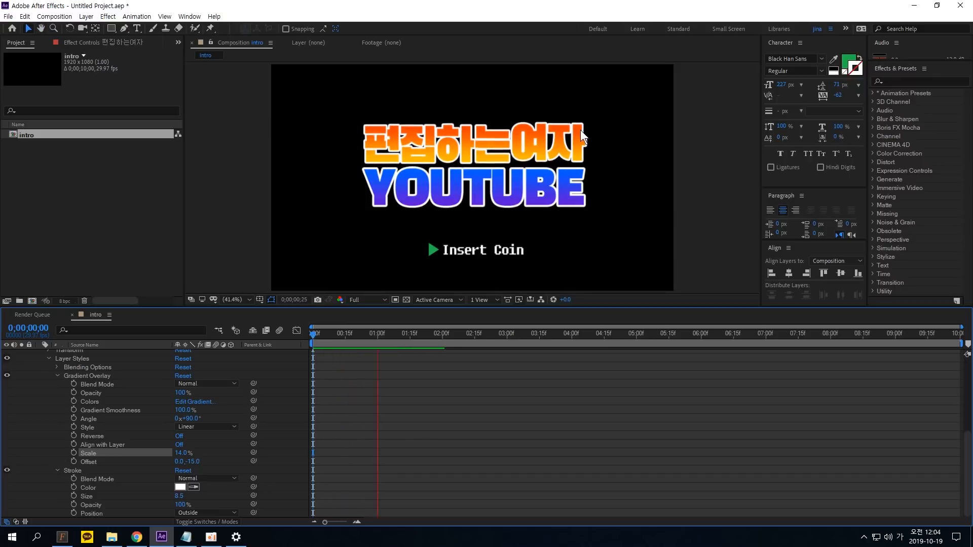
# Step: Collapse the 편집하는여자 layer and expand the properties of the YOUTUBE layer
pyautogui.click(421, 199)
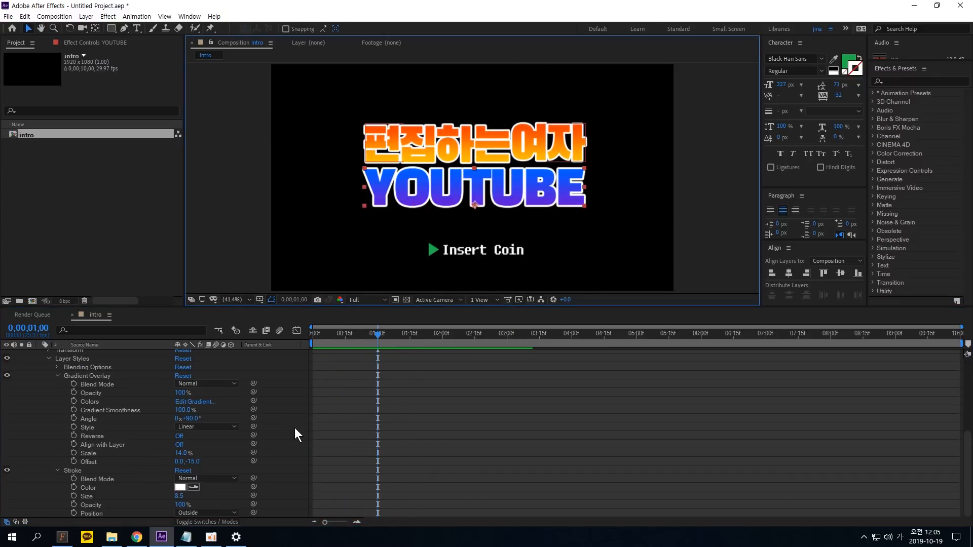
pyautogui.scroll(5, 296, 427)
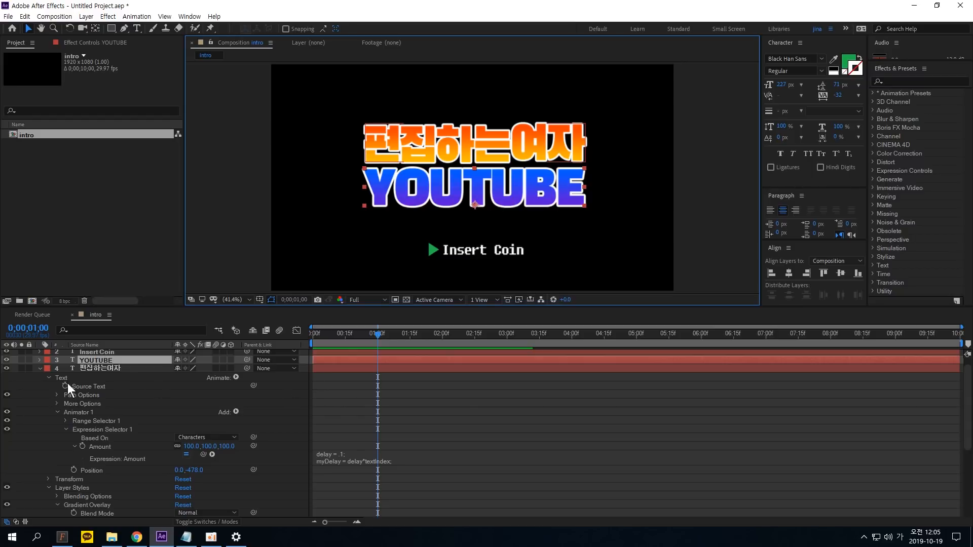
pyautogui.scroll(1, 99, 374)
pyautogui.click(97, 372)
pyautogui.press('u')
pyautogui.click(39, 372)
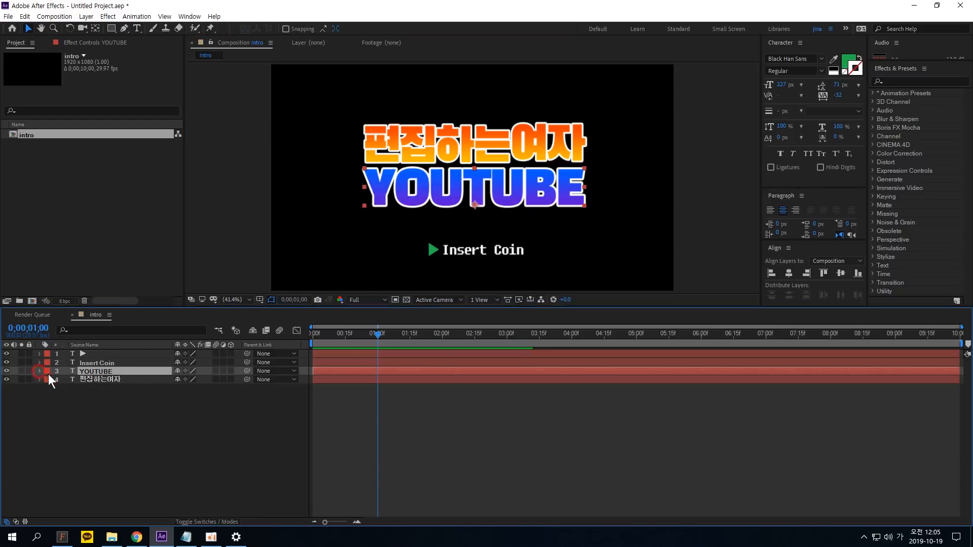
# Step: Add a Scale text animator to the YOUTUBE layer and set its scale to 0%
pyautogui.click(117, 382)
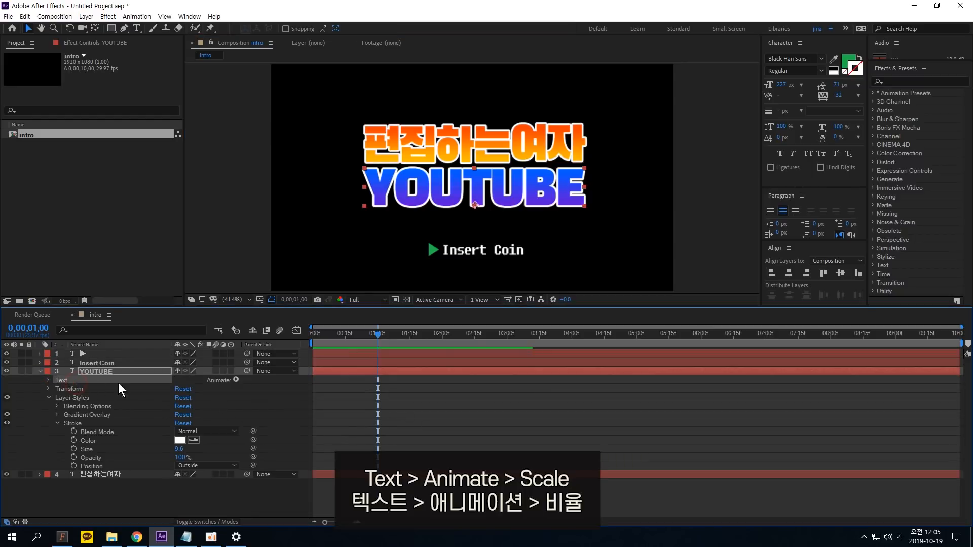
pyautogui.click(235, 380)
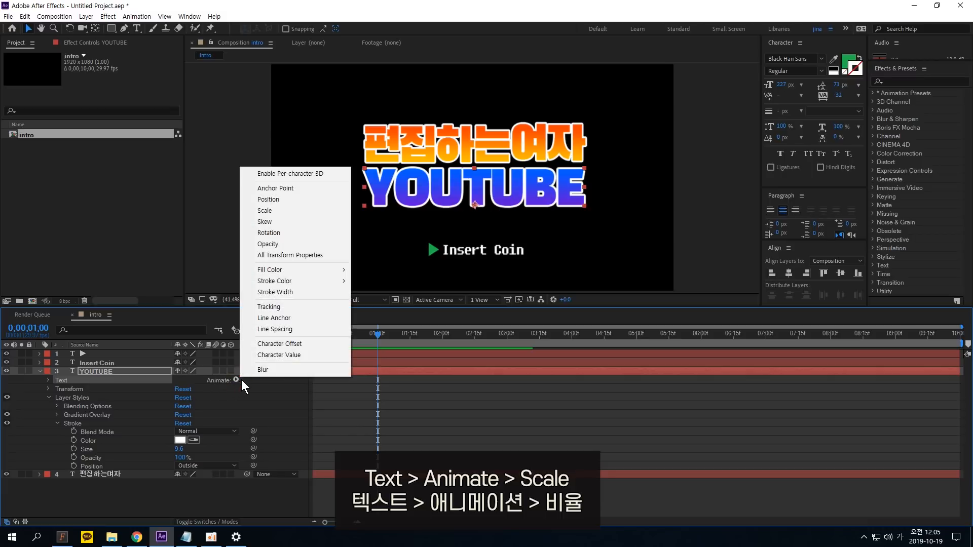
pyautogui.click(305, 210)
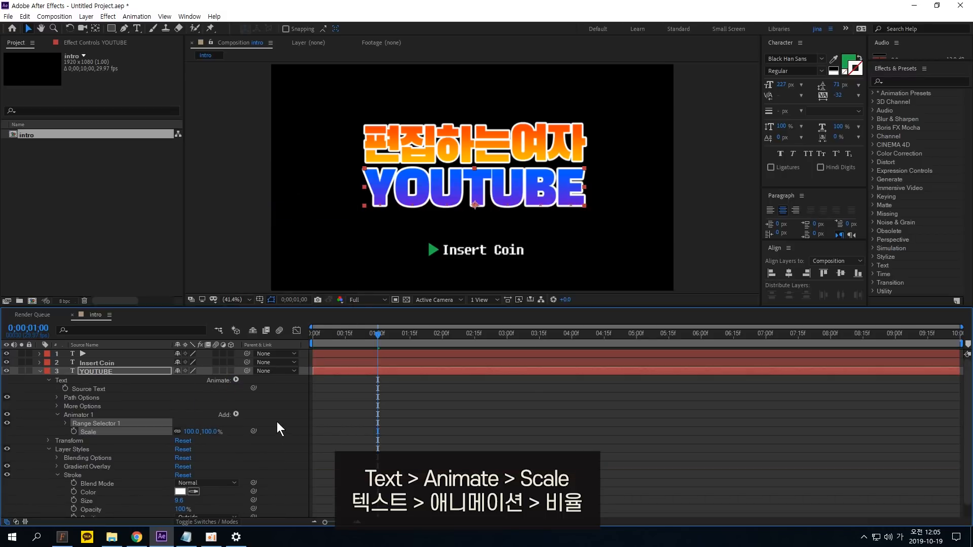
pyautogui.click(191, 432)
pyautogui.write('0')
pyautogui.press('Return')
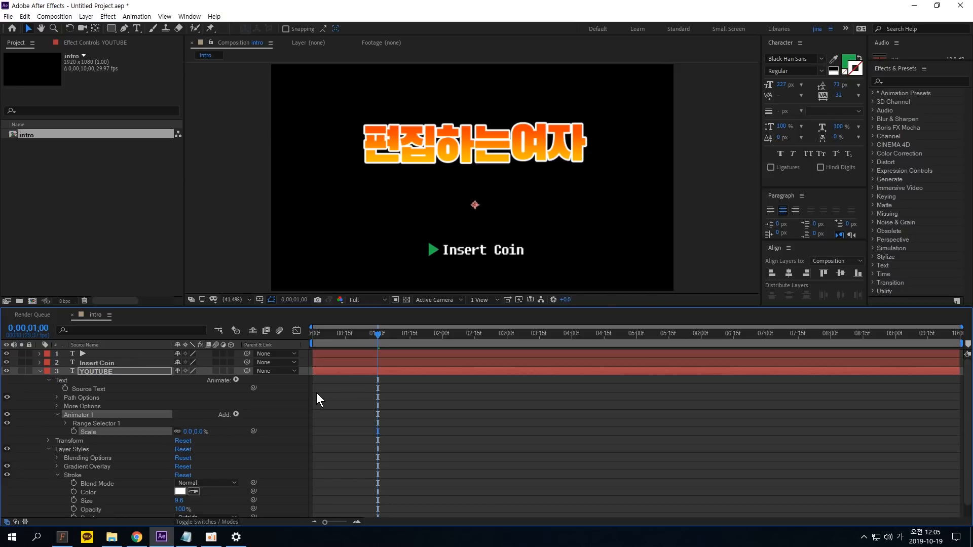
# Step: Add an Expression selector to the YOUTUBE layer's Animator 1 and reveal its Amount expression
pyautogui.click(236, 415)
pyautogui.moveTo(264, 429)
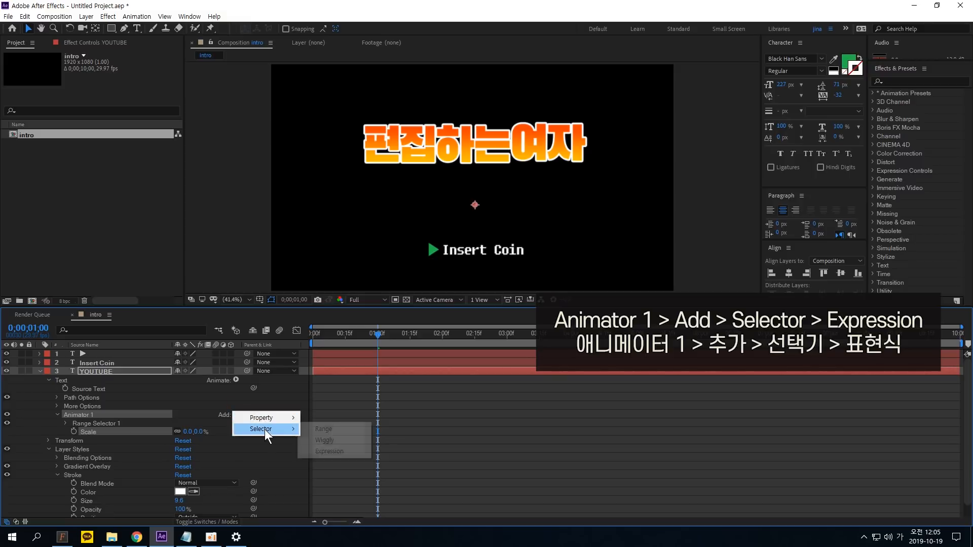
pyautogui.click(324, 451)
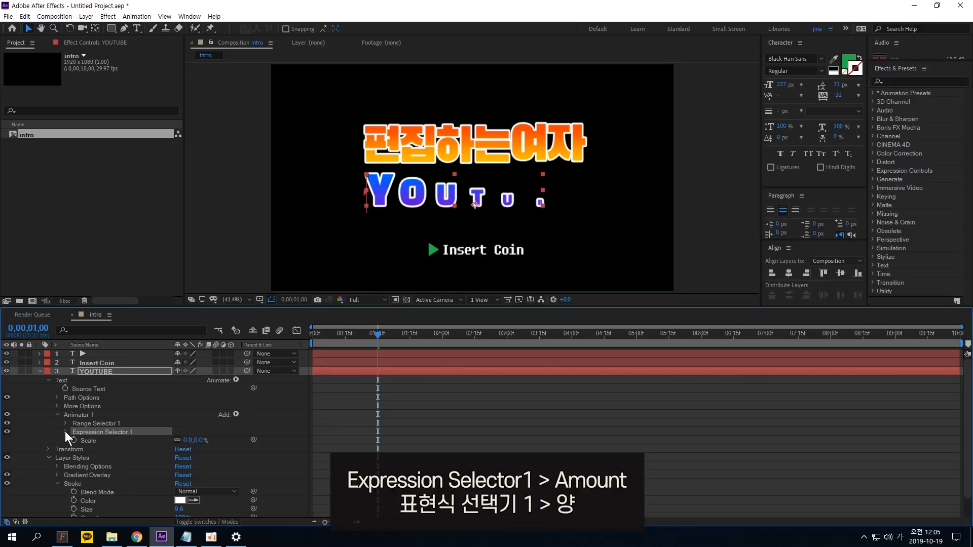
pyautogui.click(65, 431)
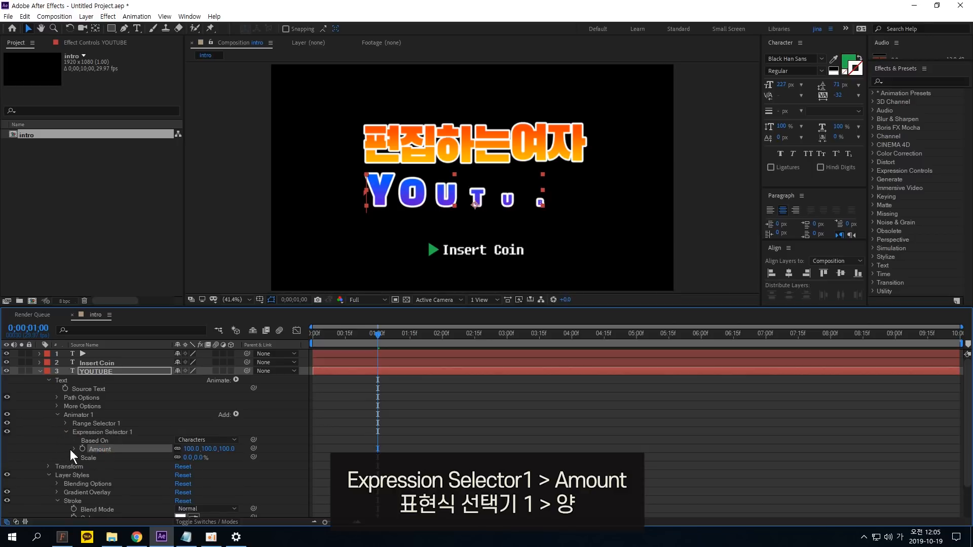
pyautogui.click(74, 449)
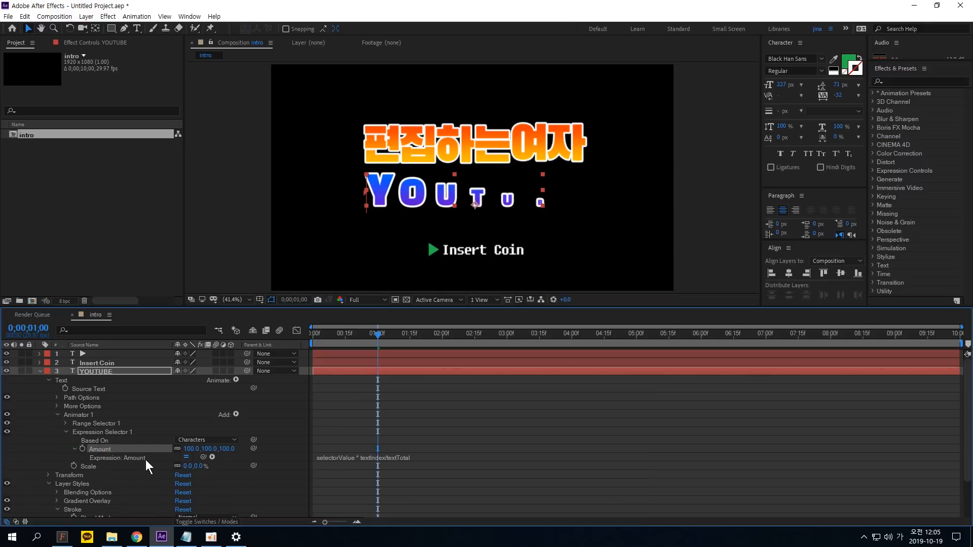
pyautogui.click(131, 457)
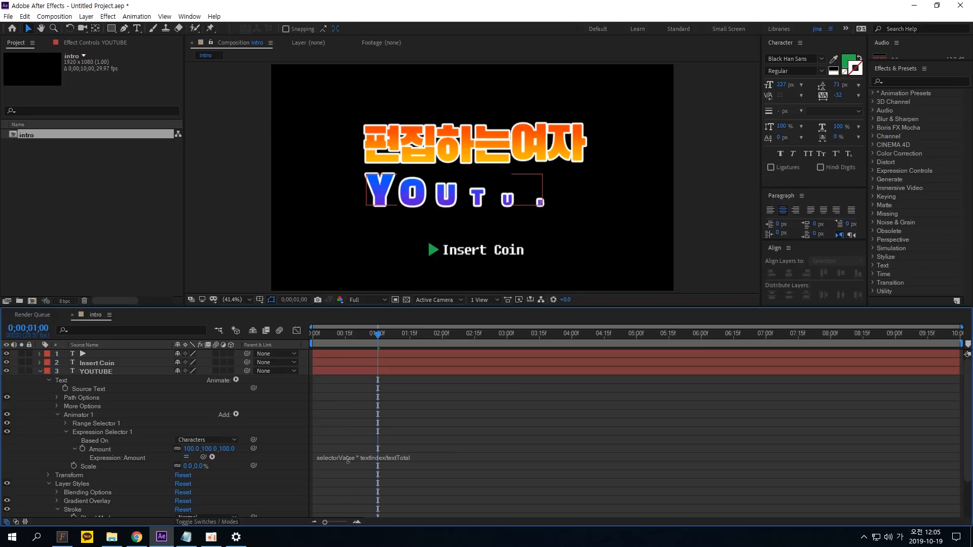
# Step: Replace the Amount expression of YOUTUBE's Expression Selector 1 with the code copied from the bouncing text note, and preview the animation
pyautogui.click(186, 537)
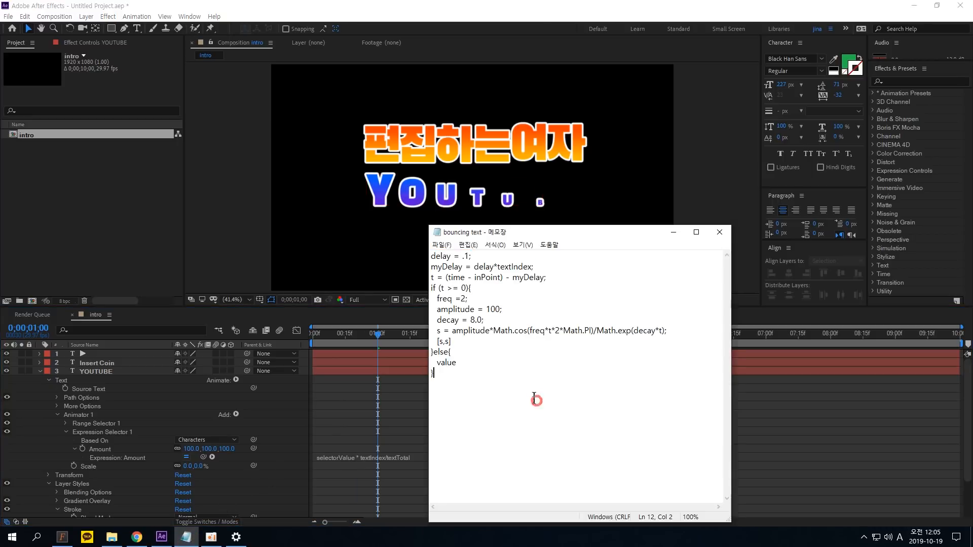
pyautogui.moveTo(502, 393); pyautogui.dragTo(381, 247)
pyautogui.click(678, 233)
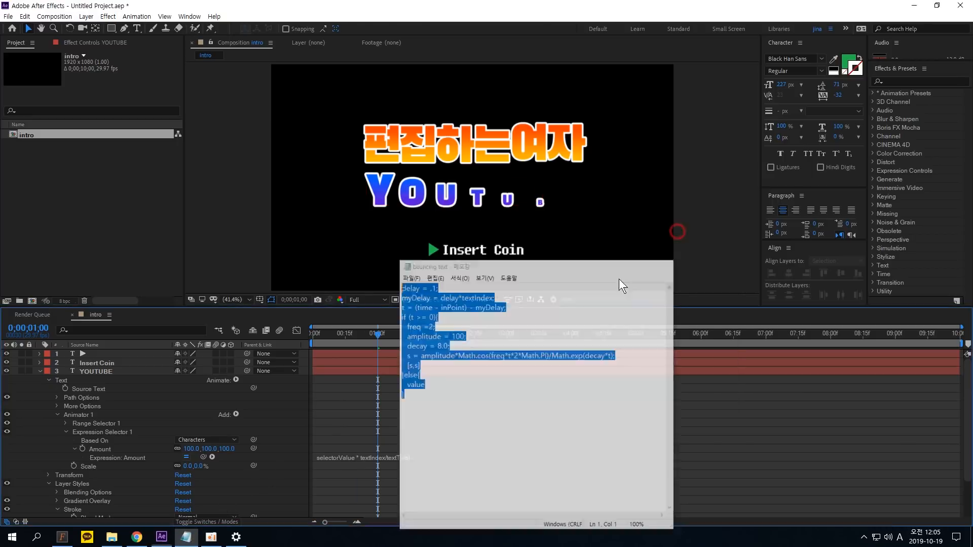
pyautogui.click(344, 456)
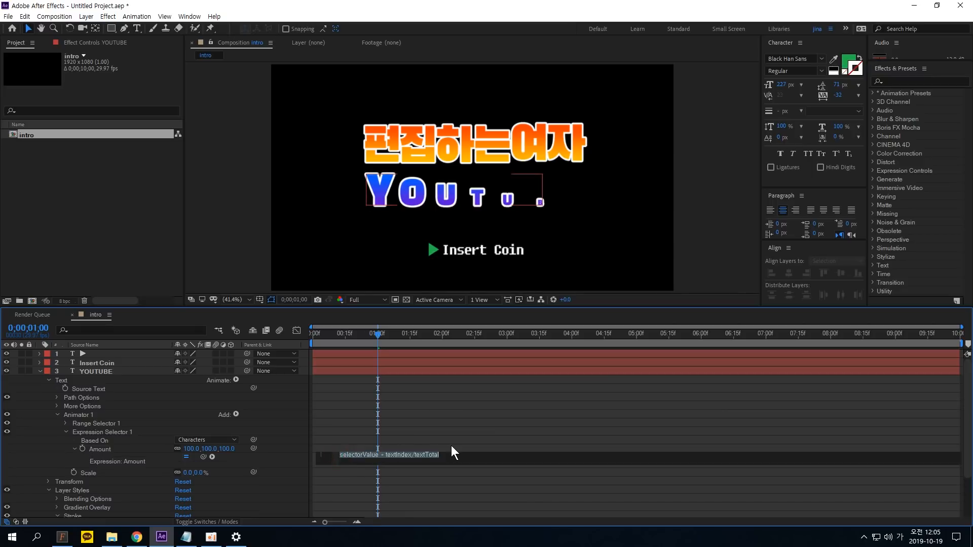
pyautogui.hotkey('ctrl', 'v')
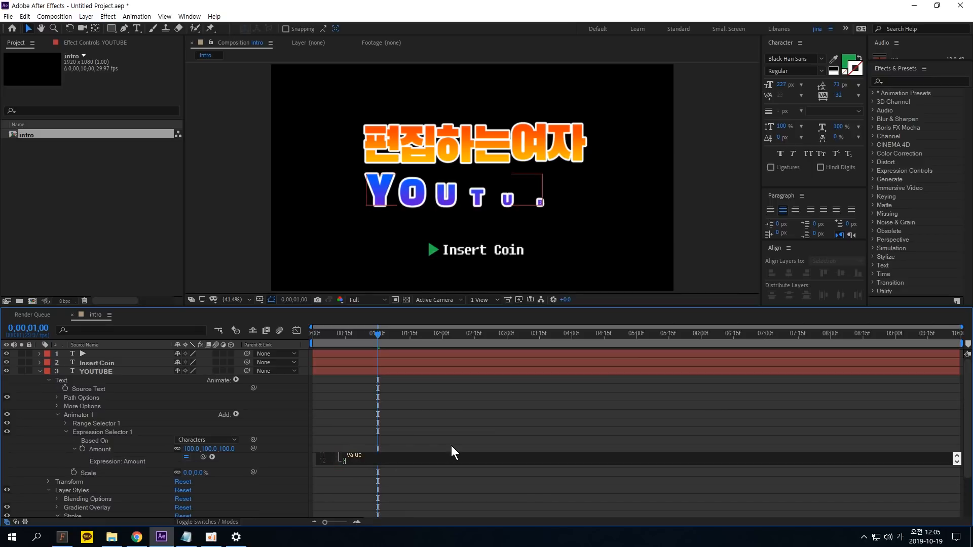
pyautogui.click(338, 430)
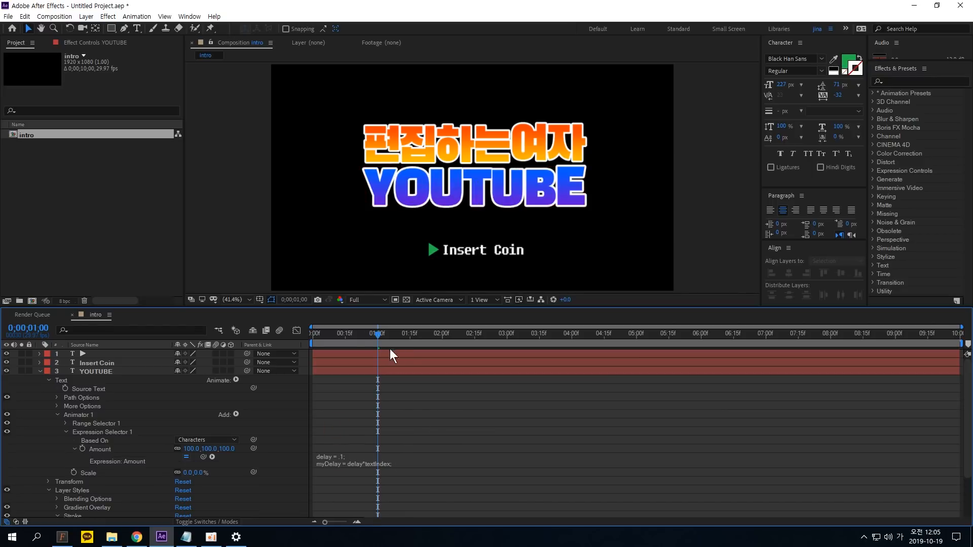
pyautogui.click(367, 336)
pyautogui.press('space')
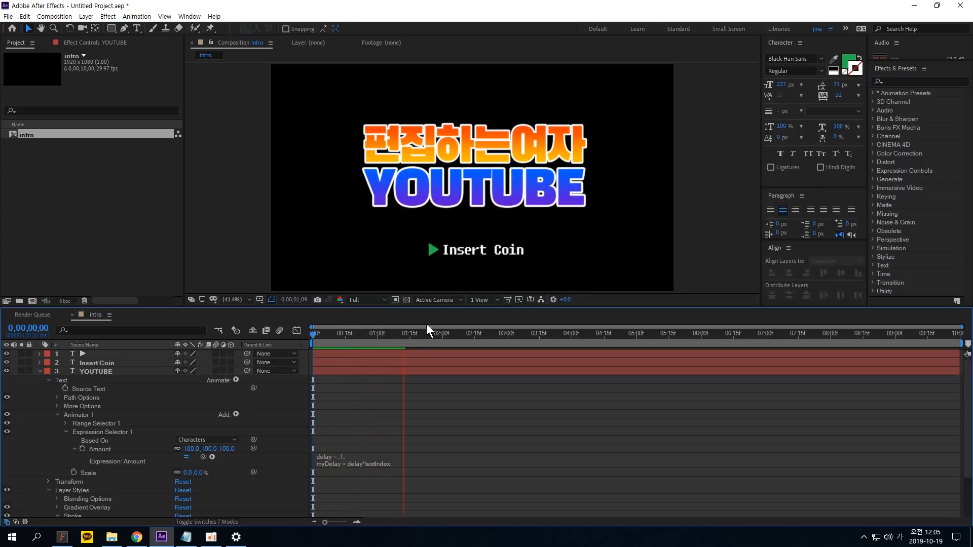
pyautogui.click(313, 335)
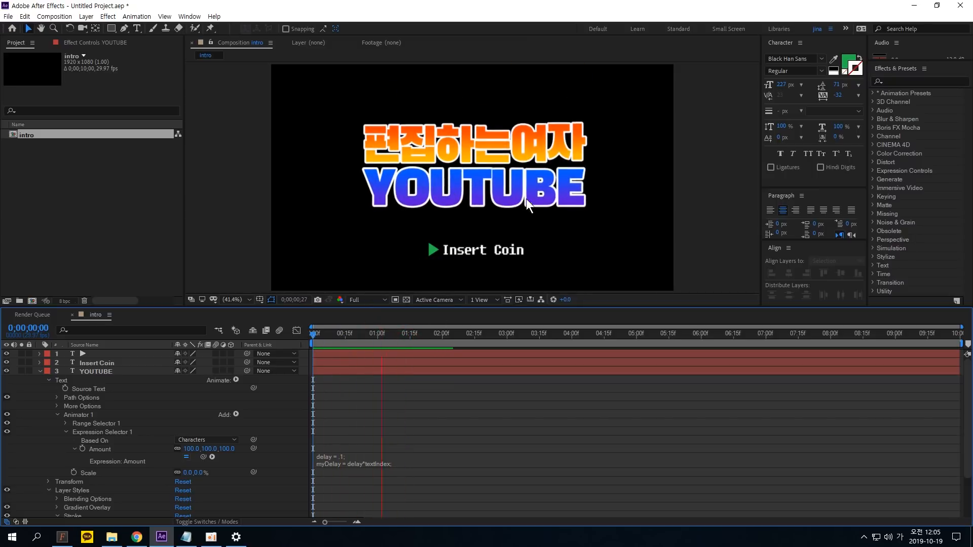
pyautogui.press('space')
pyautogui.press('space')
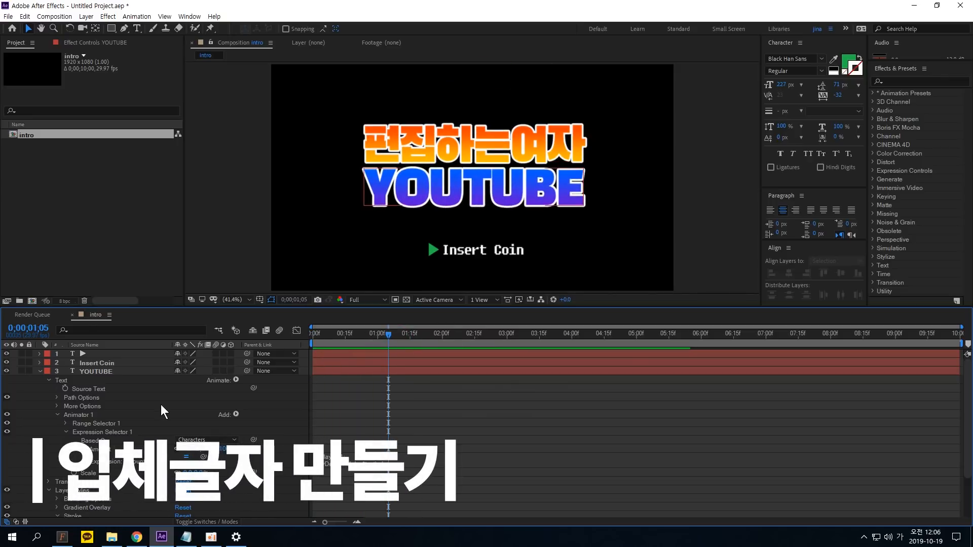
# Step: Collapse the YOUTUBE layer's properties and move the current time to 0;00;01;02
pyautogui.click(91, 373)
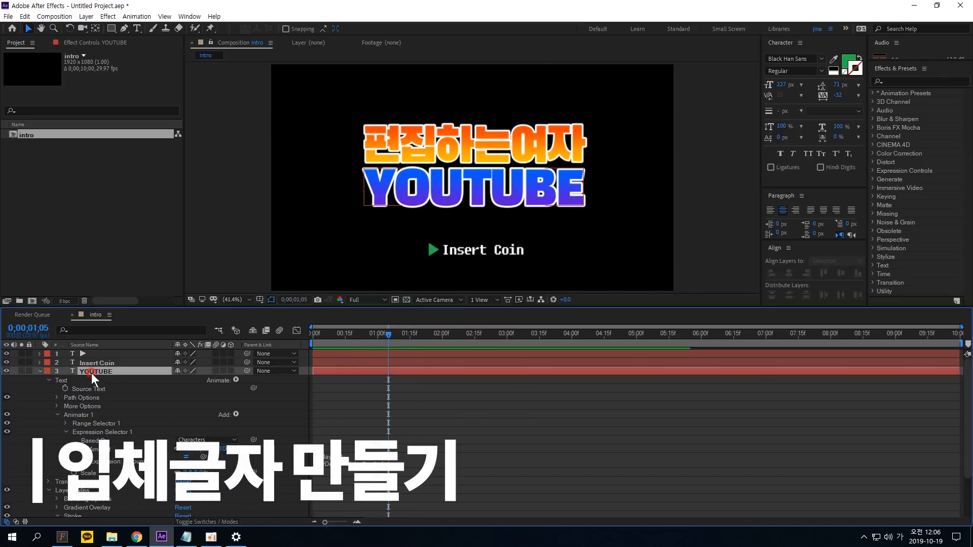
pyautogui.click(41, 372)
pyautogui.click(110, 391)
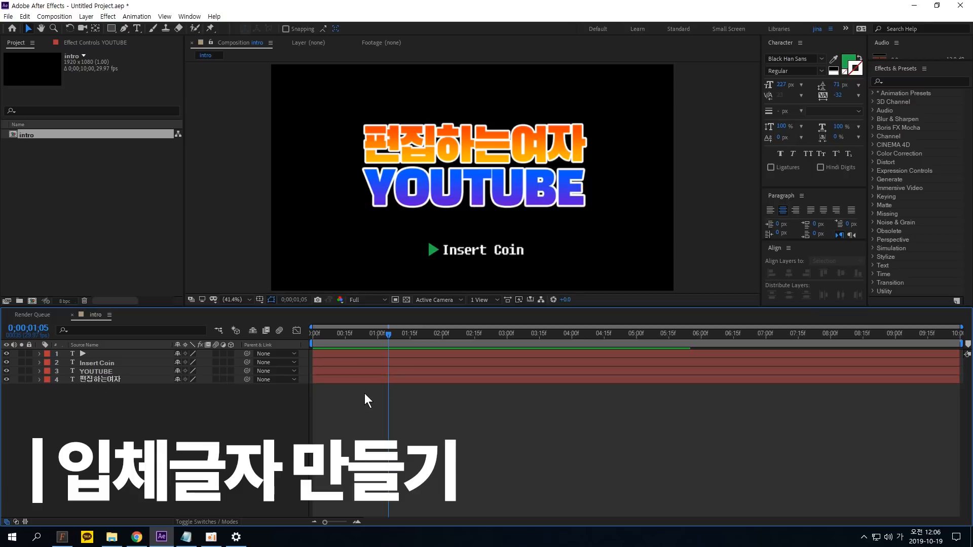
pyautogui.press('Home')
pyautogui.moveTo(317, 335); pyautogui.dragTo(382, 334)
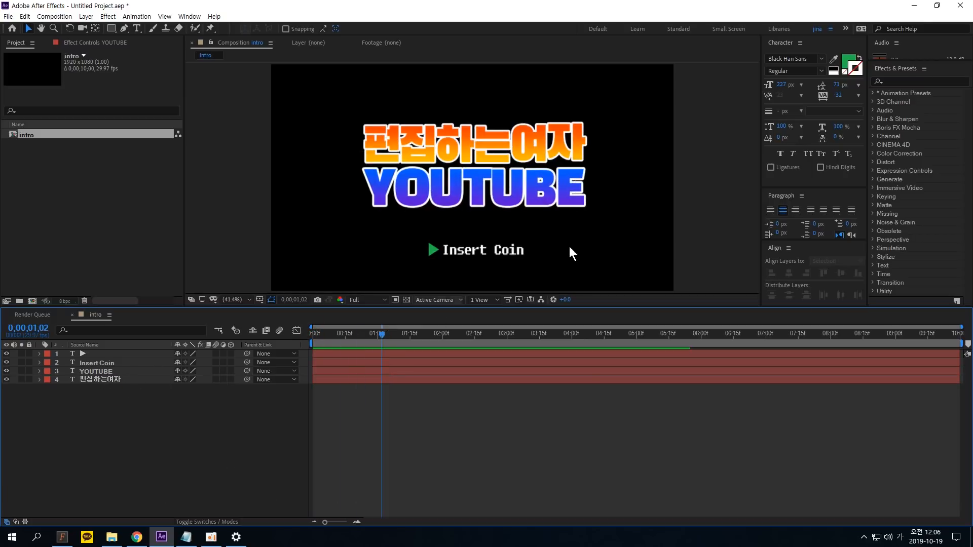
# Step: Search the effects and presets for "long"
pyautogui.click(907, 82)
pyautogui.write('ㅂ')
pyautogui.press('BackSpace')
pyautogui.press('Hangul')
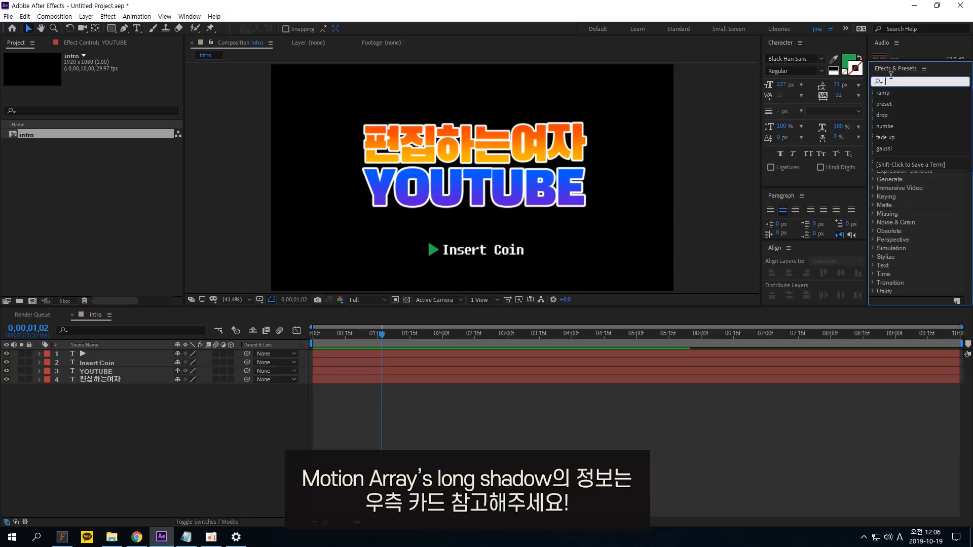
pyautogui.write('long')
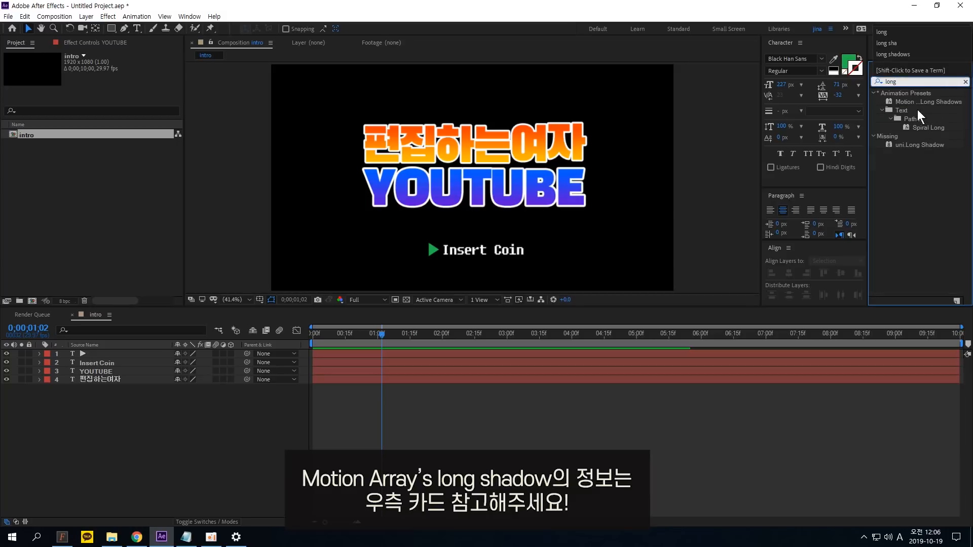
# Step: Try to apply the Long Shadows preset directly to the 편집하는여자 text layer, and undo it
pyautogui.moveTo(928, 102); pyautogui.dragTo(98, 379)
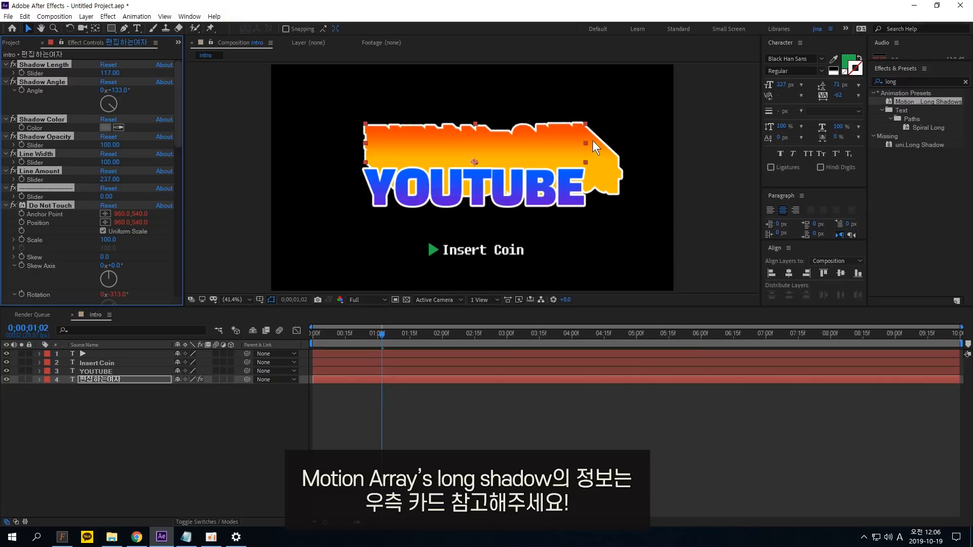
pyautogui.moveTo(620, 191)
pyautogui.mouseDown()
pyautogui.moveTo(604, 121)
pyautogui.moveTo(617, 193)
pyautogui.mouseUp()
pyautogui.moveTo(522, 96); pyautogui.dragTo(603, 76)
pyautogui.hotkey('ctrl', 'z')
pyautogui.click(325, 446)
# Step: Pre-compose the 편집하는여자 layer as 편집하는여자 Comp 1, moving all attributes into the new composition
pyautogui.press('Home')
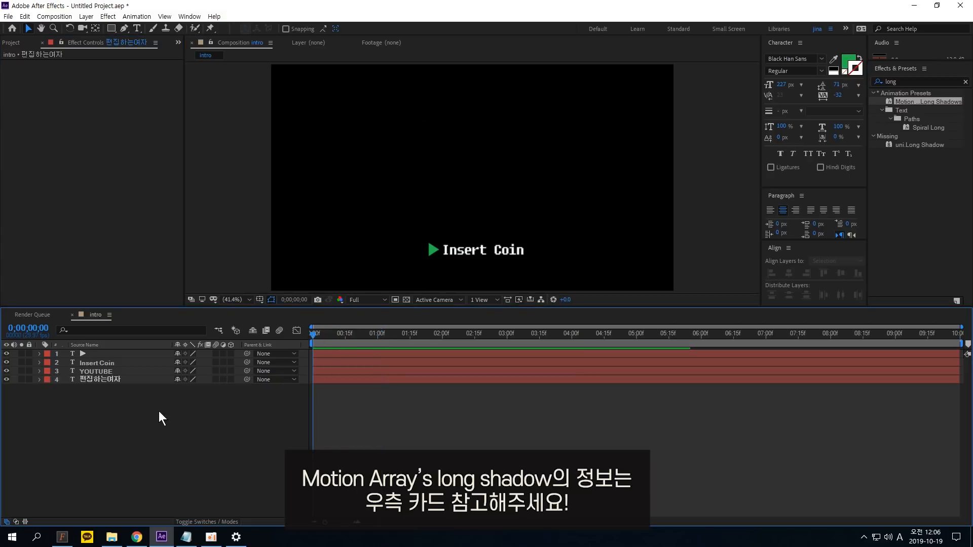
pyautogui.click(113, 380)
pyautogui.click(86, 16)
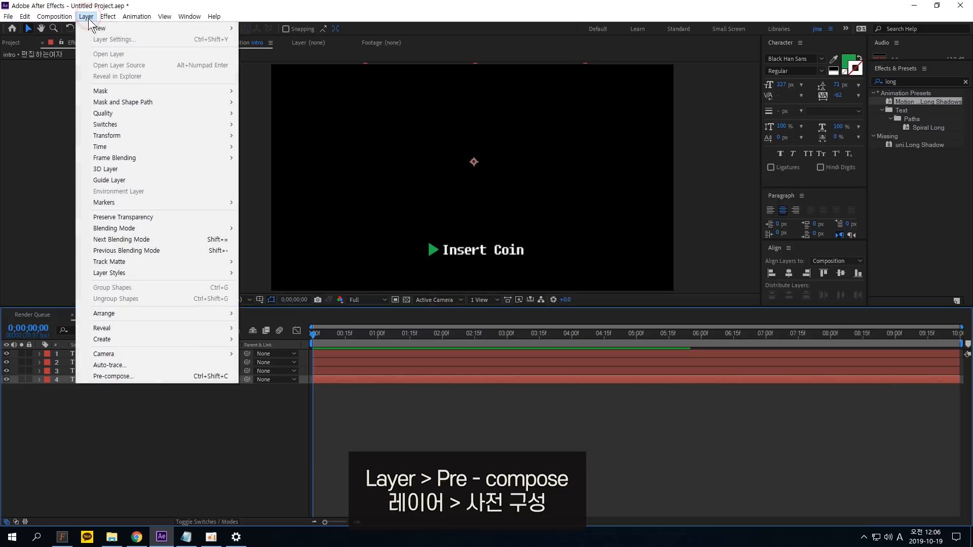
pyautogui.click(140, 375)
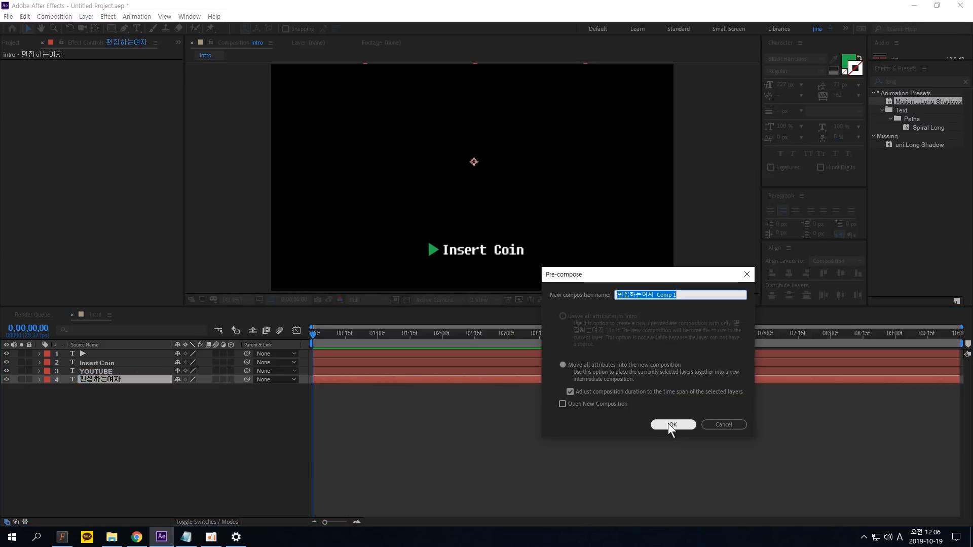
pyautogui.click(668, 424)
# Step: Pre-compose the YOUTUBE layer as YOUTUBE Comp 1 and deselect it
pyautogui.click(92, 371)
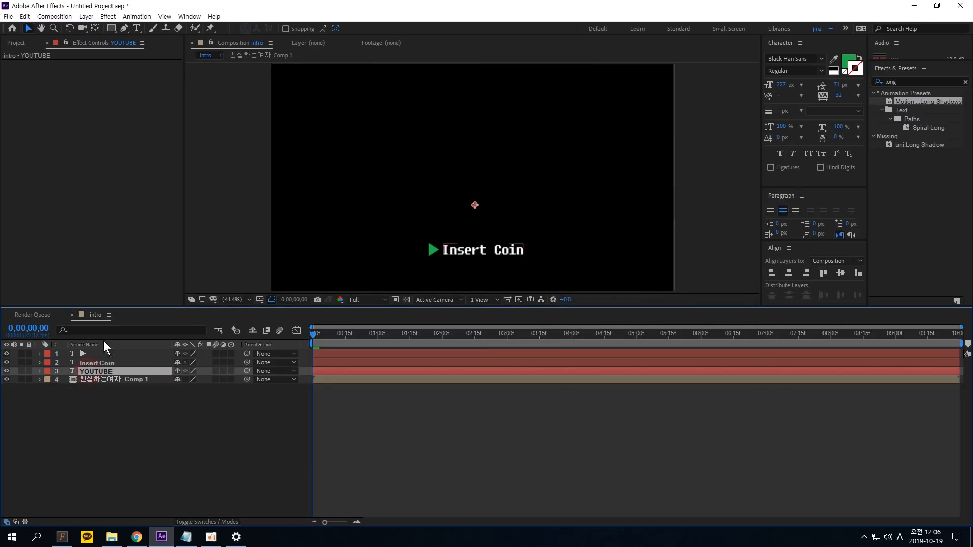
pyautogui.click(88, 17)
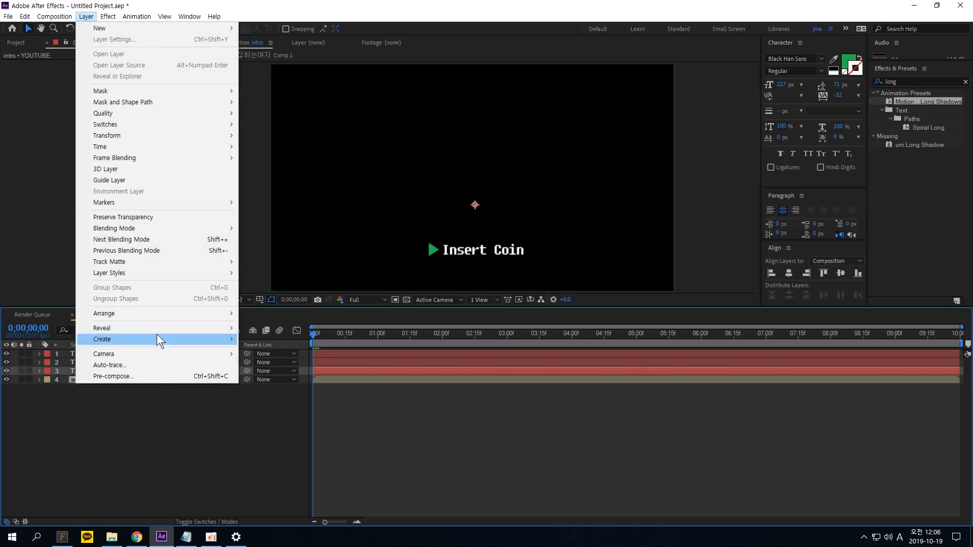
pyautogui.click(151, 377)
pyautogui.click(678, 421)
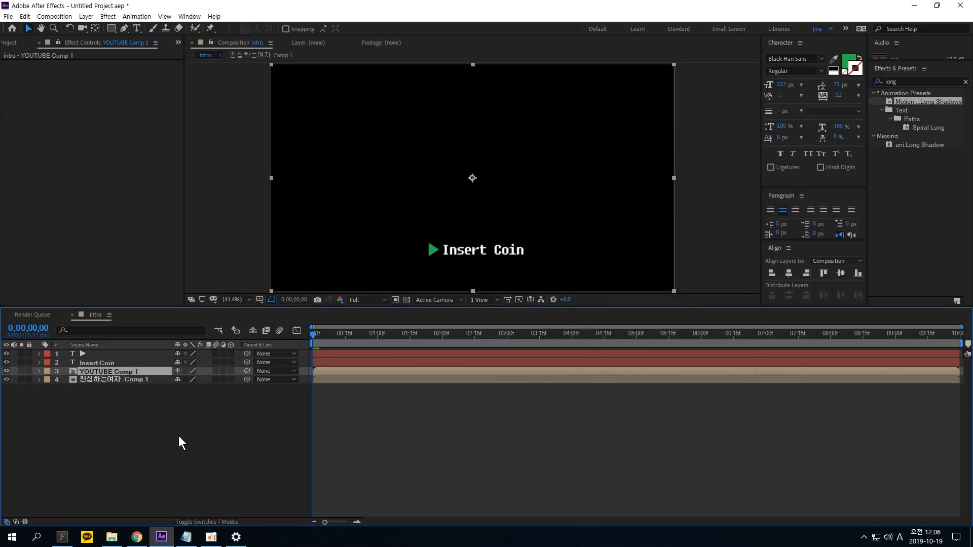
pyautogui.click(180, 437)
# Step: Apply the Long Shadows preset to 편집하는여자 Comp 1 with the current time at 0;00;01;13
pyautogui.moveTo(317, 336)
pyautogui.mouseDown()
pyautogui.moveTo(461, 334)
pyautogui.moveTo(315, 335)
pyautogui.mouseUp()
pyautogui.click(393, 381)
pyautogui.click(405, 335)
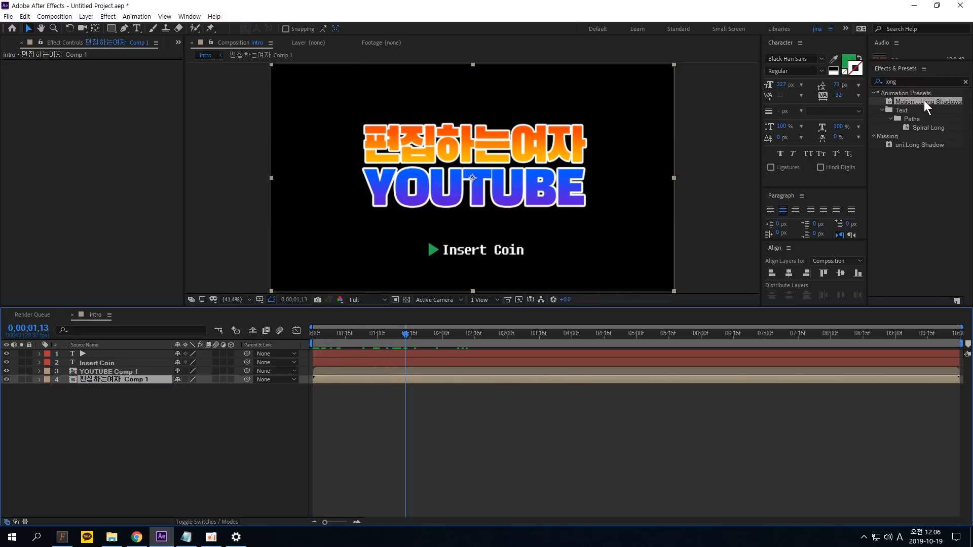
pyautogui.moveTo(926, 103); pyautogui.dragTo(422, 381)
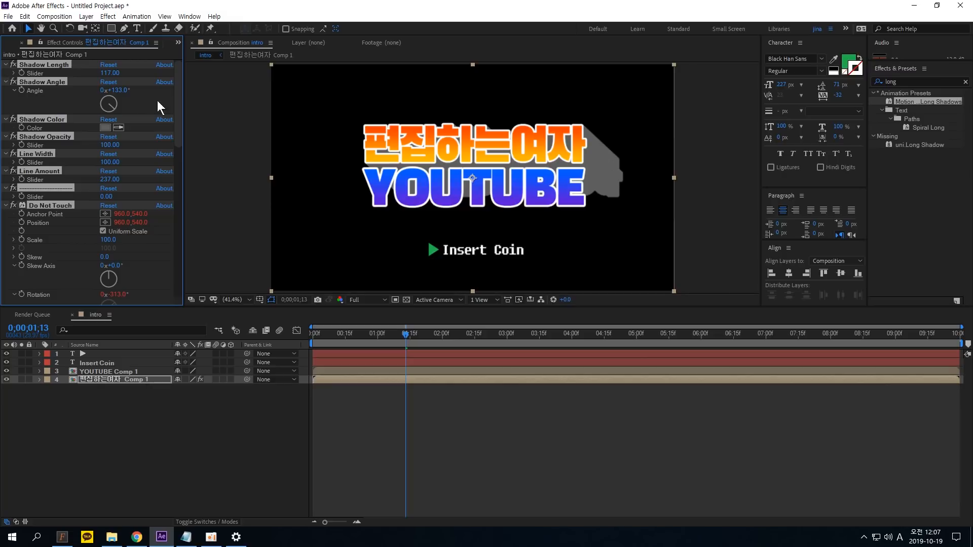
# Step: Set the 편집하는여자 Comp 1 Shadow Length to 27 and sample its Shadow Color from the orange of the title's letters
pyautogui.moveTo(109, 73); pyautogui.dragTo(66, 75)
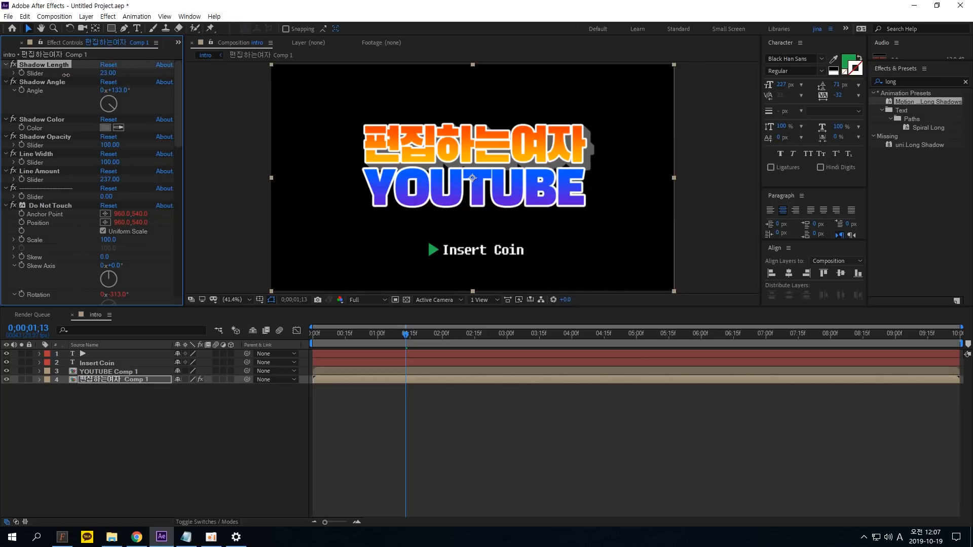
pyautogui.click(54, 121)
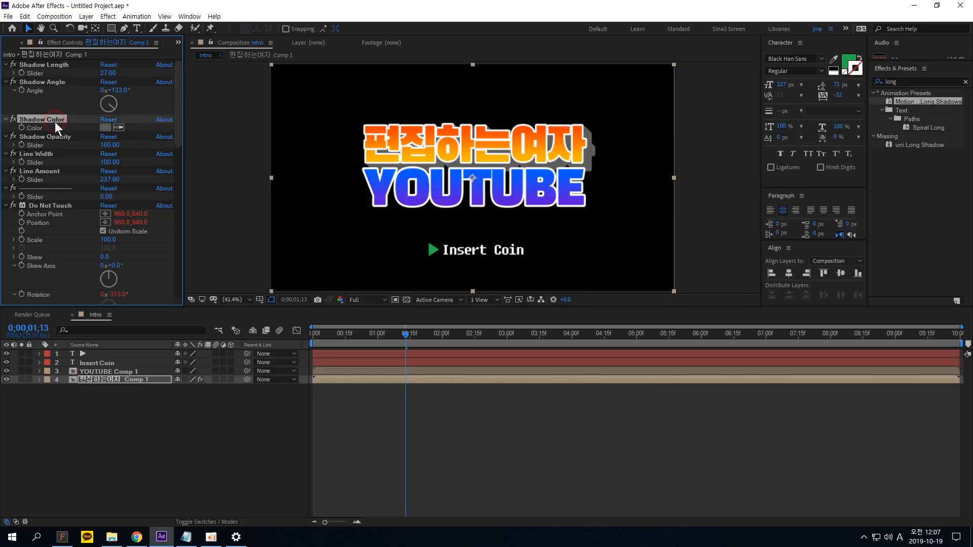
pyautogui.click(118, 127)
pyautogui.click(581, 131)
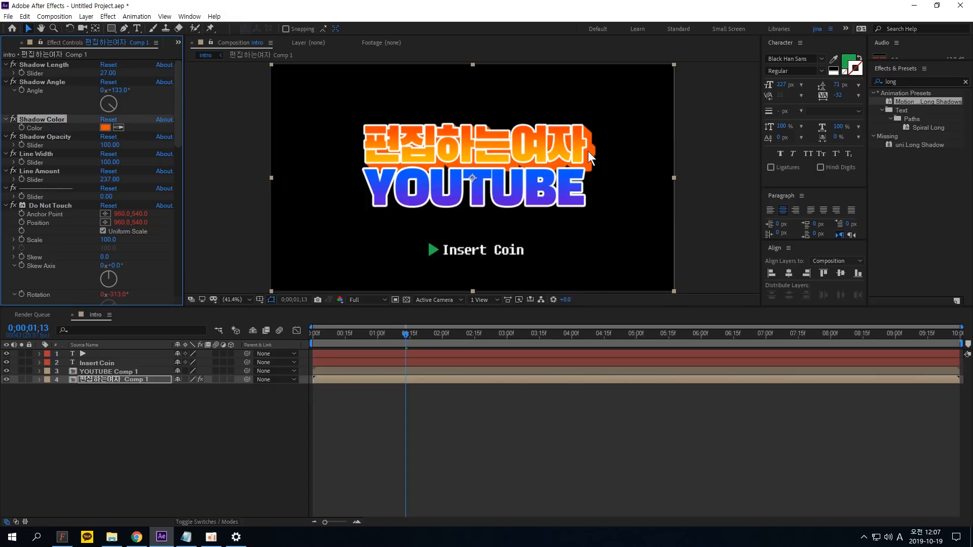
# Step: Apply the Long Shadows preset to YOUTUBE Comp 1 with Shadow Length 24 and a blue Shadow Color sampled from its letters, and preview it
pyautogui.click(118, 373)
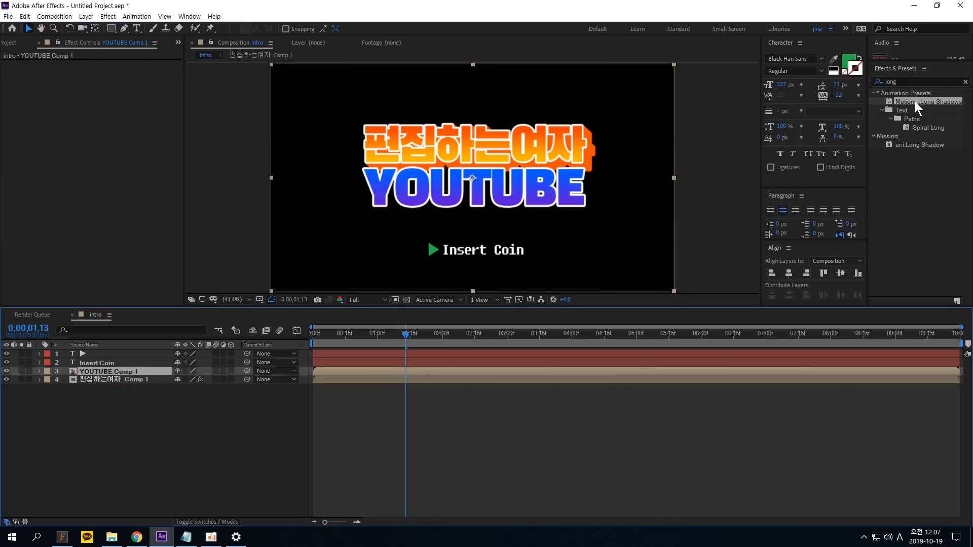
pyautogui.moveTo(917, 101); pyautogui.dragTo(105, 374)
pyautogui.moveTo(108, 73); pyautogui.dragTo(63, 73)
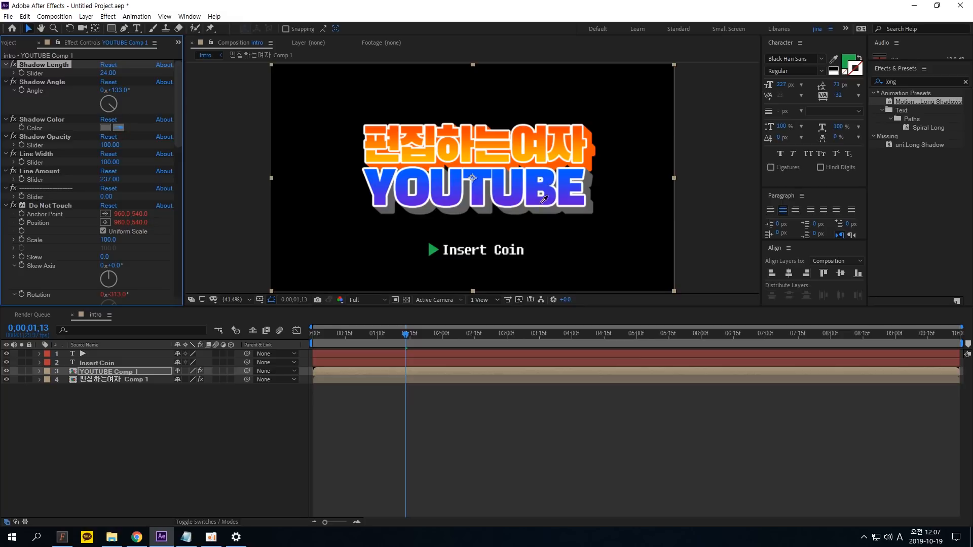
pyautogui.click(565, 181)
pyautogui.click(278, 333)
pyautogui.press('Home')
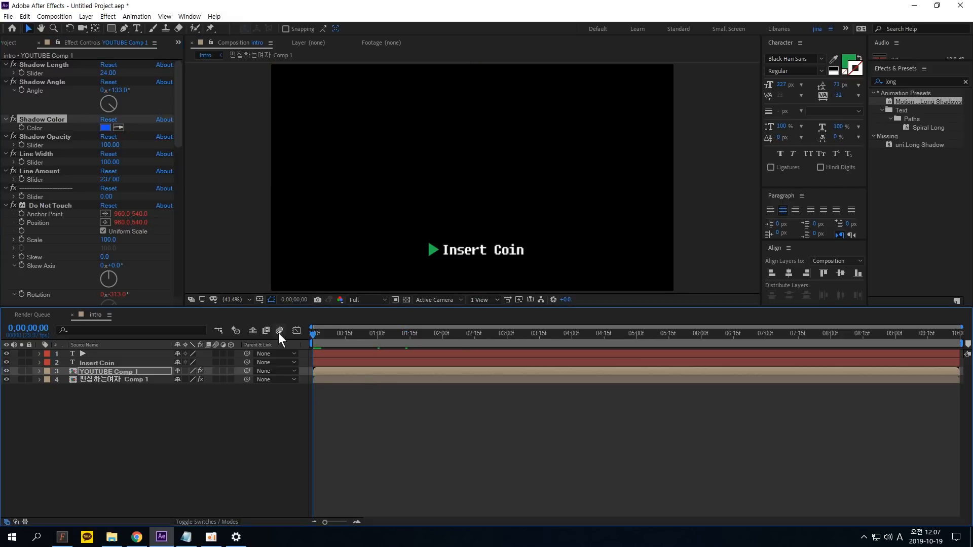
pyautogui.press('space')
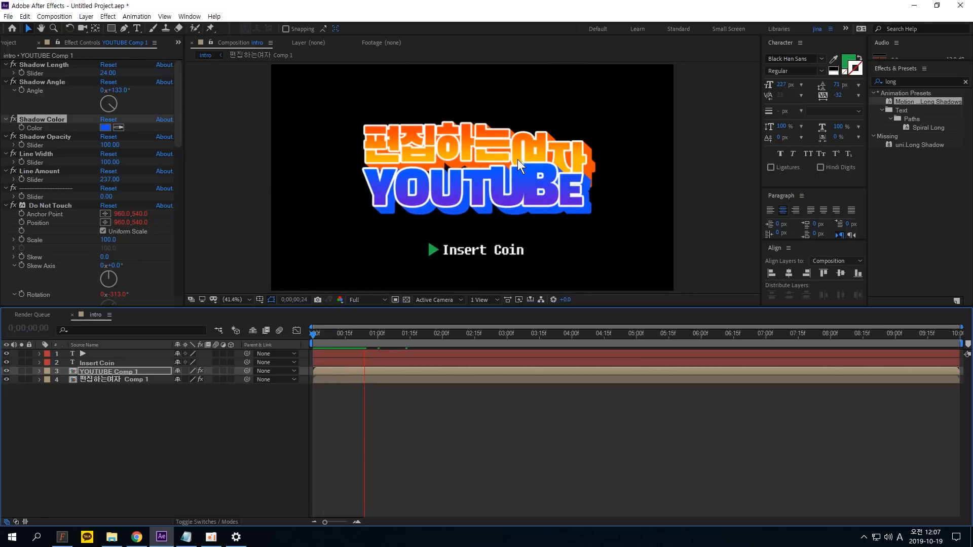
# Step: Create a white 1920x1080 solid named 배경 and place it beneath all other layers
pyautogui.click(86, 16)
pyautogui.moveTo(99, 27)
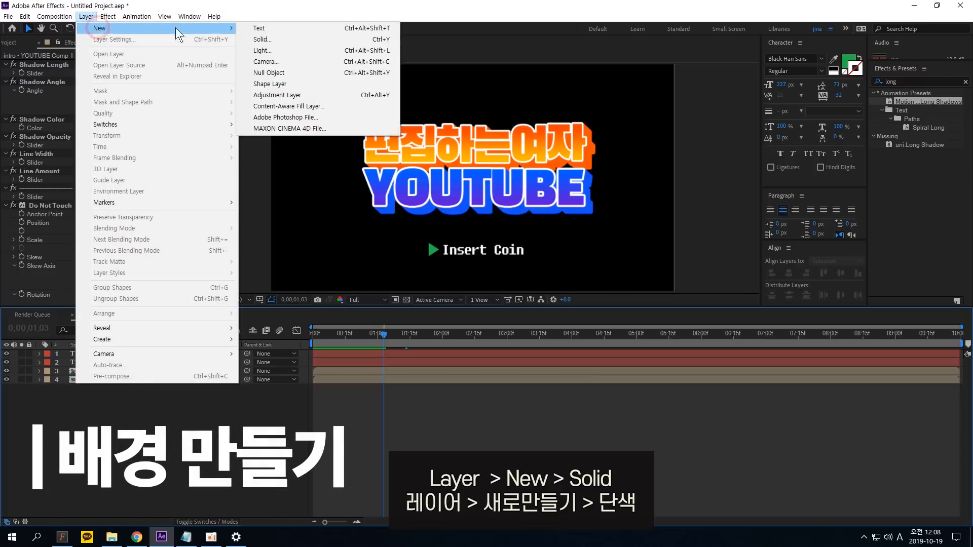
pyautogui.click(315, 38)
pyautogui.moveTo(600, 248); pyautogui.dragTo(418, 202)
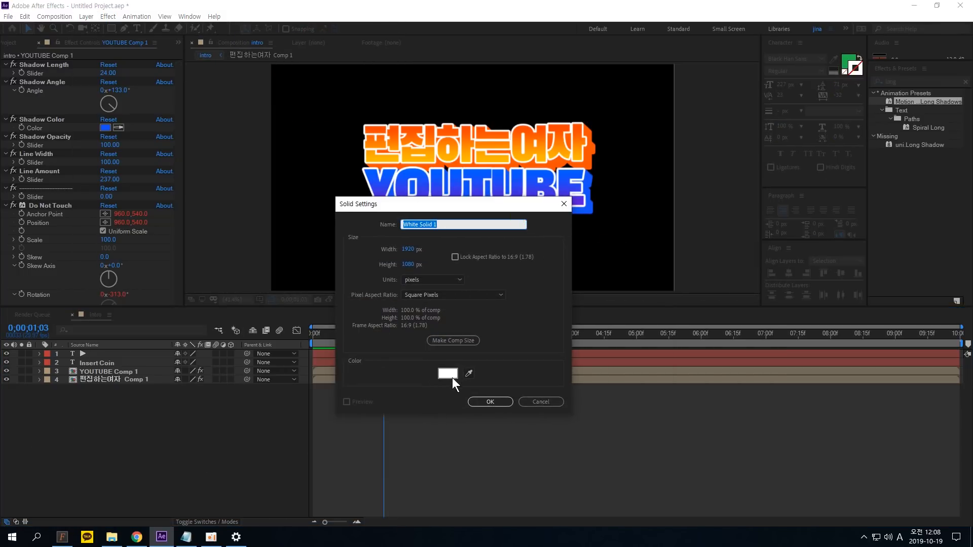
pyautogui.write('c경')
pyautogui.press('Return')
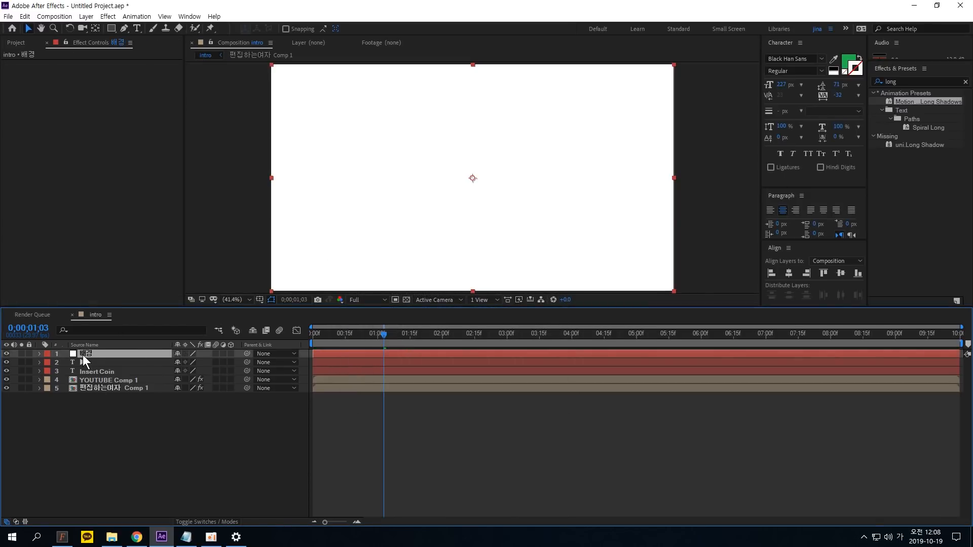
pyautogui.moveTo(97, 362); pyautogui.dragTo(213, 447)
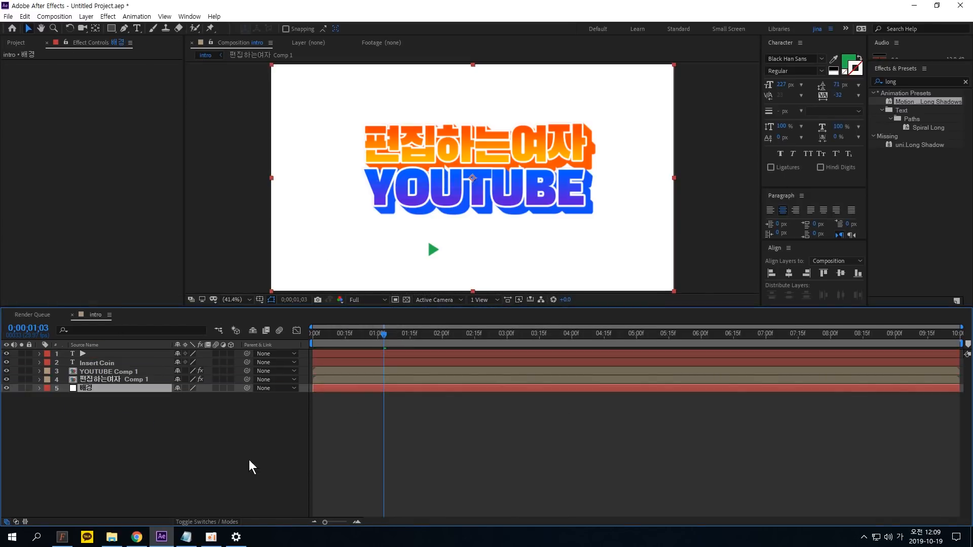
pyautogui.moveTo(126, 390); pyautogui.dragTo(107, 406)
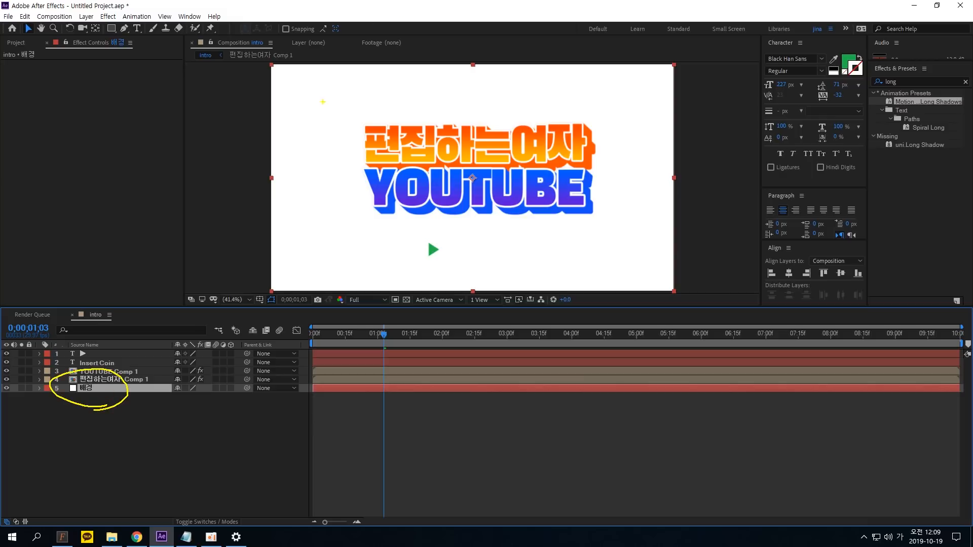
# Step: Find the Gradient Ramp effect and apply it to the 배경 layer
pyautogui.click(897, 70)
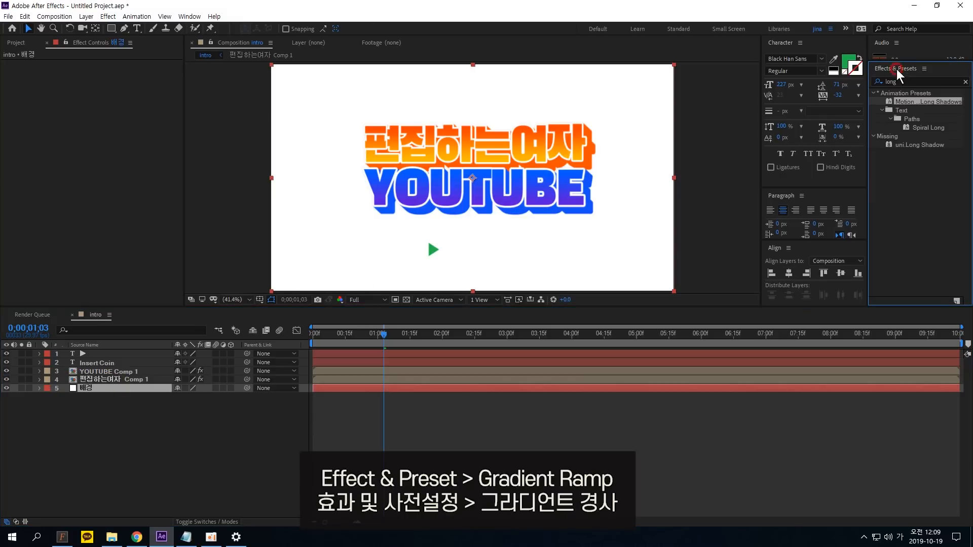
pyautogui.hotkey('ctrl', 'f')
pyautogui.write('ramp')
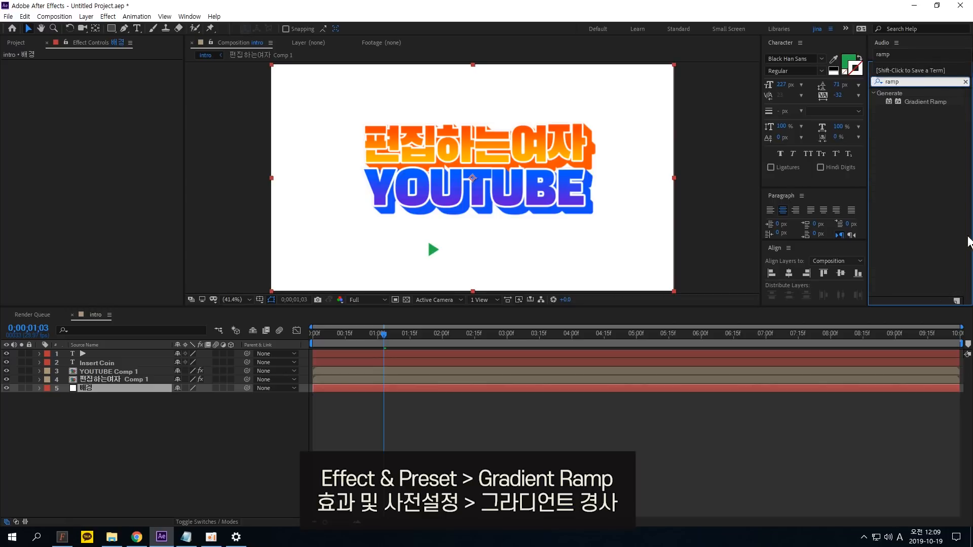
pyautogui.press('Return')
pyautogui.press('Down')
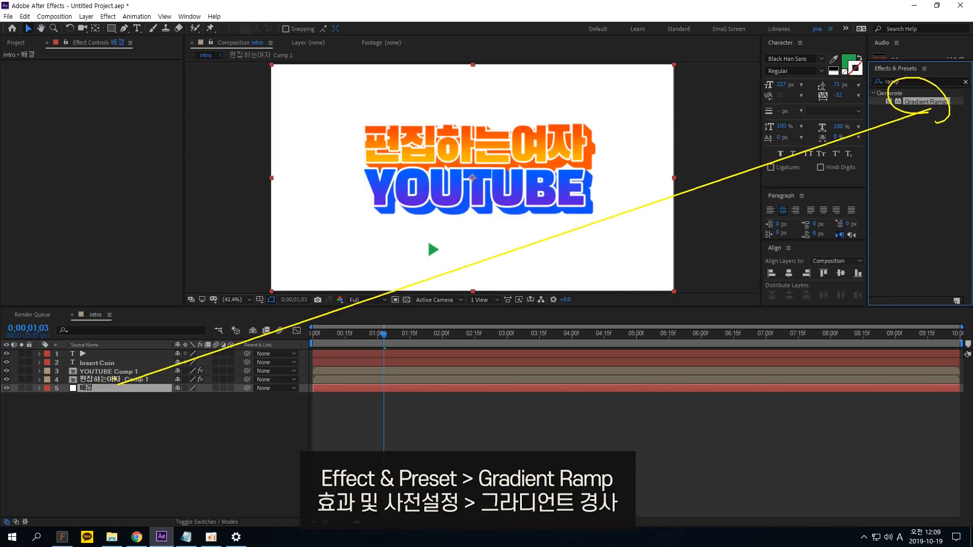
pyautogui.moveTo(917, 104); pyautogui.dragTo(95, 386)
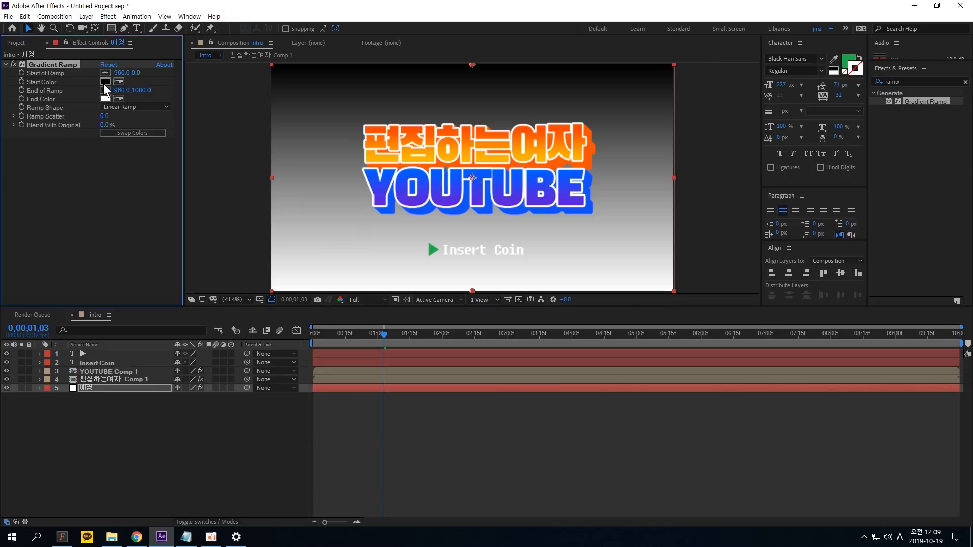
# Step: Set the End Color of the 배경 layer's Gradient Ramp to a dark indigo, about 2A078F
pyautogui.click(105, 99)
pyautogui.click(547, 262)
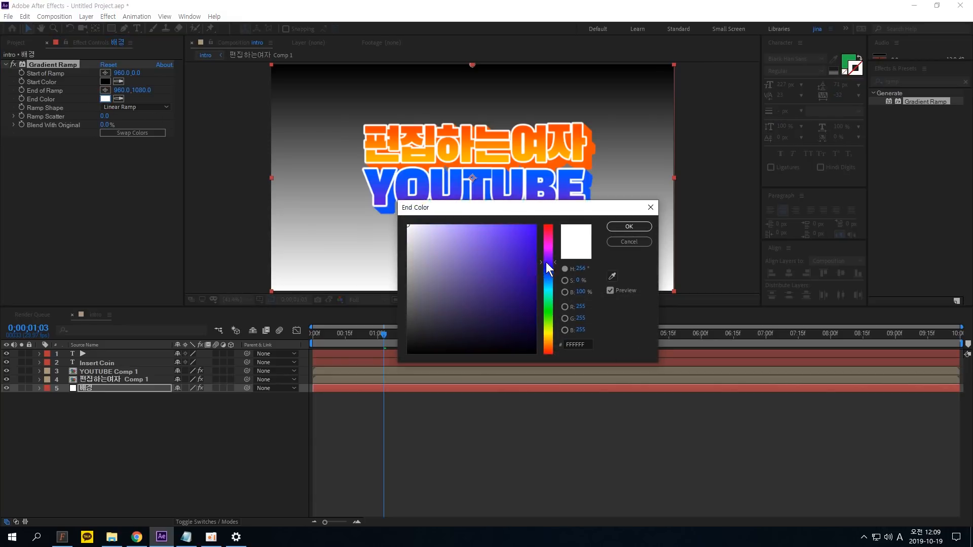
pyautogui.moveTo(516, 291)
pyautogui.mouseDown()
pyautogui.moveTo(521, 274)
pyautogui.moveTo(530, 281)
pyautogui.mouseUp()
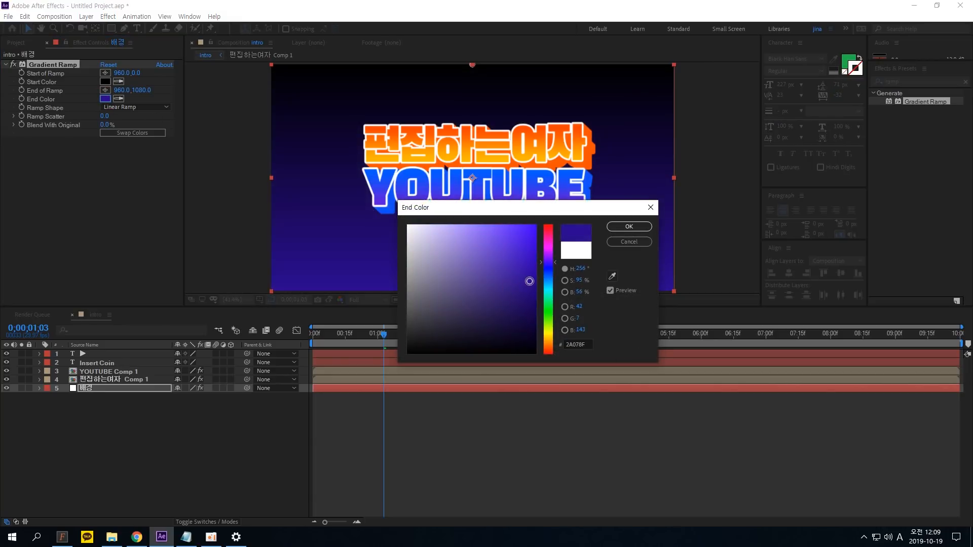
pyautogui.click(629, 227)
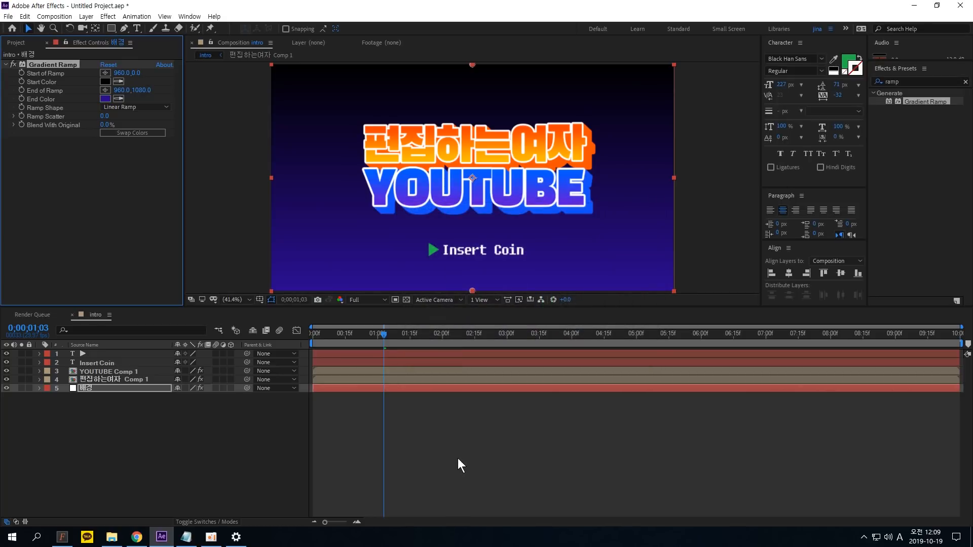
# Step: Shift the YOUTUBE Comp 1 layer to start at about 15 frames, preview the timing, and set the current time to 0;00;01;01
pyautogui.moveTo(337, 372); pyautogui.dragTo(285, 341)
pyautogui.press('space')
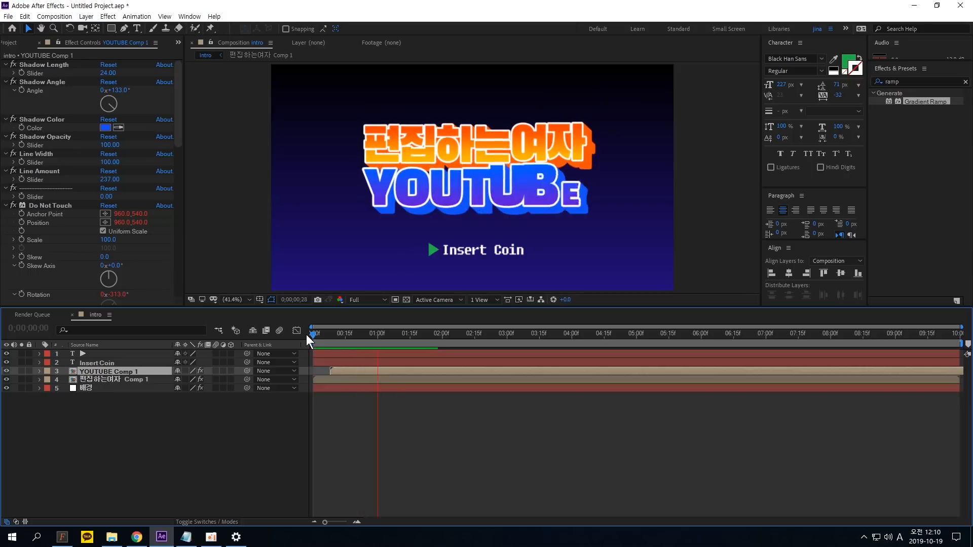
pyautogui.moveTo(359, 370); pyautogui.dragTo(370, 373)
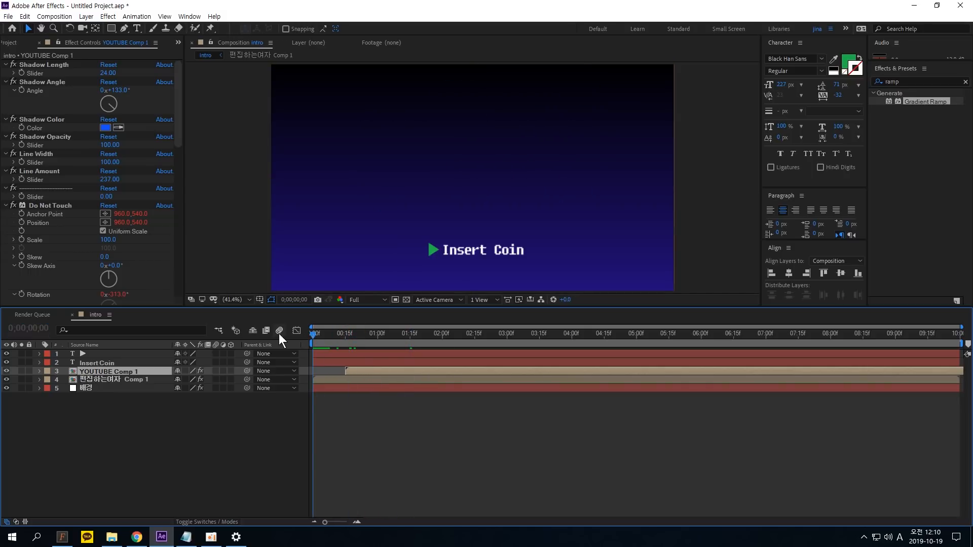
pyautogui.press('space')
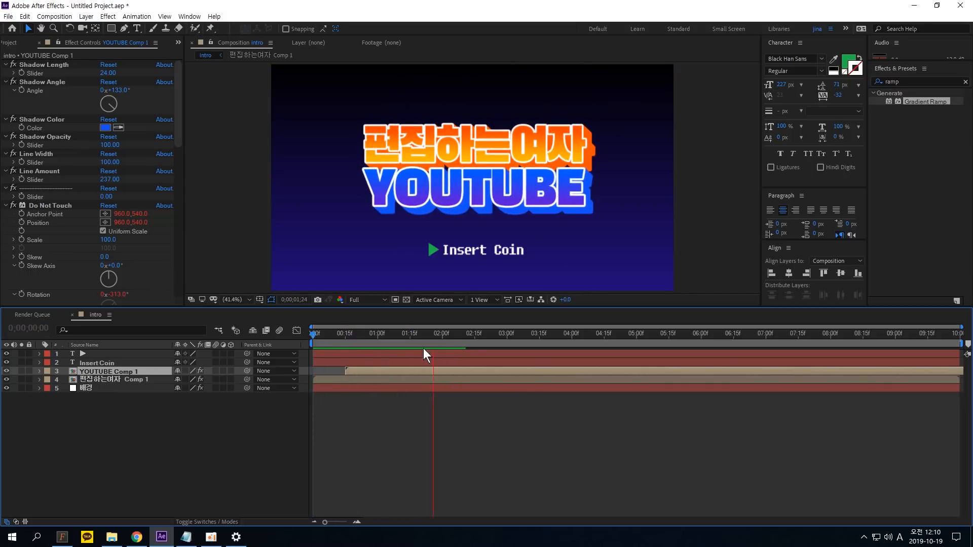
pyautogui.click(379, 334)
pyautogui.click(368, 455)
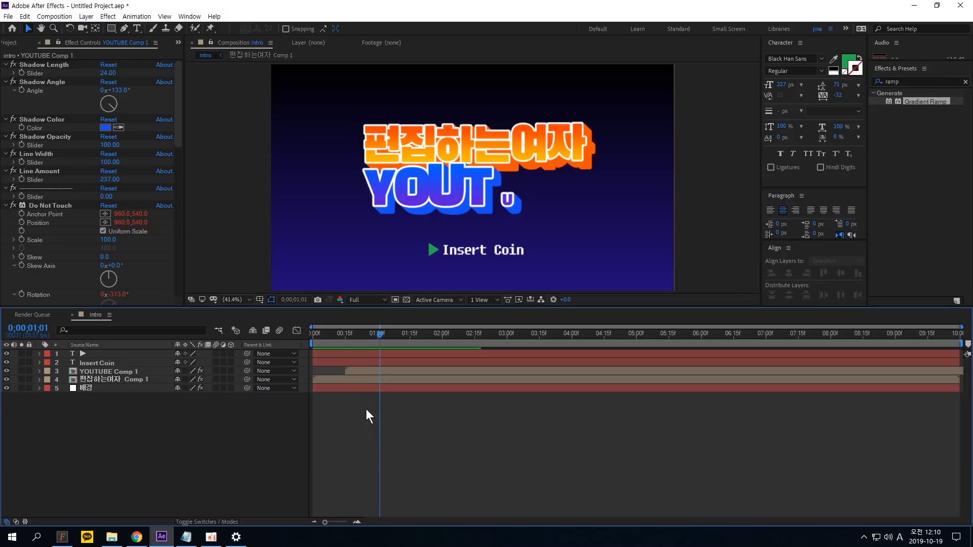
# Step: Create a ★ text layer on the left side of the composition, beside the YOUTUBE title
pyautogui.click(137, 29)
pyautogui.click(313, 223)
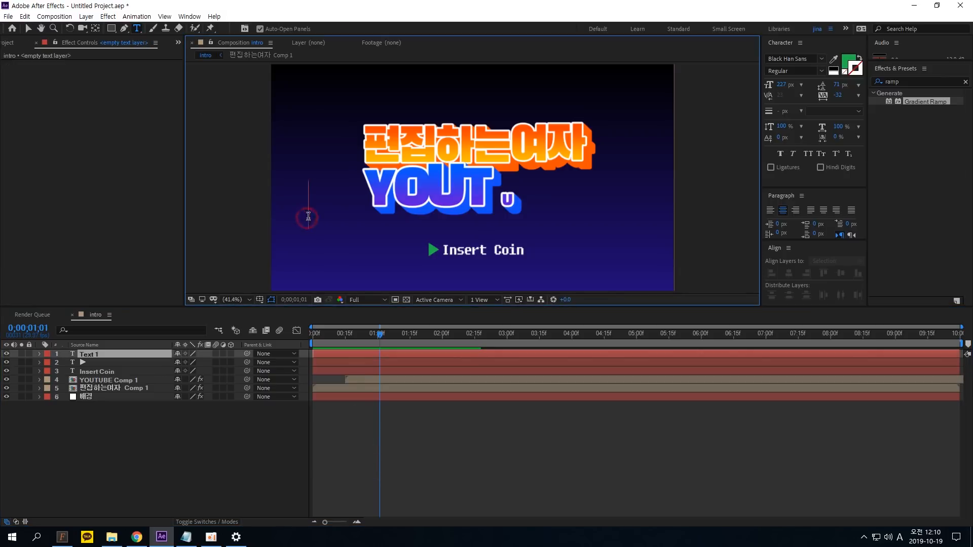
pyautogui.write('a')
pyautogui.press('BackSpace')
pyautogui.press('Hangul')
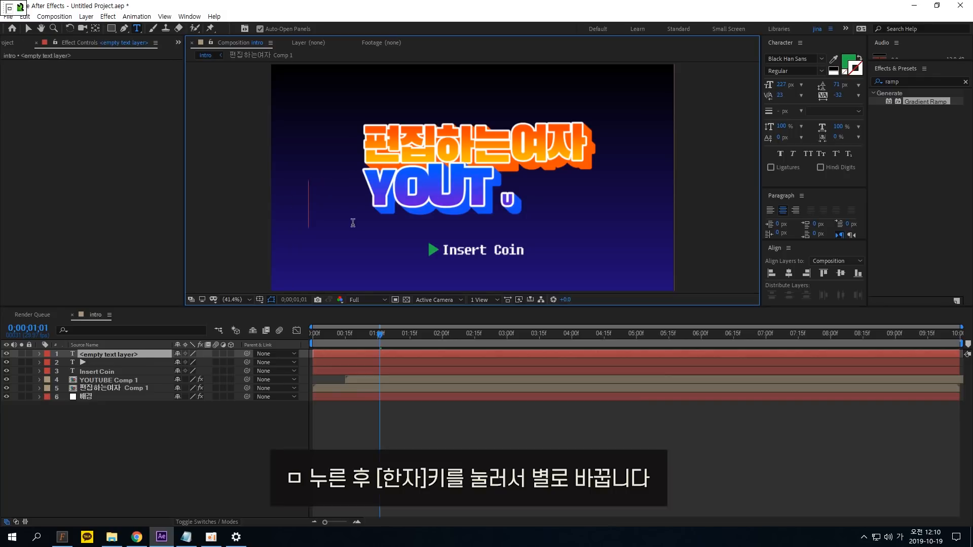
pyautogui.write('ㅁ')
pyautogui.press('Hangul_Hanja')
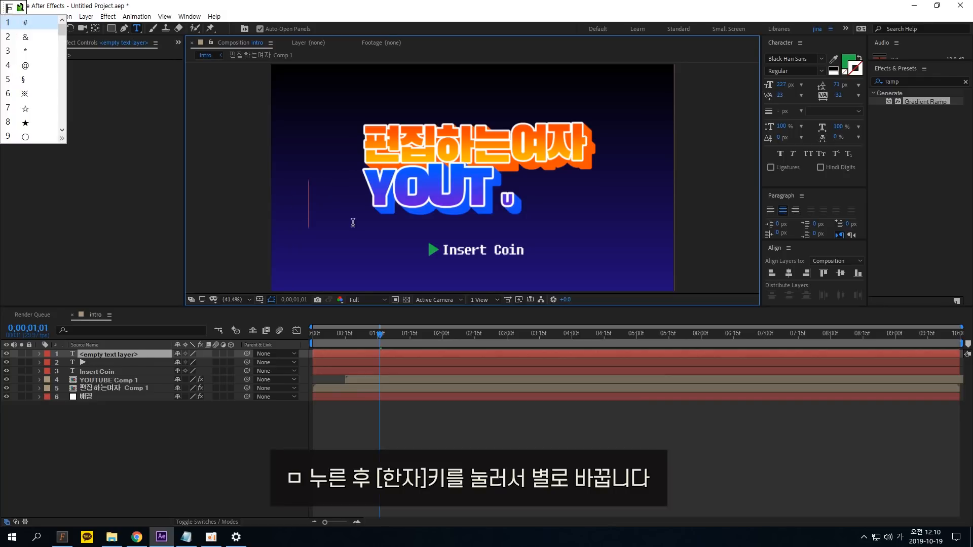
pyautogui.press('8')
pyautogui.click(28, 27)
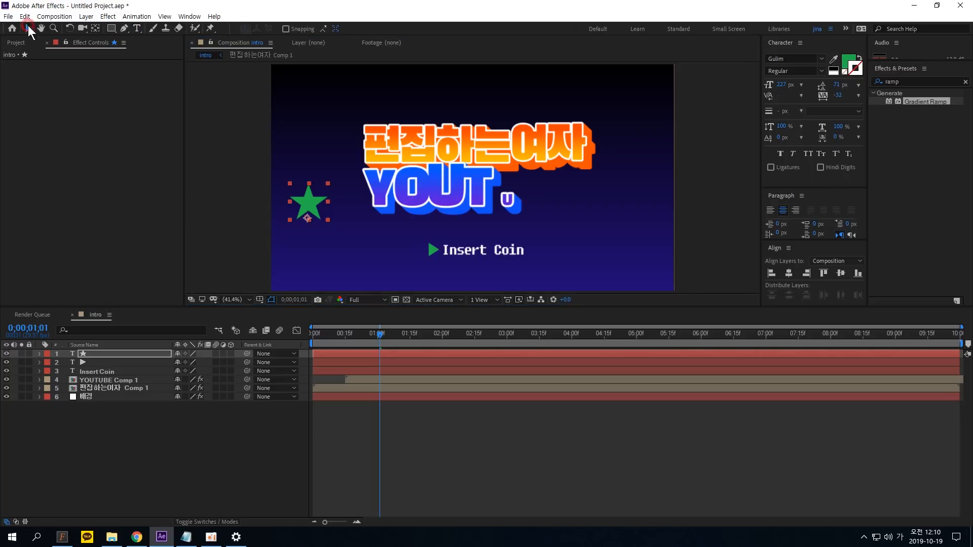
# Step: Set the ★ text to a font size of 97 px and a yellow fill
pyautogui.moveTo(786, 85); pyautogui.dragTo(317, 235)
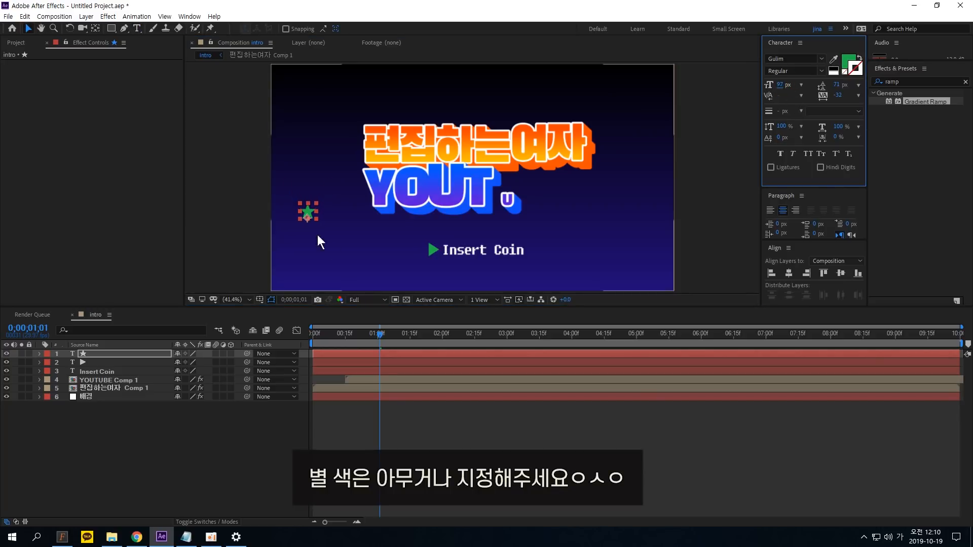
pyautogui.click(849, 65)
pyautogui.click(549, 333)
pyautogui.click(576, 341)
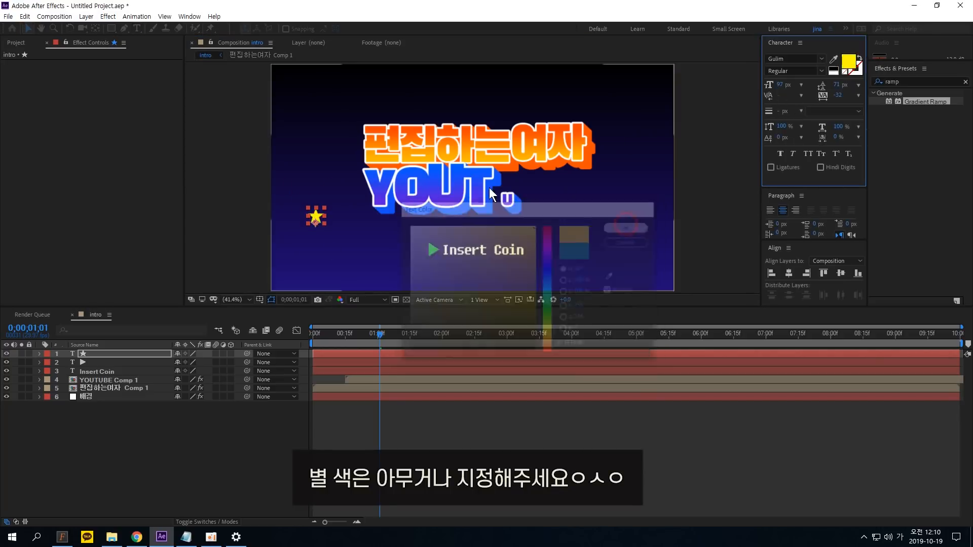
# Step: Duplicate the ★ layer twice, placing one copy at the upper right of the titles and the other at the lower right
pyautogui.hotkey('ctrl', 'd')
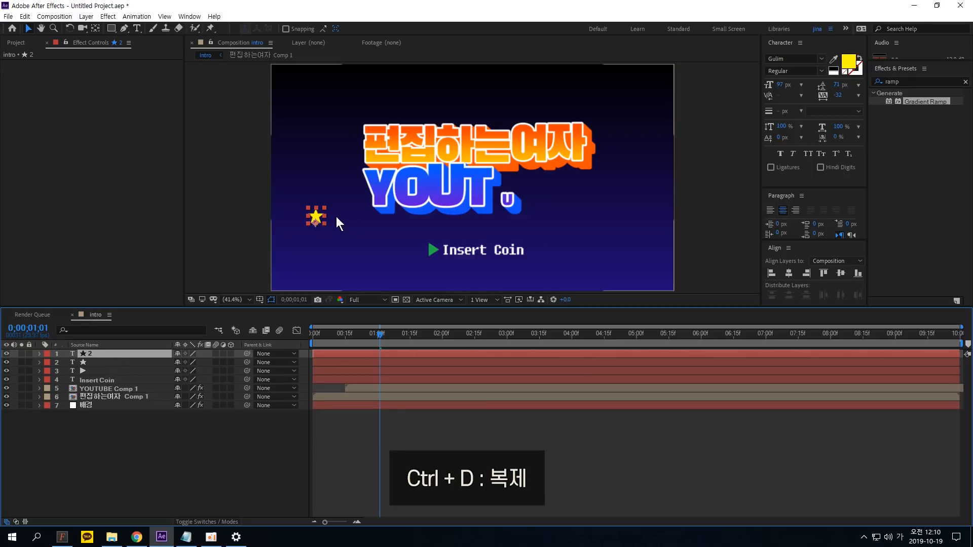
pyautogui.moveTo(316, 217); pyautogui.dragTo(627, 108)
pyautogui.hotkey('ctrl', 'd')
pyautogui.click(626, 240)
# Step: Set all three stars to a font size of 75 px and adjust the lower-right star's position
pyautogui.keyDown('shift'); pyautogui.click(623, 105); pyautogui.keyUp('shift')
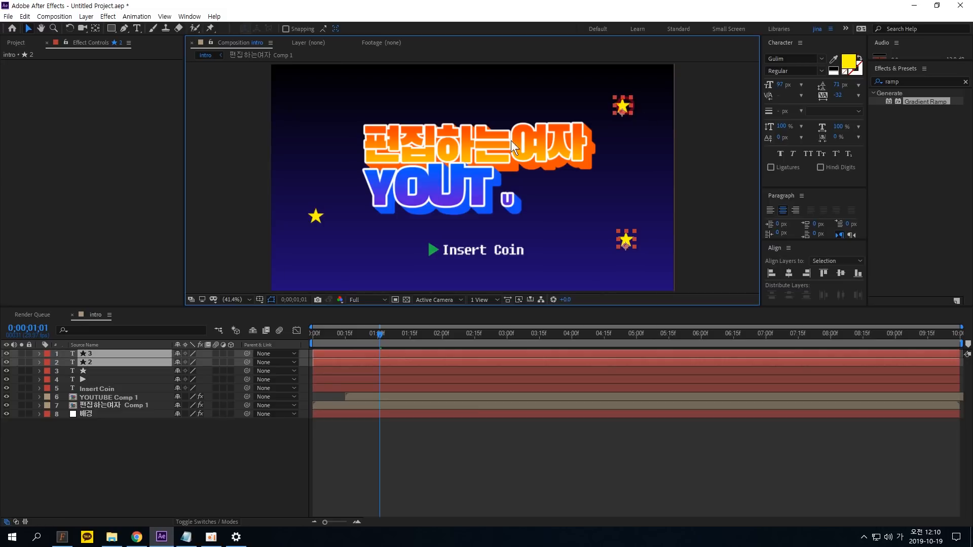
pyautogui.keyDown('shift'); pyautogui.click(315, 217); pyautogui.keyUp('shift')
pyautogui.moveTo(778, 87); pyautogui.dragTo(771, 85)
pyautogui.click(708, 120)
pyautogui.click(623, 245)
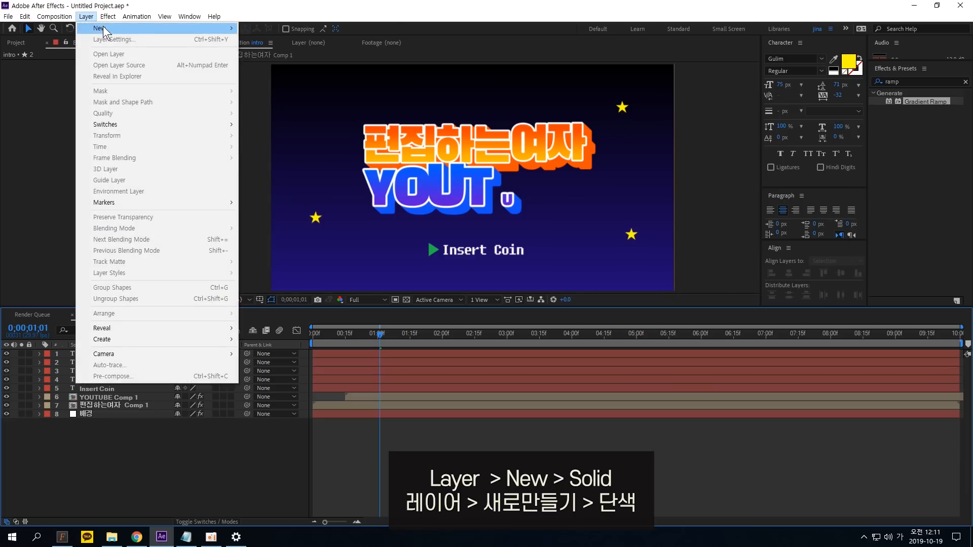
# Step: Create a near-black 1920x1080 solid named 건물
pyautogui.moveTo(103, 28)
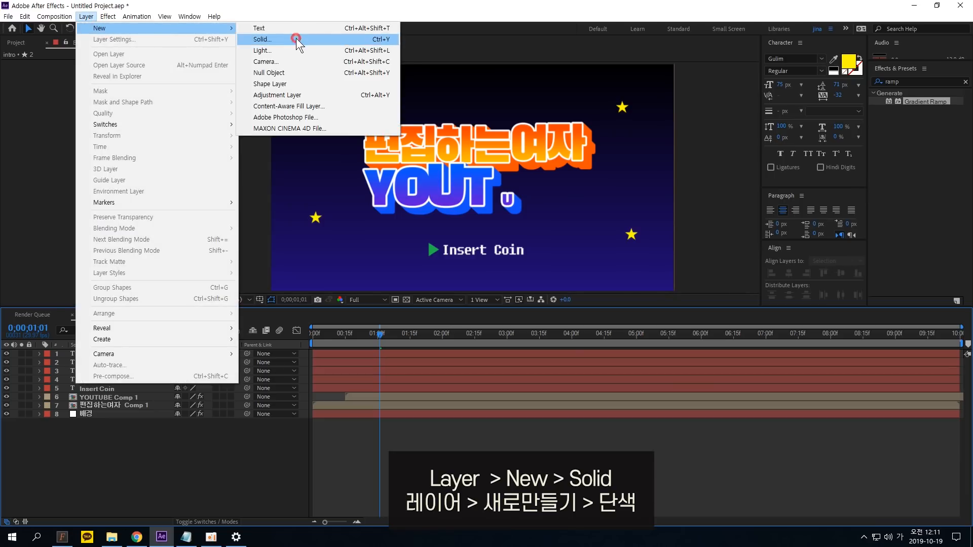
pyautogui.click(296, 38)
pyautogui.write('거')
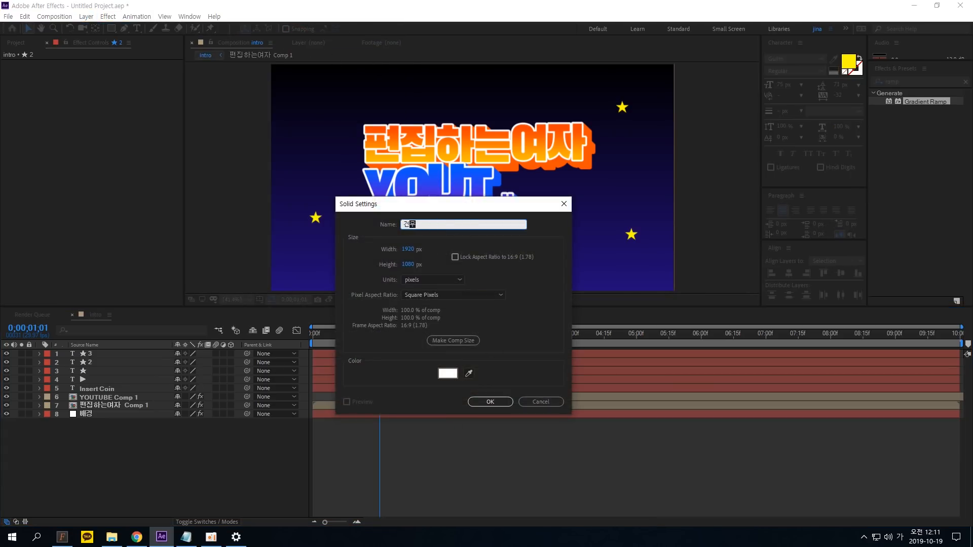
pyautogui.click(448, 373)
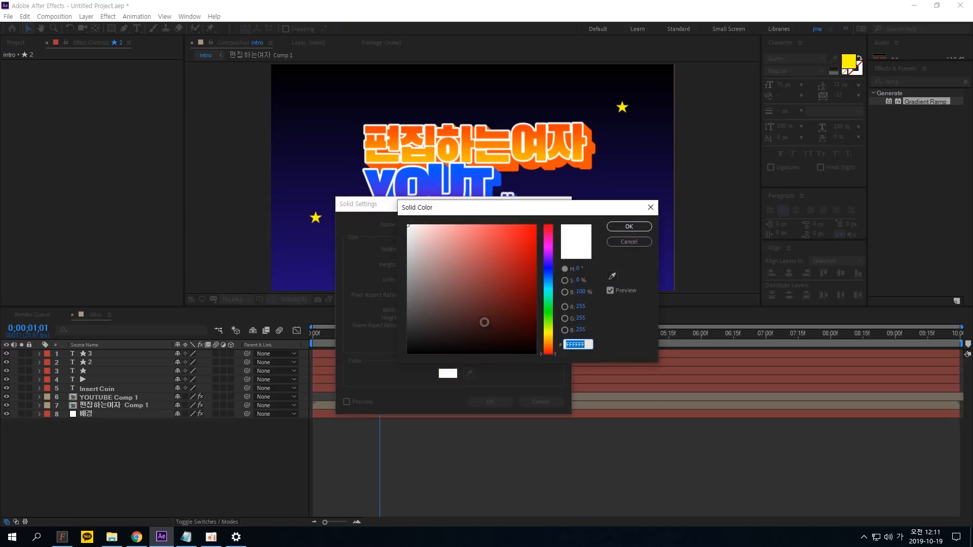
pyautogui.moveTo(459, 328); pyautogui.dragTo(411, 349)
pyautogui.click(629, 227)
pyautogui.press('Return')
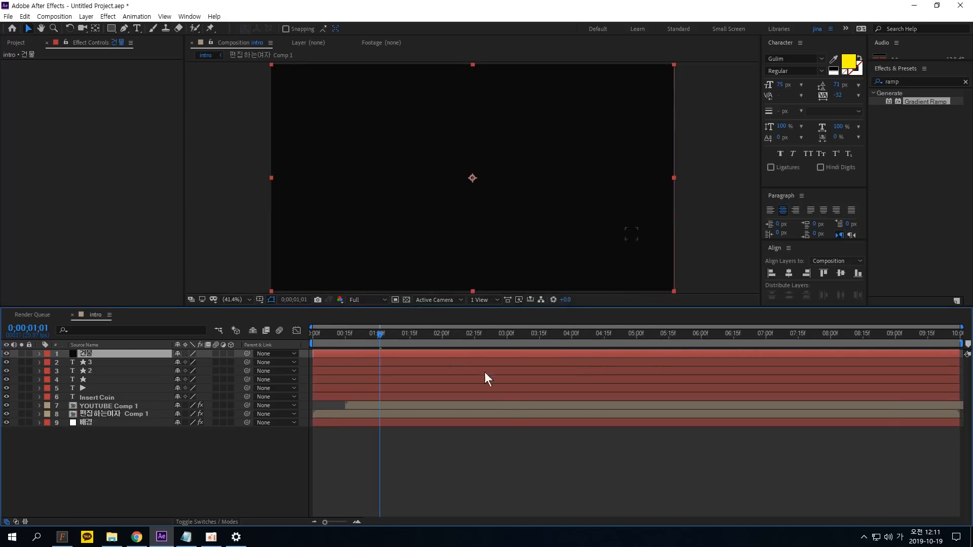
# Step: Draw 13 rectangular masks of varying heights on 건물 along the composition's bottom edge to form a city skyline
pyautogui.moveTo(96, 357)
pyautogui.mouseDown()
pyautogui.moveTo(76, 361)
pyautogui.moveTo(96, 348)
pyautogui.moveTo(111, 27)
pyautogui.moveTo(145, 28)
pyautogui.mouseUp()
pyautogui.press('Escape')
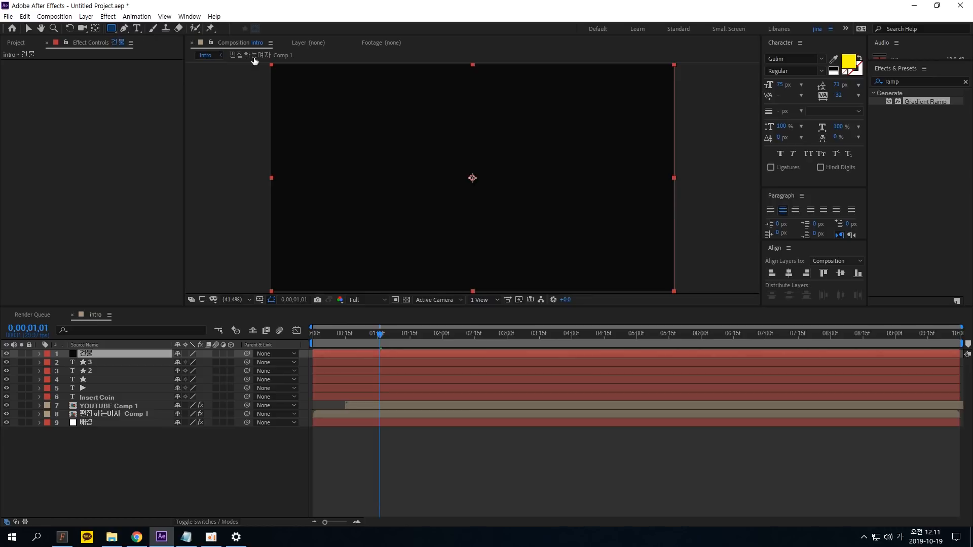
pyautogui.moveTo(282, 249); pyautogui.dragTo(307, 293)
pyautogui.moveTo(305, 256); pyautogui.dragTo(334, 293)
pyautogui.moveTo(367, 259)
pyautogui.mouseDown()
pyautogui.moveTo(390, 293)
pyautogui.moveTo(417, 293)
pyautogui.mouseUp()
pyautogui.moveTo(438, 254); pyautogui.dragTo(465, 293)
pyautogui.moveTo(463, 277)
pyautogui.mouseDown()
pyautogui.moveTo(478, 292)
pyautogui.moveTo(544, 293)
pyautogui.mouseUp()
pyautogui.moveTo(544, 284); pyautogui.dragTo(558, 293)
pyautogui.moveTo(561, 254); pyautogui.dragTo(588, 293)
pyautogui.moveTo(603, 273); pyautogui.dragTo(624, 294)
pyautogui.moveTo(624, 261)
pyautogui.mouseDown()
pyautogui.moveTo(643, 293)
pyautogui.moveTo(672, 293)
pyautogui.mouseUp()
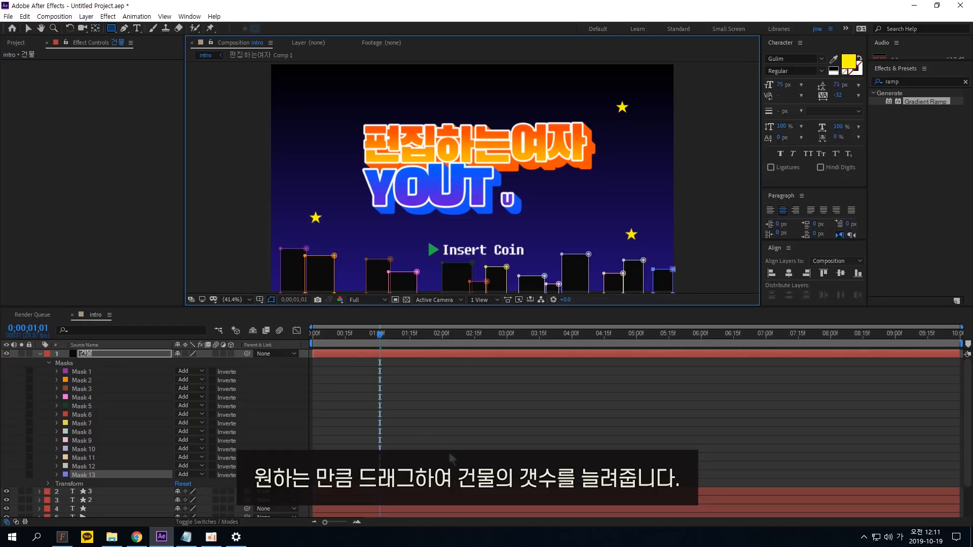
# Step: Lower the tops of the four leftmost building masks on 건물 slightly, then deselect the layer
pyautogui.click(28, 28)
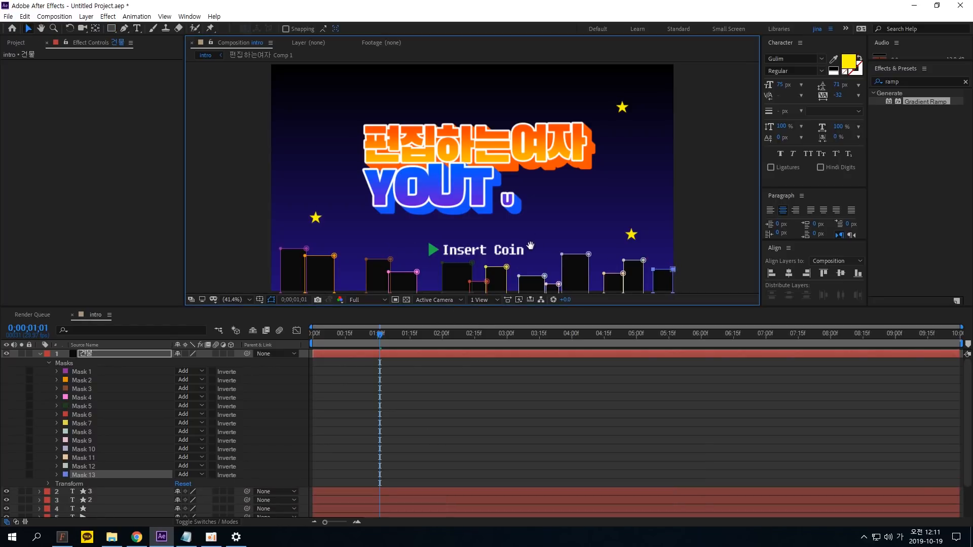
pyautogui.scroll(-2, 530, 239)
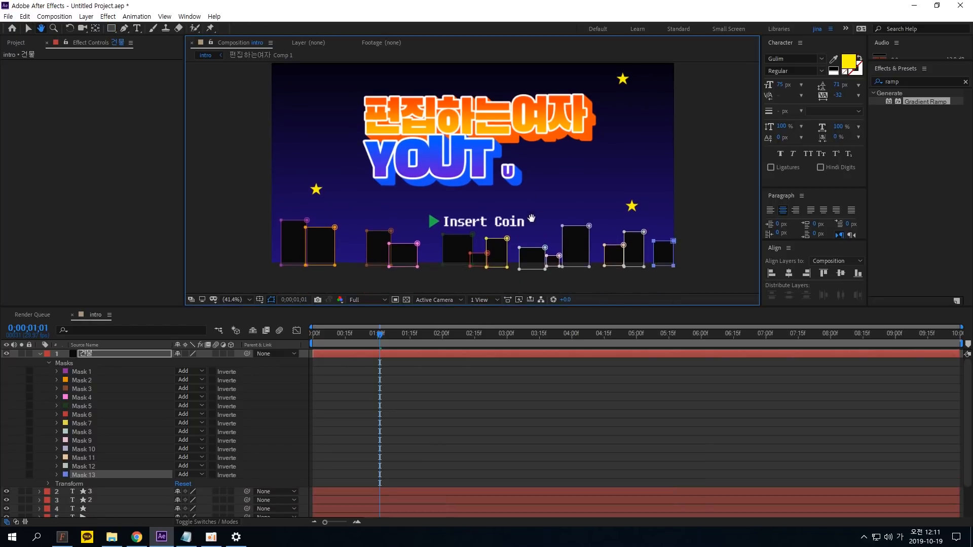
pyautogui.doubleClick(381, 234)
pyautogui.moveTo(378, 230); pyautogui.dragTo(378, 235)
pyautogui.press('Return')
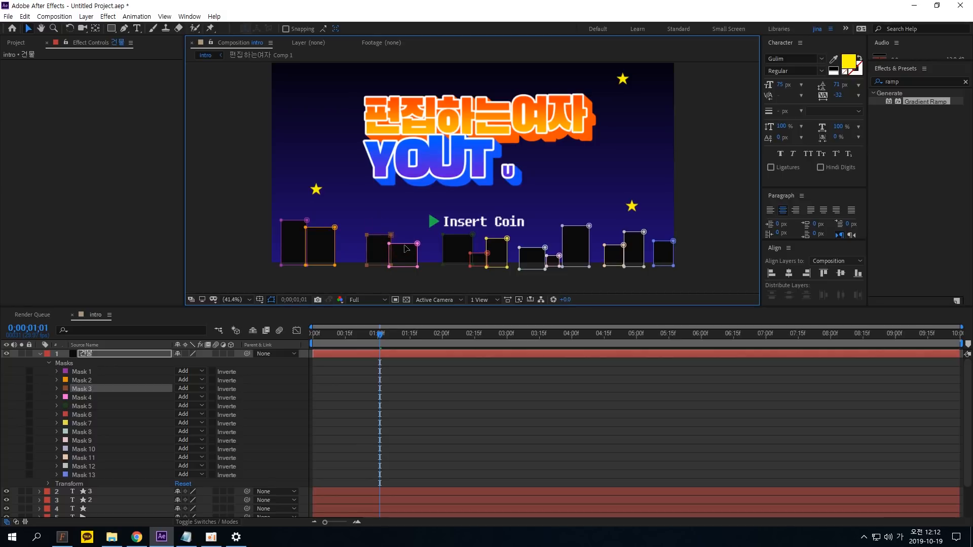
pyautogui.doubleClick(404, 247)
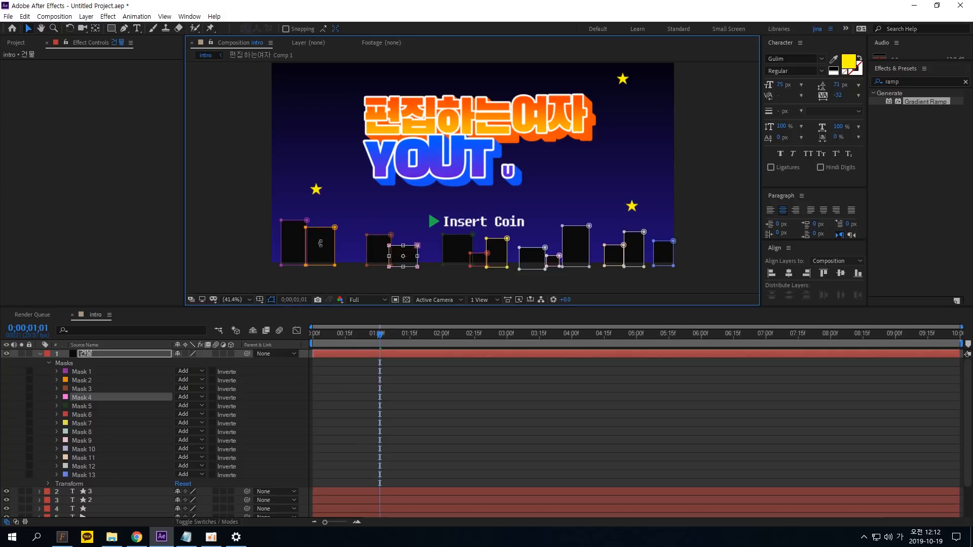
pyautogui.doubleClick(321, 227)
pyautogui.press('F2')
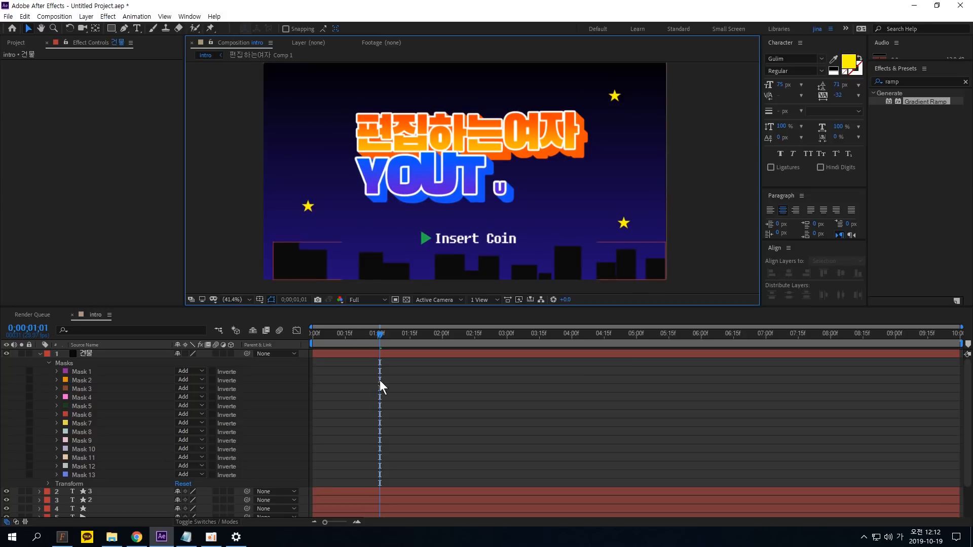
# Step: Create a yellow 1920x1080 solid named 노랑창문 with colour FFCD04
pyautogui.click(86, 16)
pyautogui.moveTo(101, 28)
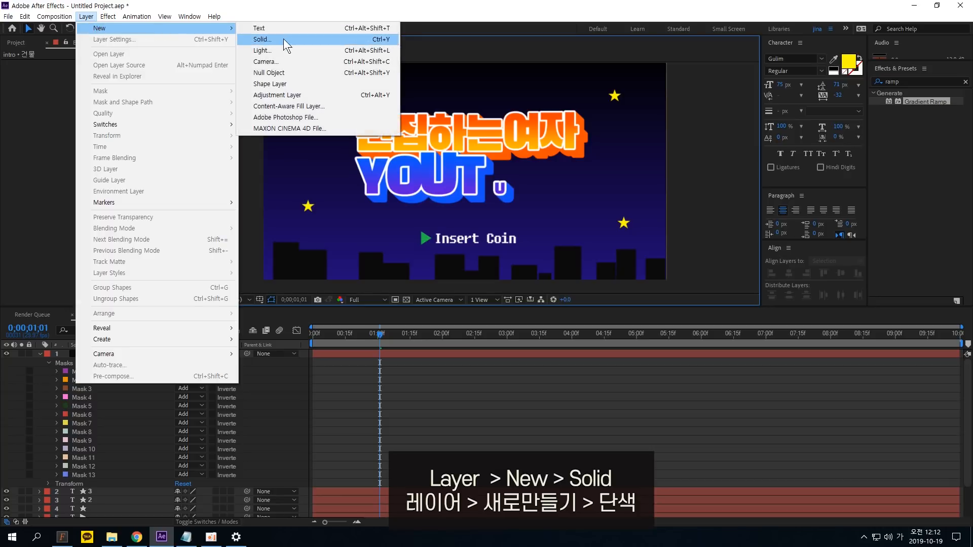
pyautogui.click(282, 44)
pyautogui.click(448, 373)
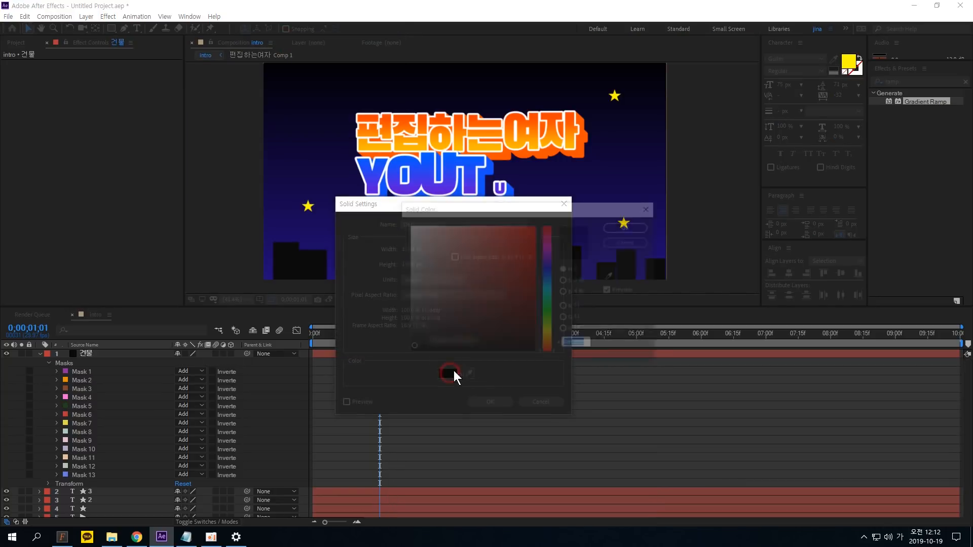
pyautogui.write('FFA904')
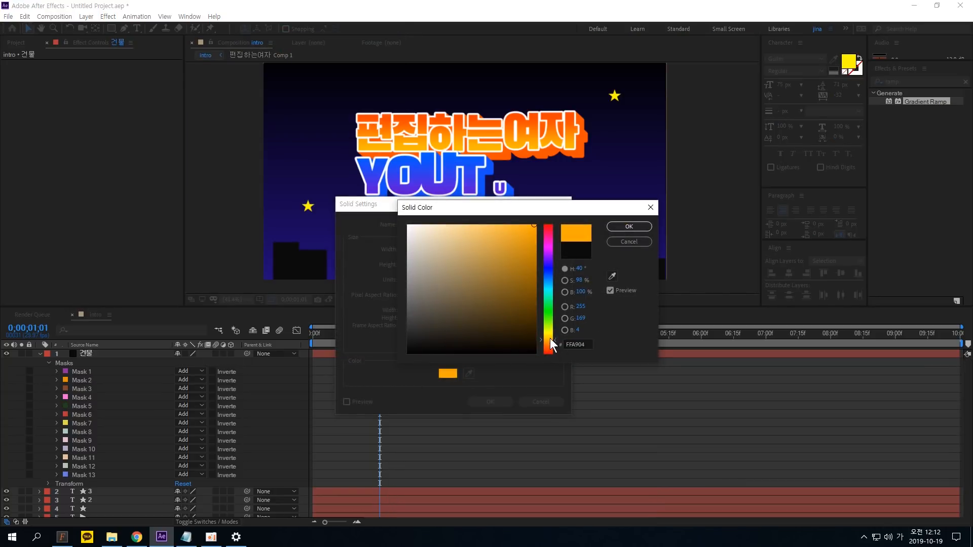
pyautogui.click(630, 227)
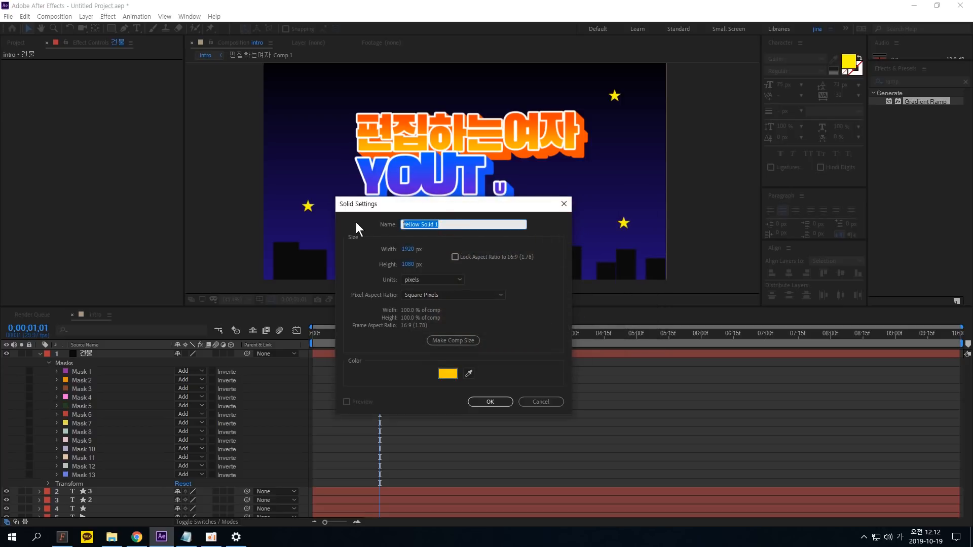
pyautogui.write('너ㅗㅌ')
pyautogui.write('랑창문')
pyautogui.press('Return')
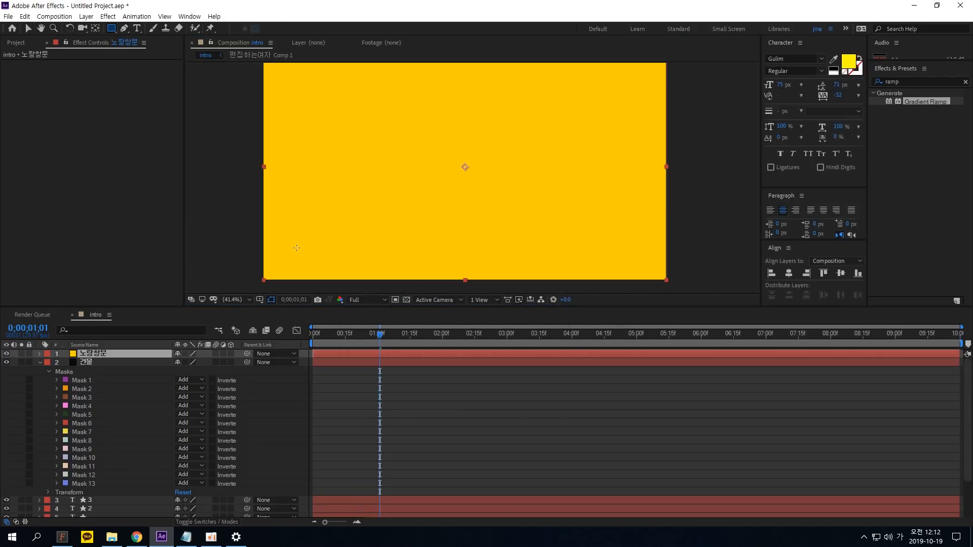
# Step: Draw 11 small rectangular window masks on 노랑창문 across the skyline buildings, then deselect the layer
pyautogui.hotkey('ctrl', 'z')
pyautogui.hotkey('ctrl', 'shift', 'z')
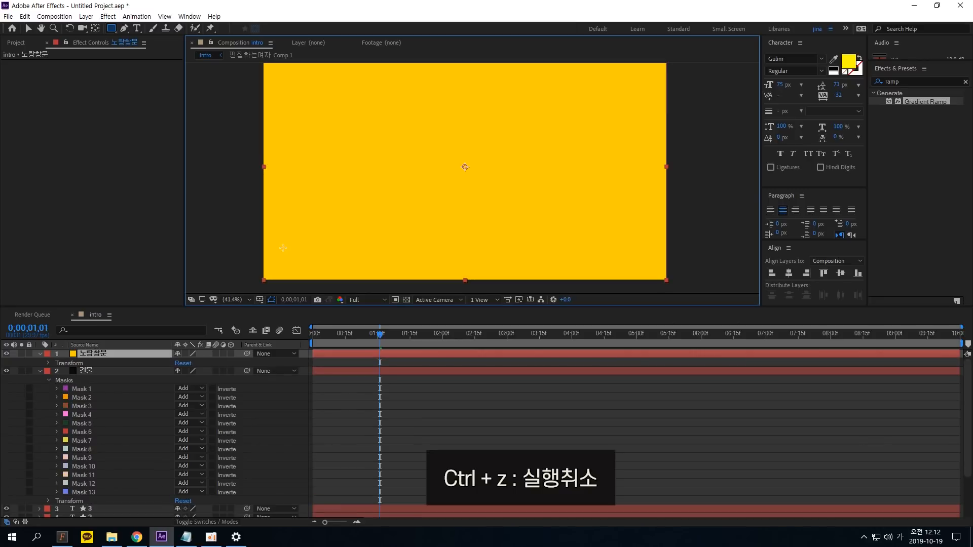
pyautogui.moveTo(280, 245)
pyautogui.mouseDown()
pyautogui.moveTo(309, 261)
pyautogui.moveTo(369, 264)
pyautogui.mouseUp()
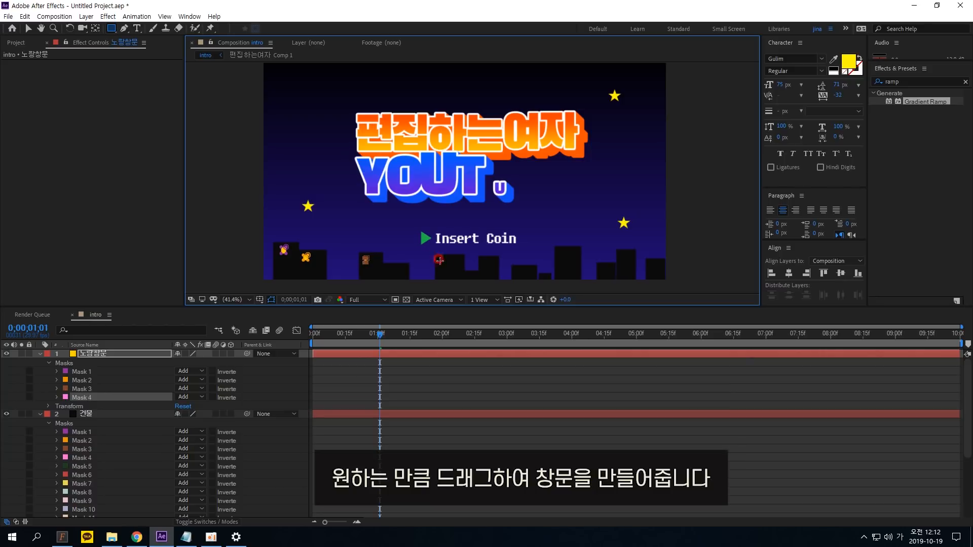
pyautogui.moveTo(436, 256); pyautogui.dragTo(444, 264)
pyautogui.moveTo(479, 258); pyautogui.dragTo(487, 265)
pyautogui.moveTo(514, 267)
pyautogui.mouseDown()
pyautogui.moveTo(522, 275)
pyautogui.moveTo(564, 257)
pyautogui.mouseUp()
pyautogui.moveTo(567, 249); pyautogui.dragTo(606, 272)
pyautogui.moveTo(620, 253); pyautogui.dragTo(657, 269)
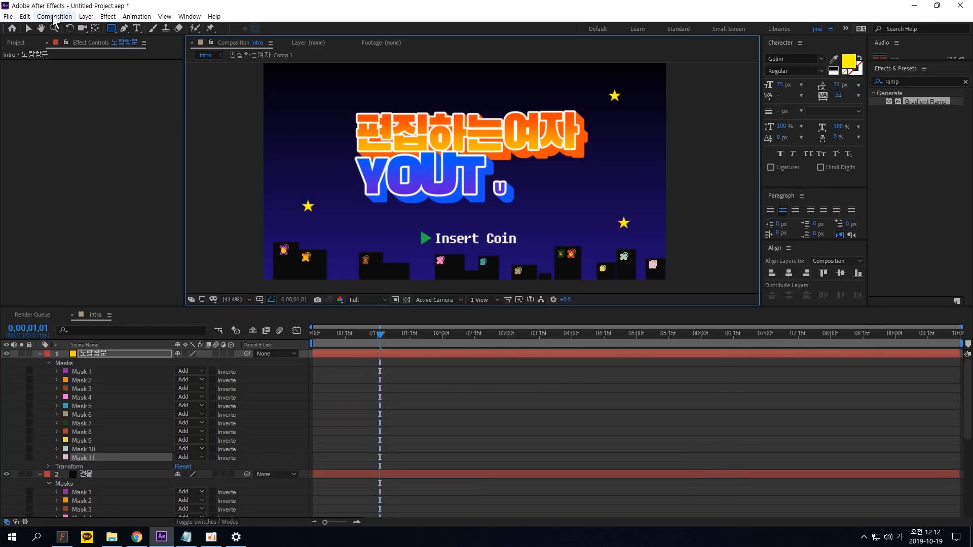
pyautogui.click(28, 27)
pyautogui.click(430, 431)
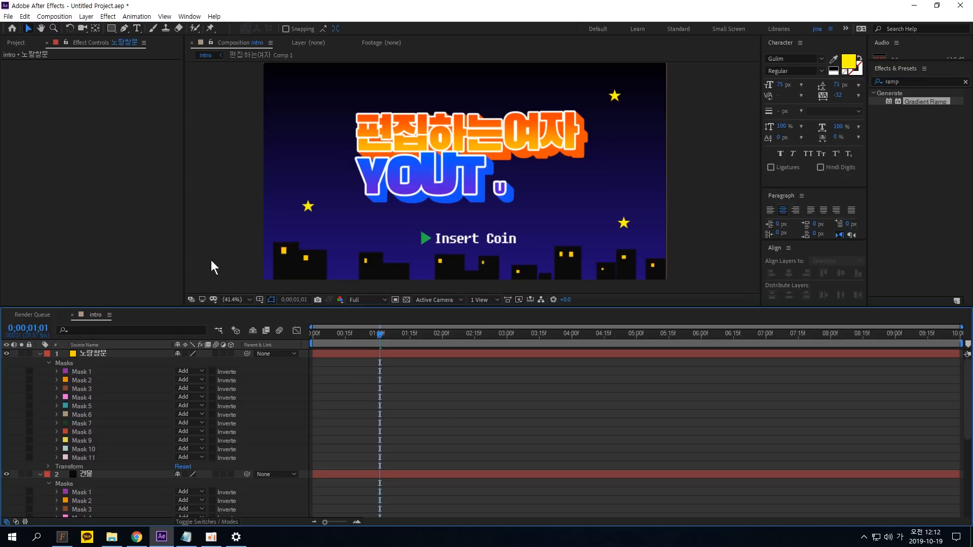
# Step: Create an orange-red 1920x1080 solid named 빨간창문
pyautogui.click(86, 16)
pyautogui.click(101, 29)
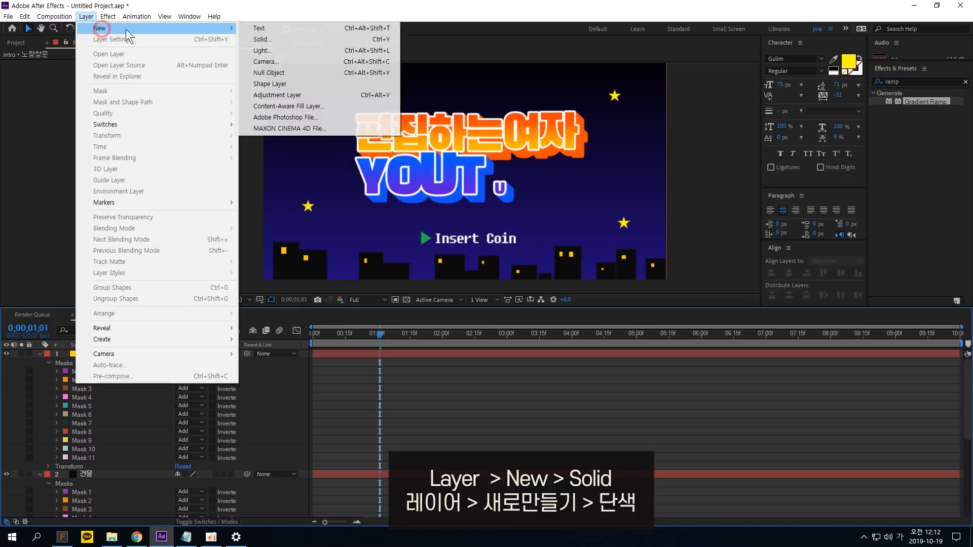
pyautogui.click(331, 39)
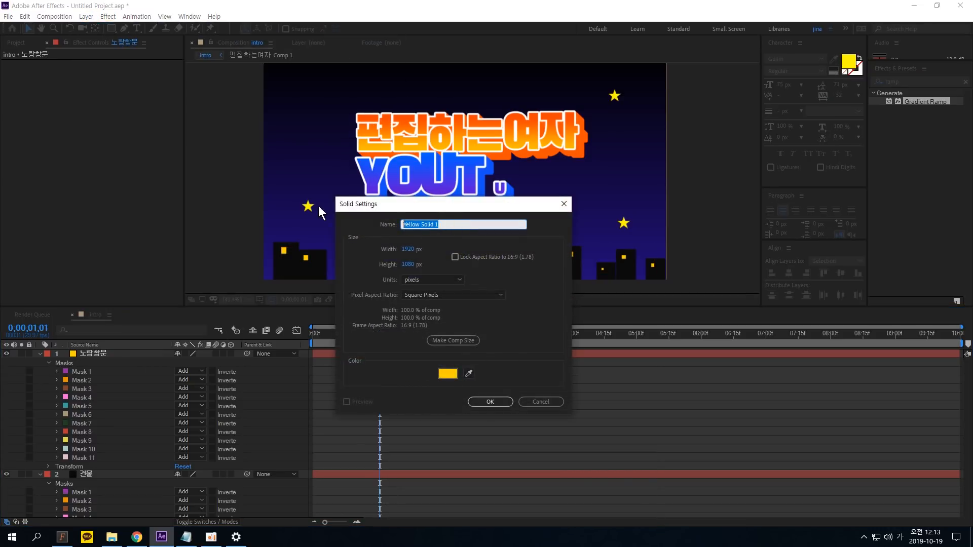
pyautogui.write('빨간창문')
pyautogui.click(458, 376)
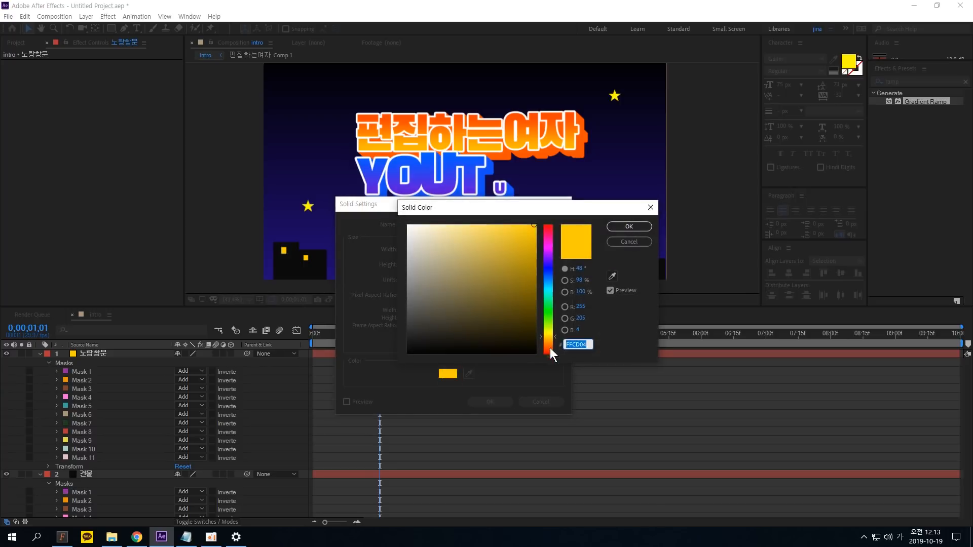
pyautogui.click(549, 350)
pyautogui.click(628, 227)
pyautogui.click(490, 402)
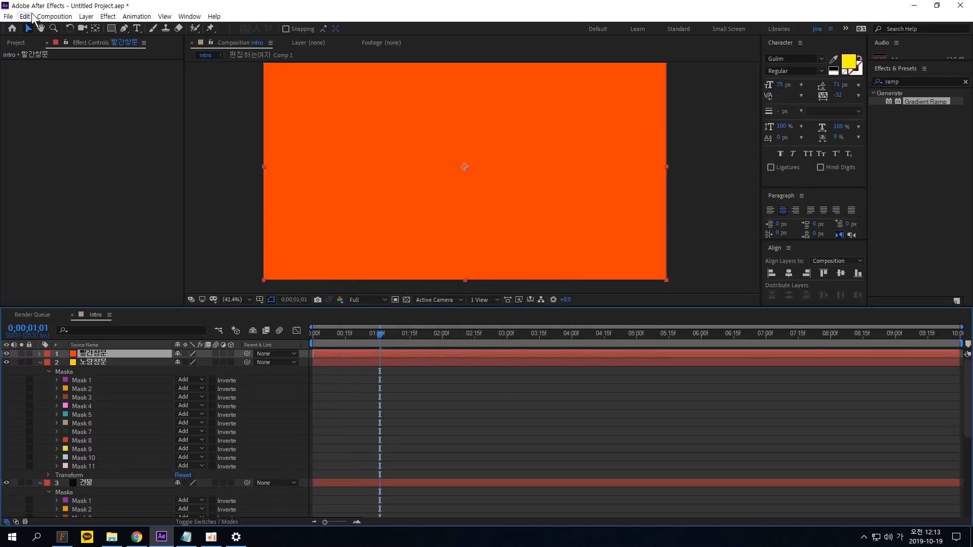
# Step: Draw 11 small rectangular window masks on 빨간창문, placed across the buildings beside the yellow windows
pyautogui.click(111, 28)
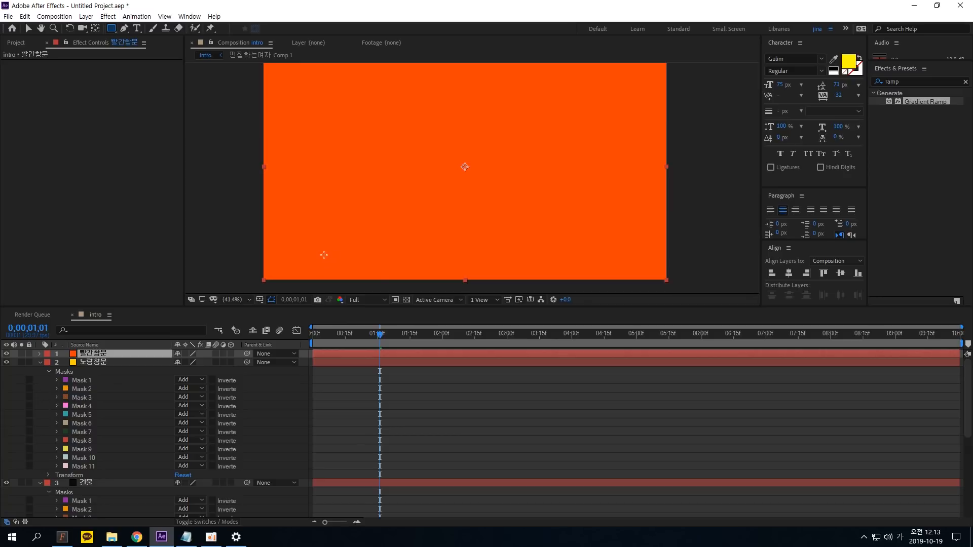
pyautogui.moveTo(323, 255); pyautogui.dragTo(318, 257)
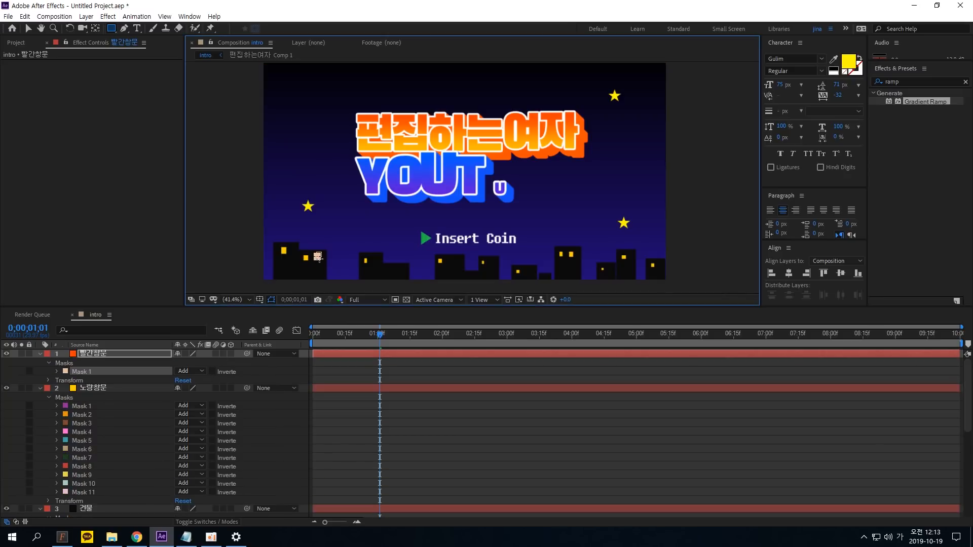
pyautogui.moveTo(368, 256)
pyautogui.mouseDown()
pyautogui.moveTo(403, 272)
pyautogui.moveTo(452, 263)
pyautogui.moveTo(533, 274)
pyautogui.moveTo(565, 257)
pyautogui.mouseUp()
pyautogui.moveTo(568, 250); pyautogui.dragTo(627, 260)
pyautogui.moveTo(649, 262); pyautogui.dragTo(656, 268)
pyautogui.press('v')
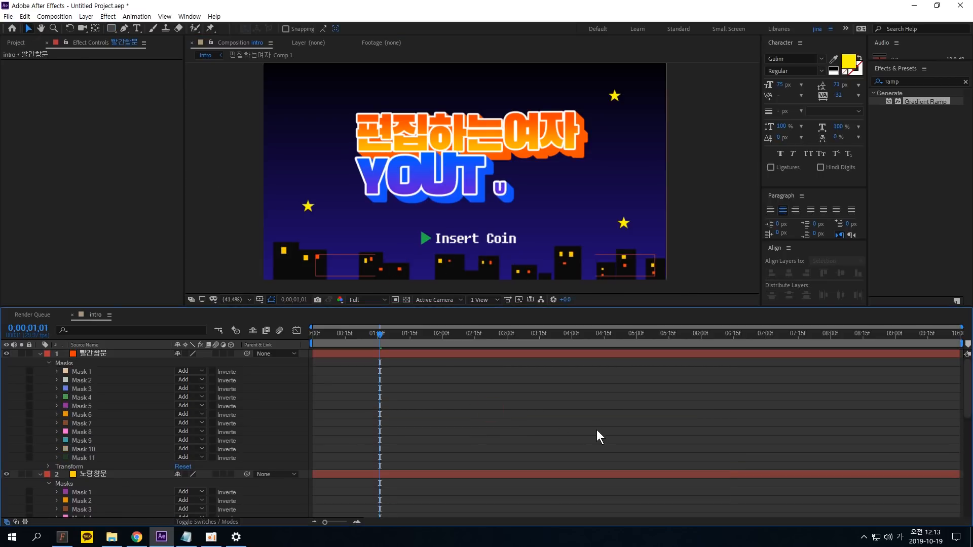
# Step: Collapse the expanded properties of the 빨간창문, 노랑창문 and 건물 layers
pyautogui.click(87, 354)
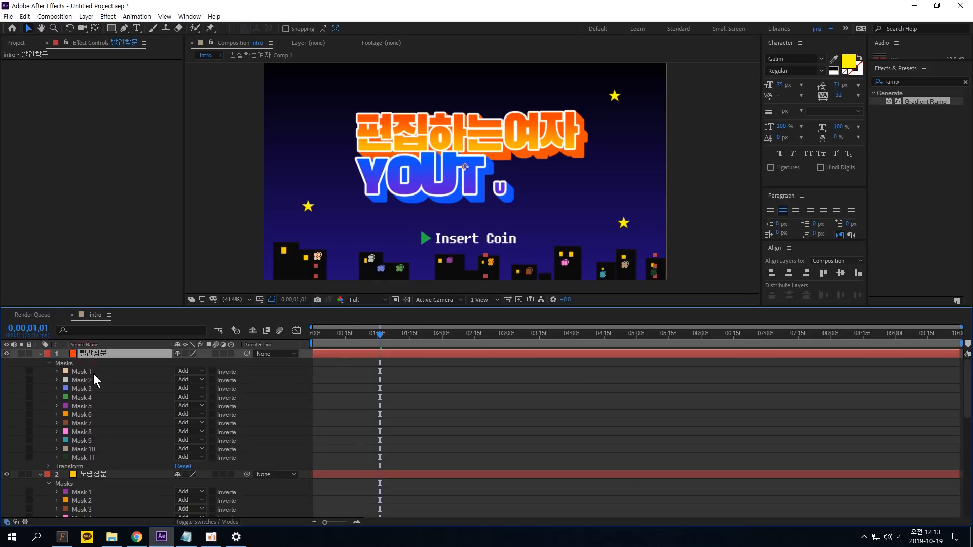
pyautogui.click(90, 363)
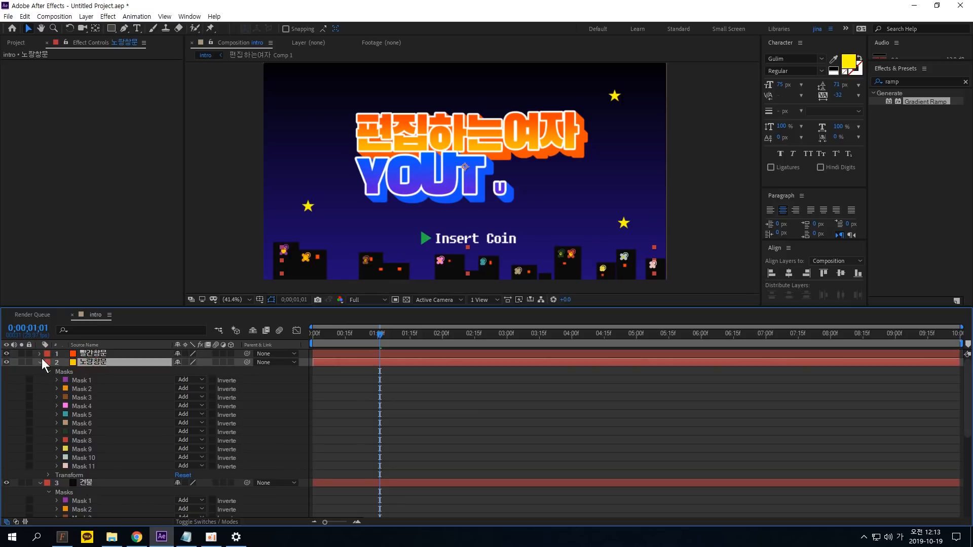
pyautogui.click(40, 362)
pyautogui.click(87, 372)
pyautogui.click(40, 371)
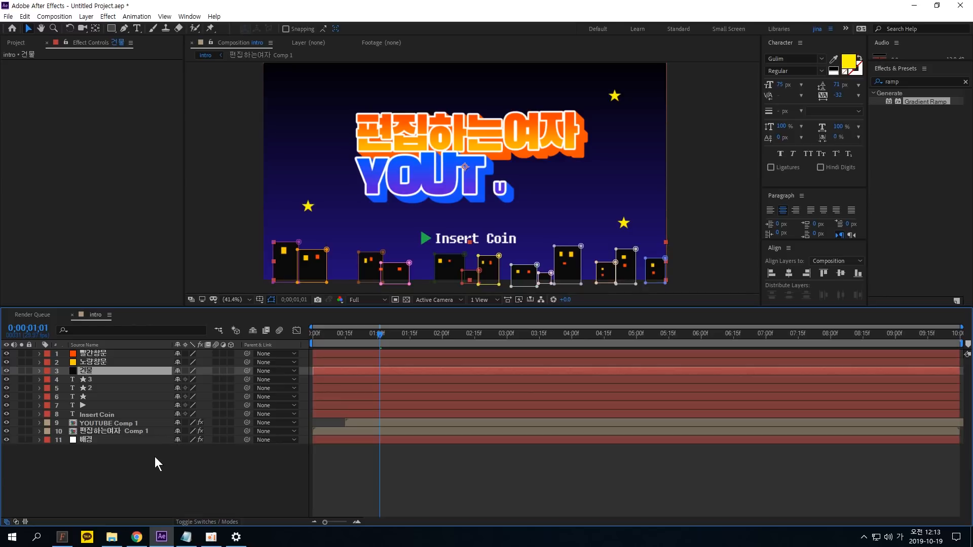
# Step: Pre-compose 빨간창문, 노랑창문 and 건물 as 건물모음 and move it directly above the 배경 layer
pyautogui.keyDown('shift'); pyautogui.click(109, 355); pyautogui.keyUp('shift')
pyautogui.click(122, 461)
pyautogui.click(99, 356)
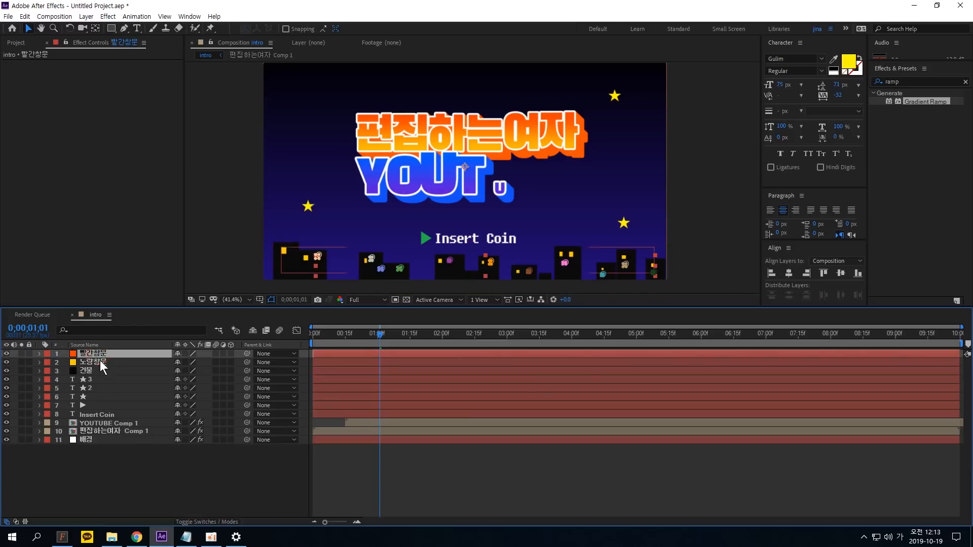
pyautogui.keyDown('shift'); pyautogui.click(100, 362); pyautogui.keyUp('shift')
pyautogui.keyDown('shift'); pyautogui.click(97, 372); pyautogui.keyUp('shift')
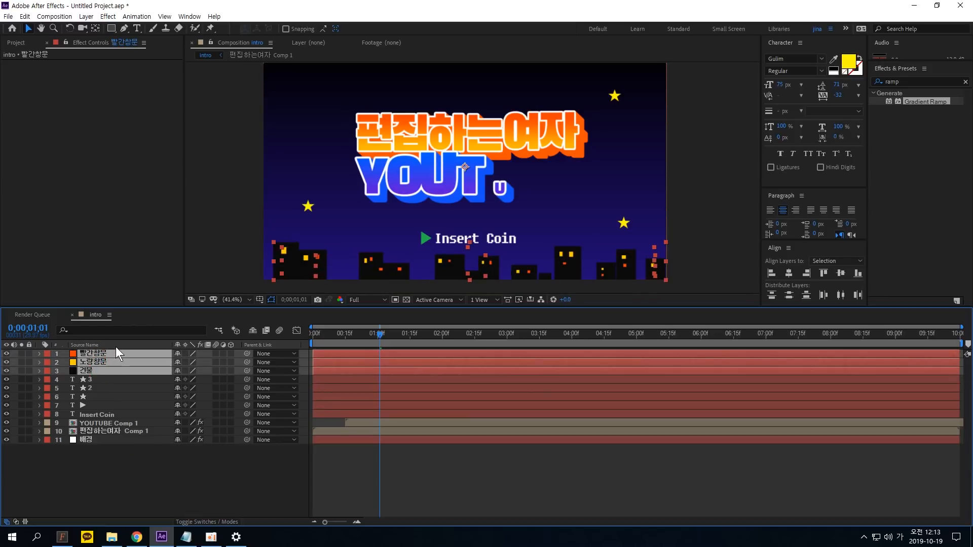
pyautogui.click(80, 17)
pyautogui.click(135, 374)
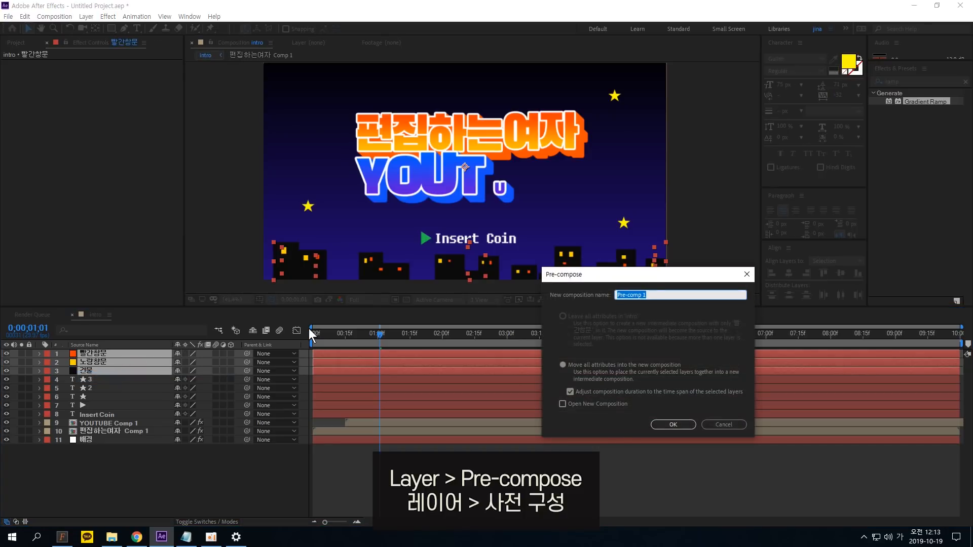
pyautogui.write('건물모음')
pyautogui.press('Return')
pyautogui.moveTo(97, 354); pyautogui.dragTo(93, 418)
# Step: Move the Insert Coin text and its green ▶ together slightly upward, then deselect them
pyautogui.click(458, 239)
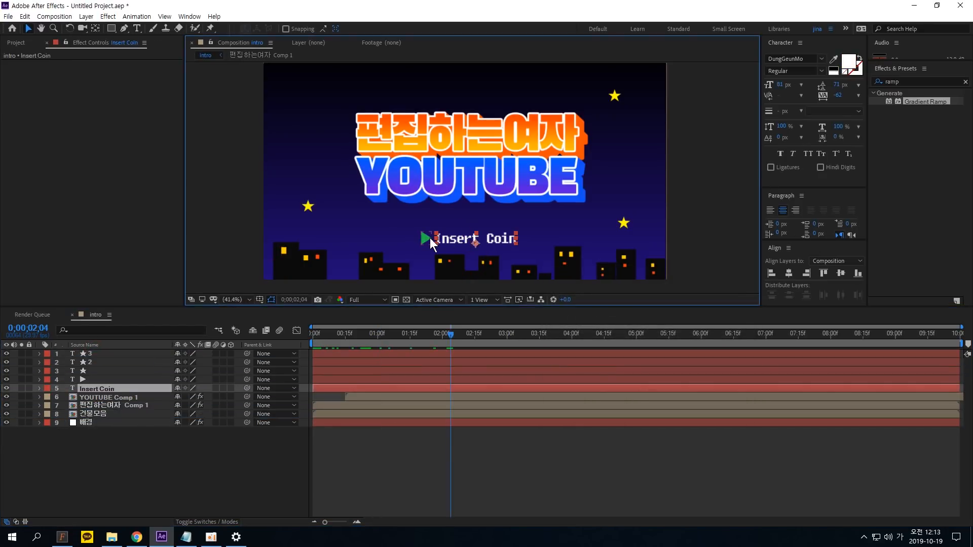
pyautogui.keyDown('shift'); pyautogui.click(430, 239); pyautogui.keyUp('shift')
pyautogui.moveTo(475, 237); pyautogui.dragTo(475, 226)
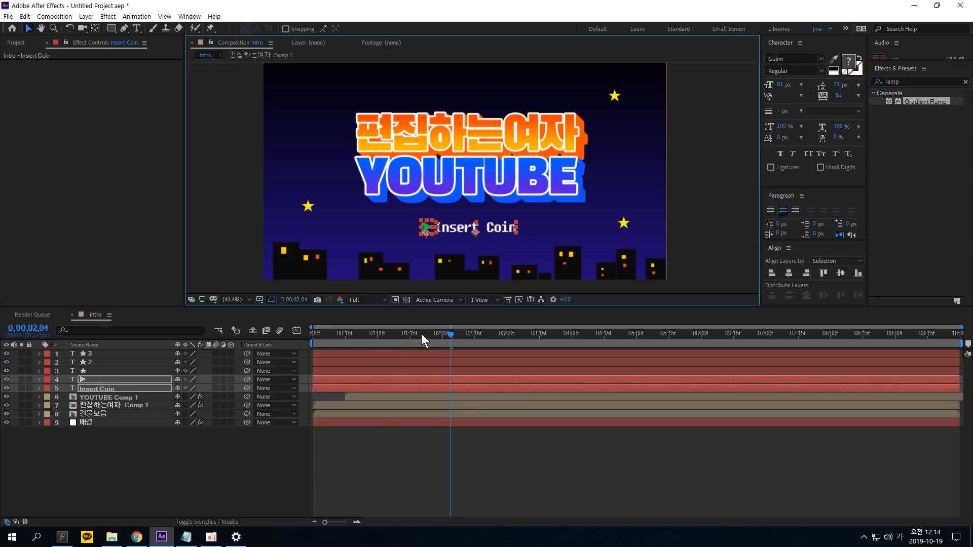
pyautogui.click(383, 413)
# Step: Move the 편집하는여자 title and the YOUTUBE title slightly upward in the composition
pyautogui.click(362, 151)
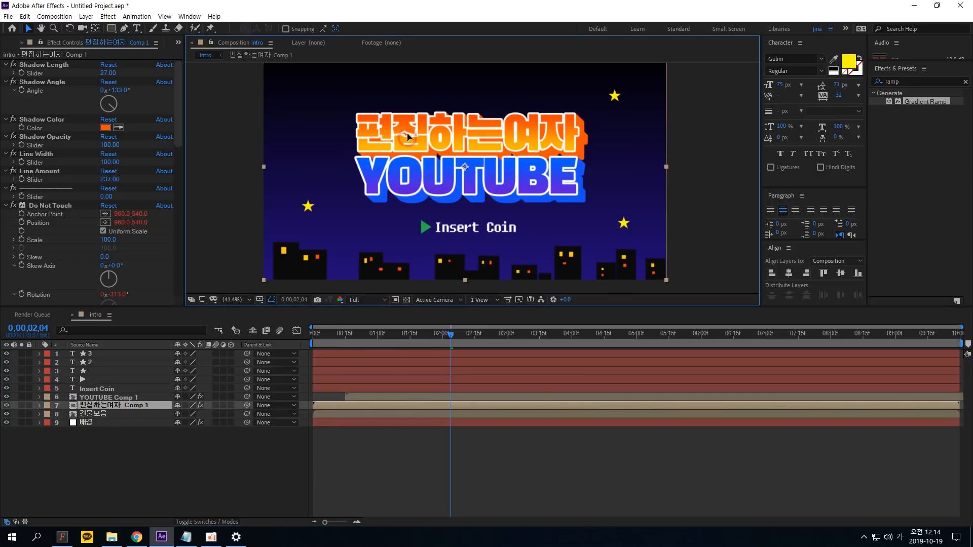
pyautogui.moveTo(408, 138); pyautogui.dragTo(407, 133)
pyautogui.click(132, 397)
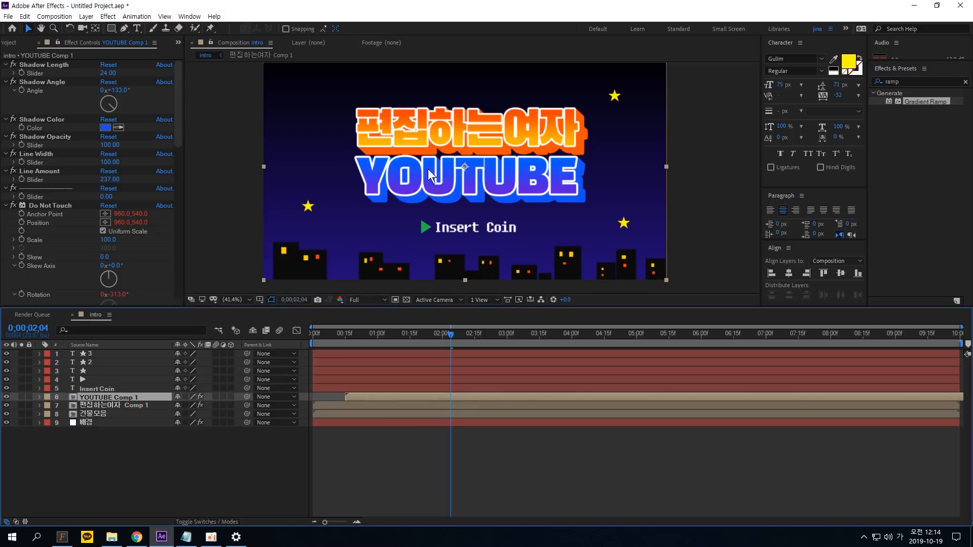
pyautogui.moveTo(428, 169); pyautogui.dragTo(439, 167)
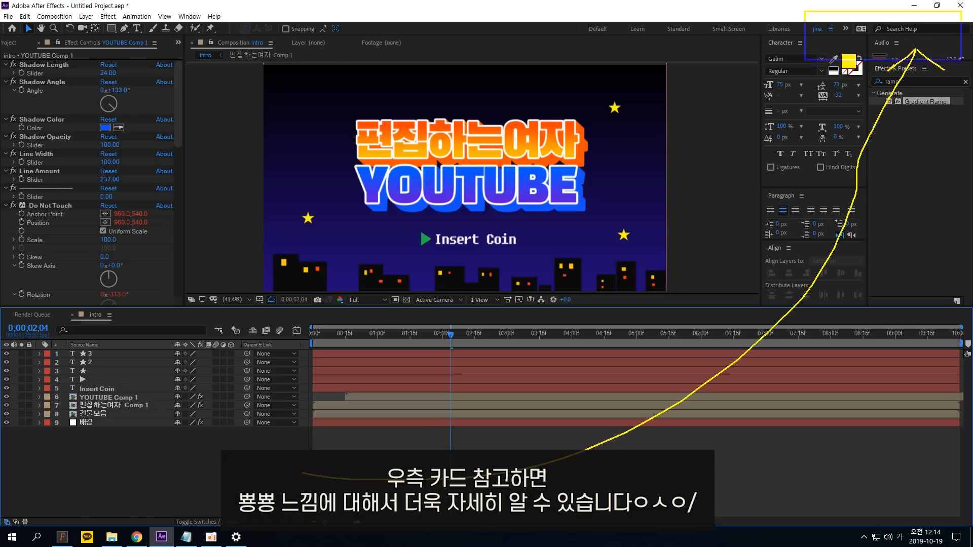
# Step: Display the Proportional Grid over the intro composition
pyautogui.click(236, 38)
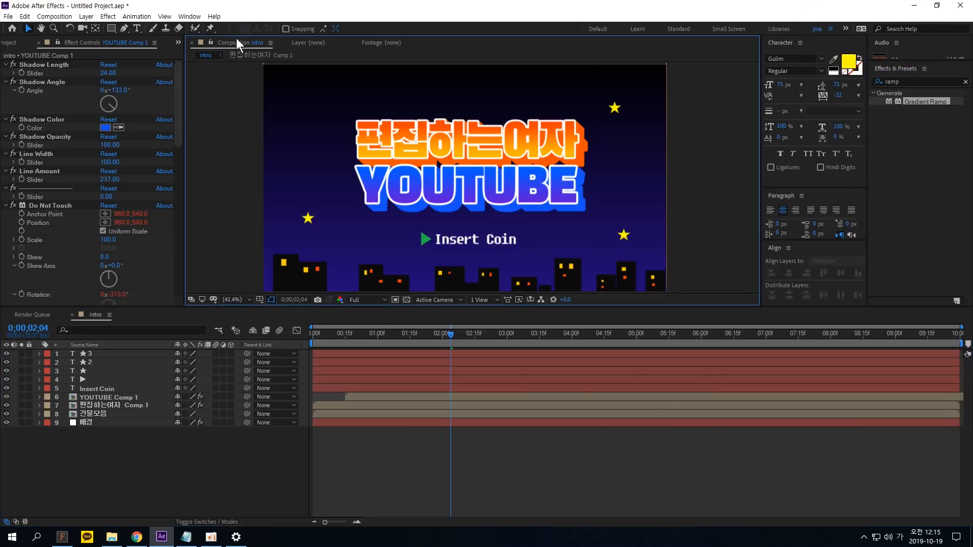
pyautogui.click(260, 299)
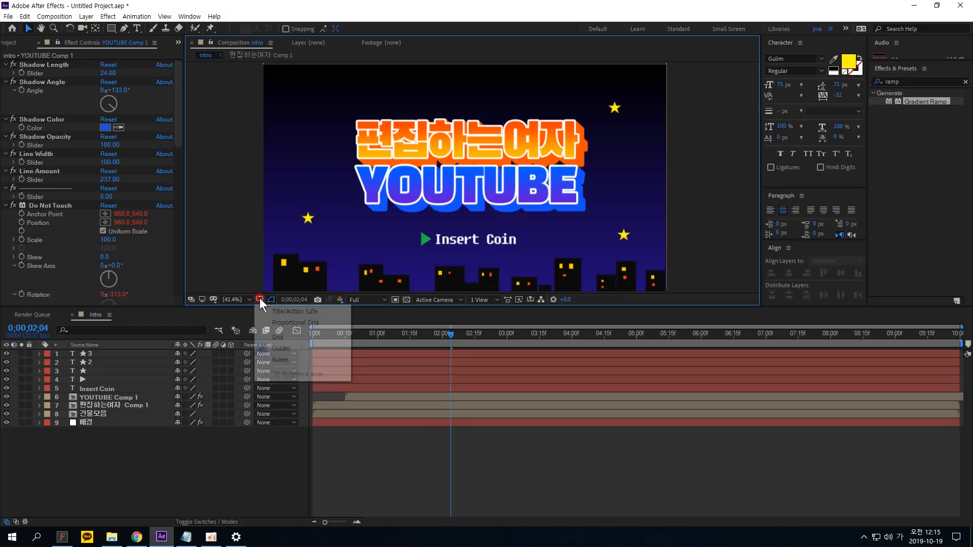
pyautogui.click(297, 323)
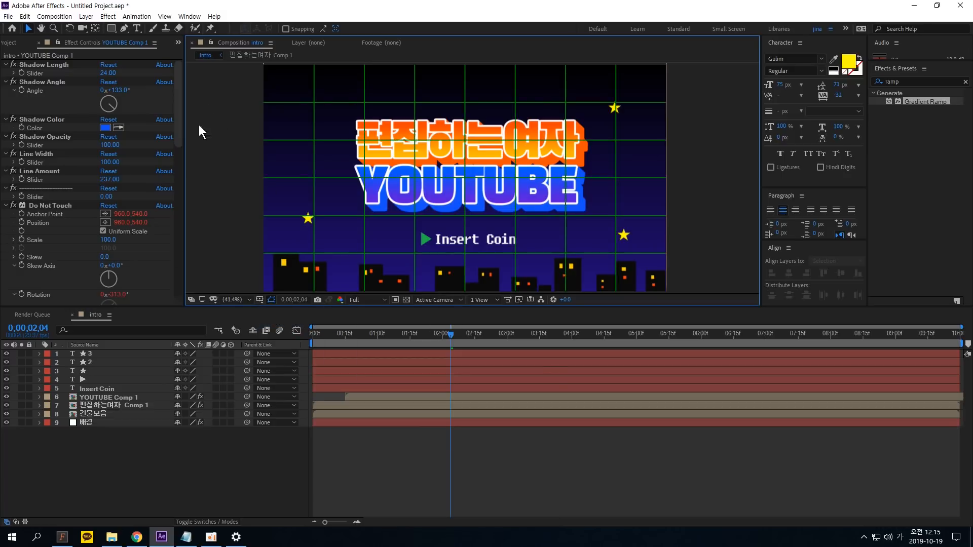
# Step: Choose the Pen tool and set its shape fill to None and its stroke colour to white
pyautogui.click(123, 27)
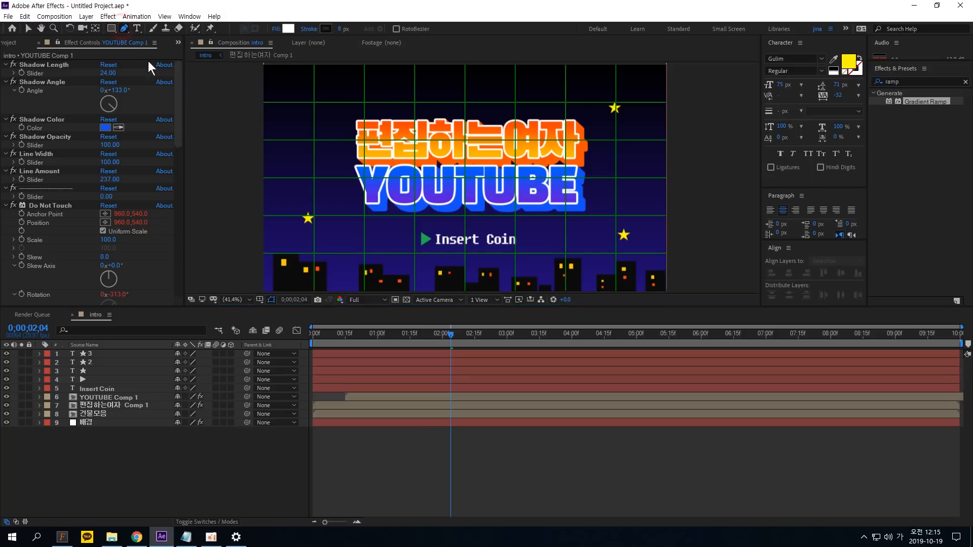
pyautogui.click(276, 30)
pyautogui.click(598, 331)
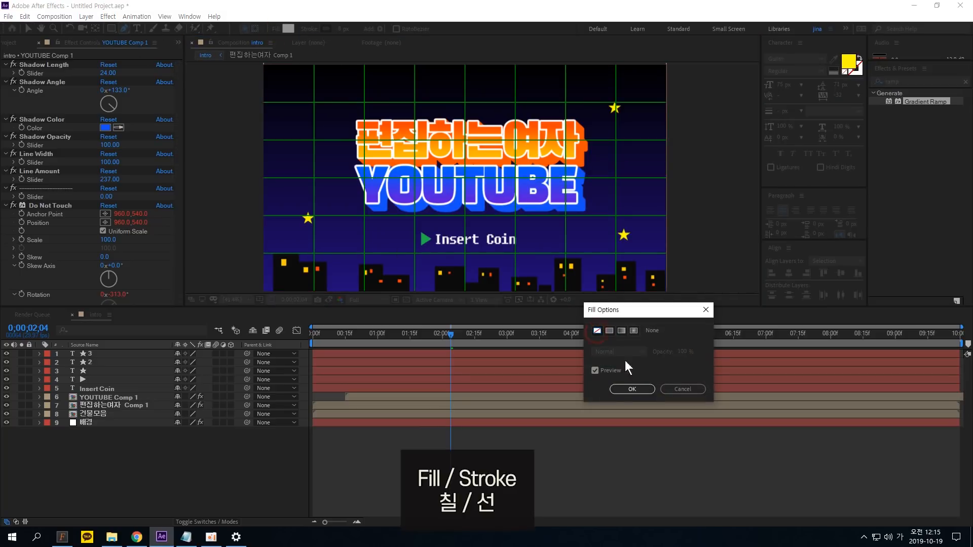
pyautogui.click(633, 389)
pyautogui.click(326, 28)
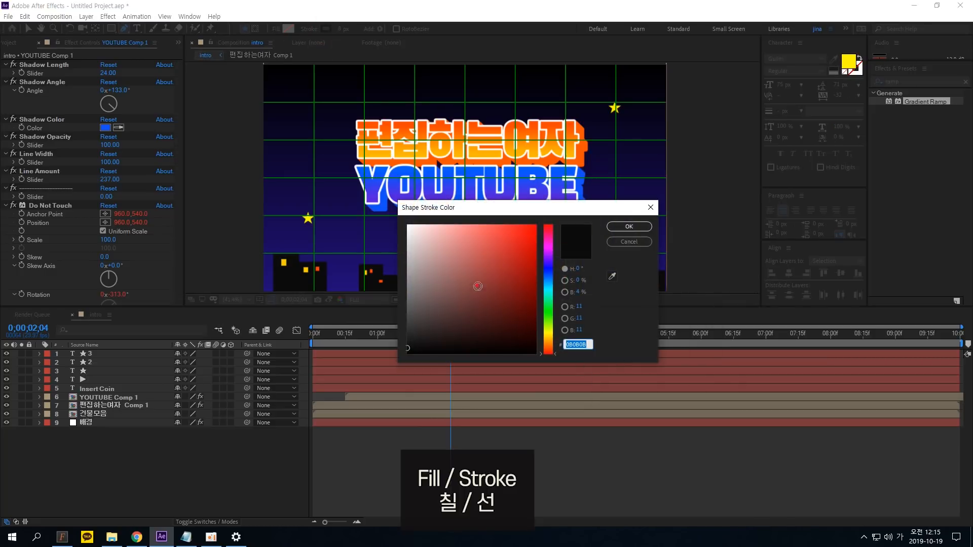
pyautogui.moveTo(477, 284); pyautogui.dragTo(404, 214)
pyautogui.click(616, 226)
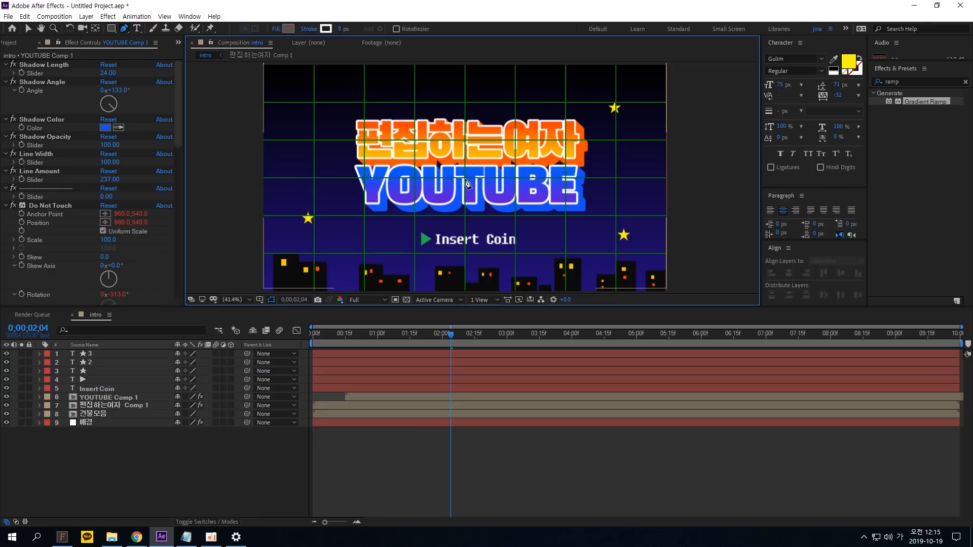
# Step: Draw a horizontal white line from the composition centre one grid cell to the right, and return to the Selection tool
pyautogui.click(598, 237)
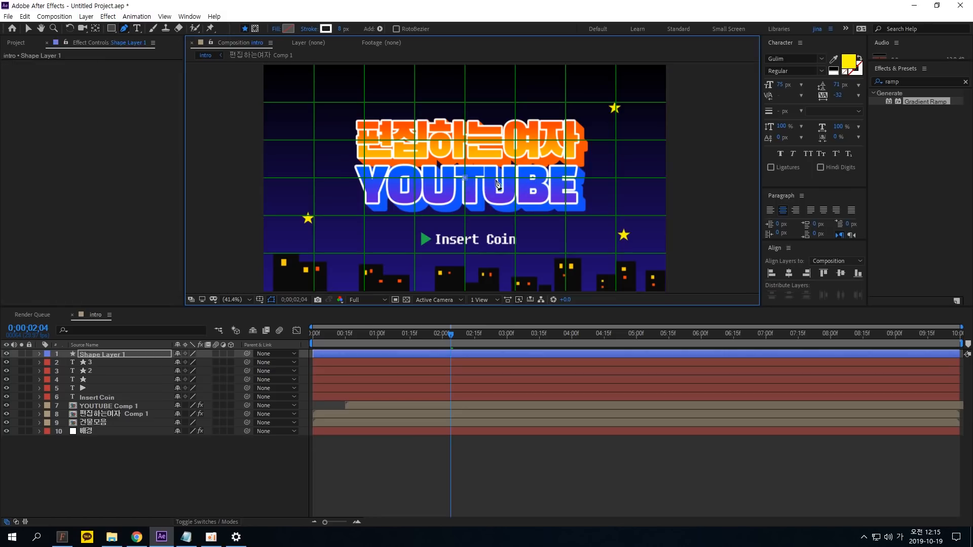
pyautogui.click(515, 178)
pyautogui.click(28, 27)
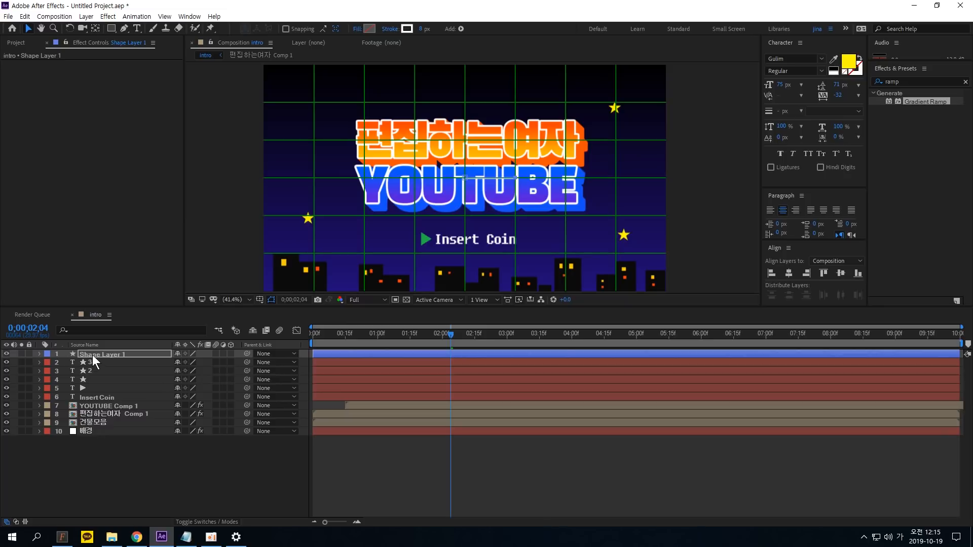
# Step: Solo the new line's shape layer and hide the Proportional Grid
pyautogui.click(21, 354)
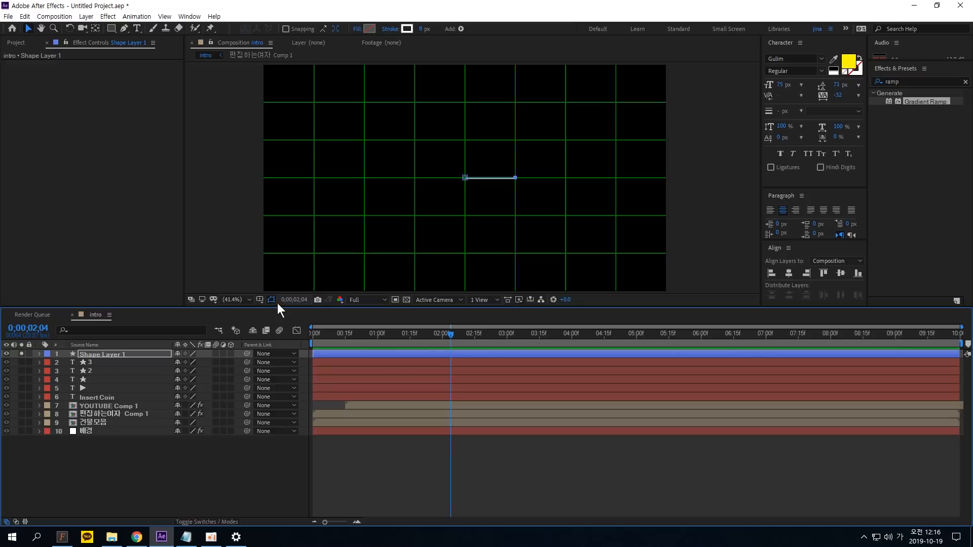
pyautogui.click(259, 300)
pyautogui.click(286, 325)
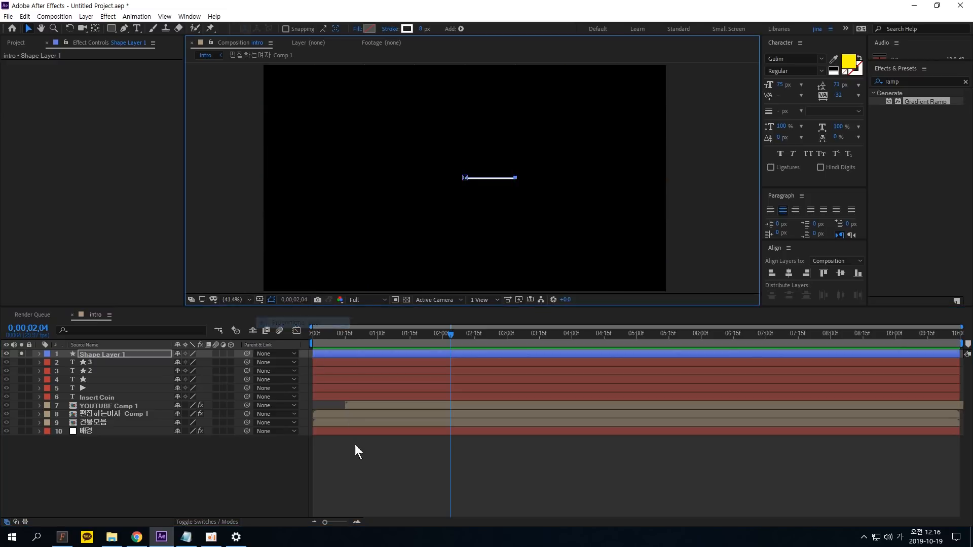
# Step: Add a Repeater to the line's shape layer and set its Copies to 12
pyautogui.click(42, 355)
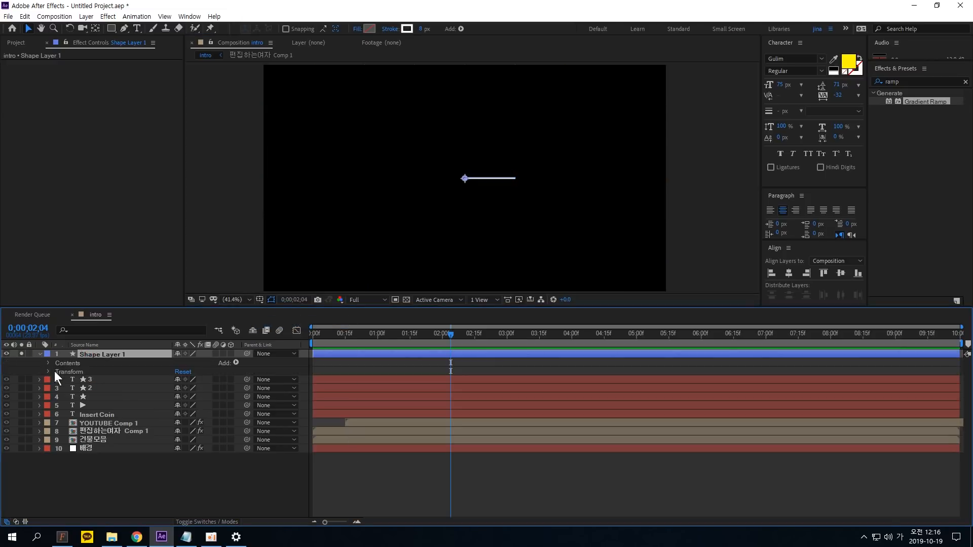
pyautogui.click(236, 363)
pyautogui.click(278, 287)
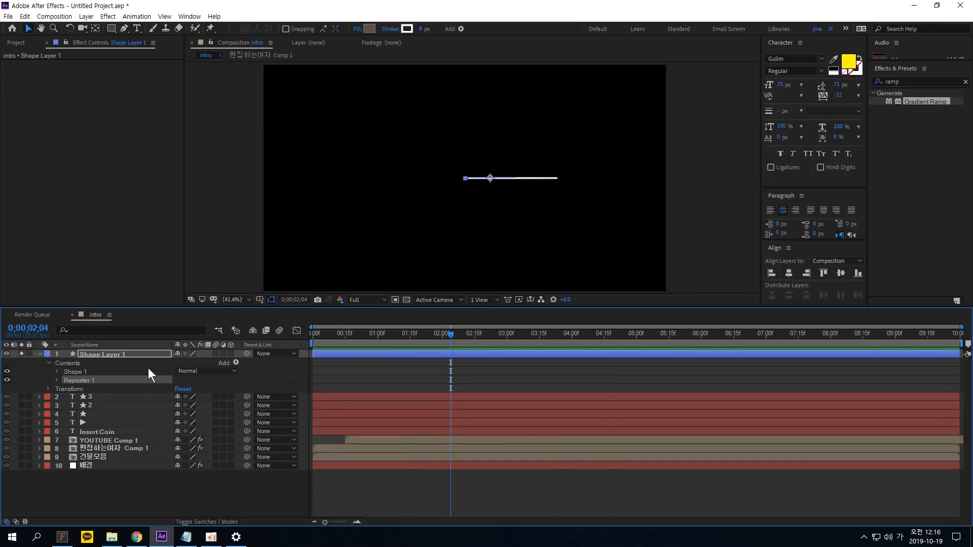
pyautogui.click(58, 380)
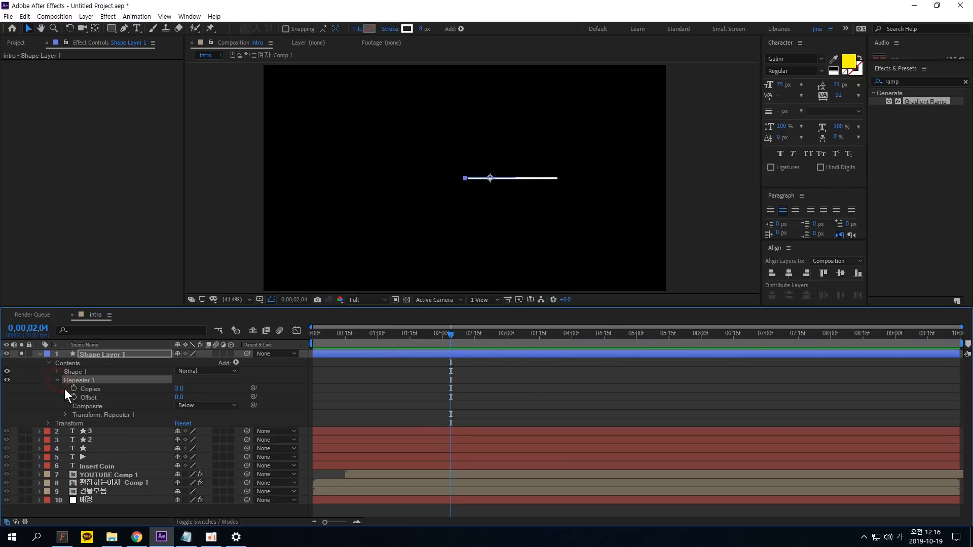
pyautogui.click(180, 389)
pyautogui.write('12')
pyautogui.press('Return')
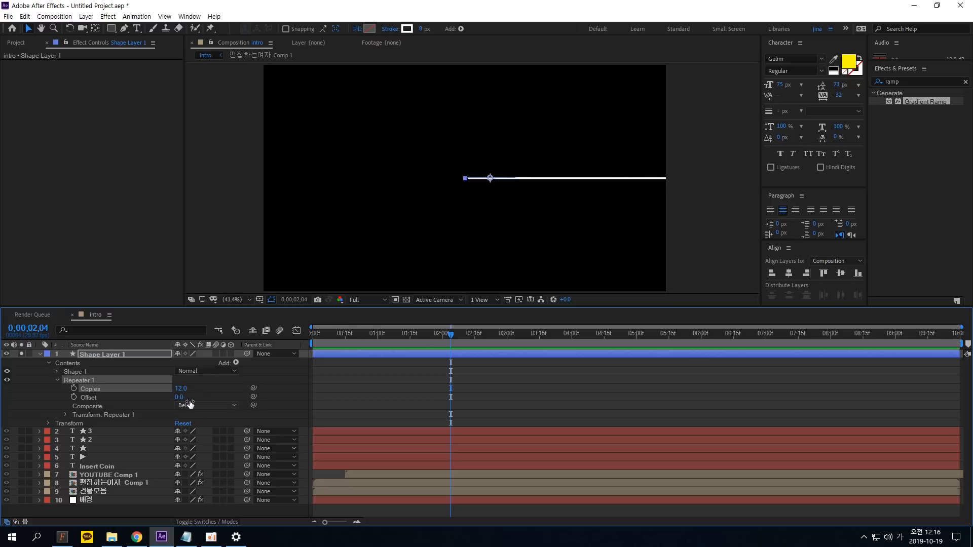
# Step: In the Repeater's transform, set Position to 0,0 and Rotation to 30° to fan the lines into a radial burst
pyautogui.click(94, 414)
pyautogui.click(66, 415)
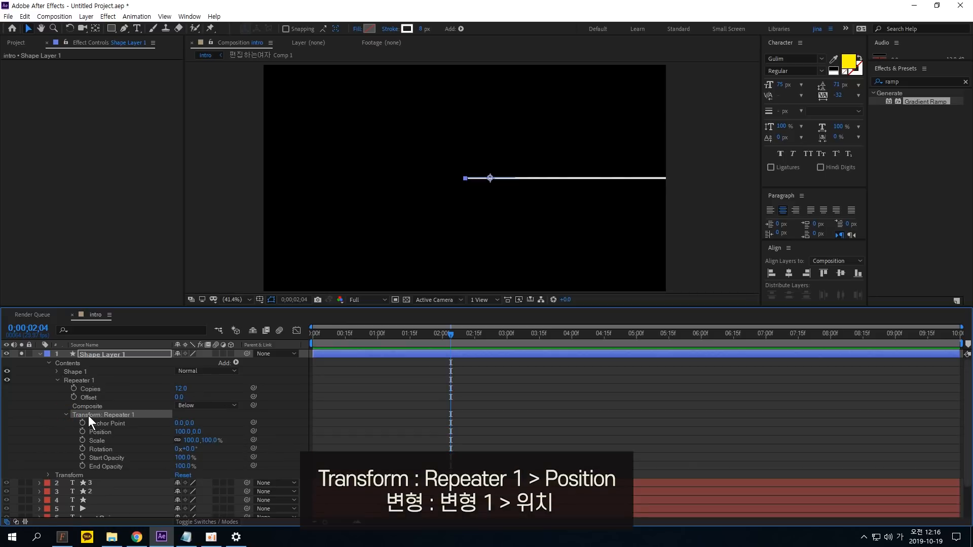
pyautogui.click(181, 432)
pyautogui.write('0')
pyautogui.press('Return')
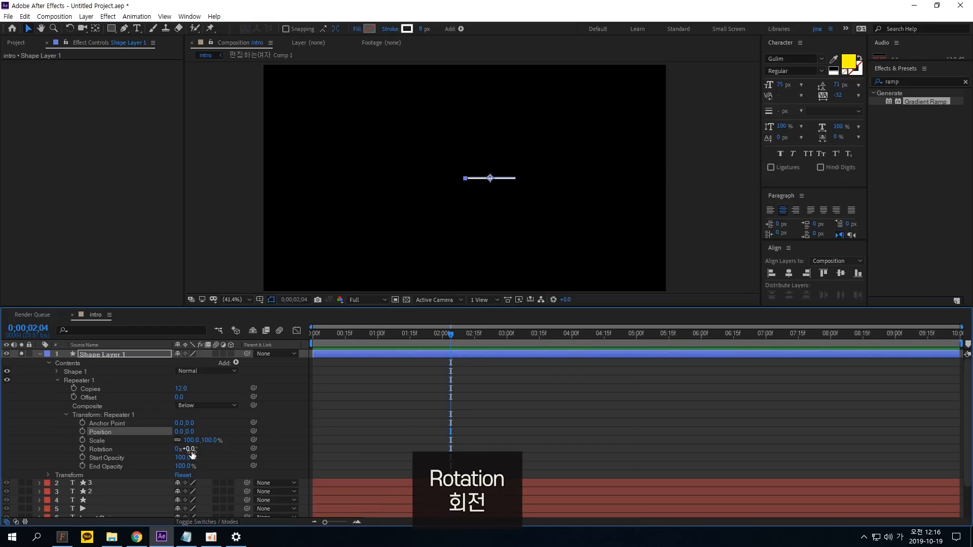
pyautogui.moveTo(190, 449); pyautogui.dragTo(207, 451)
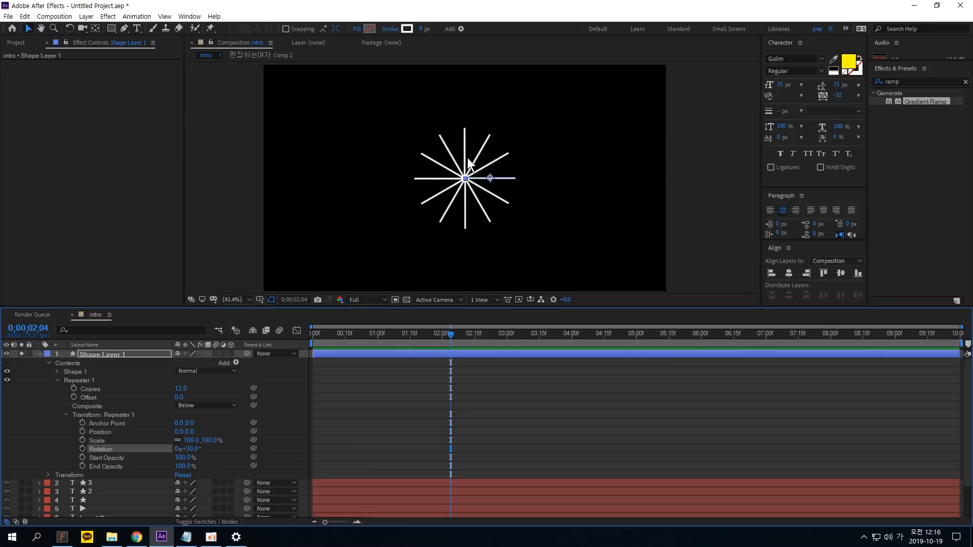
# Step: Add Trim Paths to the burst layer and keyframe its End at 0% at time 0;00;00;00
pyautogui.press('space')
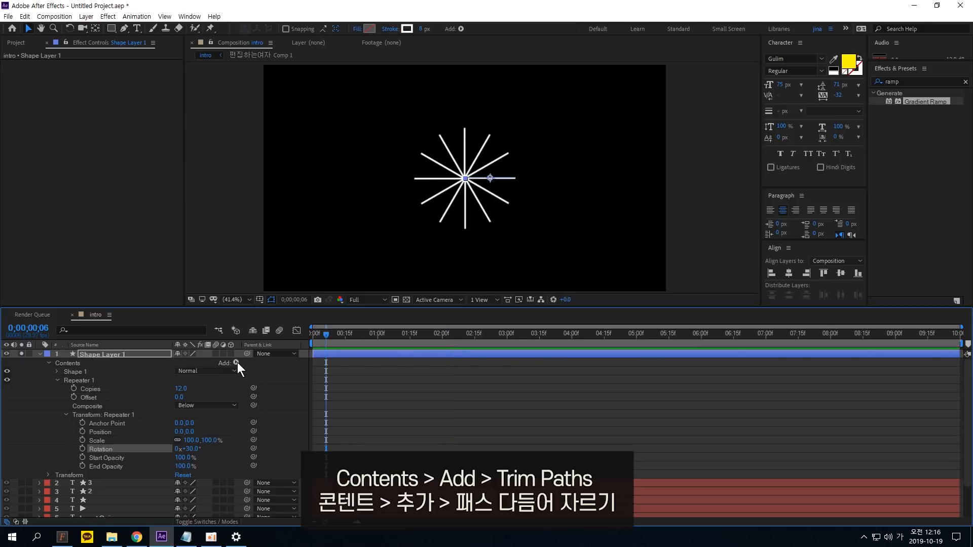
pyautogui.click(236, 363)
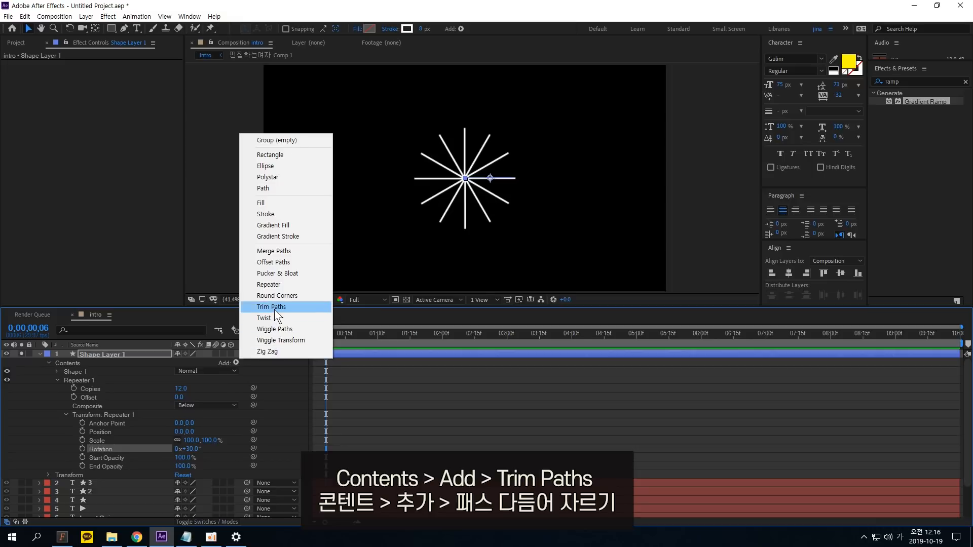
pyautogui.click(274, 307)
pyautogui.moveTo(342, 336); pyautogui.dragTo(310, 337)
pyautogui.click(182, 398)
pyautogui.write('0')
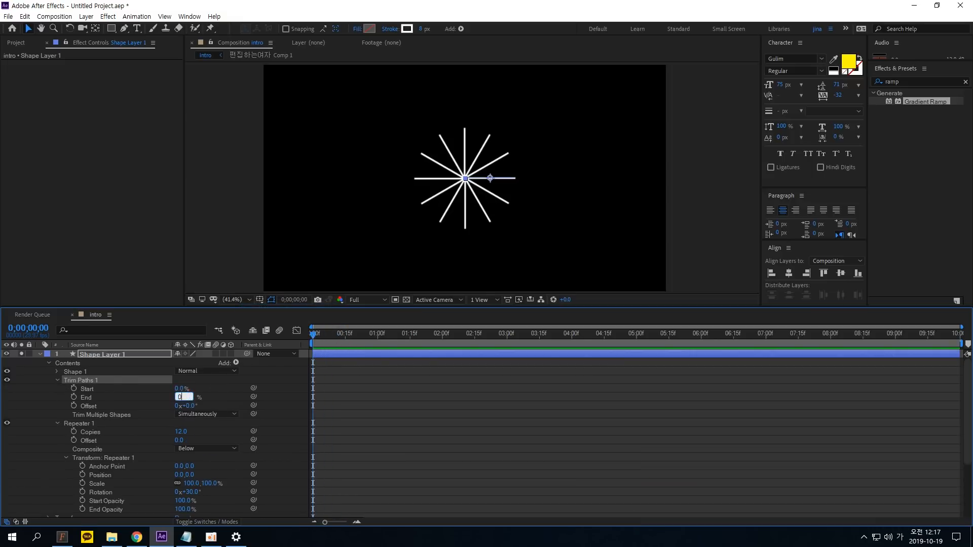
pyautogui.press('Return')
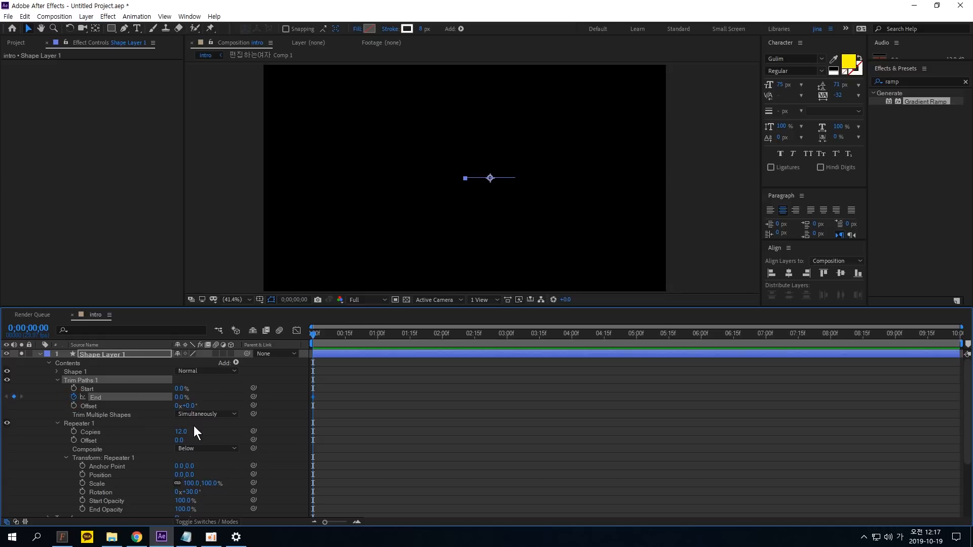
# Step: Keyframe the Trim Paths End at 100% at 0;00;00;15 and preview the growing lines
pyautogui.hotkey('alt', 'shift', 'j')
pyautogui.write('15')
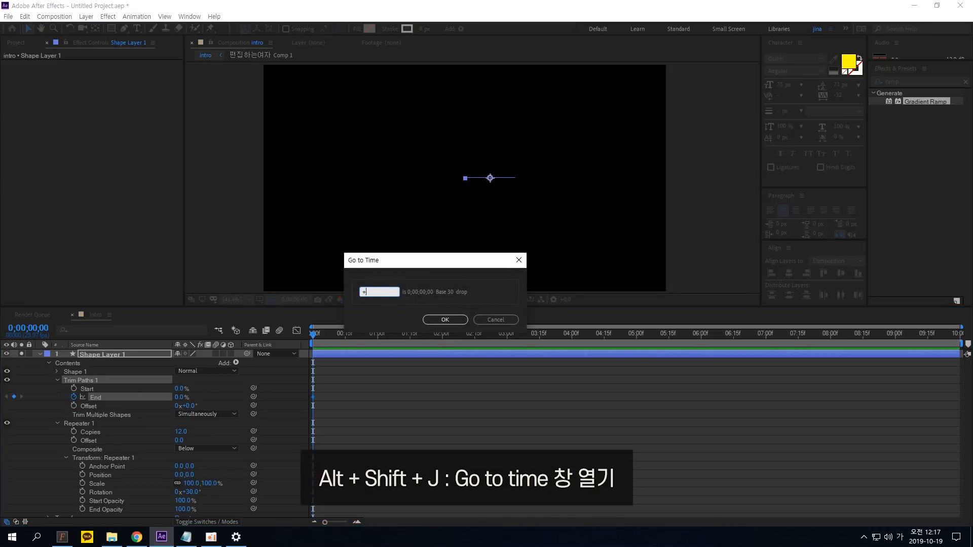
pyautogui.press('Return')
pyautogui.click(182, 398)
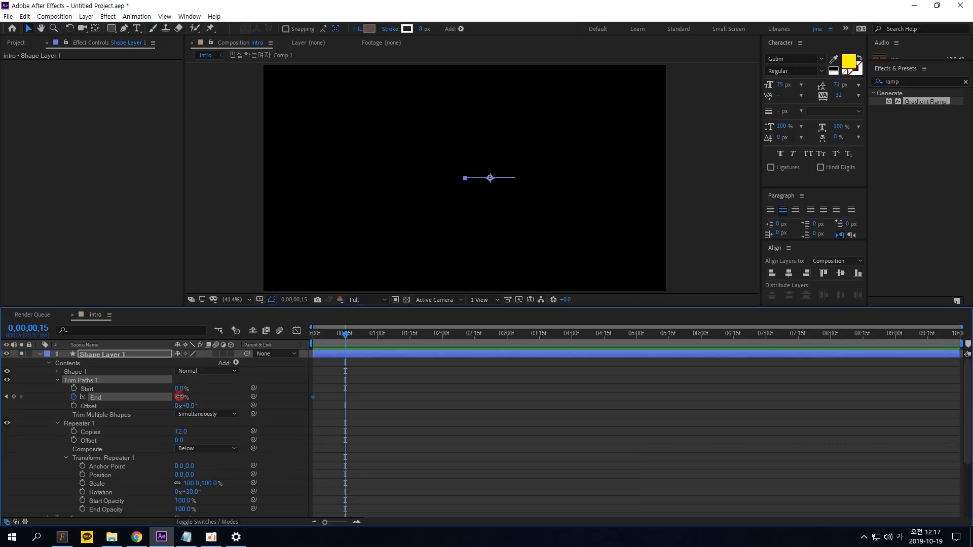
pyautogui.write('100')
pyautogui.press('Return')
pyautogui.click(415, 398)
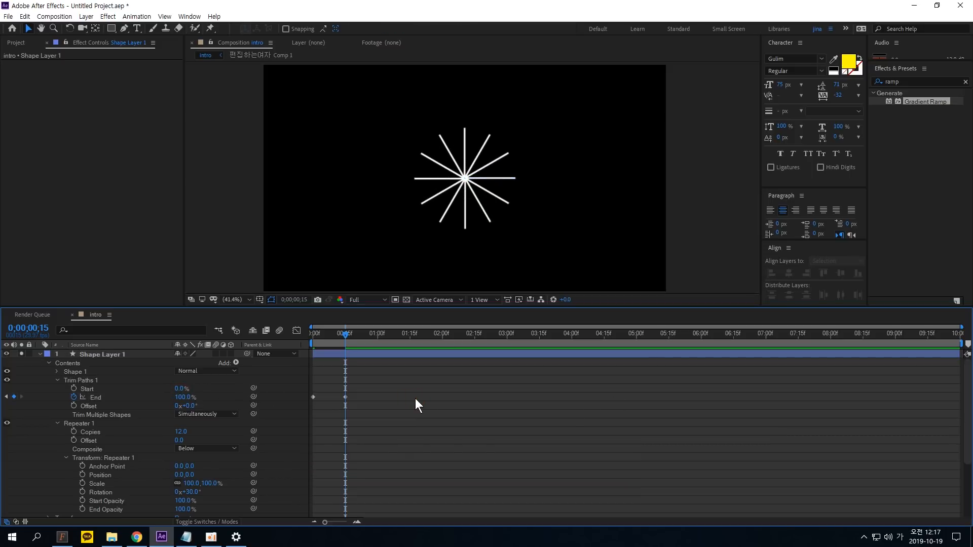
pyautogui.press('space')
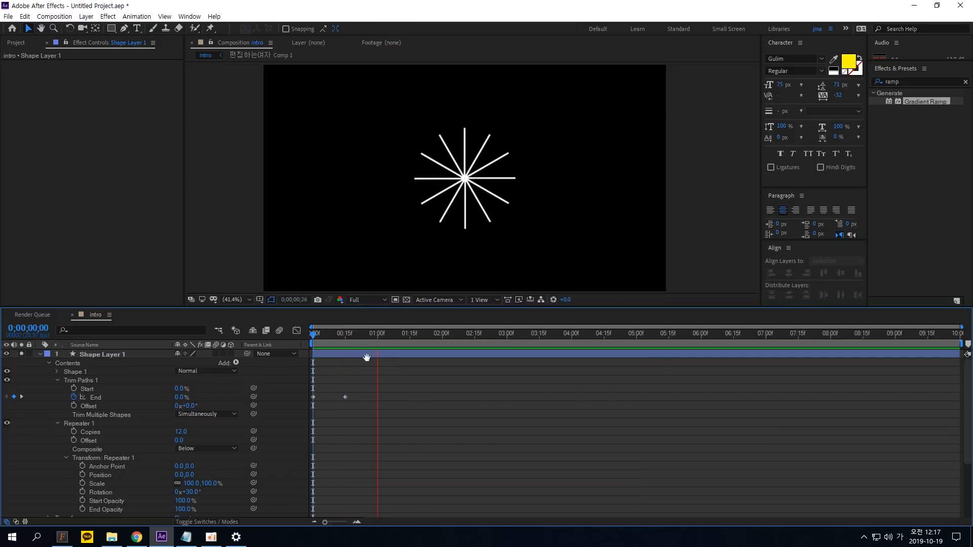
# Step: Keyframe the Trim Paths Start at 0% at 0;00;00;07 and 100% at 0;00;00;22, and preview the burst
pyautogui.click(347, 334)
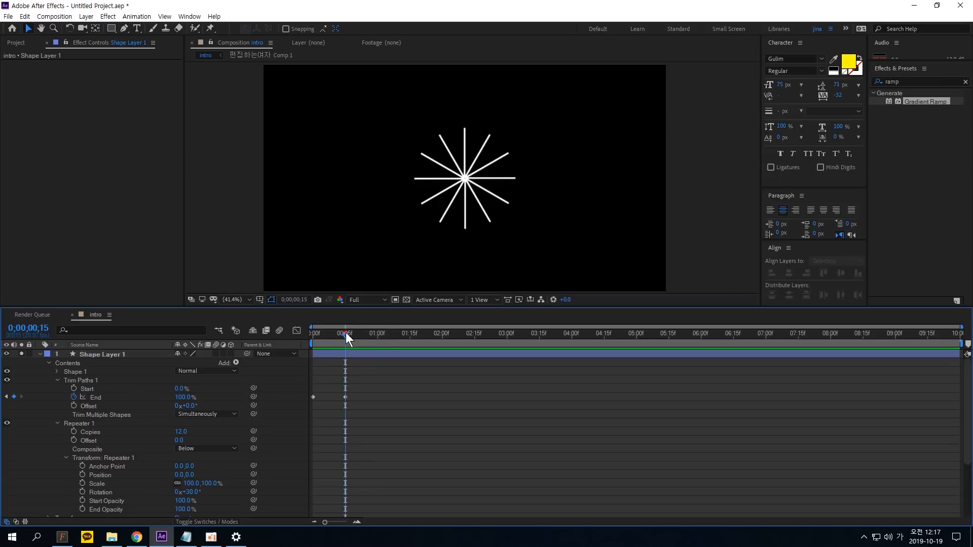
pyautogui.moveTo(346, 333); pyautogui.dragTo(327, 333)
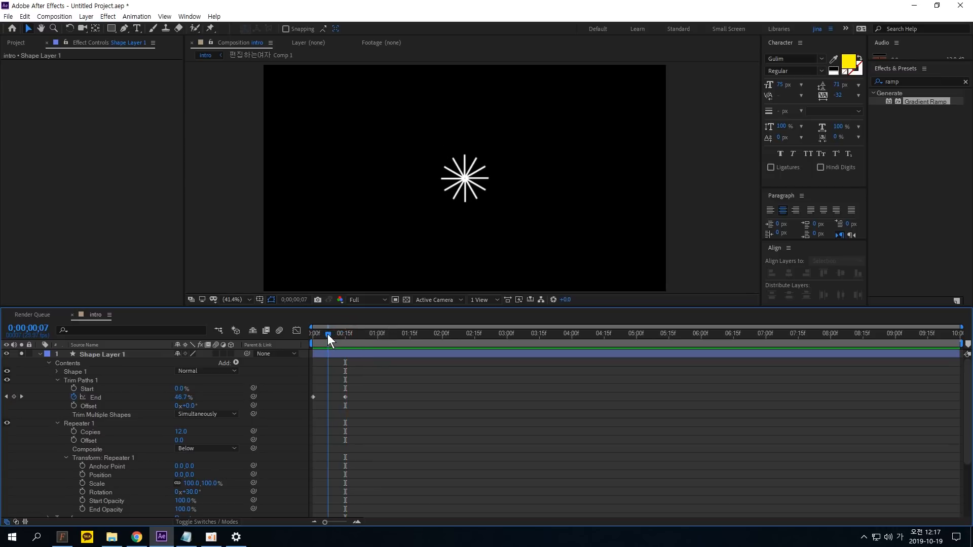
pyautogui.click(74, 388)
pyautogui.hotkey('alt', 'shift', 'j')
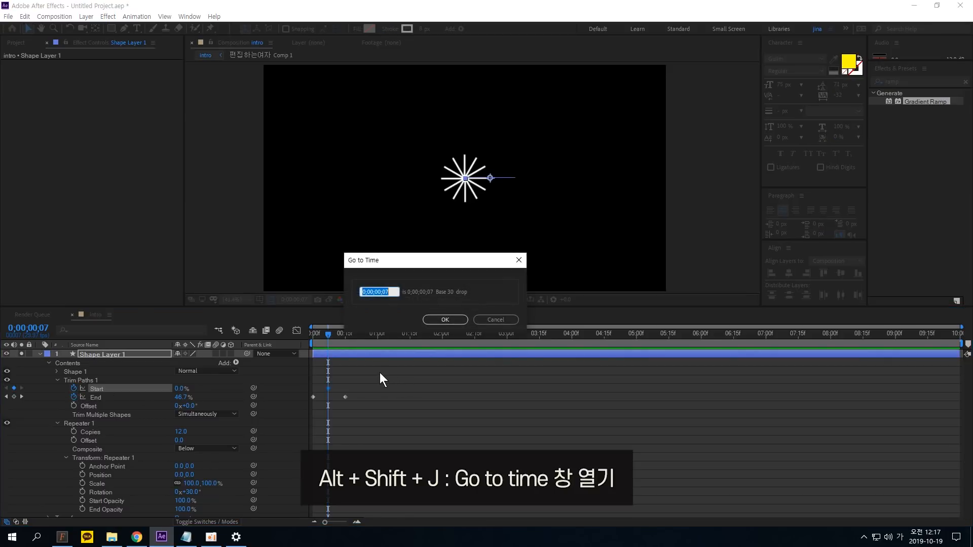
pyautogui.write('+15')
pyautogui.press('Return')
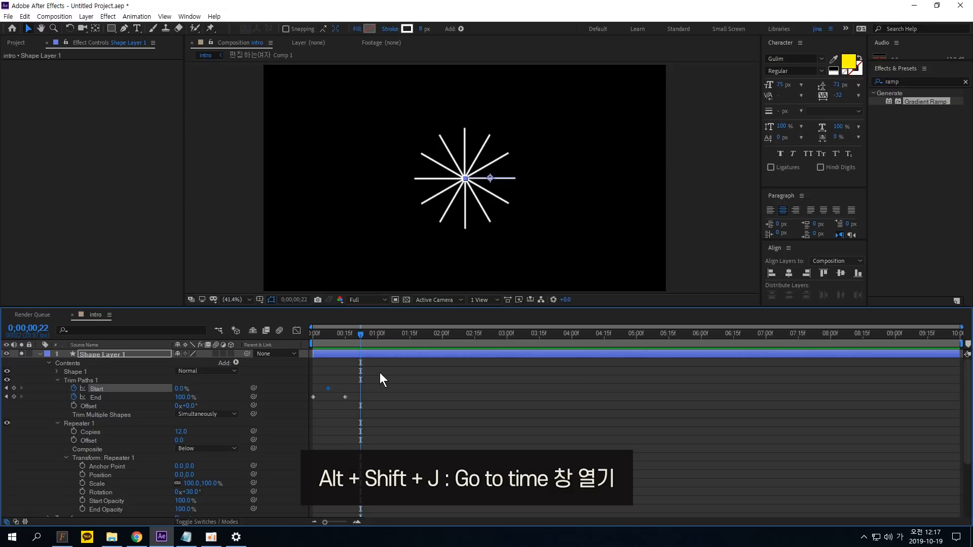
pyautogui.write('100')
pyautogui.press('Return')
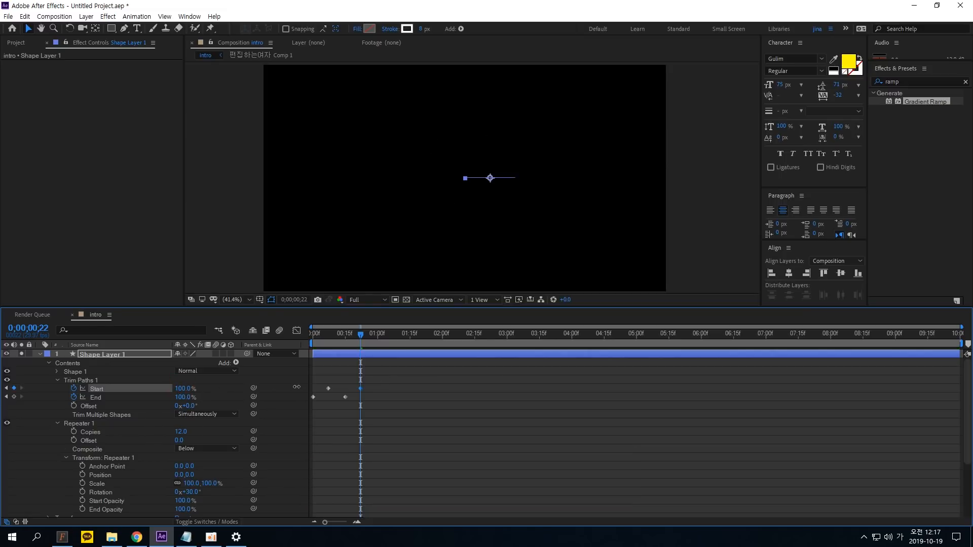
pyautogui.click(410, 400)
pyautogui.press('Home')
pyautogui.press('space')
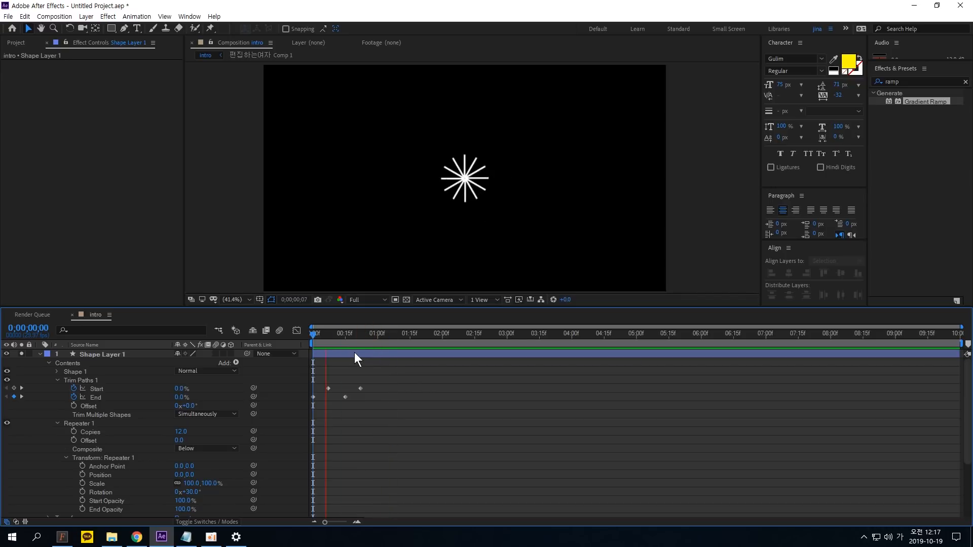
pyautogui.press('space')
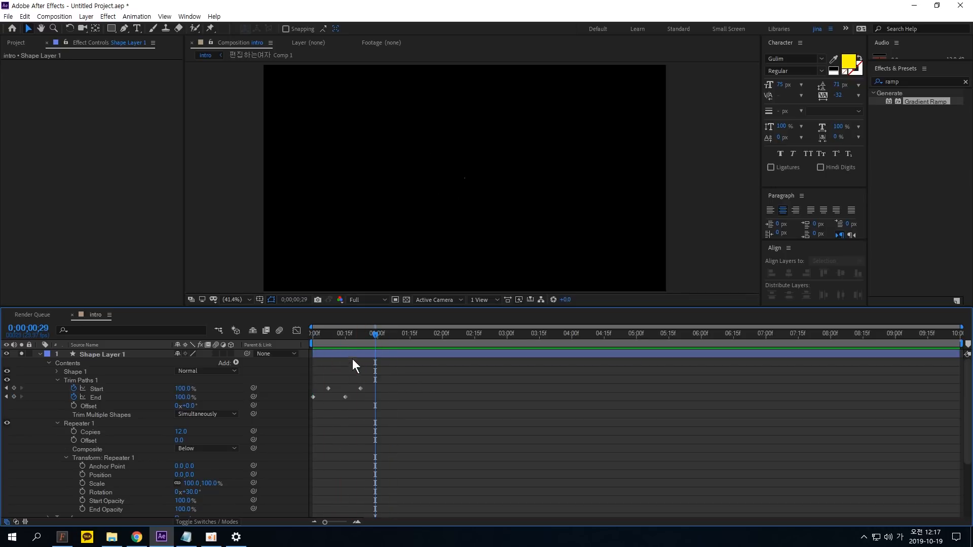
# Step: Apply Easy Ease In to the final Start and End keyframes of Trim Paths
pyautogui.click(355, 393)
pyautogui.moveTo(354, 393); pyautogui.dragTo(368, 408)
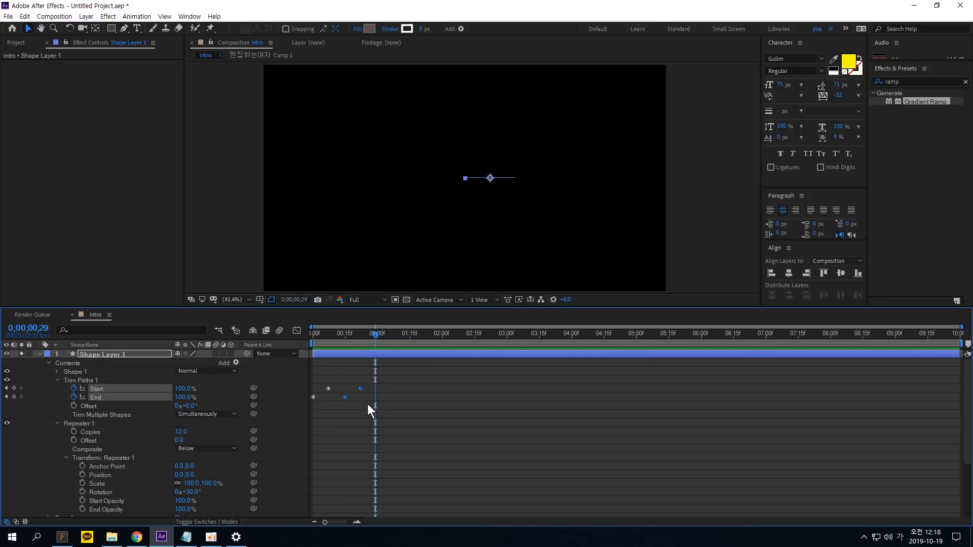
pyautogui.rightClick(361, 389)
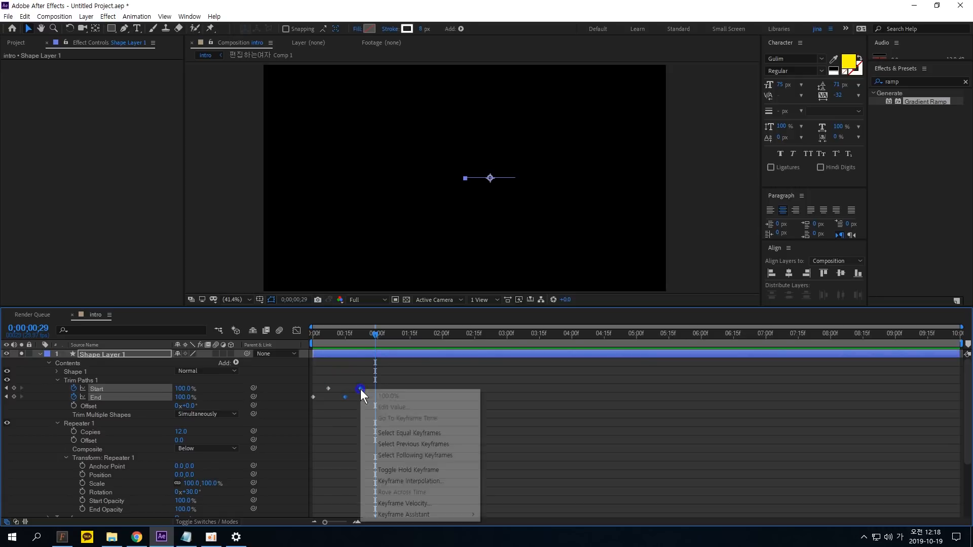
pyautogui.moveTo(422, 514)
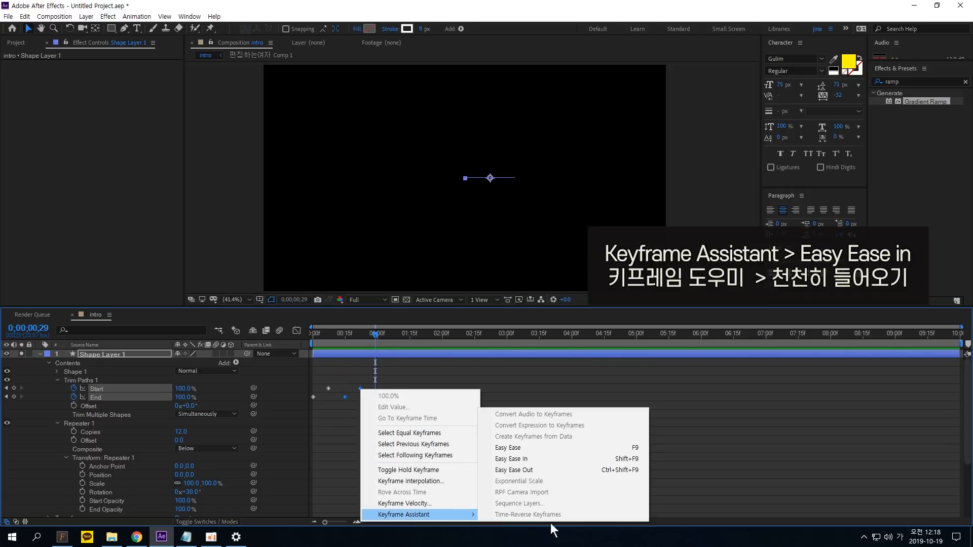
pyautogui.click(563, 459)
# Step: Sharpen the Start and End speed curves in the Graph Editor, and delay both Start keyframes by about two frames
pyautogui.click(297, 330)
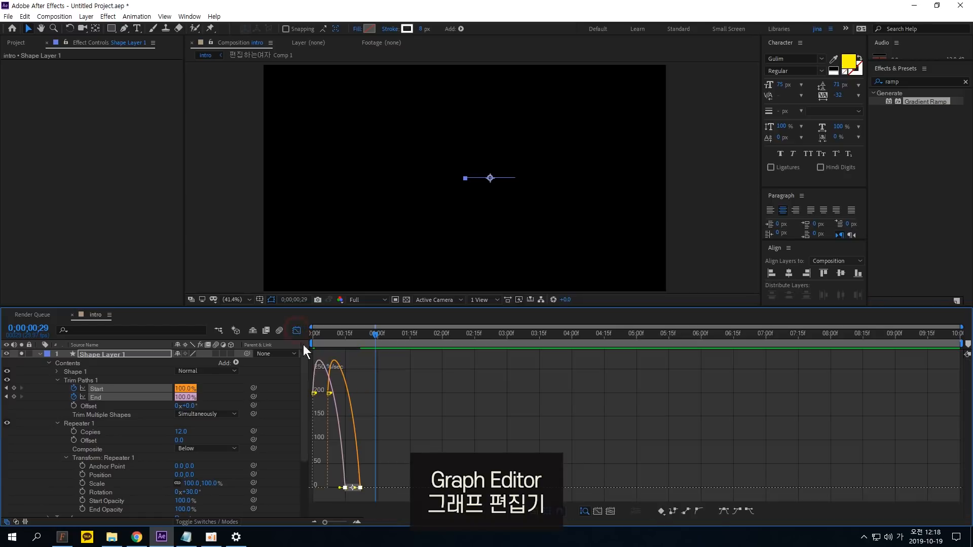
pyautogui.moveTo(339, 488); pyautogui.dragTo(322, 487)
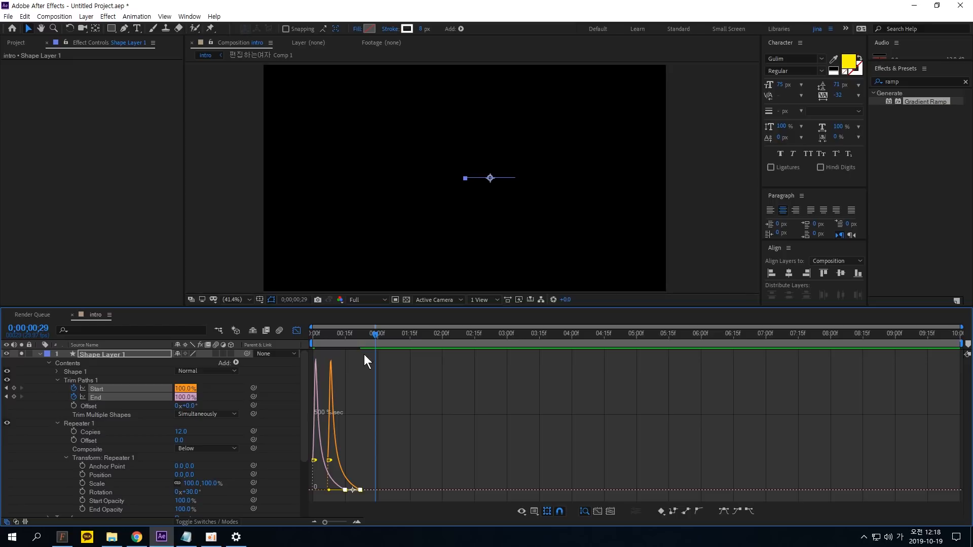
pyautogui.click(297, 331)
pyautogui.moveTo(378, 340); pyautogui.dragTo(294, 350)
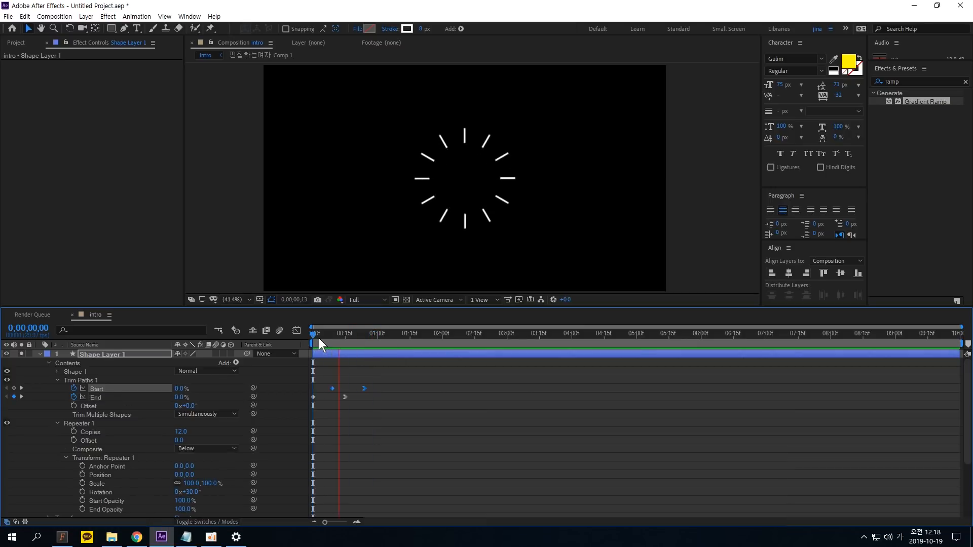
pyautogui.press('space')
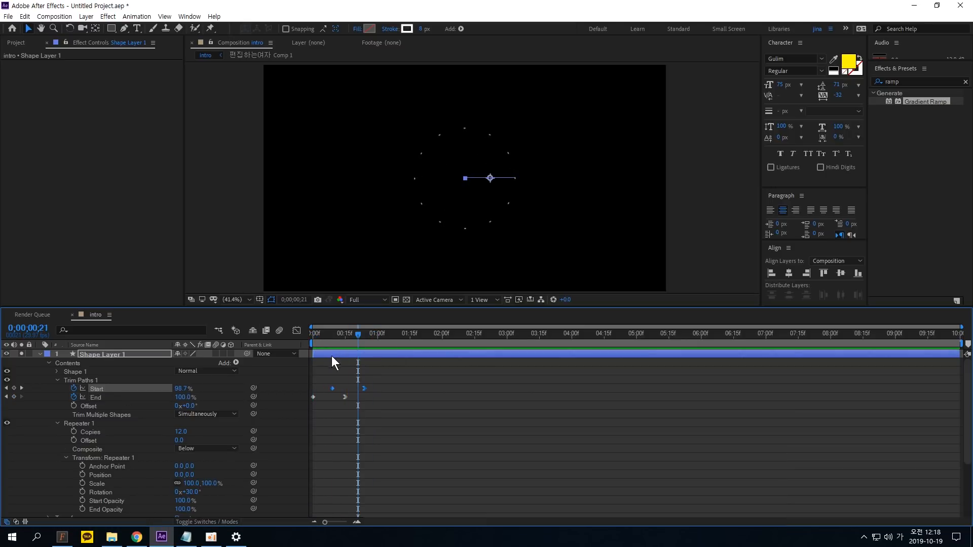
# Step: Collapse the burst layer's properties and turn off its solo so the whole intro is shown
pyautogui.click(40, 355)
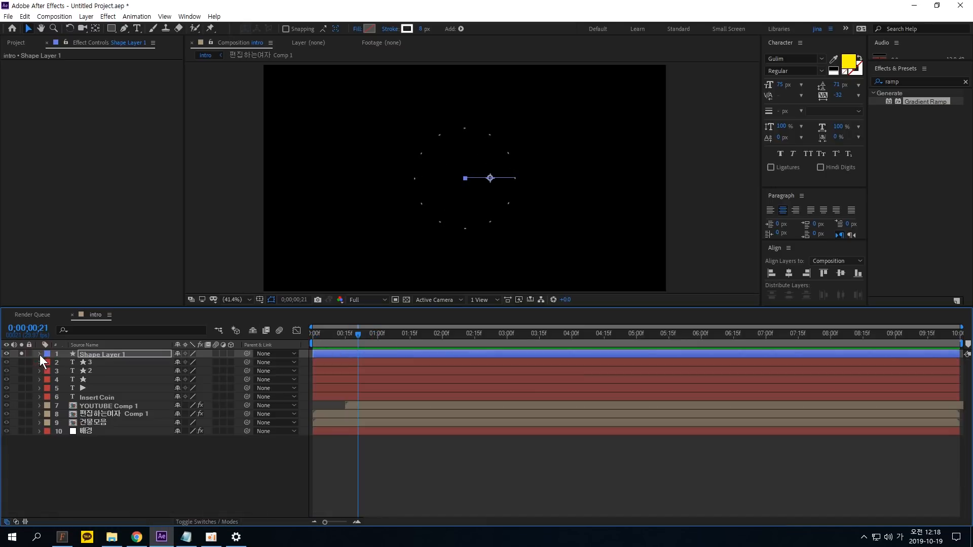
pyautogui.click(21, 355)
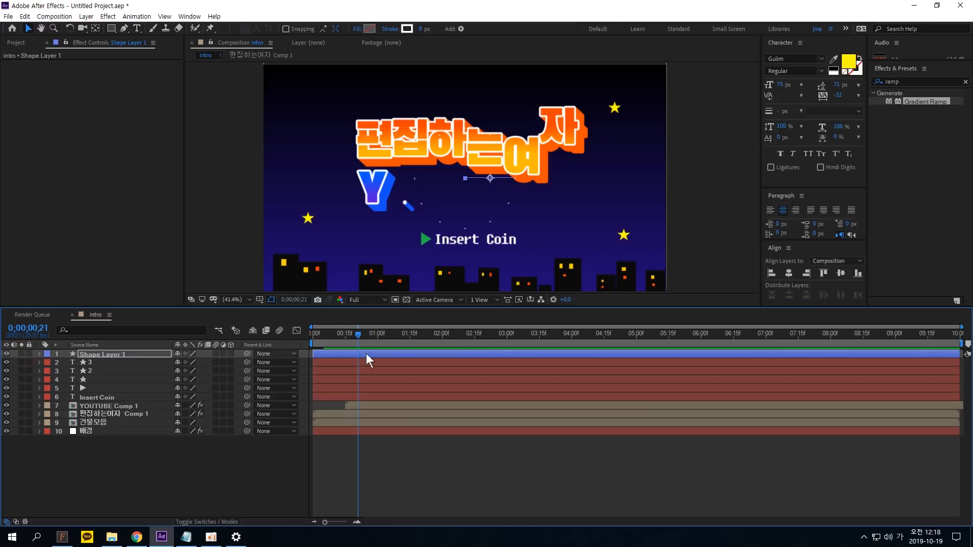
# Step: Preview the intro and shrink the burst on Shape Layer 1, trying a Scale of 56% and settling on 67%
pyautogui.press('space')
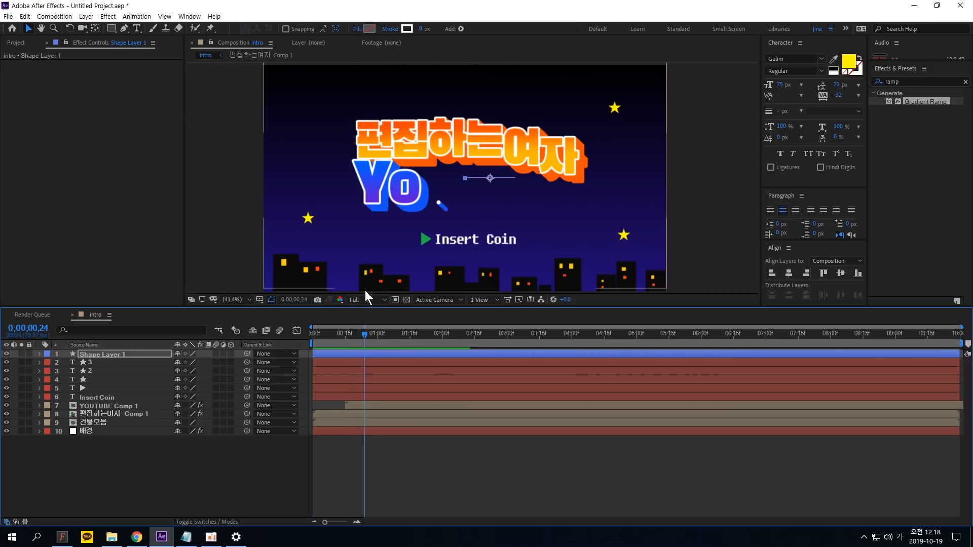
pyautogui.press('space')
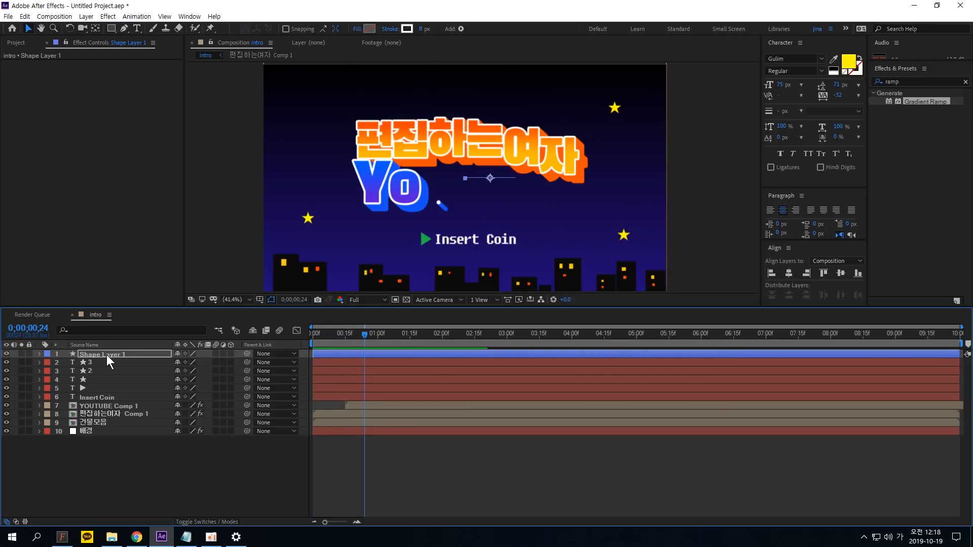
pyautogui.click(107, 354)
pyautogui.press('s')
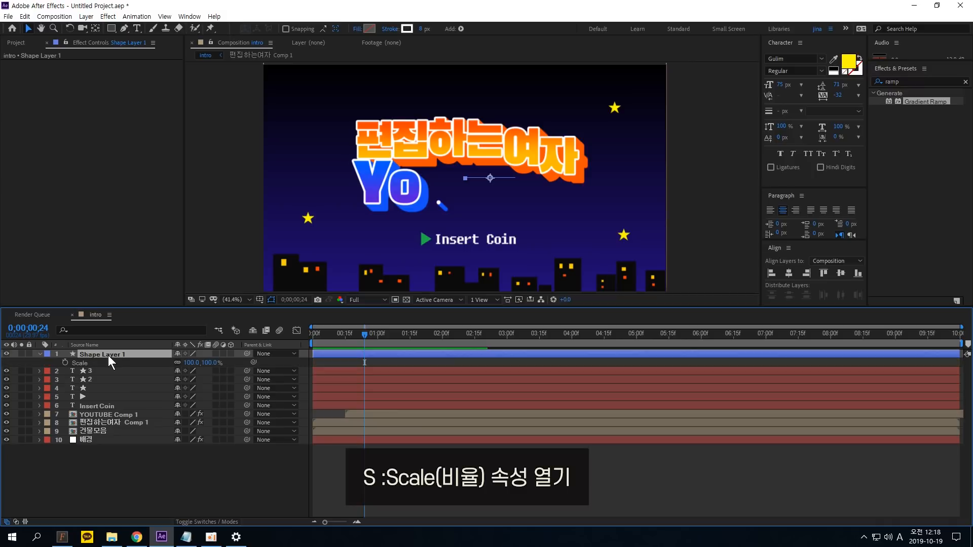
pyautogui.click(193, 363)
pyautogui.write('56')
pyautogui.press('Return')
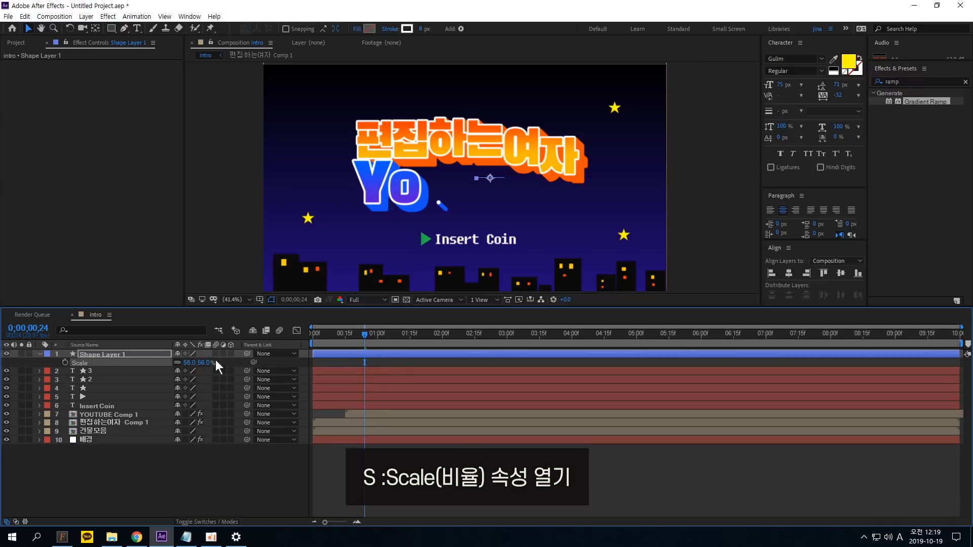
pyautogui.press('space')
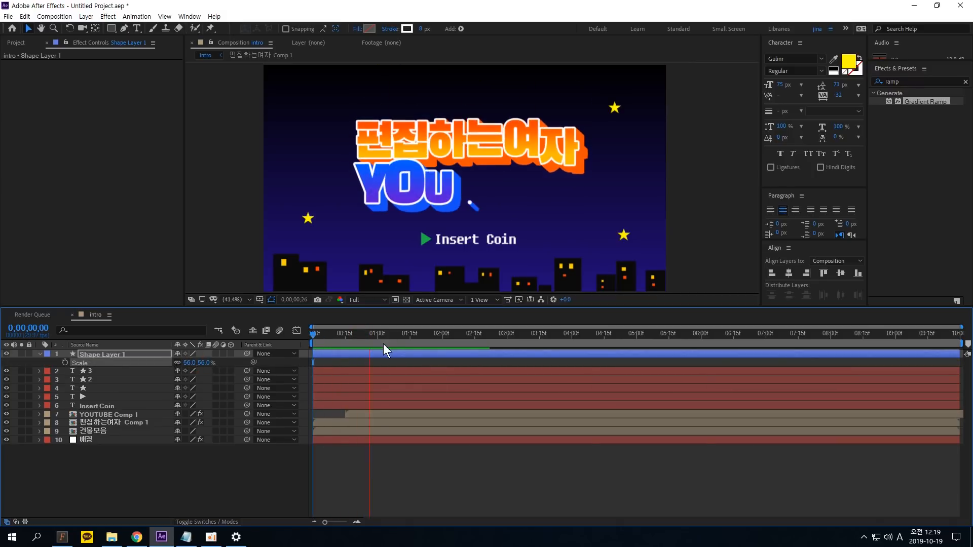
pyautogui.moveTo(366, 334); pyautogui.dragTo(302, 336)
pyautogui.moveTo(183, 363); pyautogui.dragTo(188, 364)
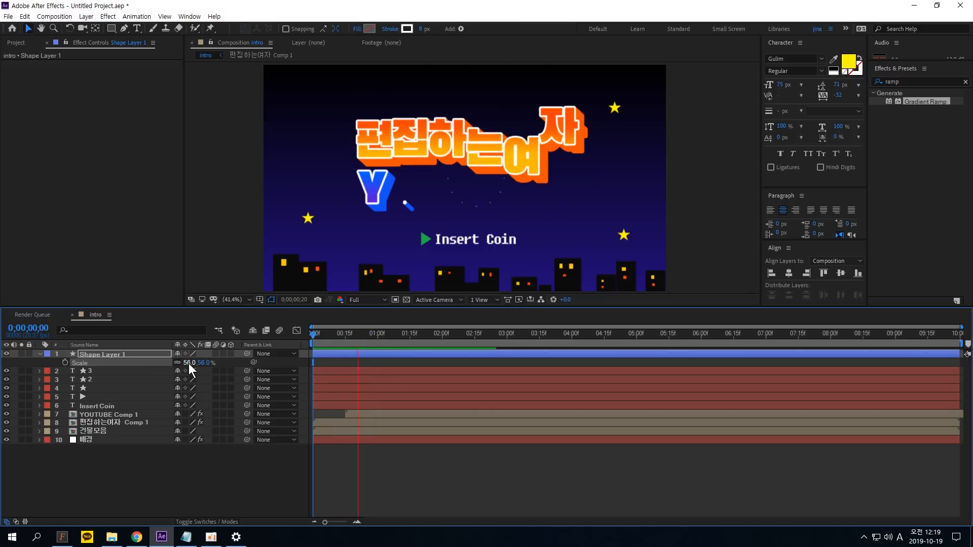
pyautogui.click(348, 354)
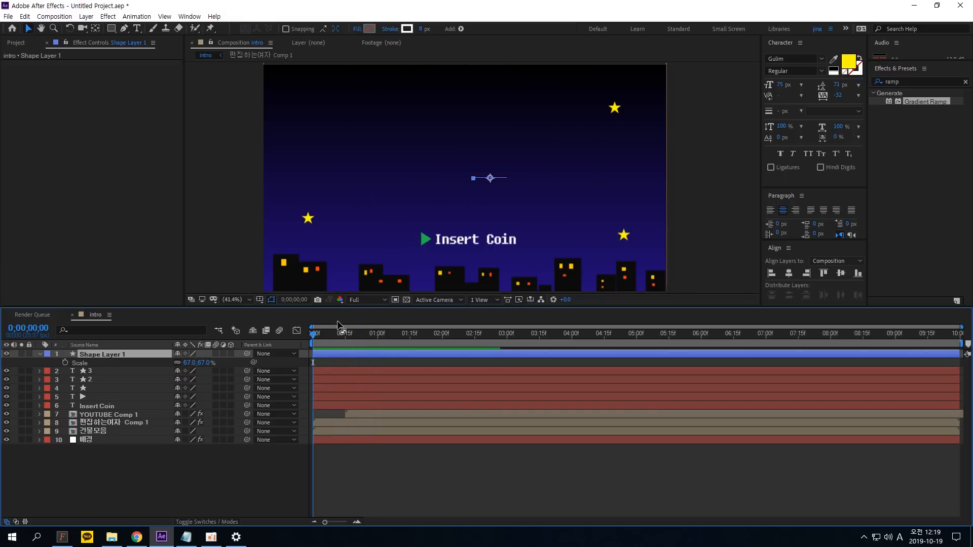
# Step: At about 0;00;00;16, reposition the burst beside the title and duplicate it to place a second burst on the other side
pyautogui.moveTo(325, 334); pyautogui.dragTo(348, 335)
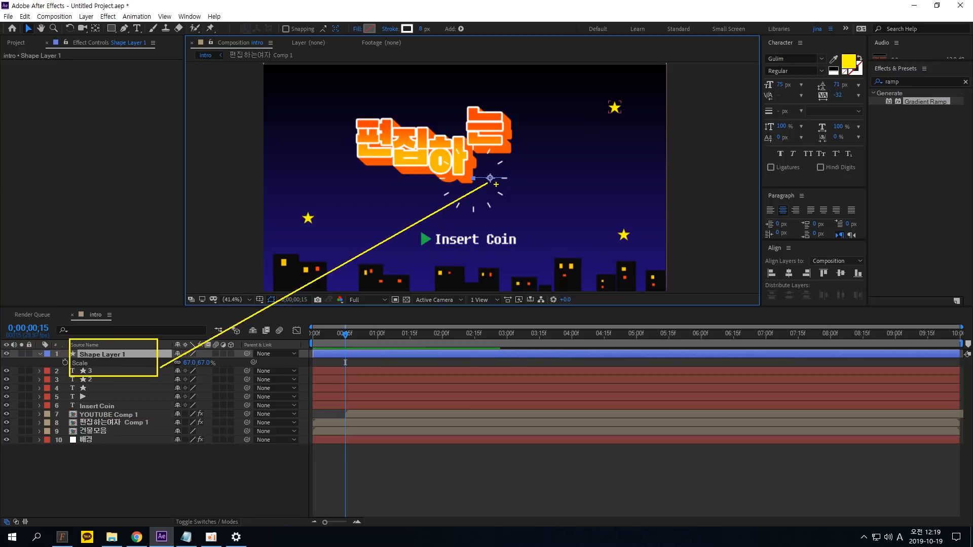
pyautogui.press('pagedown')
pyautogui.moveTo(491, 176); pyautogui.dragTo(374, 188)
pyautogui.click(101, 355)
pyautogui.hotkey('ctrl', 'd')
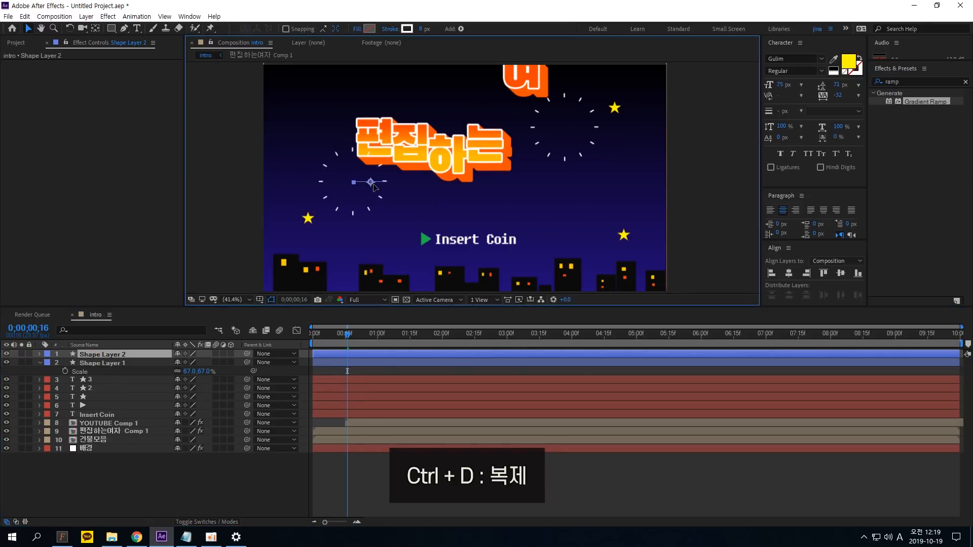
# Step: Duplicate the burst seven more times, up to Shape Layer 9, and spread the copies around the title
pyautogui.hotkey('ctrl', 'd')
pyautogui.moveTo(348, 338)
pyautogui.mouseDown()
pyautogui.moveTo(369, 336)
pyautogui.moveTo(352, 337)
pyautogui.mouseUp()
pyautogui.hotkey('ctrl', 'd')
pyautogui.hotkey('ctrl', 'd')
pyautogui.hotkey('ctrl', 'd')
pyautogui.hotkey('ctrl', 'd')
pyautogui.hotkey('ctrl', 'd')
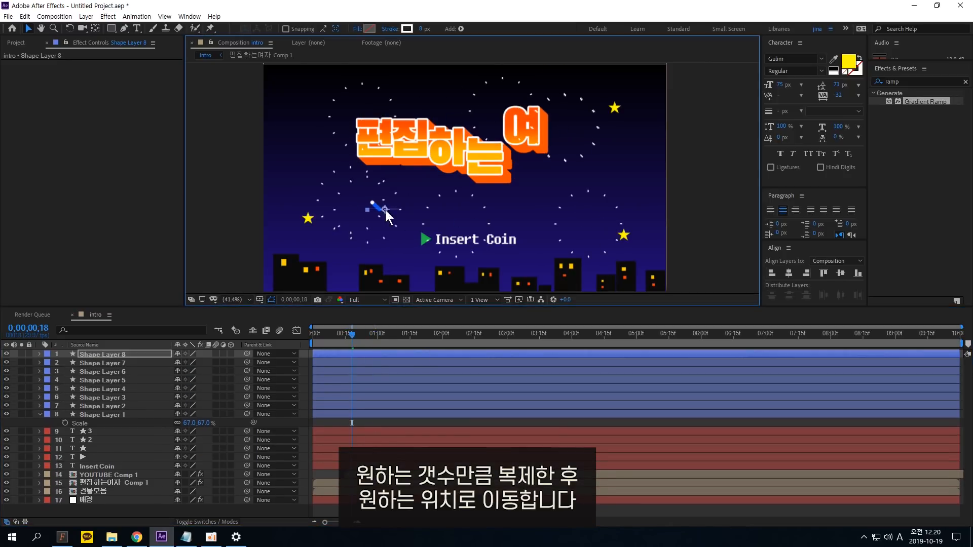
pyautogui.hotkey('ctrl', 'd')
# Step: Stagger the burst layers' start times across roughly the first two seconds, add a tenth burst, and preview the intro
pyautogui.moveTo(337, 414); pyautogui.dragTo(442, 389)
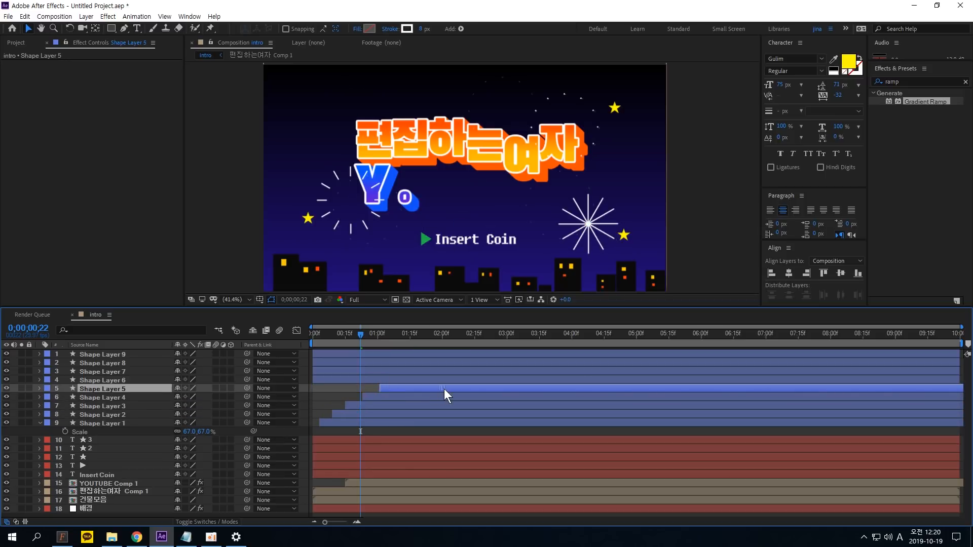
pyautogui.moveTo(330, 380); pyautogui.dragTo(499, 363)
pyautogui.moveTo(437, 355); pyautogui.dragTo(565, 363)
pyautogui.hotkey('ctrl', 'd')
pyautogui.press('Home')
pyautogui.press('space')
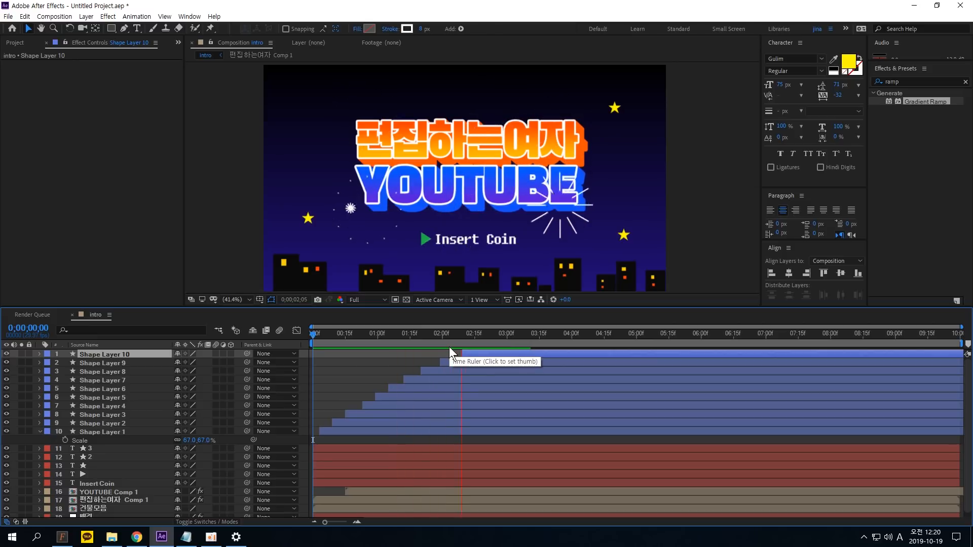
pyautogui.press('space')
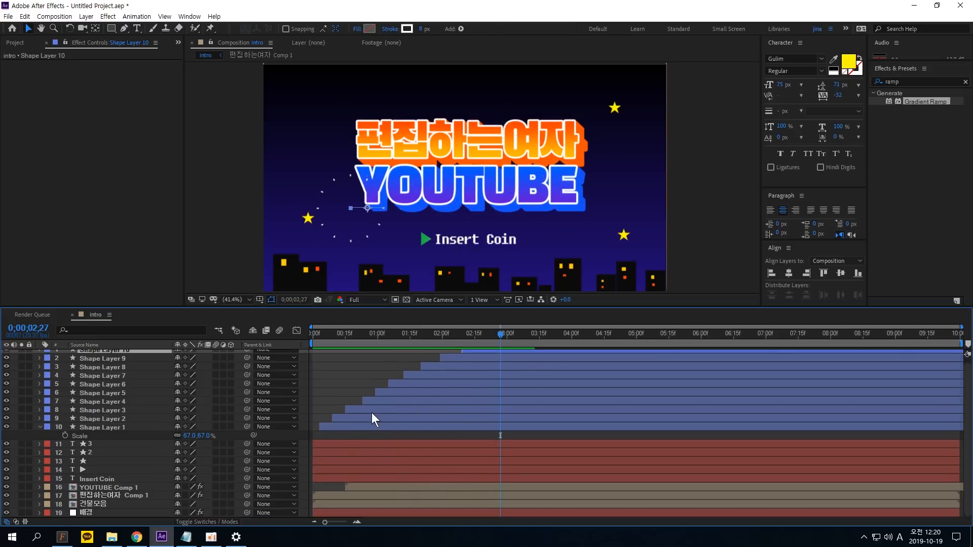
# Step: Move all the burst shape layers below 건물모음 and just above 배경 in the layer stack
pyautogui.keyDown('shift'); pyautogui.click(102, 431); pyautogui.keyUp('shift')
pyautogui.scroll(-1, 103, 508)
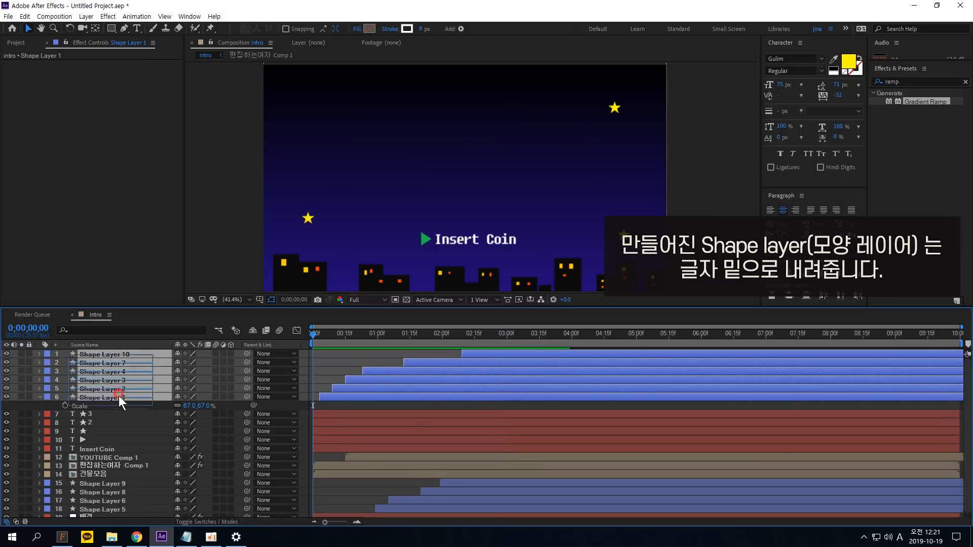
pyautogui.moveTo(118, 397); pyautogui.dragTo(120, 479)
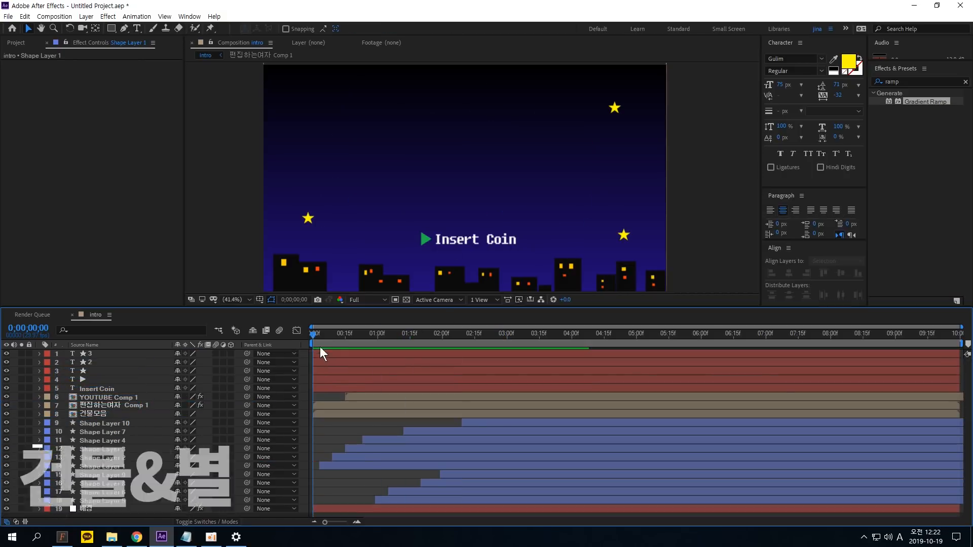
pyautogui.moveTo(321, 336)
pyautogui.mouseDown()
pyautogui.moveTo(373, 337)
pyautogui.moveTo(307, 336)
pyautogui.mouseUp()
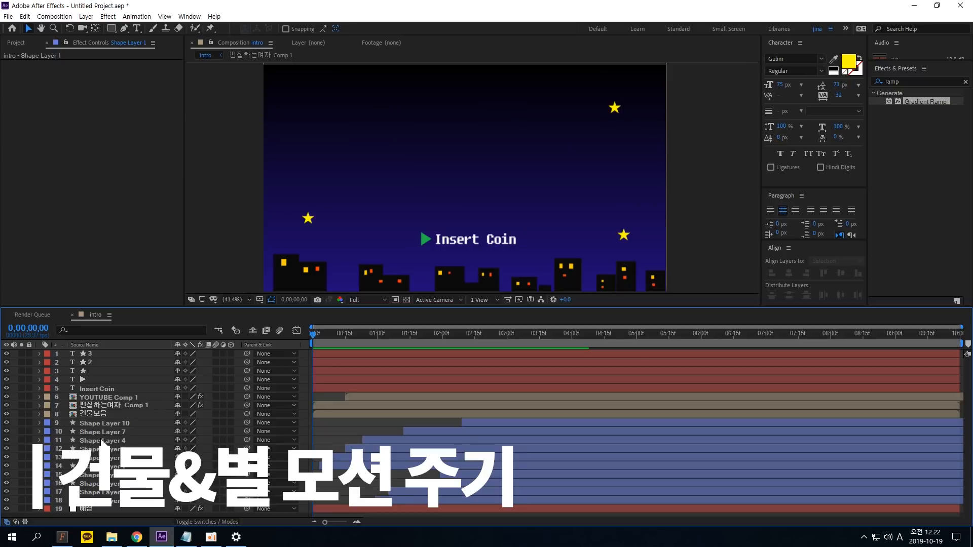
# Step: Add Position keyframes at 0;00;00;00 to the 건물모음 layer and the three star layers together
pyautogui.click(104, 414)
pyautogui.keyDown('shift'); pyautogui.click(105, 372); pyautogui.keyUp('shift')
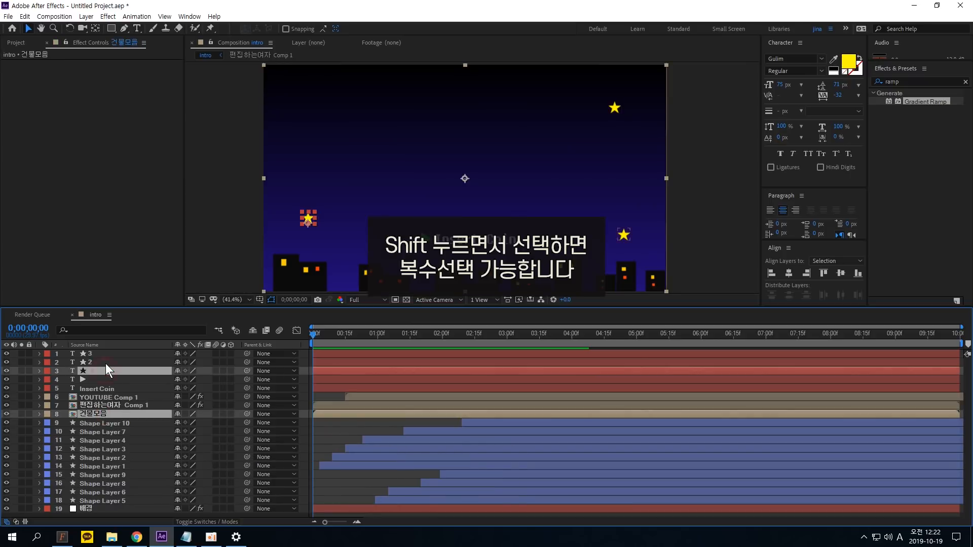
pyautogui.keyDown('shift'); pyautogui.click(106, 363); pyautogui.keyUp('shift')
pyautogui.keyDown('shift'); pyautogui.click(105, 355); pyautogui.keyUp('shift')
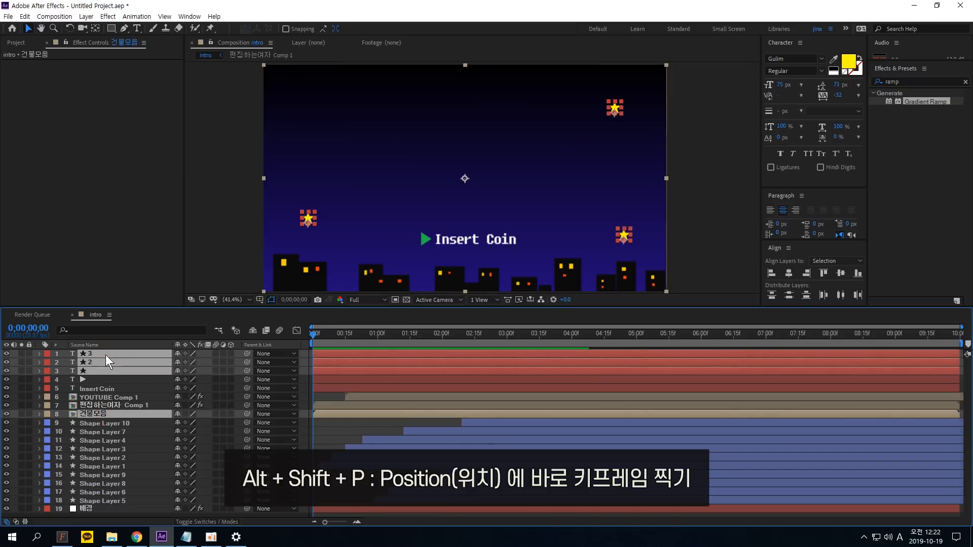
pyautogui.hotkey('alt', 'shift', 'p')
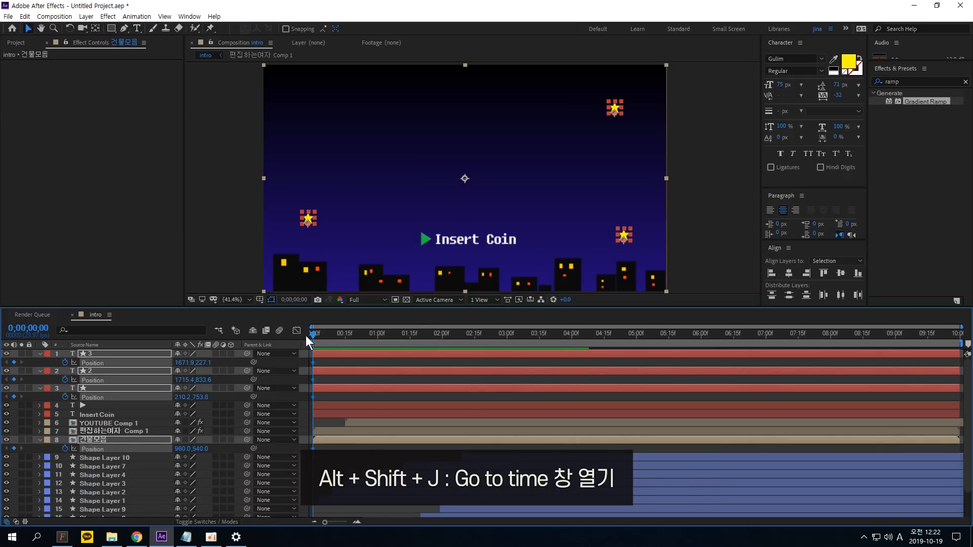
# Step: Go to 0;00;01;00 and add Position keyframes there for the skyline and the three stars
pyautogui.hotkey('alt', 'shift', 'j')
pyautogui.write('+1')
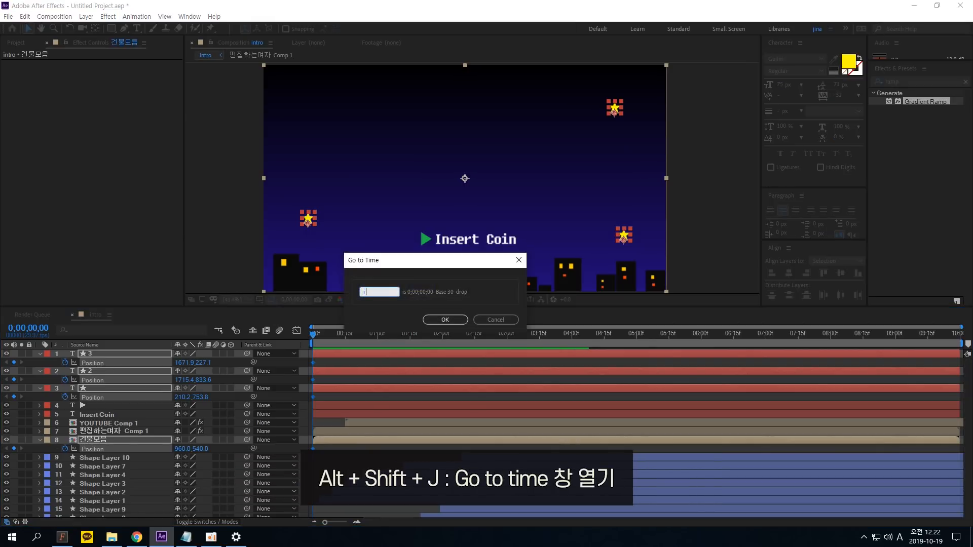
pyautogui.write('.')
pyautogui.press('Return')
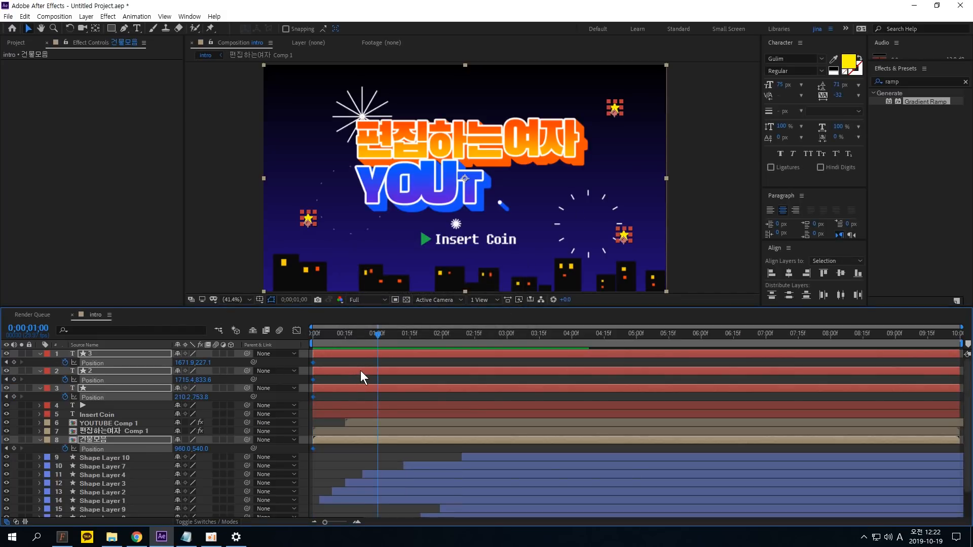
pyautogui.hotkey('alt', 'shift', 'p')
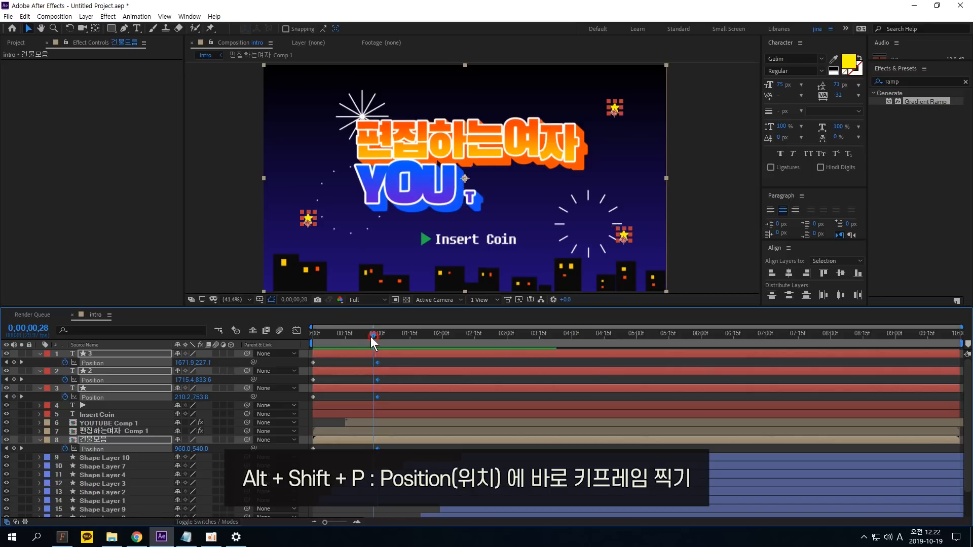
# Step: At 0;00;00;00, lower the skyline and three stars together by about 188.5 px, and preview them rising into place
pyautogui.moveTo(370, 336); pyautogui.dragTo(303, 336)
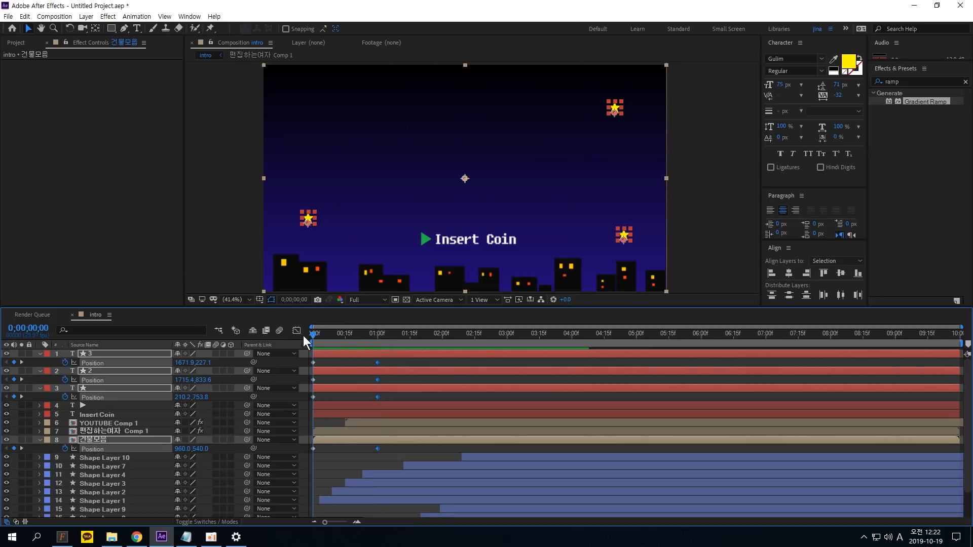
pyautogui.moveTo(345, 285); pyautogui.dragTo(390, 360)
pyautogui.click(390, 360)
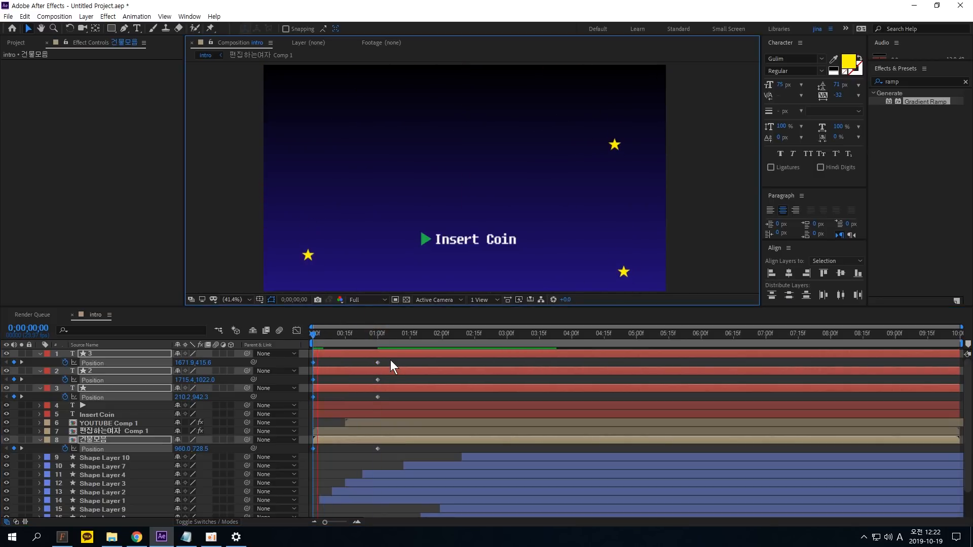
pyautogui.press('space')
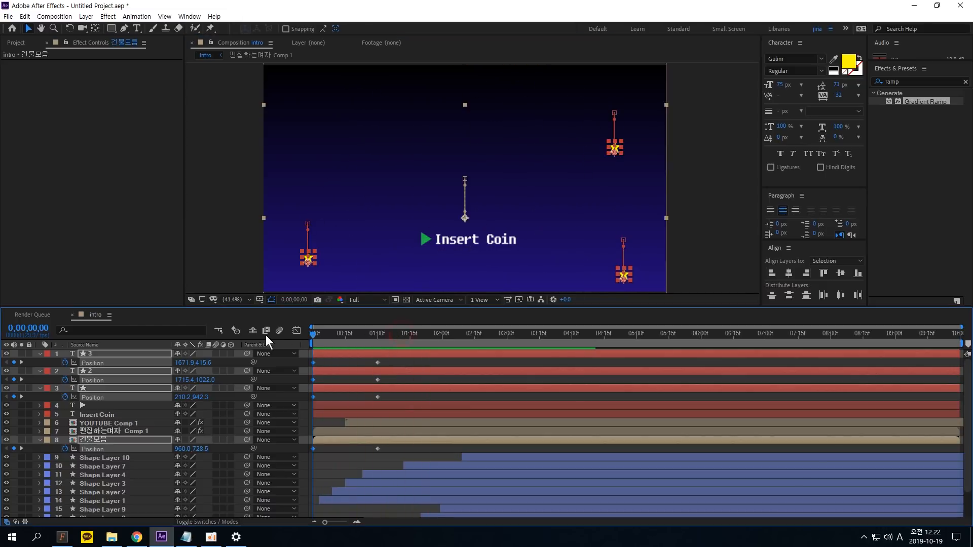
pyautogui.press('space')
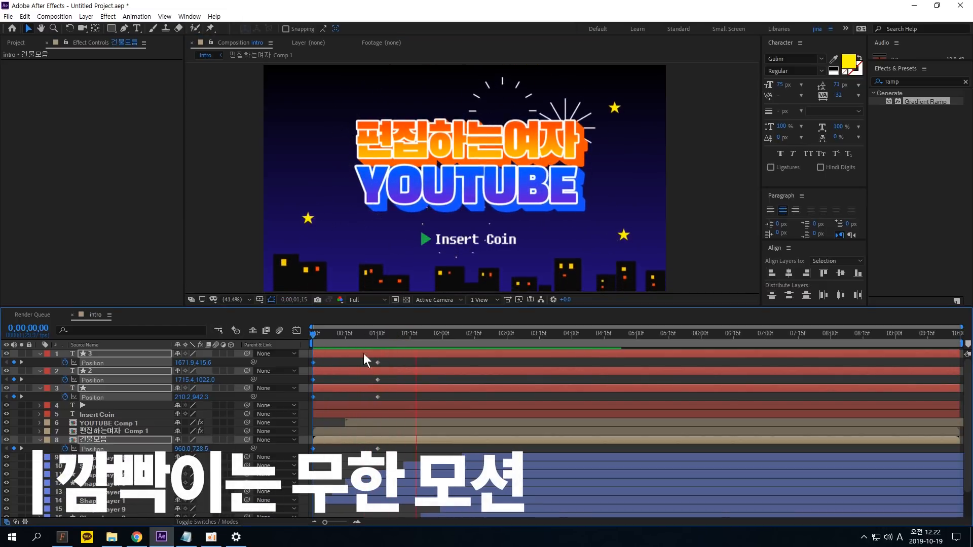
pyautogui.press('space')
# Step: Keyframe the green ▶ layer's Opacity at 100% on the first frame and 0% at 0;00;00;10
pyautogui.press('KP_4')
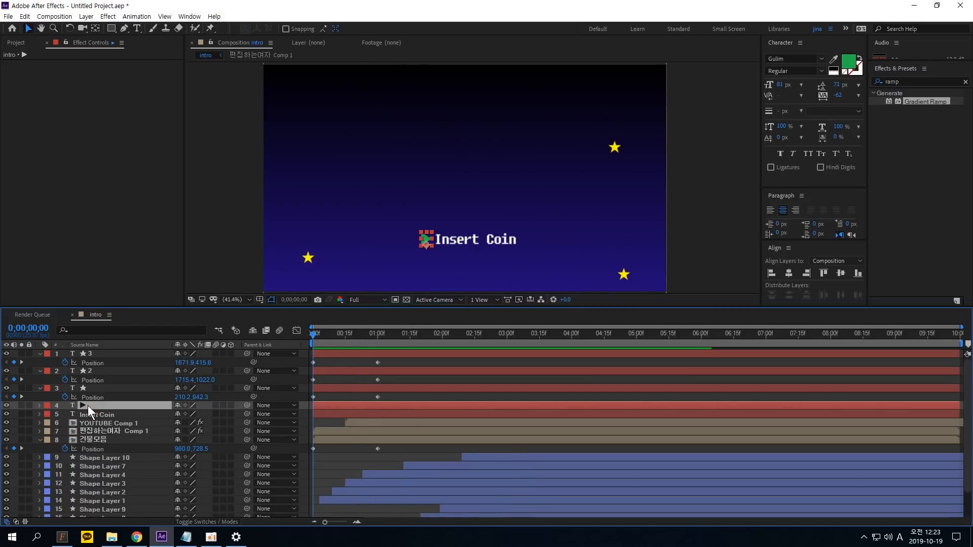
pyautogui.press('t')
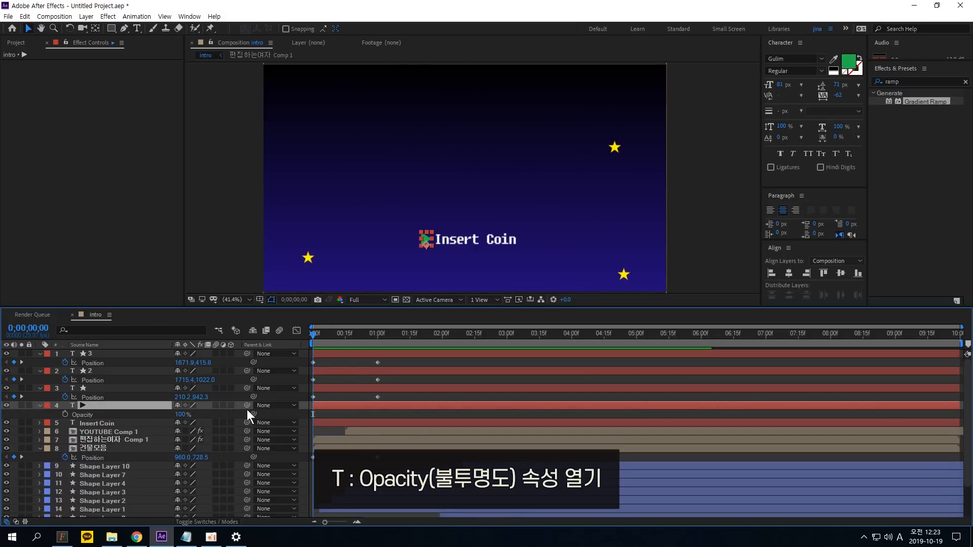
pyautogui.click(66, 414)
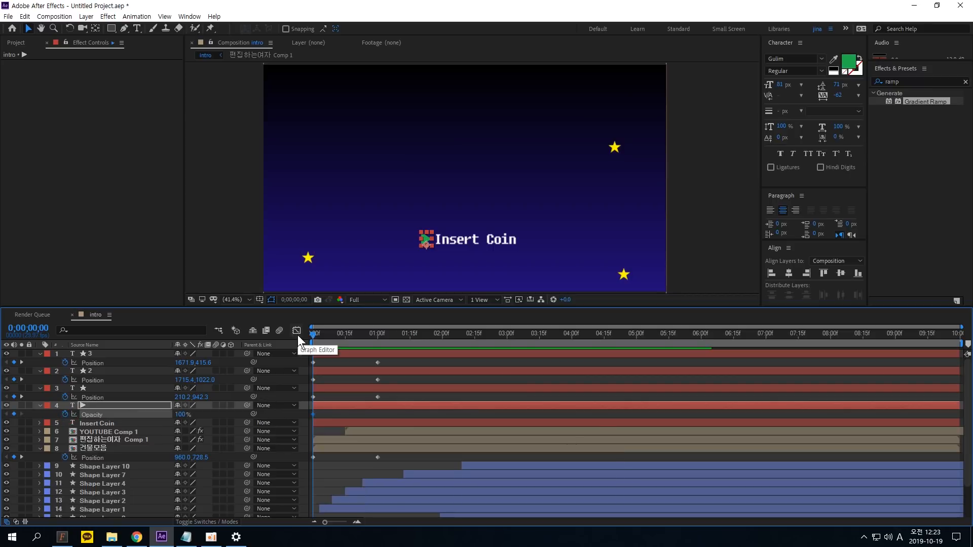
pyautogui.hotkey('shift', 'pagedown')
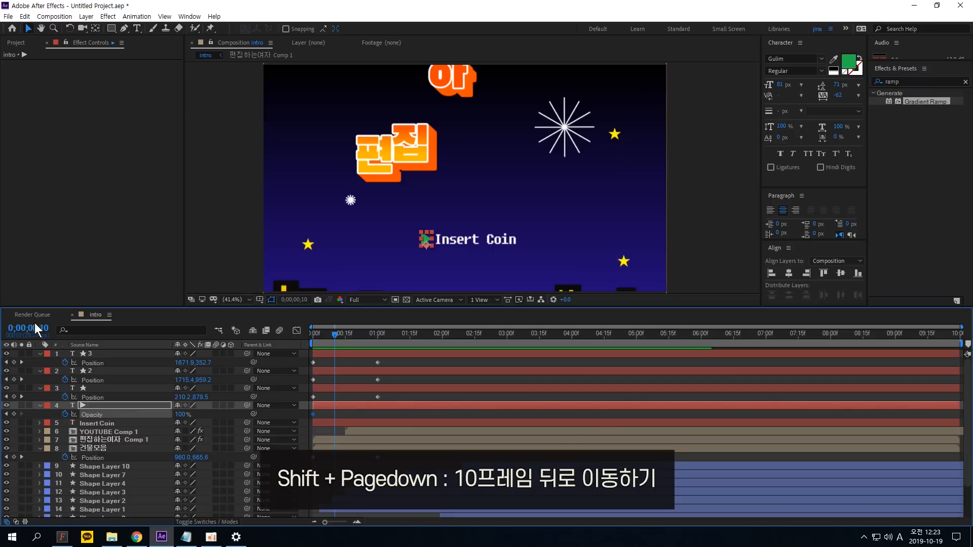
pyautogui.click(198, 412)
pyautogui.write('0')
pyautogui.press('Return')
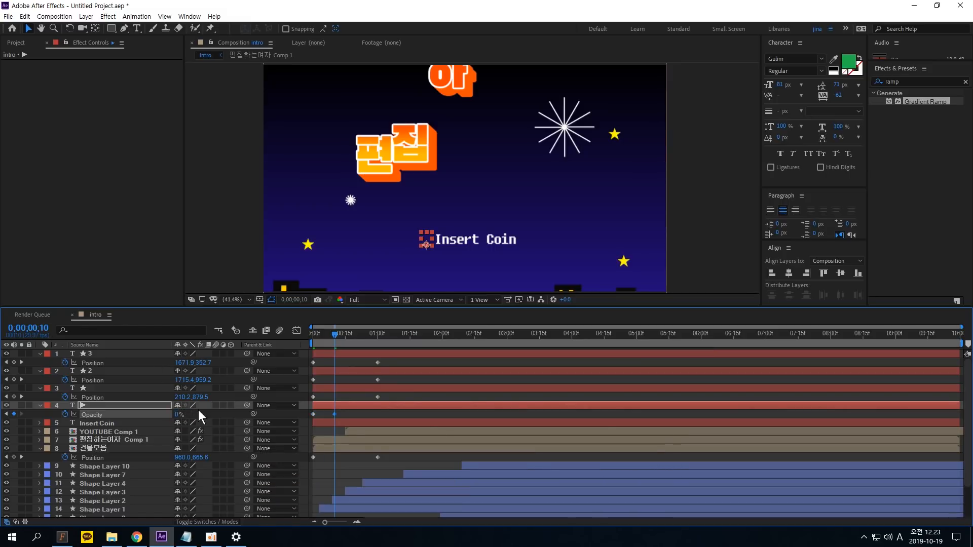
# Step: Add a 100% Opacity keyframe to the ▶ layer at 0;00;00;20 and preview the blink
pyautogui.hotkey('shift', 'pagedown')
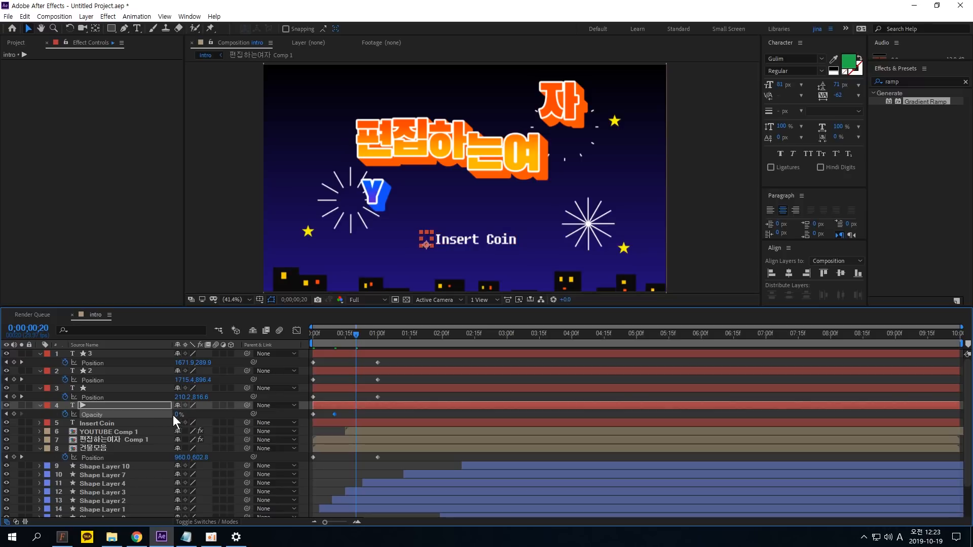
pyautogui.click(178, 414)
pyautogui.write('100')
pyautogui.press('Return')
pyautogui.press('space')
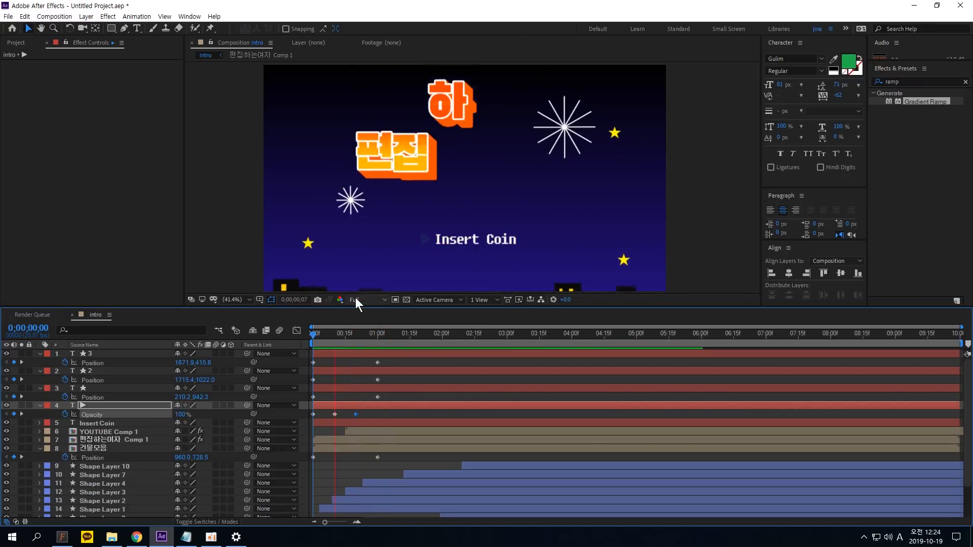
pyautogui.press('space')
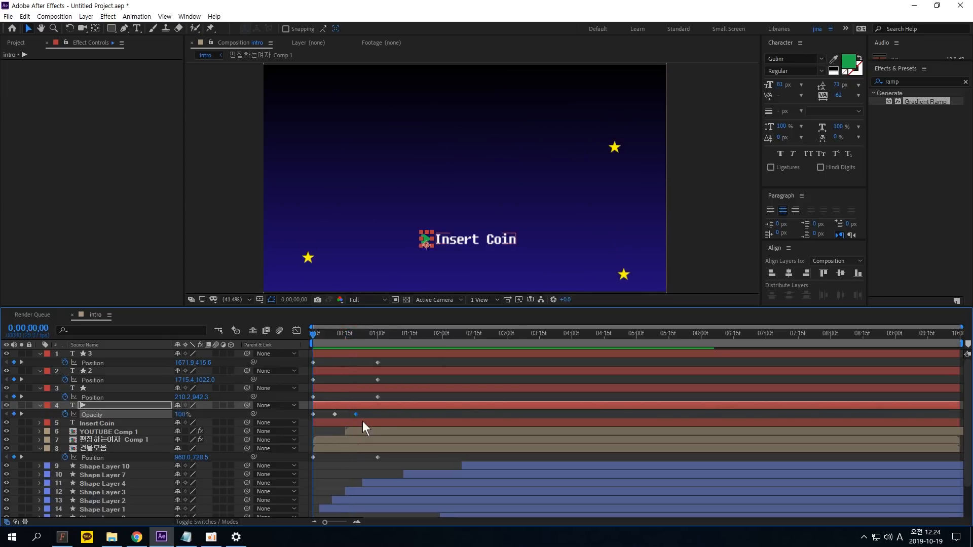
# Step: Convert the ▶ layer's three Opacity keyframes to hold keyframes, preview the blink, and return to the first frame
pyautogui.moveTo(391, 418); pyautogui.dragTo(308, 418)
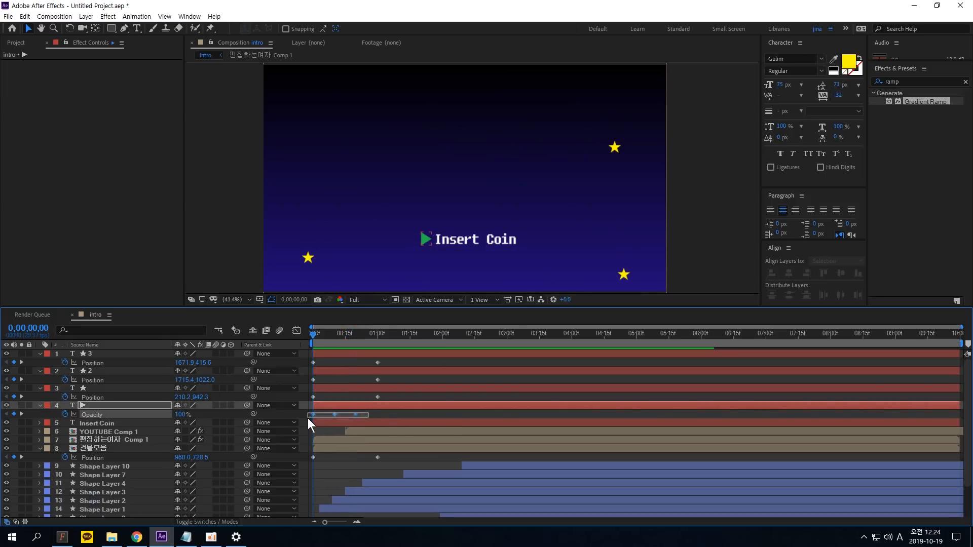
pyautogui.rightClick(335, 415)
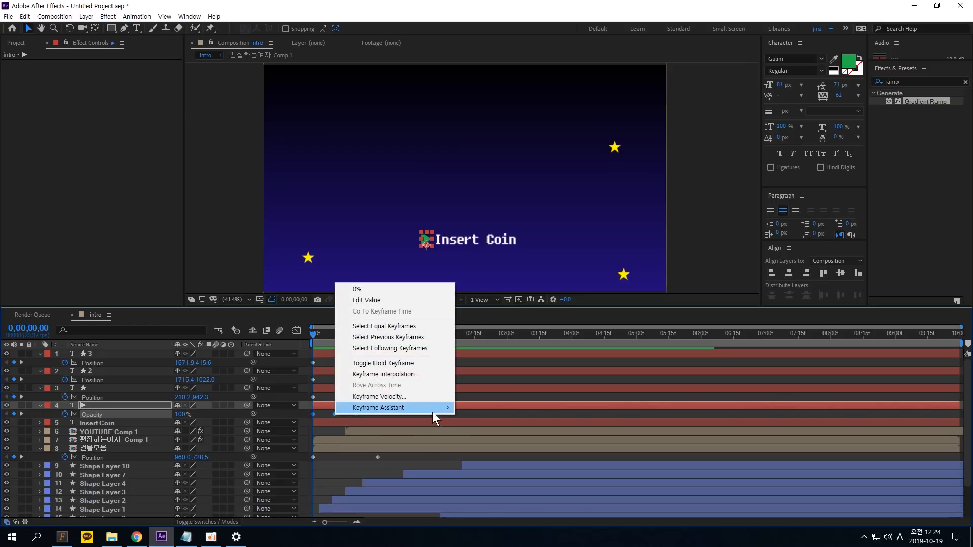
pyautogui.click(415, 367)
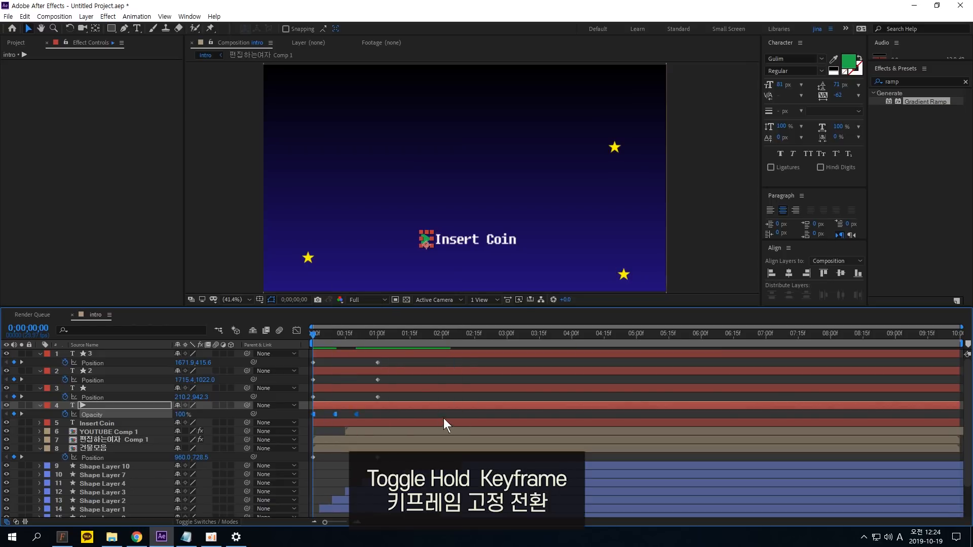
pyautogui.press('space')
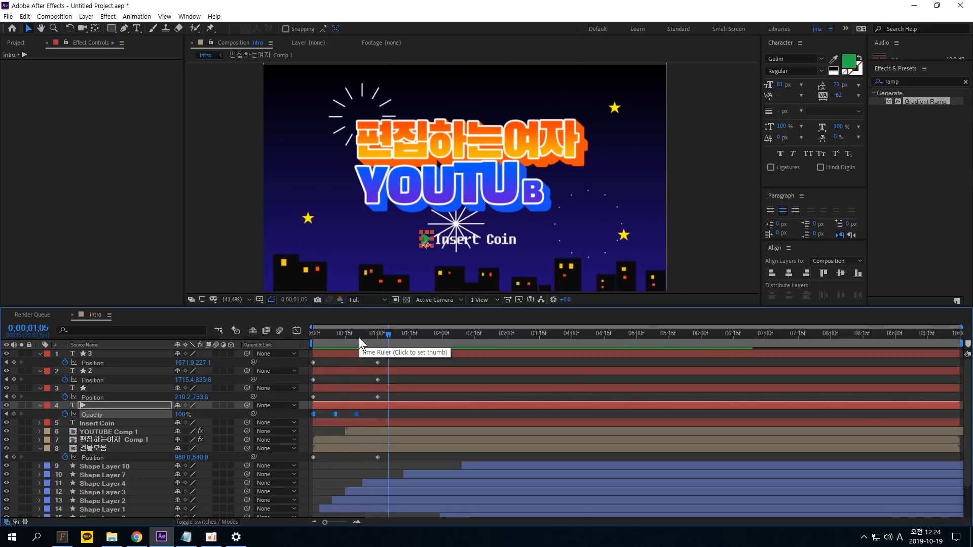
pyautogui.press('Home')
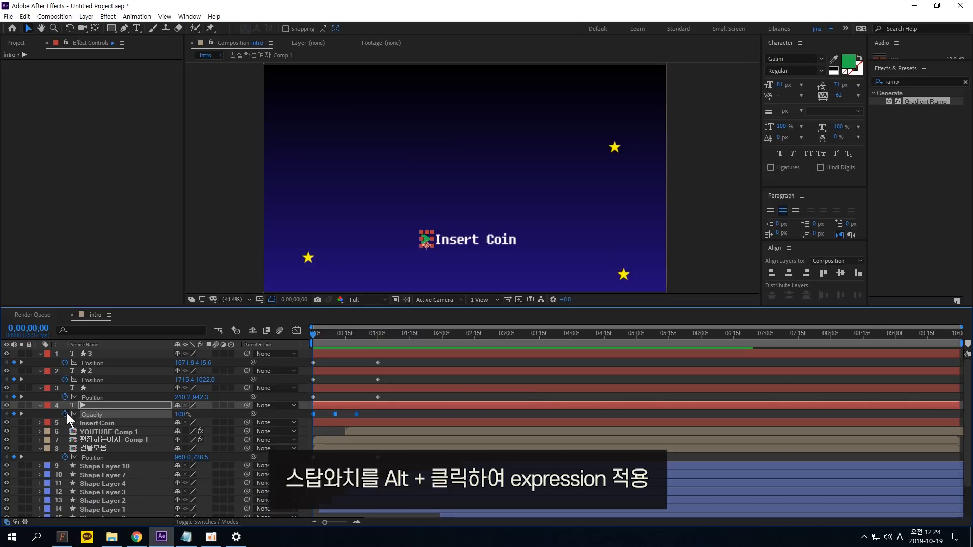
# Step: Add the expression loopOut(type = "cycle", numKeyframes = 0) to the ▶ layer's Opacity and preview the looping blink
pyautogui.keyDown('alt'); pyautogui.click(66, 415); pyautogui.keyUp('alt')
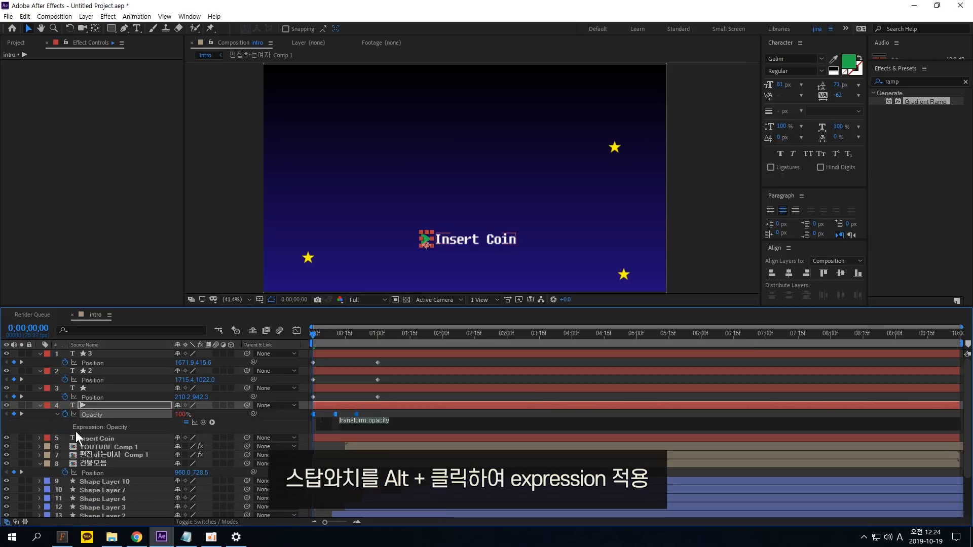
pyautogui.click(213, 422)
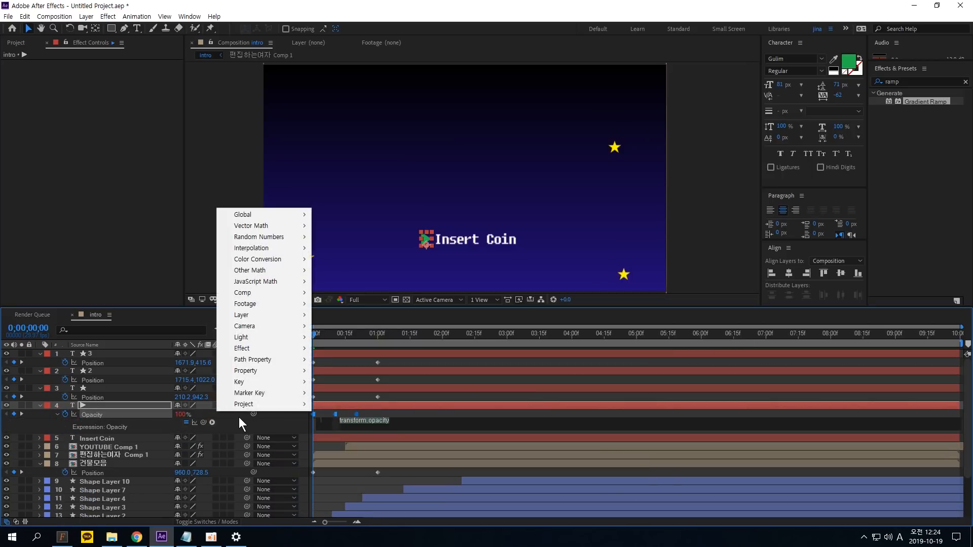
pyautogui.click(267, 371)
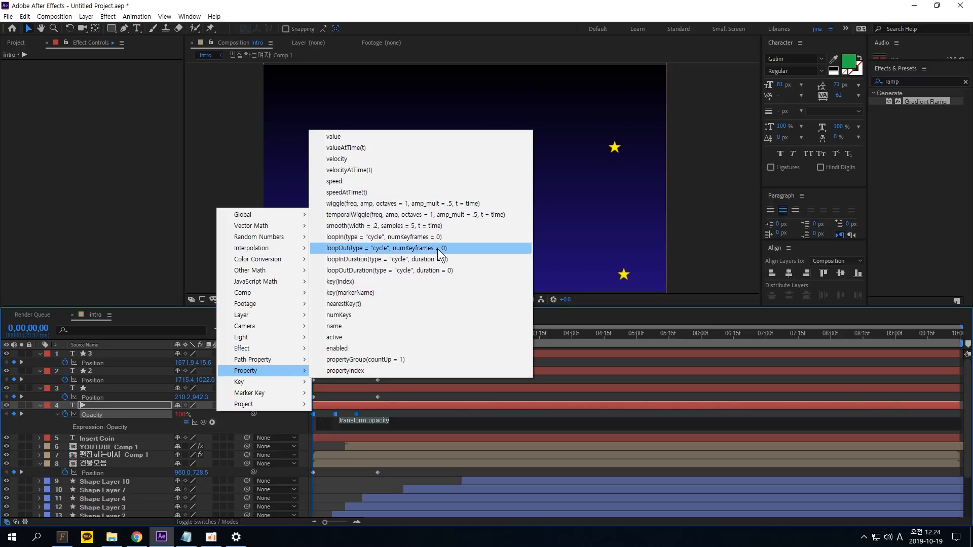
pyautogui.click(416, 248)
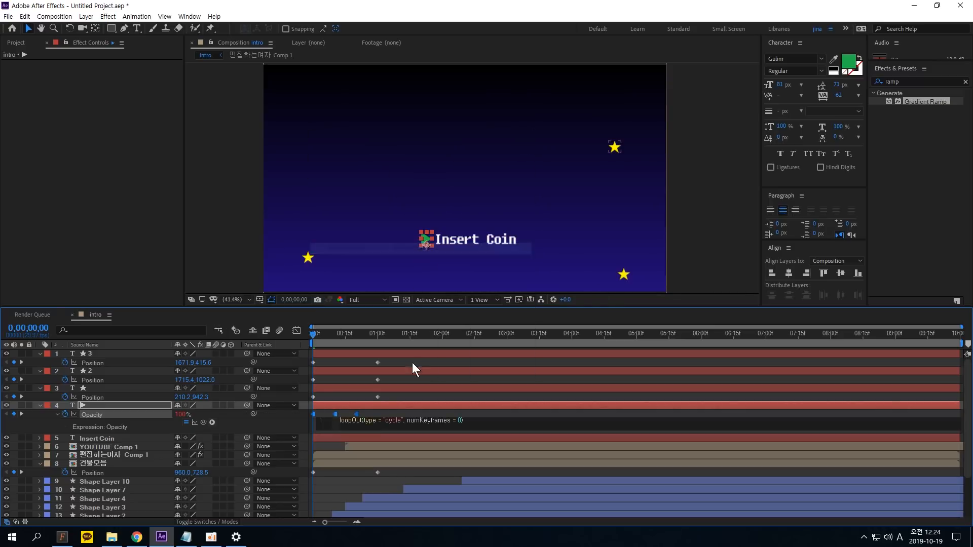
pyautogui.click(343, 398)
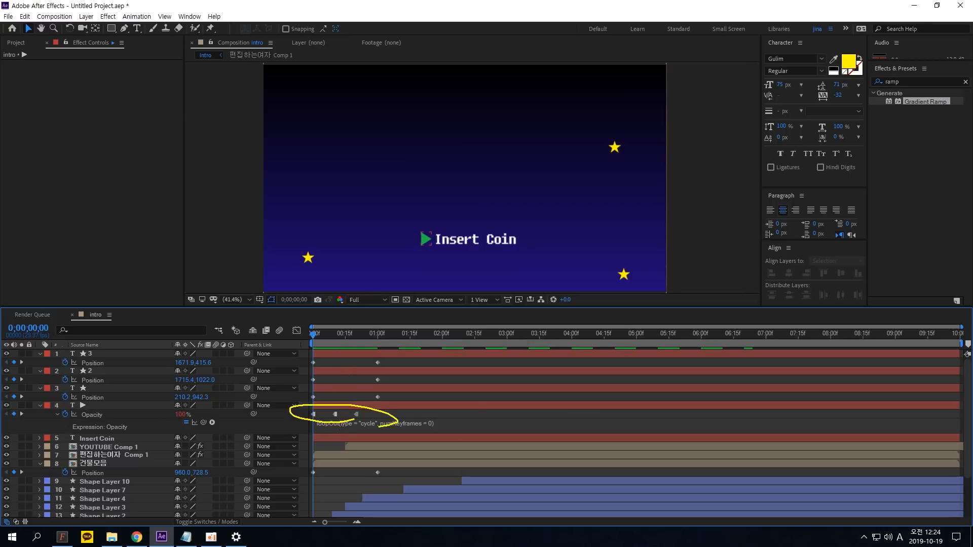
pyautogui.press('space')
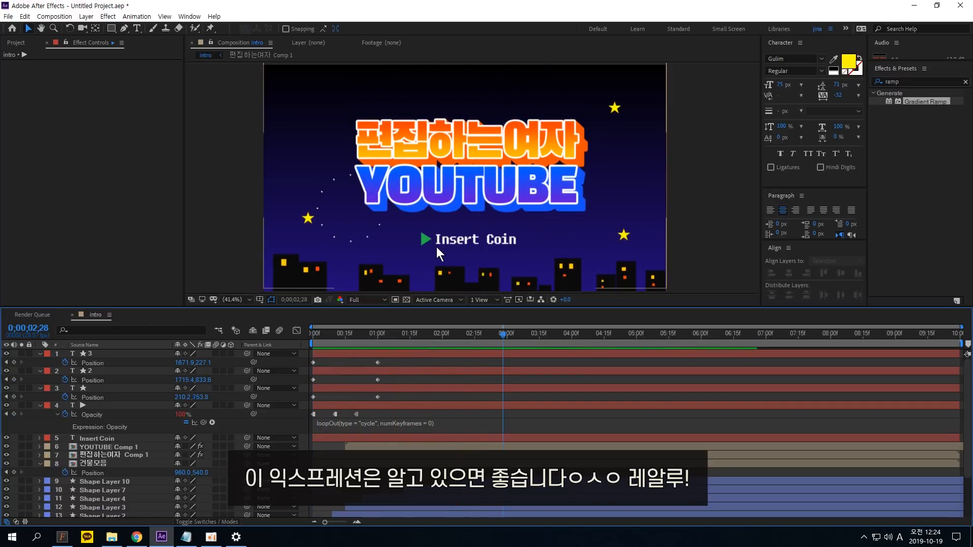
pyautogui.click(448, 334)
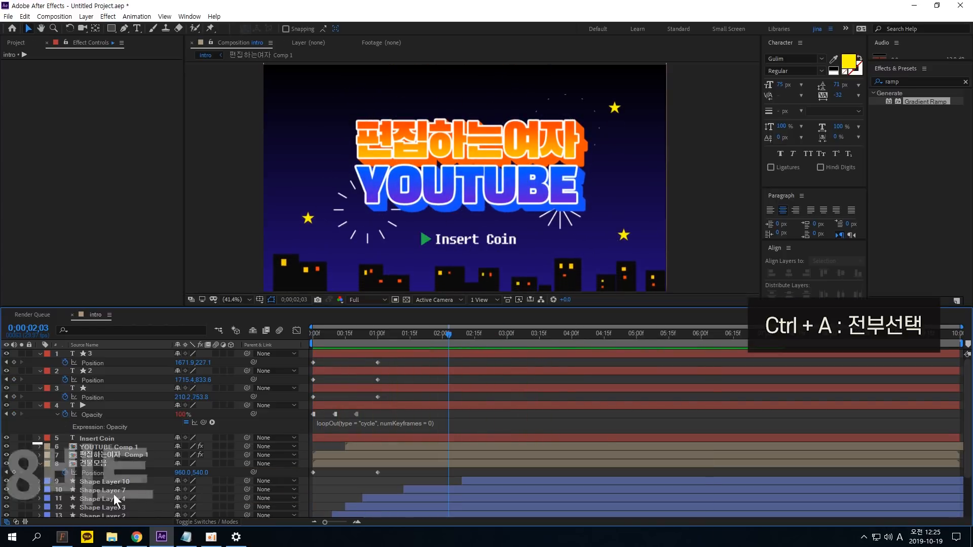
# Step: Collapse the properties of all layers and add a new adjustment layer at the top of the intro composition
pyautogui.hotkey('ctrl', 'a')
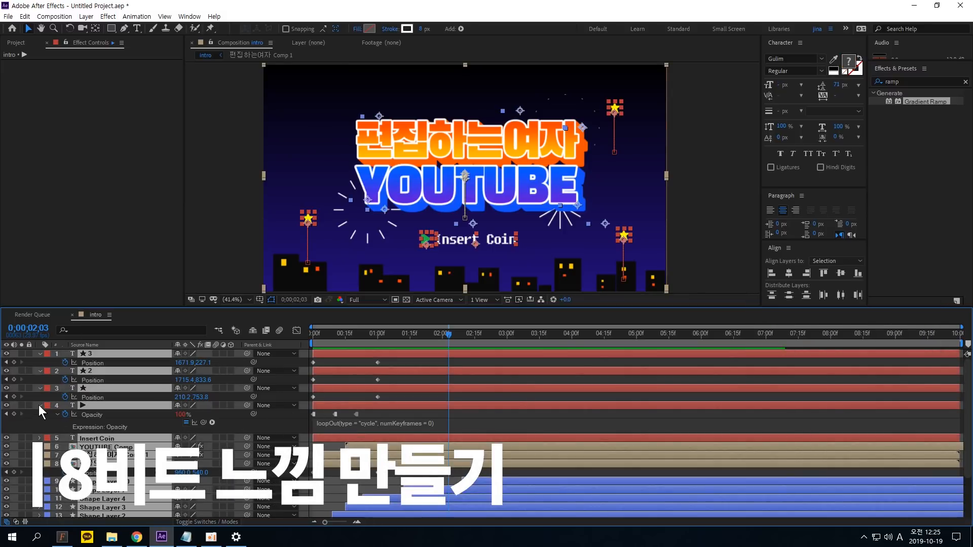
pyautogui.click(40, 406)
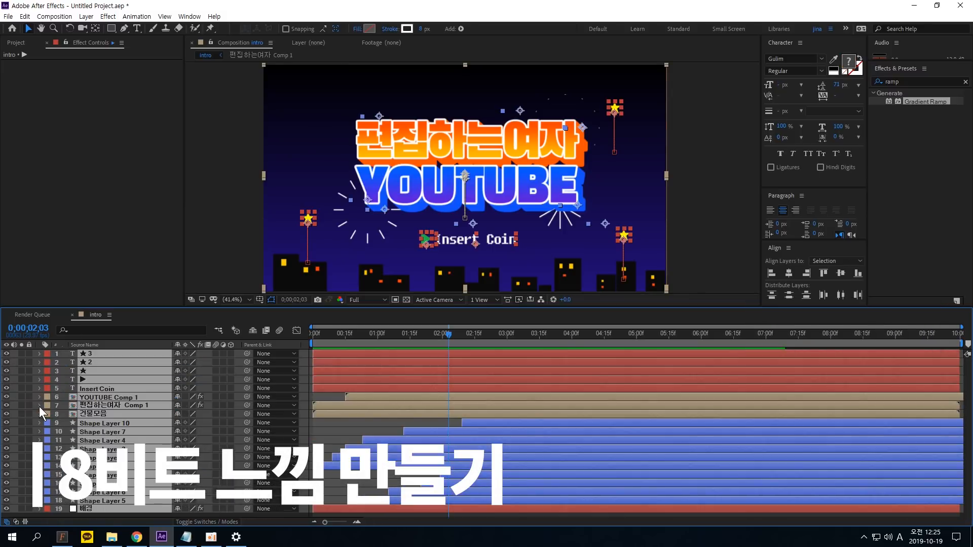
pyautogui.click(351, 427)
pyautogui.click(87, 16)
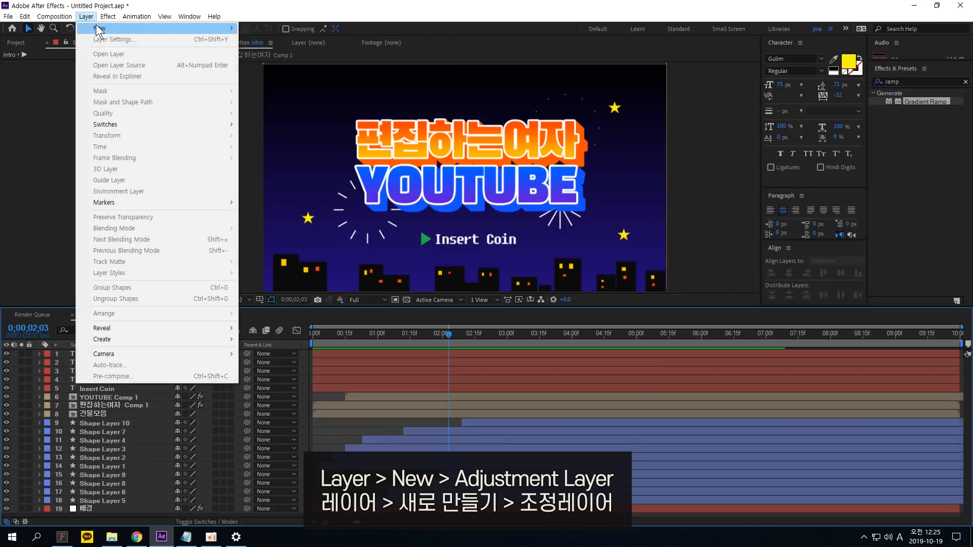
pyautogui.moveTo(99, 29)
pyautogui.click(336, 92)
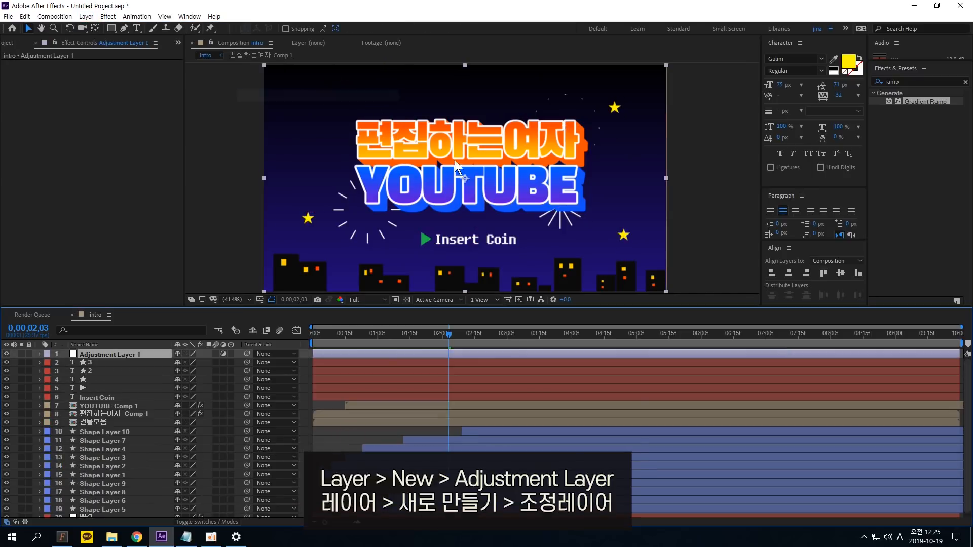
# Step: Move the Insert Coin layer above Adjustment Layer 1, and select the adjustment layer
pyautogui.click(96, 398)
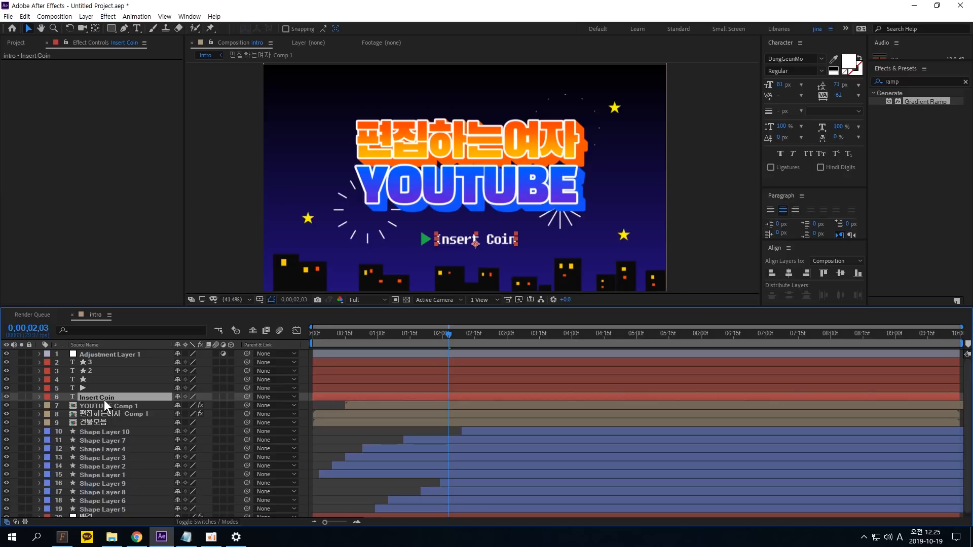
pyautogui.moveTo(105, 400); pyautogui.dragTo(102, 351)
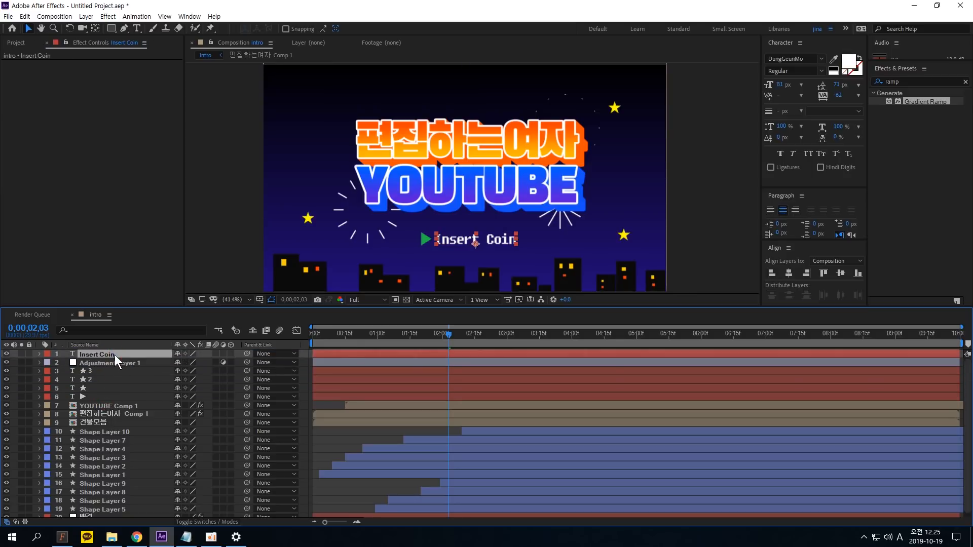
pyautogui.click(116, 360)
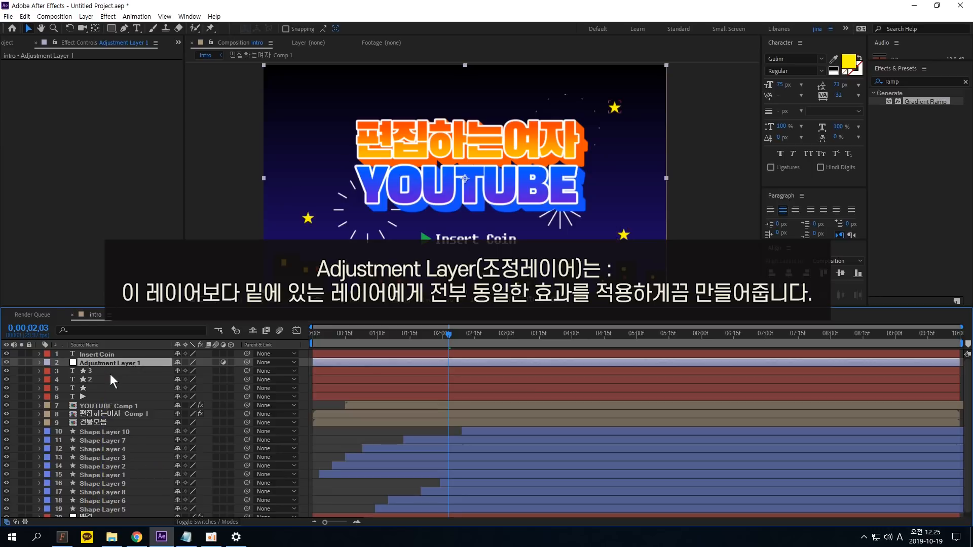
# Step: Find the Posterize Time effect, apply it to Adjustment Layer 1, and preview the choppier motion
pyautogui.click(905, 74)
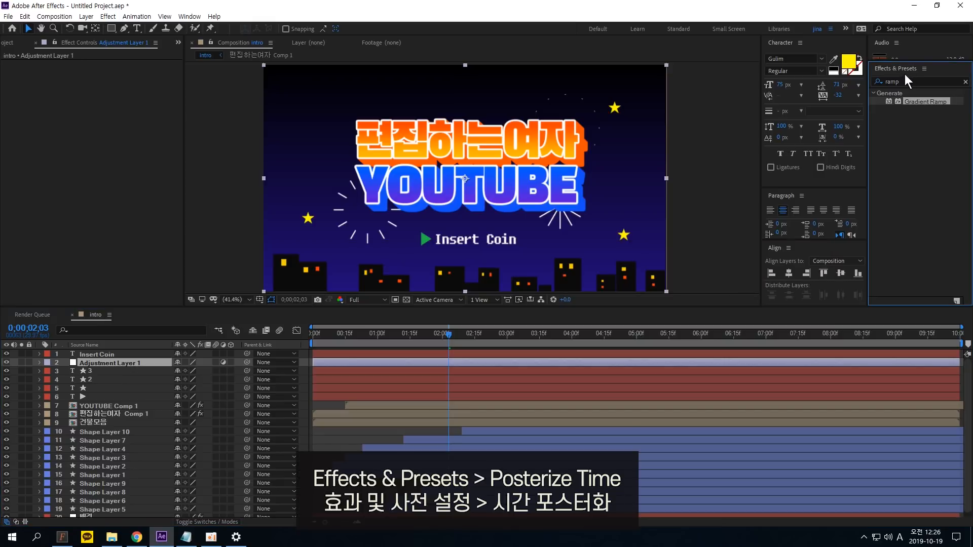
pyautogui.doubleClick(909, 80)
pyautogui.write('pos')
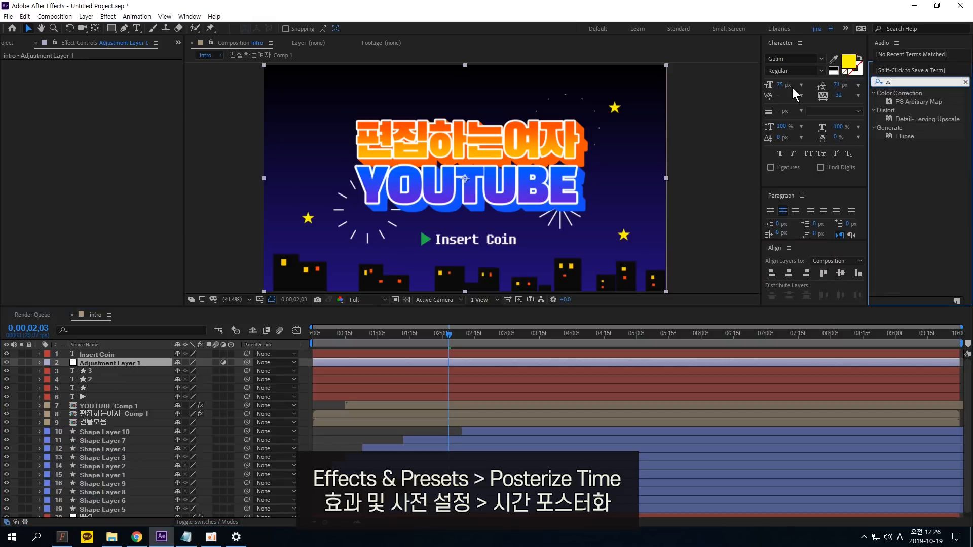
pyautogui.write('te')
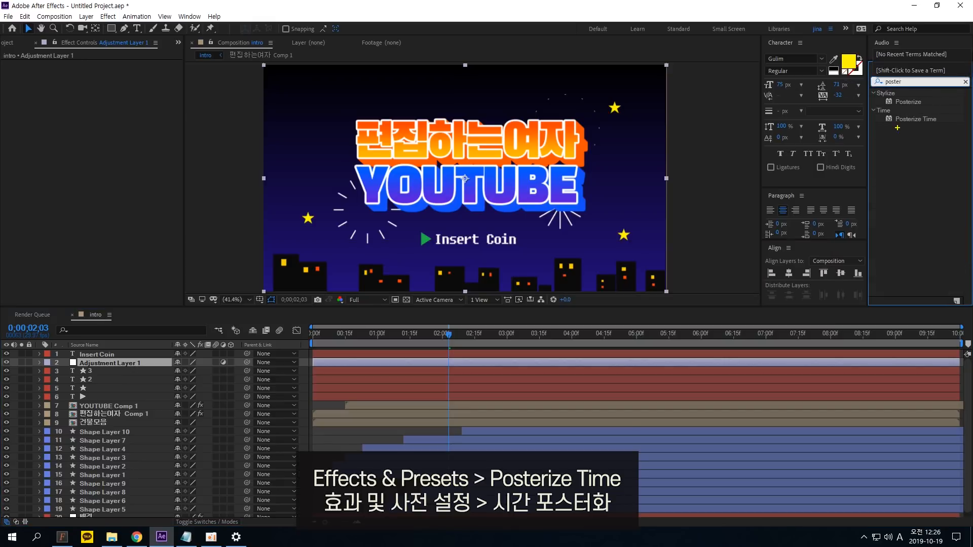
pyautogui.write('r')
pyautogui.click(902, 122)
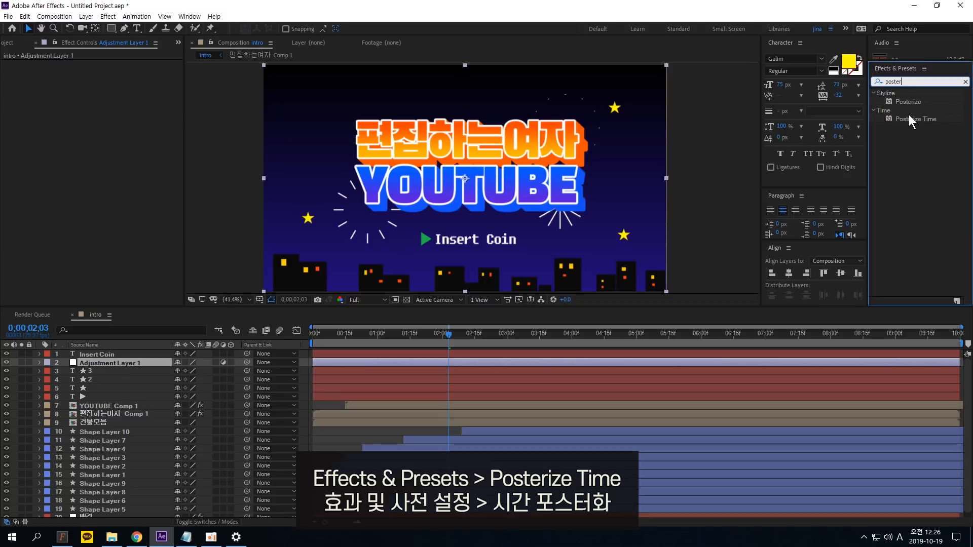
pyautogui.moveTo(909, 117); pyautogui.dragTo(115, 361)
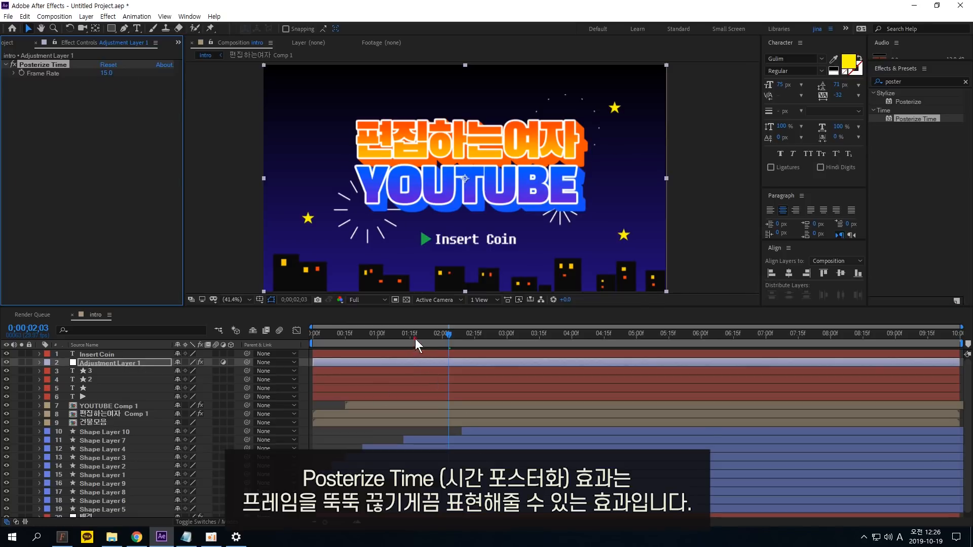
pyautogui.press('space')
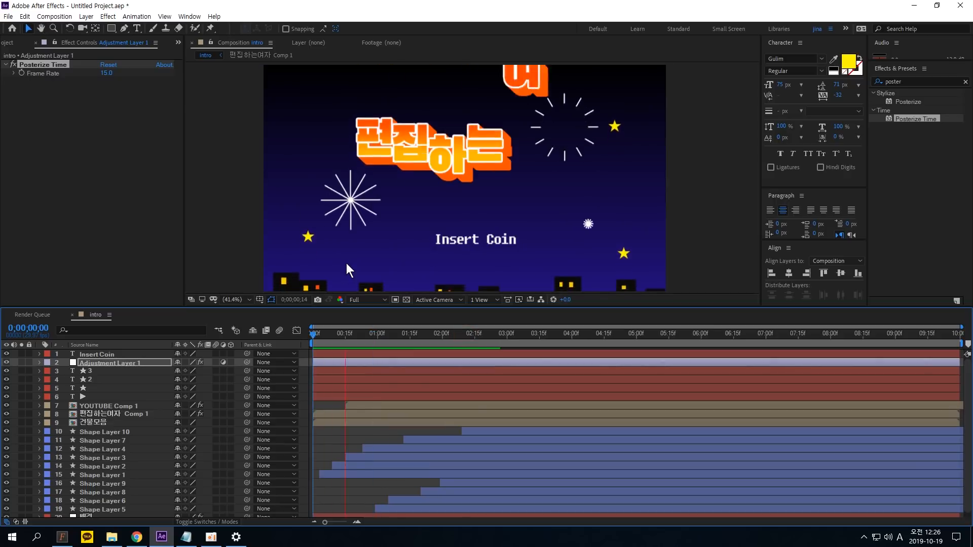
pyautogui.press('space')
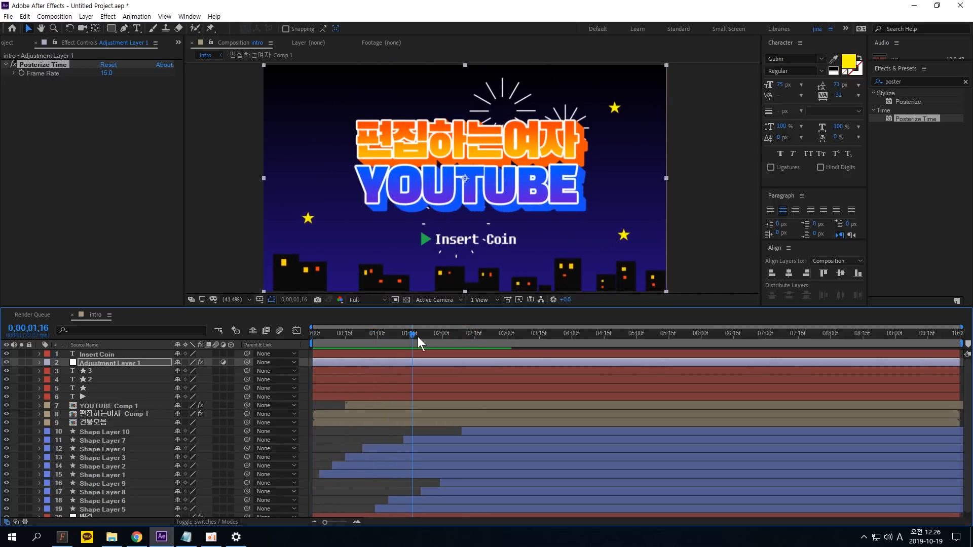
# Step: Set the Posterize Time frame rate to 10 and preview the animation
pyautogui.click(106, 73)
pyautogui.write('1')
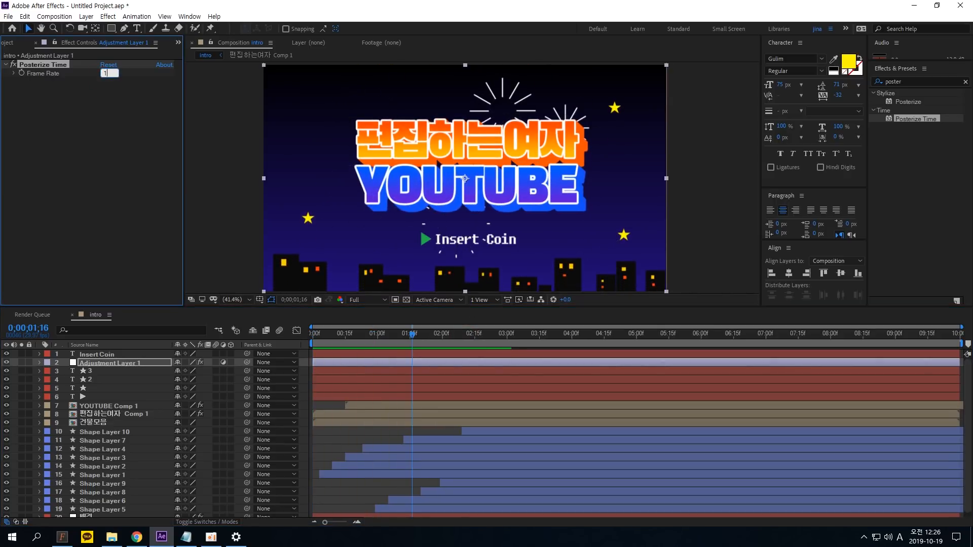
pyautogui.write('0')
pyautogui.press('Return')
pyautogui.press('space')
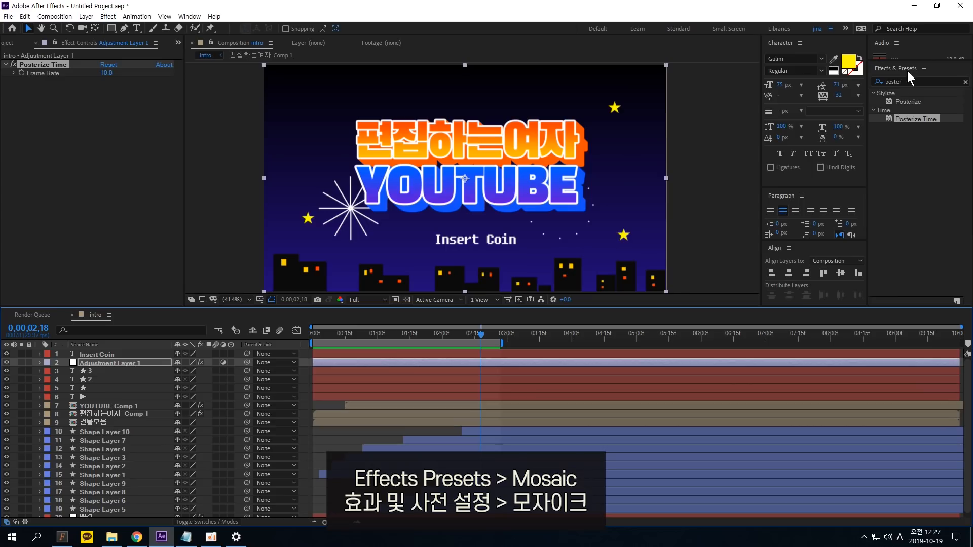
# Step: Find the Stylize effect Mosaic and apply it to Adjustment Layer 1
pyautogui.click(909, 80)
pyautogui.write('m')
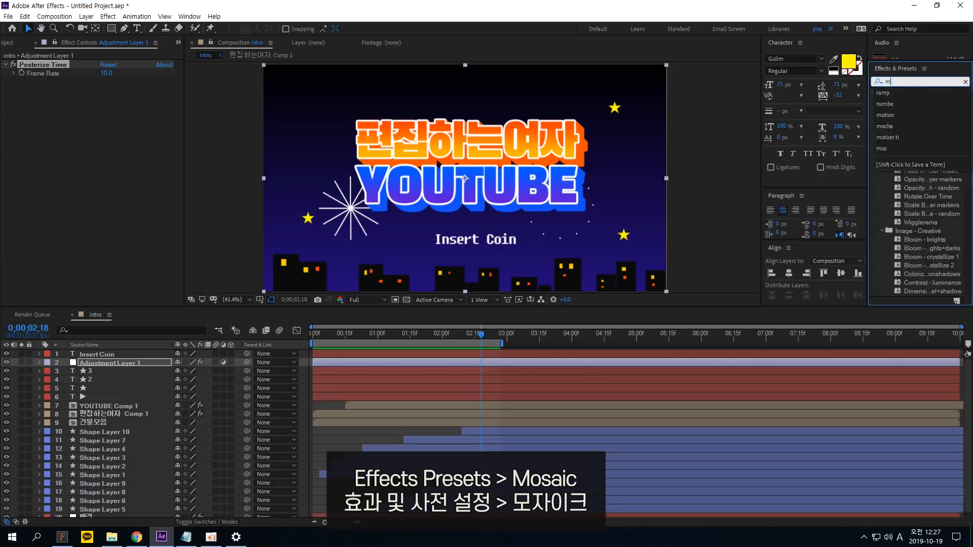
pyautogui.write('osaic')
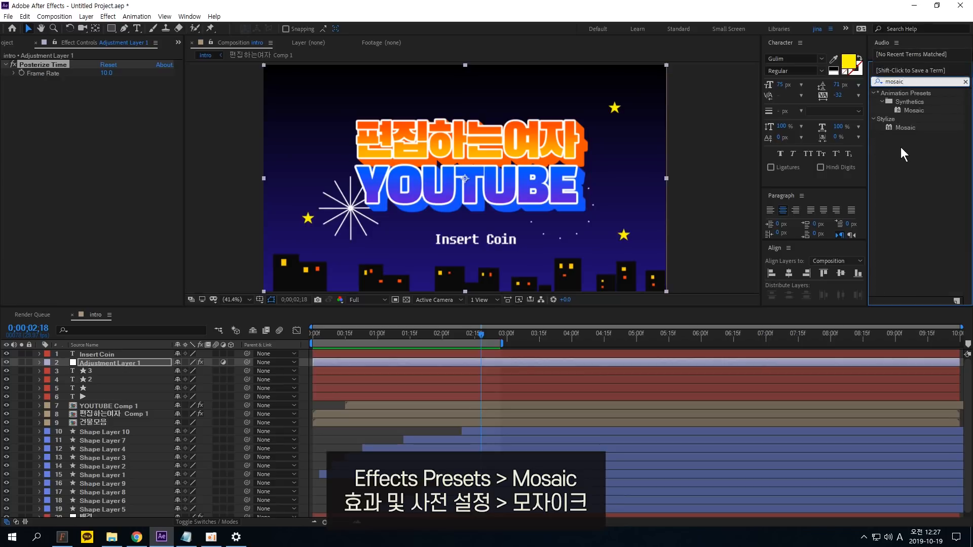
pyautogui.click(907, 128)
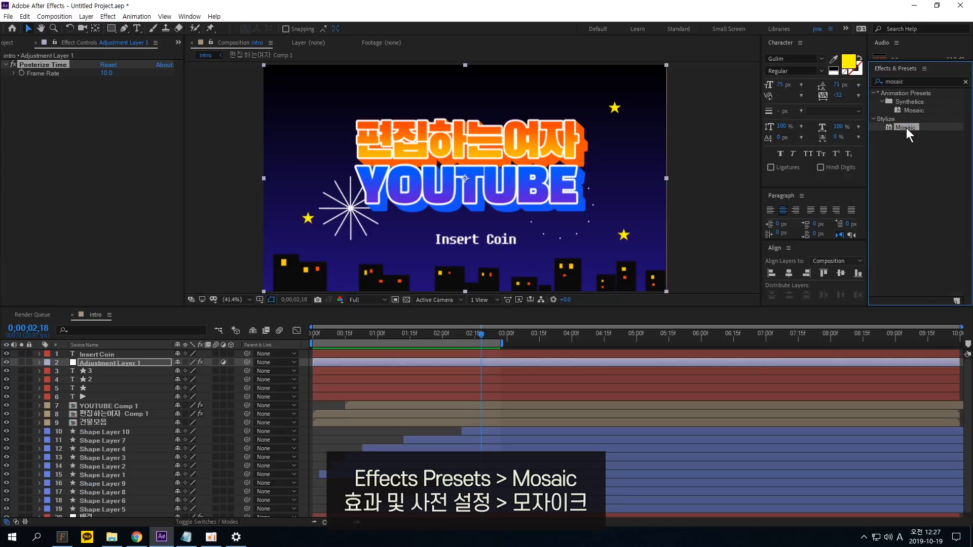
pyautogui.moveTo(906, 128); pyautogui.dragTo(118, 364)
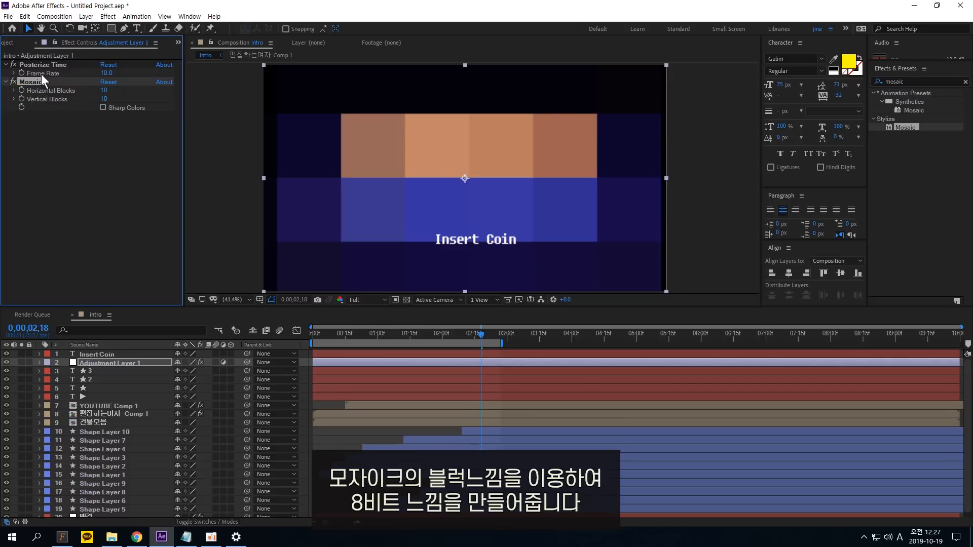
# Step: Set the Mosaic effect's horizontal and vertical blocks to 550 each and enable Sharp Colors
pyautogui.click(104, 91)
pyautogui.write('550')
pyautogui.press('Return')
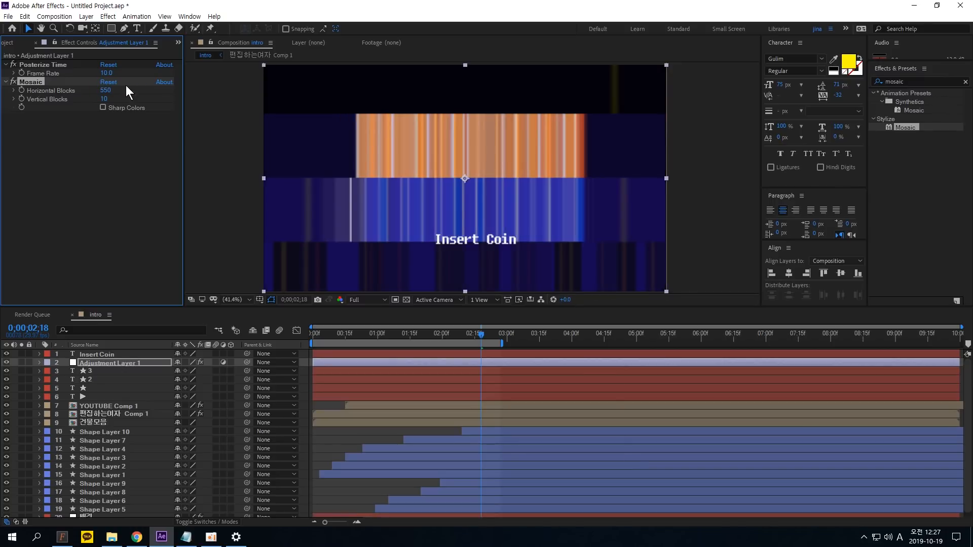
pyautogui.write('550')
pyautogui.press('Return')
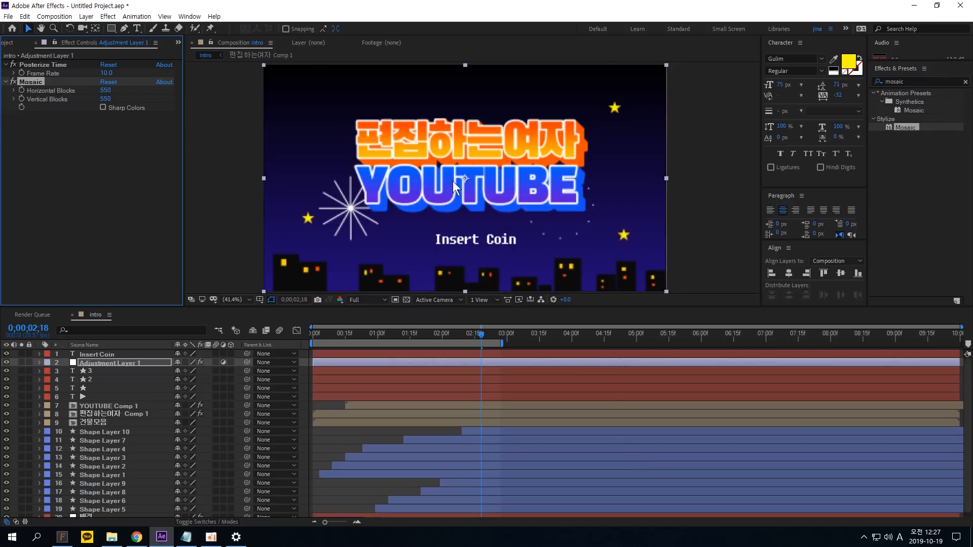
pyautogui.moveTo(90, 100); pyautogui.dragTo(162, 117)
pyautogui.click(103, 106)
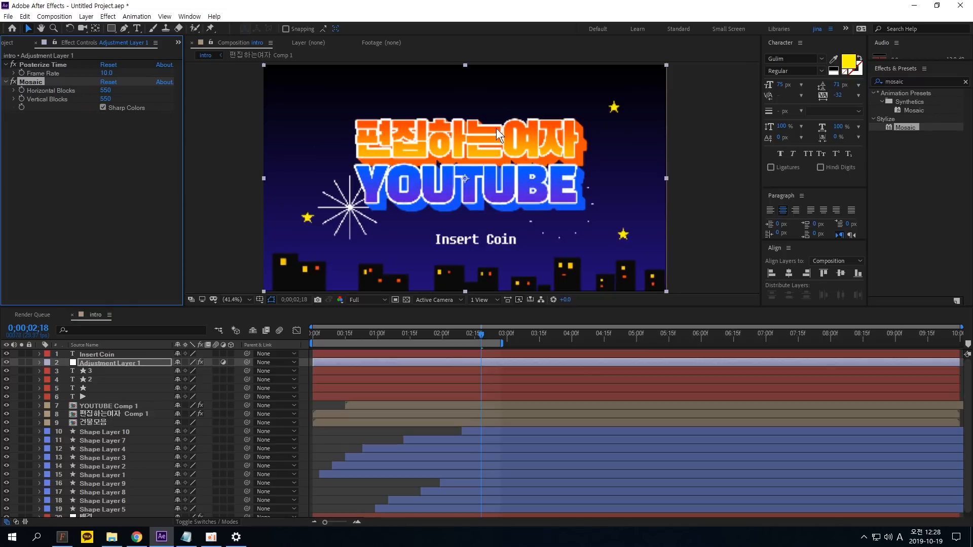
# Step: Try 800 horizontal and 800 vertical blocks in Adjustment Layer 1's Mosaic effect
pyautogui.click(108, 90)
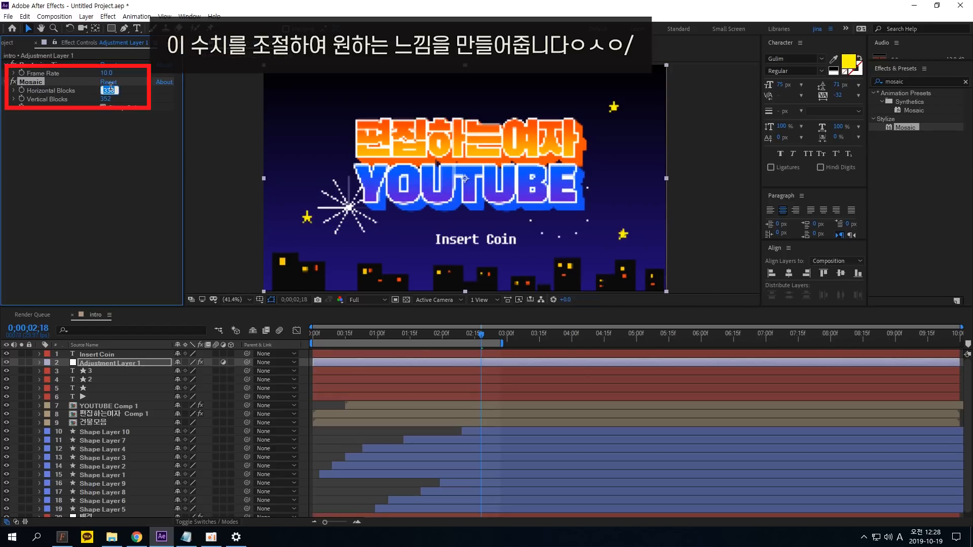
pyautogui.write('800')
pyautogui.press('Tab')
pyautogui.write('800')
pyautogui.press('Return')
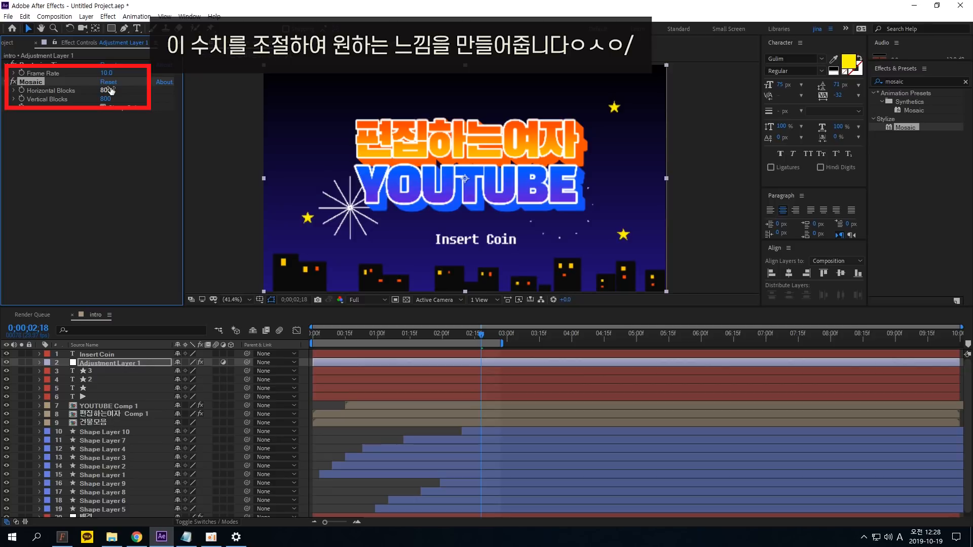
# Step: Try 500 horizontal and vertical Mosaic blocks, restore both to 550, and preview the animation
pyautogui.click(106, 90)
pyautogui.write('500')
pyautogui.press('Tab')
pyautogui.write('55')
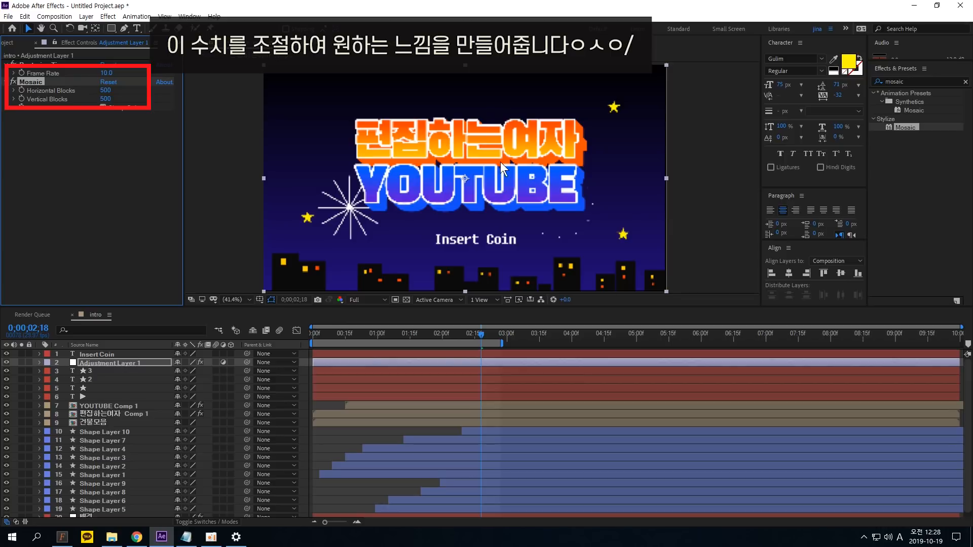
pyautogui.press('.')
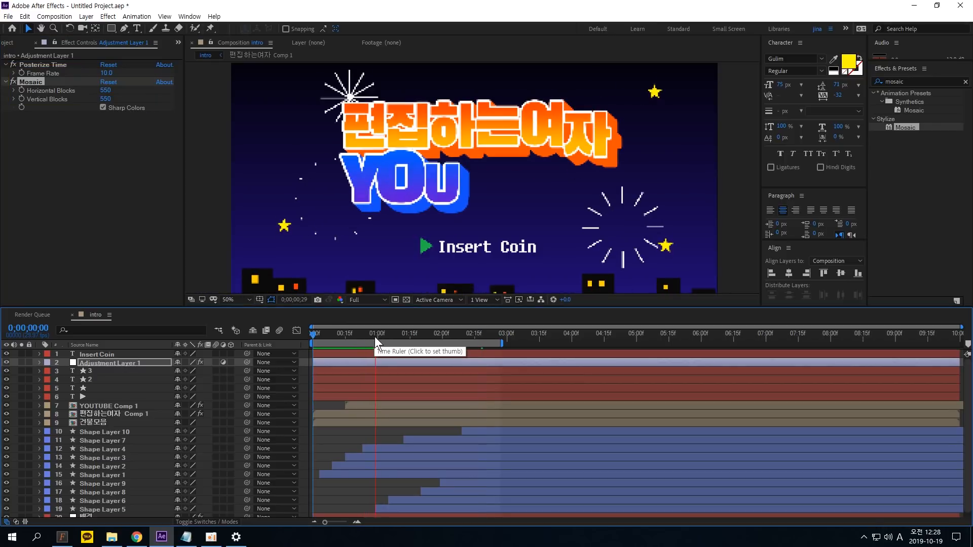
# Step: At 0;00;00;26, switch the ★ text layer (layer 5) to draft quality so its pixel edges stay sharp
pyautogui.click(368, 335)
pyautogui.scroll(3, 280, 238)
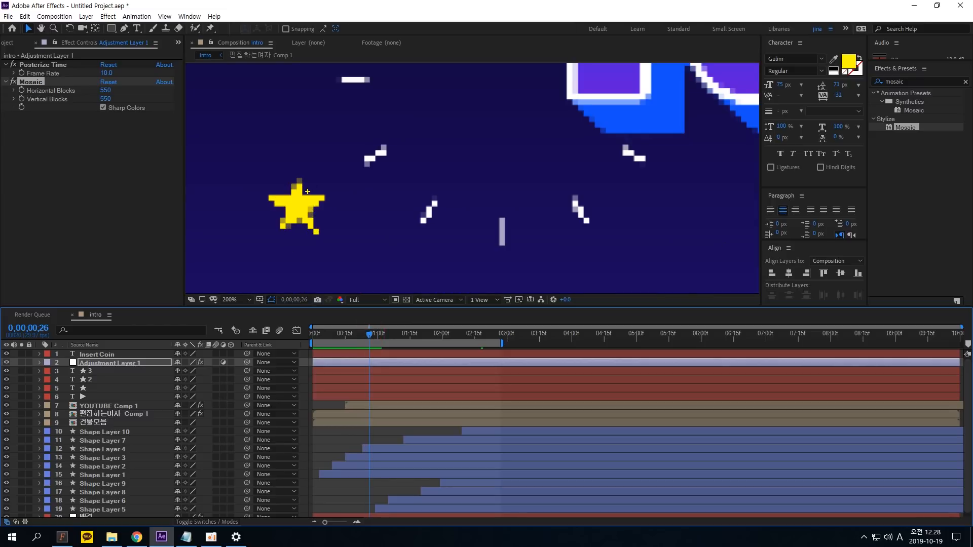
pyautogui.moveTo(277, 181)
pyautogui.mouseDown()
pyautogui.moveTo(281, 195)
pyautogui.moveTo(295, 179)
pyautogui.mouseUp()
pyautogui.press('Escape')
pyautogui.click(193, 389)
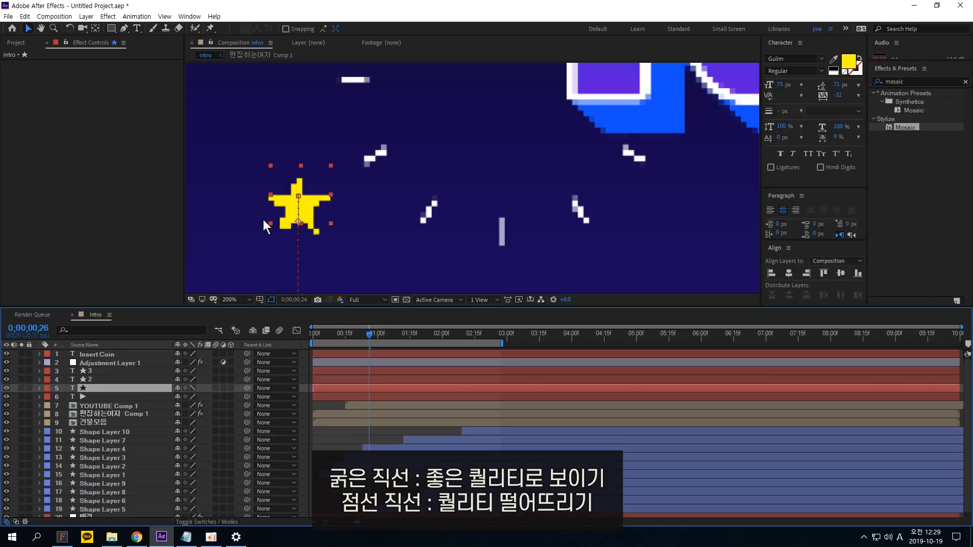
# Step: Switch the other star, arrow, title comp, building, burst and background layers to draft quality
pyautogui.scroll(-4, 350, 112)
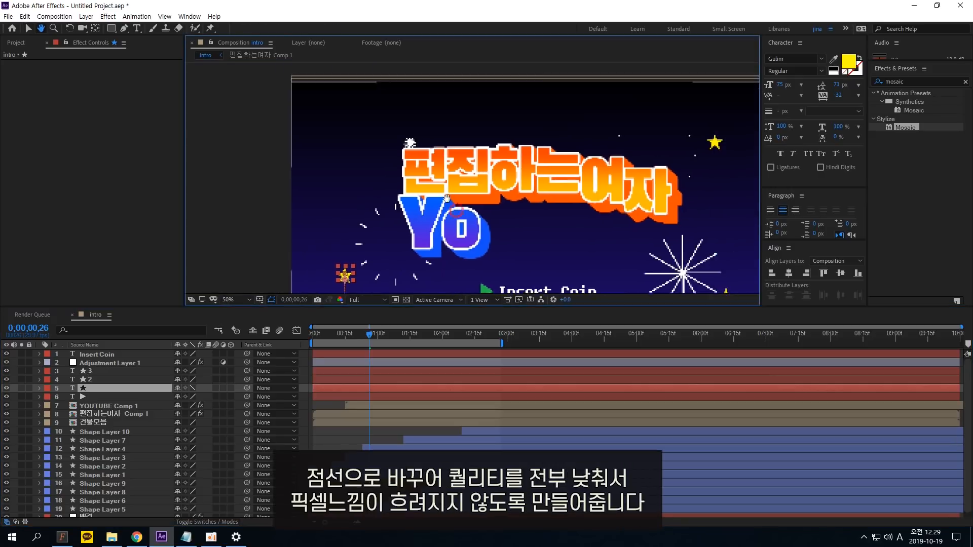
pyautogui.click(709, 136)
pyautogui.scroll(-1, 178, 417)
pyautogui.click(193, 410)
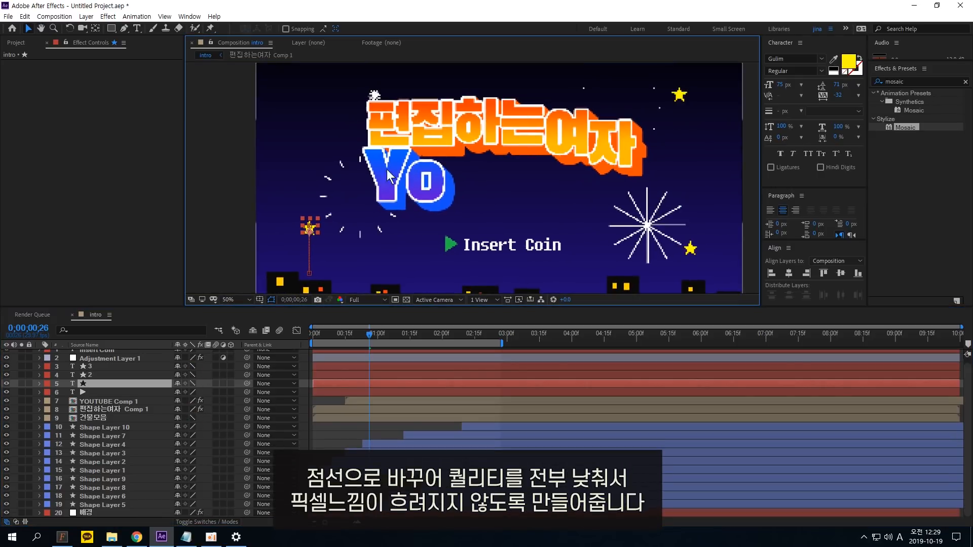
pyautogui.moveTo(194, 400); pyautogui.dragTo(192, 505)
pyautogui.click(649, 147)
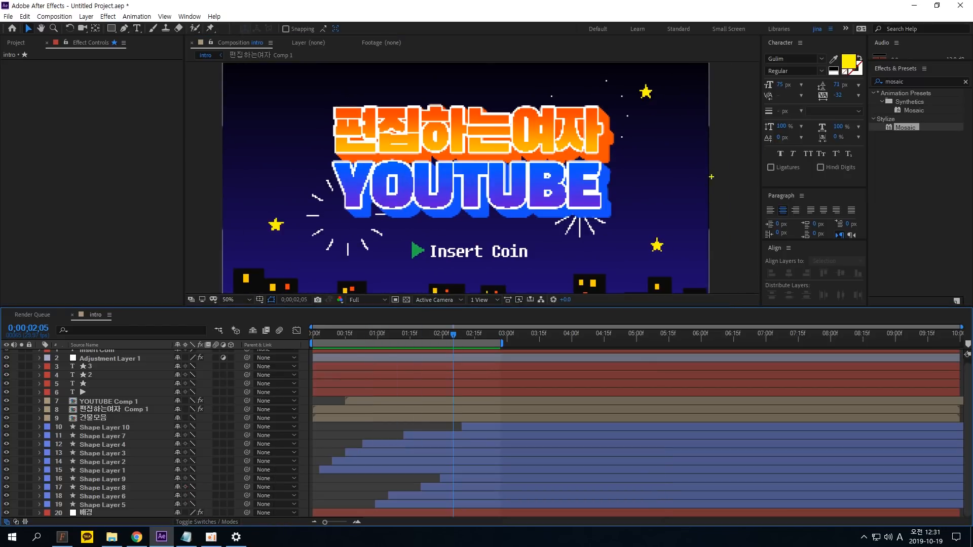
# Step: Apply the Mosaic effect to the 배경 background layer
pyautogui.moveTo(723, 164)
pyautogui.mouseDown()
pyautogui.moveTo(691, 197)
pyautogui.moveTo(704, 206)
pyautogui.mouseUp()
pyautogui.press('Escape')
pyautogui.click(702, 187)
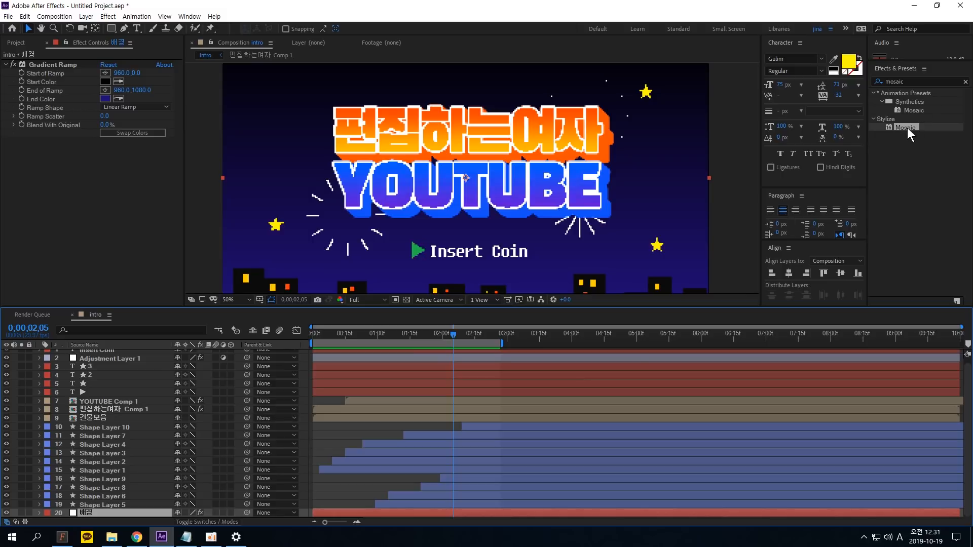
pyautogui.moveTo(908, 128); pyautogui.dragTo(127, 514)
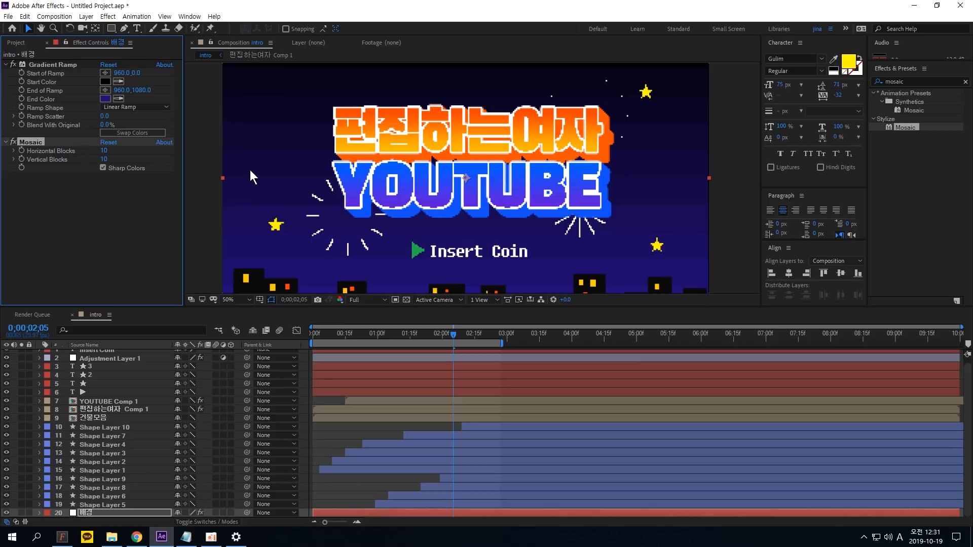
# Step: Set the background layer's Mosaic horizontal and vertical blocks to 20 each
pyautogui.click(105, 151)
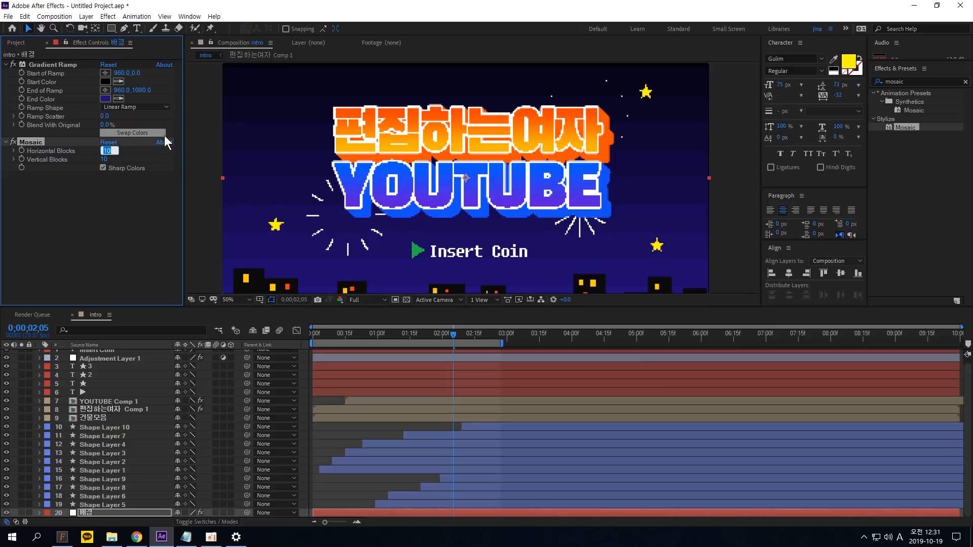
pyautogui.write('20')
pyautogui.press('Tab')
pyautogui.write('30')
pyautogui.press('Return')
pyautogui.click(106, 157)
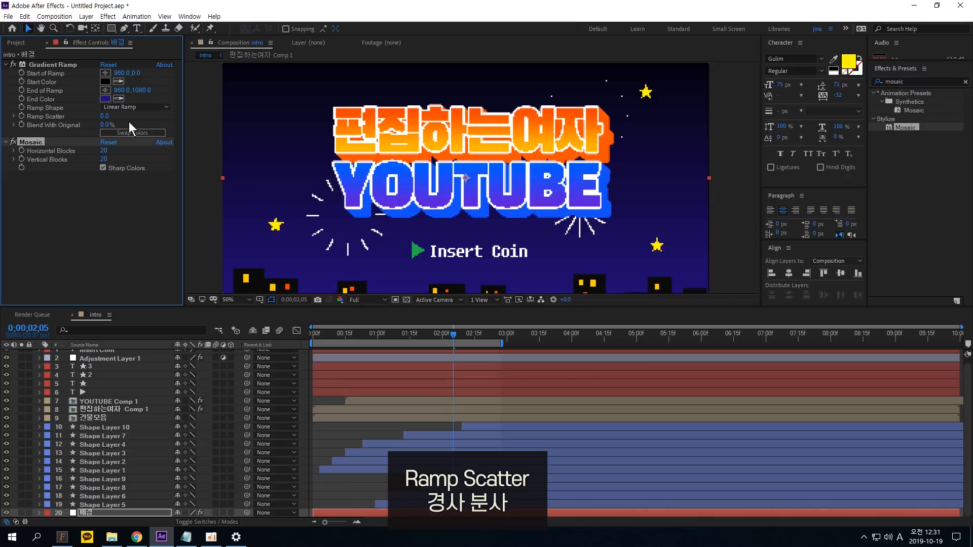
# Step: Raise the background's Gradient Ramp scatter to 251.1 and set its Mosaic vertical blocks to 27
pyautogui.moveTo(104, 116); pyautogui.dragTo(503, 121)
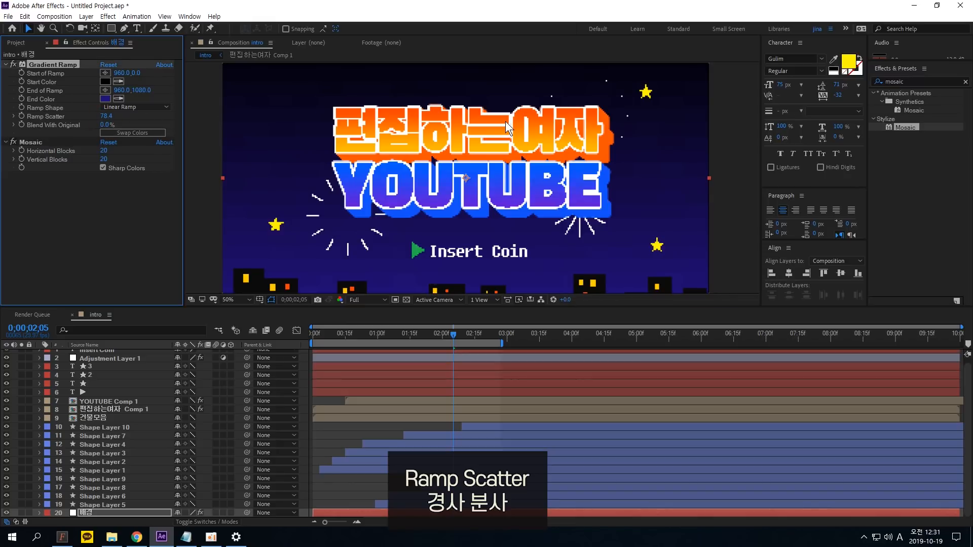
pyautogui.scroll(2, 573, 271)
pyautogui.scroll(-2, 575, 263)
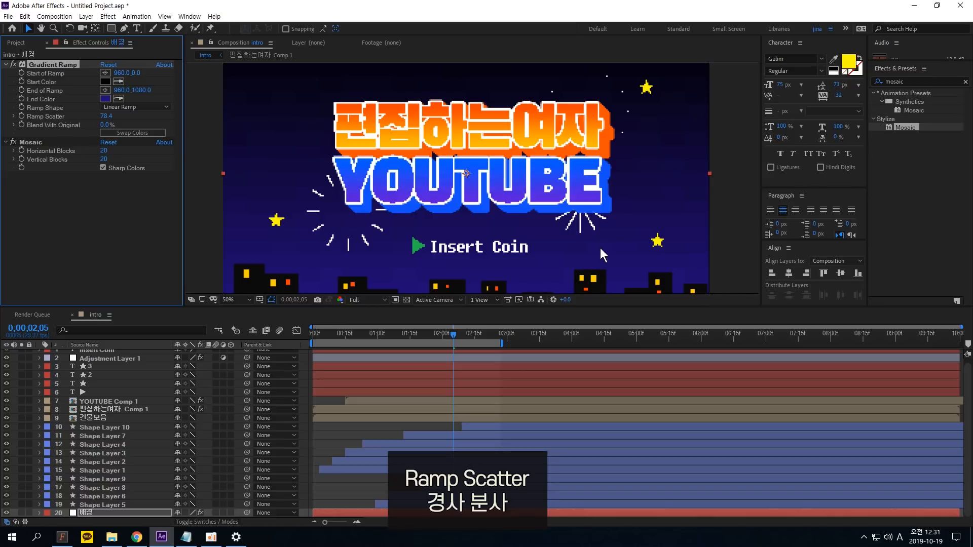
pyautogui.click(592, 256)
pyautogui.moveTo(105, 118); pyautogui.dragTo(612, 272)
pyautogui.moveTo(108, 116); pyautogui.dragTo(557, 116)
pyautogui.moveTo(103, 159); pyautogui.dragTo(115, 160)
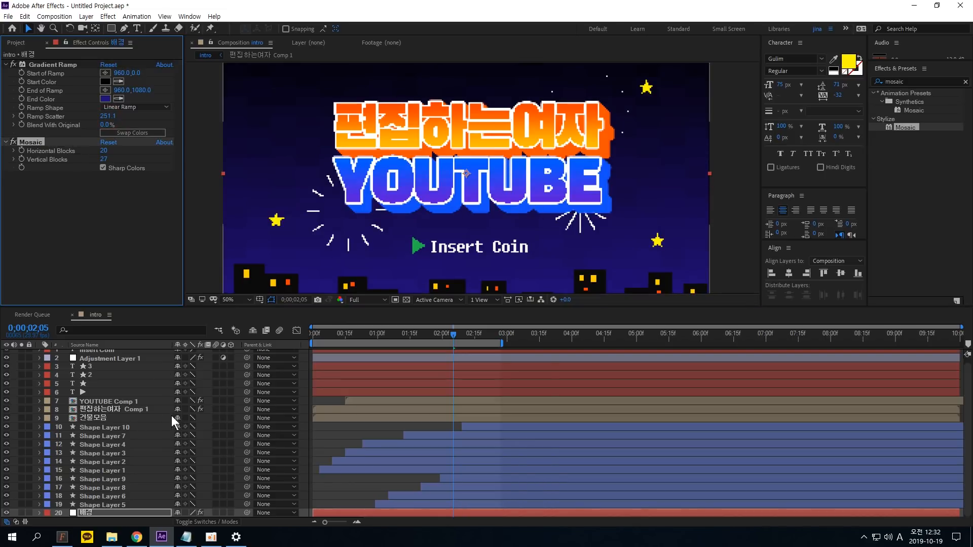
# Step: Make the title text in 편집하는여자 Comp 1 faux italic, check its Stroke style, and return to the intro composition
pyautogui.click(102, 418)
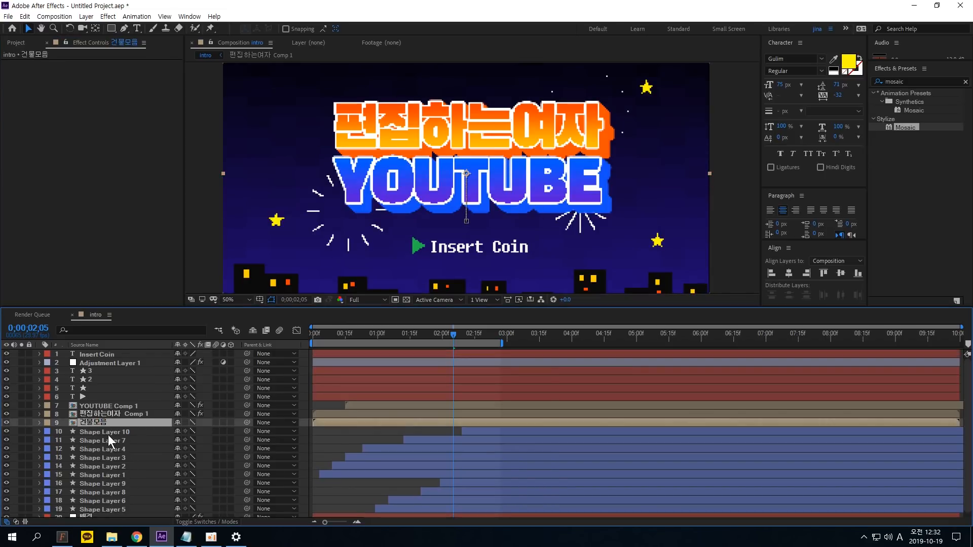
pyautogui.doubleClick(108, 413)
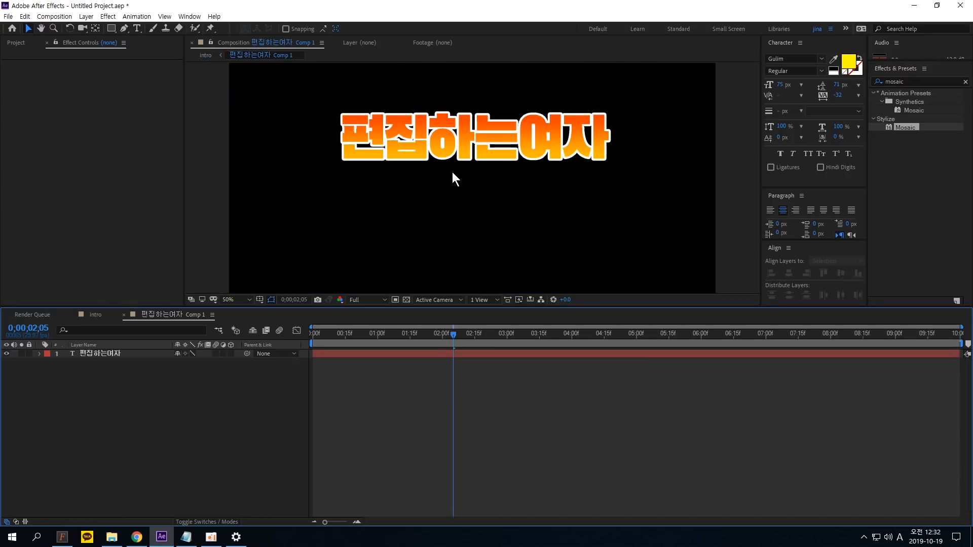
pyautogui.click(458, 138)
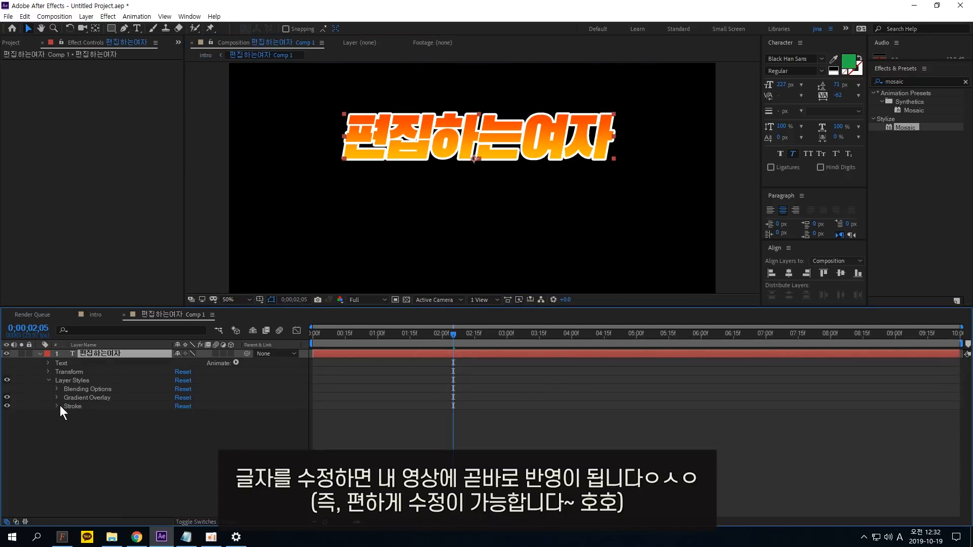
pyautogui.click(57, 406)
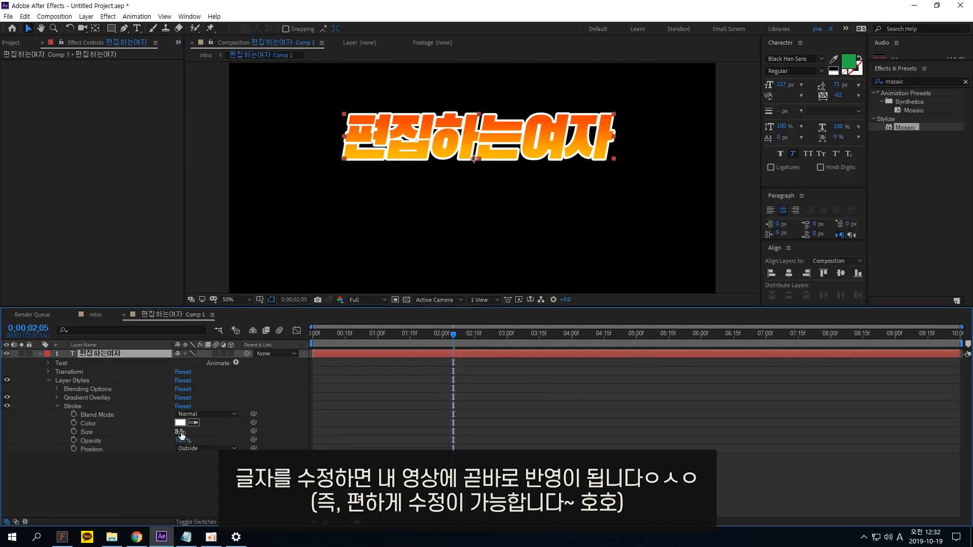
pyautogui.click(96, 315)
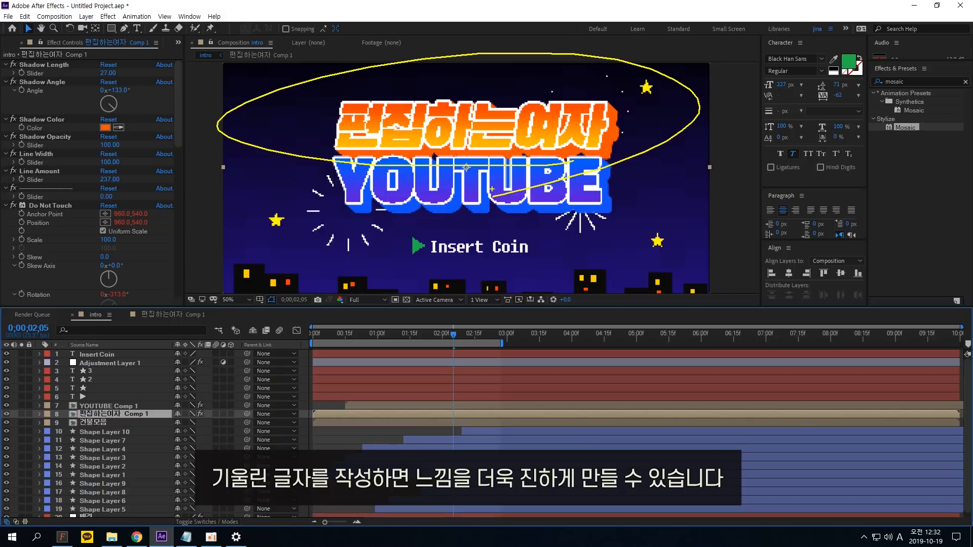
# Step: Add a 100% Opacity keyframe to the Insert Coin layer at 0;00;02;01
pyautogui.moveTo(446, 329)
pyautogui.mouseDown()
pyautogui.moveTo(433, 336)
pyautogui.moveTo(442, 336)
pyautogui.mouseUp()
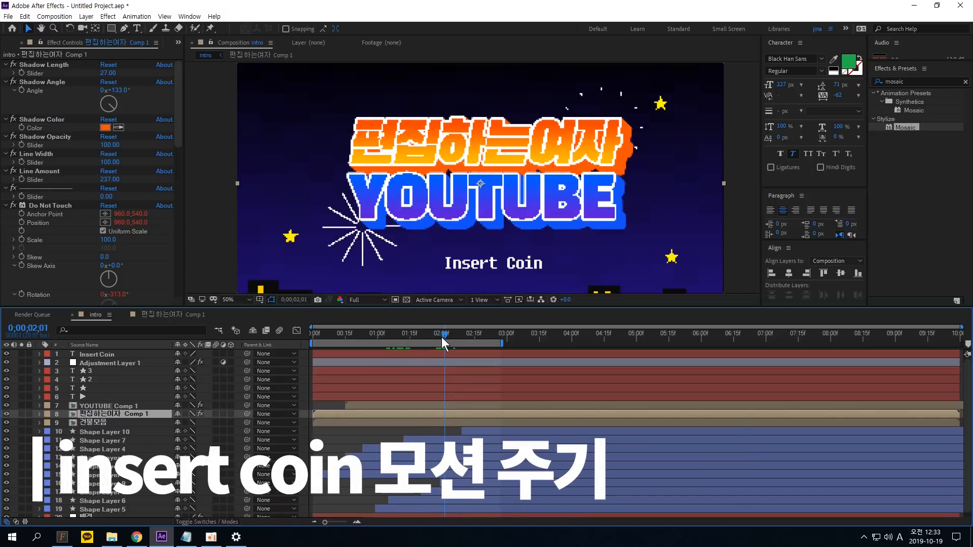
pyautogui.click(96, 355)
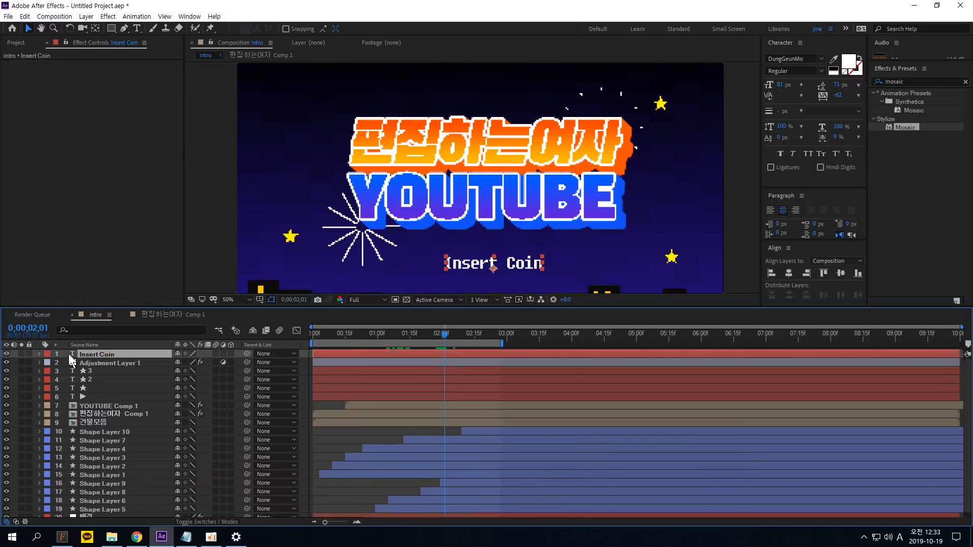
pyautogui.press('t')
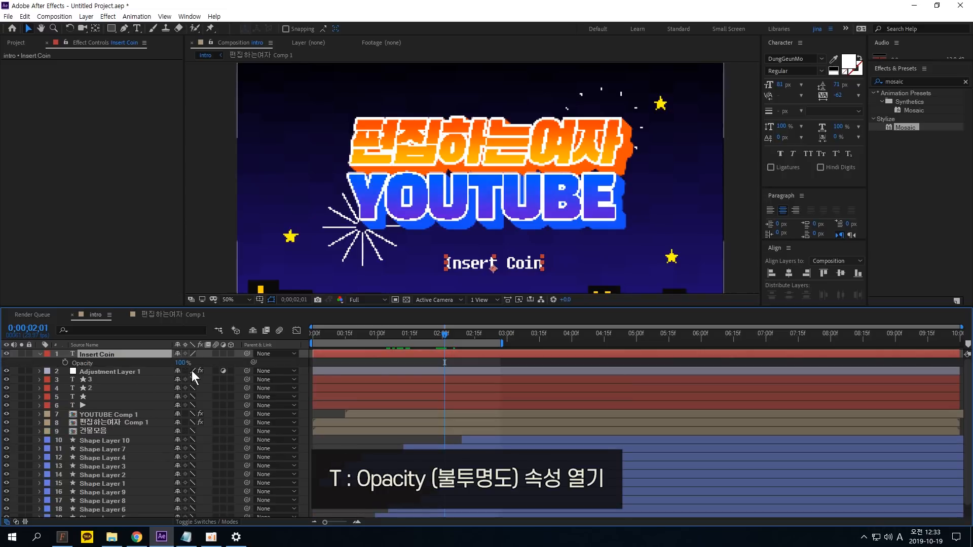
pyautogui.click(66, 363)
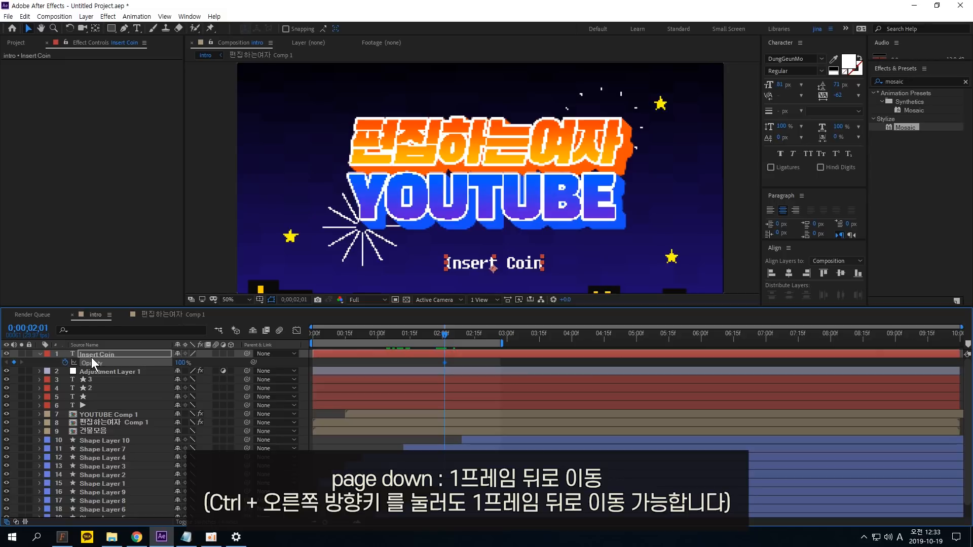
# Step: Add a 0% Opacity keyframe to the Insert Coin layer five frames on, at 0;00;02;06
pyautogui.press('pagedown')
pyautogui.press('pagedown')
pyautogui.press('pagedown')
pyautogui.press('pagedown')
pyautogui.press('pagedown')
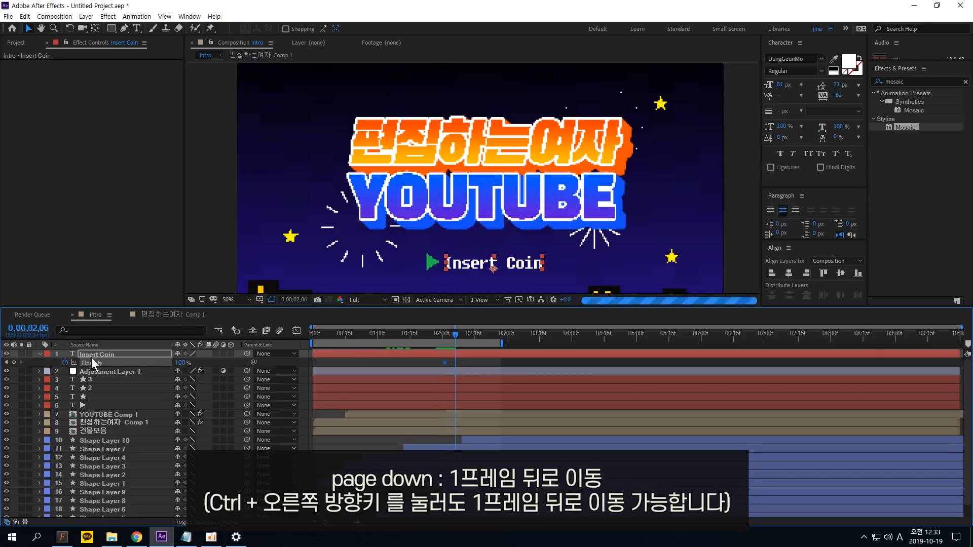
pyautogui.click(183, 363)
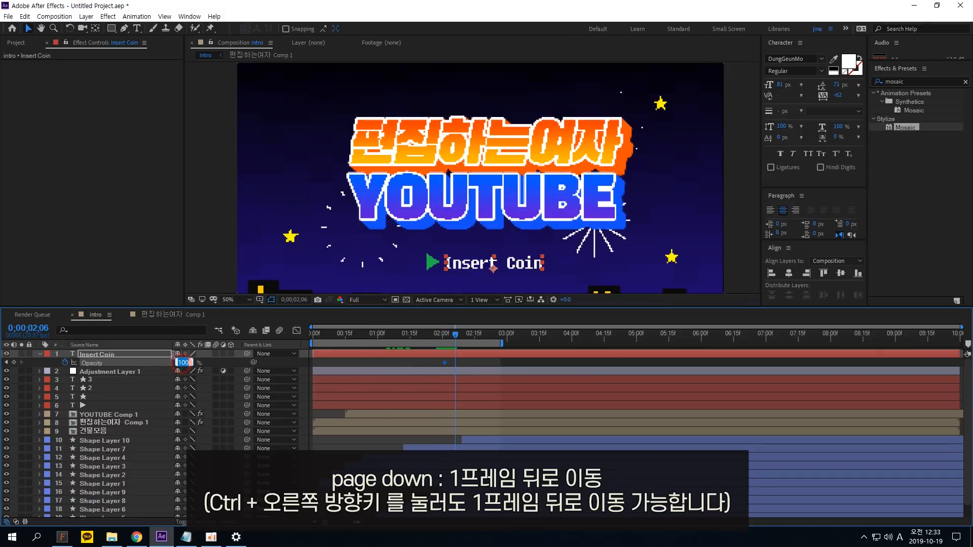
pyautogui.write('0')
pyautogui.press('Return')
# Step: Set Insert Coin's Opacity back to 100% with a keyframe at 0;00;02;11
pyautogui.press('pagedown')
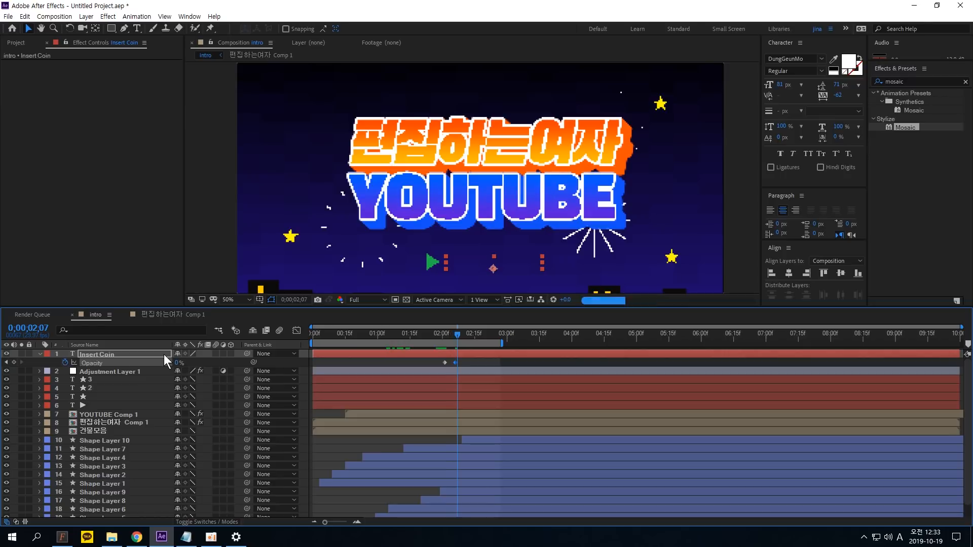
pyautogui.press('pagedown')
pyautogui.press('pagedown')
pyautogui.press('pagedown')
pyautogui.press('pagedown')
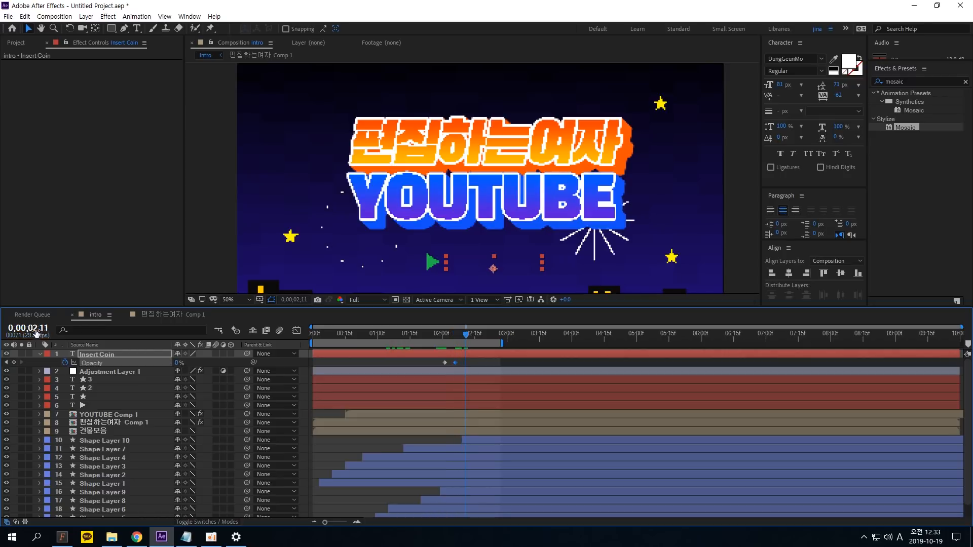
pyautogui.write('100')
pyautogui.press('Return')
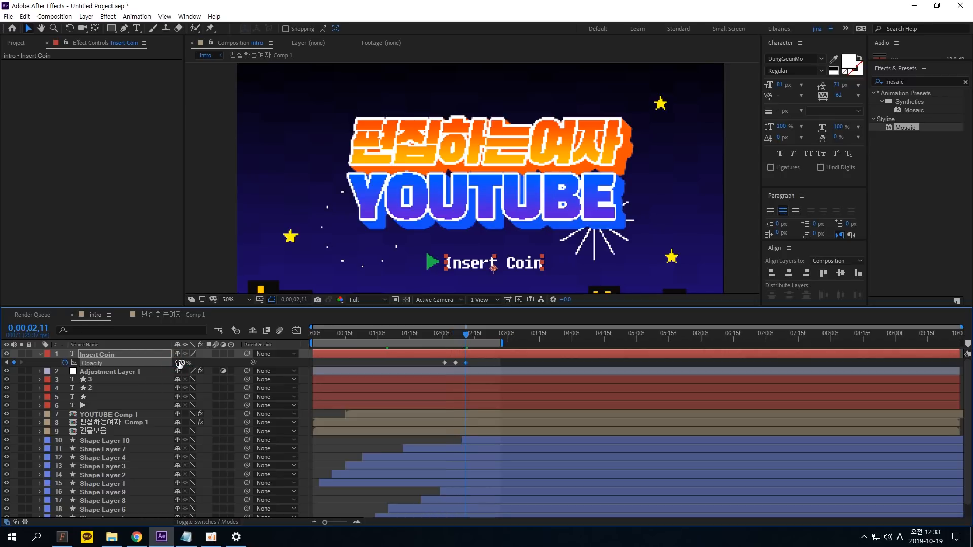
# Step: Set Insert Coin's Opacity to 0% with a keyframe at 0;00;02;16
pyautogui.press('pagedown')
pyautogui.press('pagedown')
pyautogui.press('pagedown')
pyautogui.press('pagedown')
pyautogui.press('pagedown')
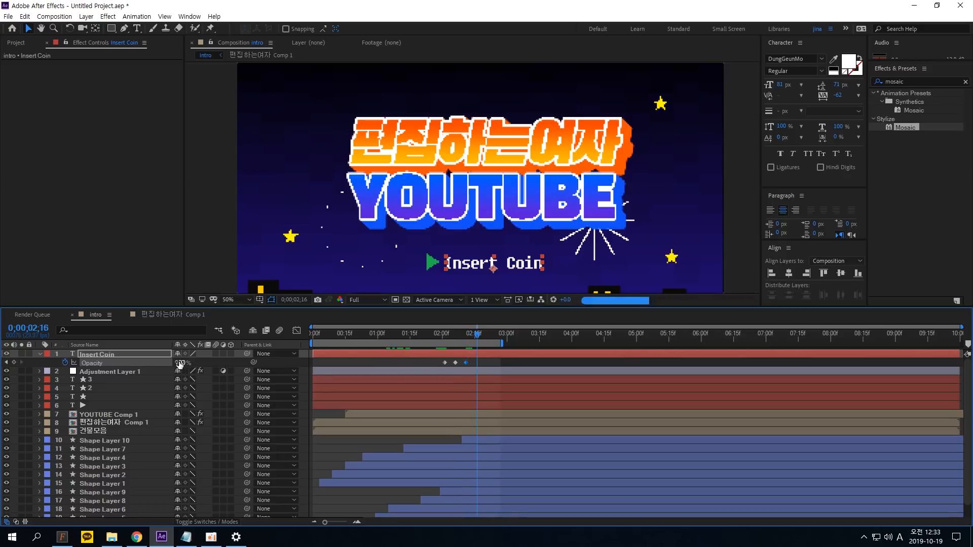
pyautogui.click(179, 363)
pyautogui.write('0')
pyautogui.press('Return')
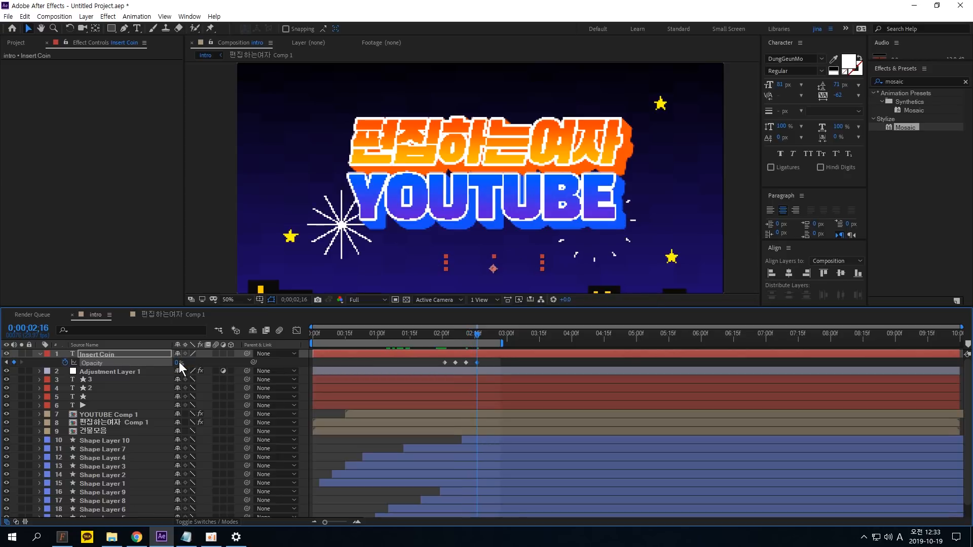
# Step: Set Insert Coin's Opacity to 100% with a keyframe at 0;00;02;21
pyautogui.press('pagedown')
pyautogui.press('pagedown')
pyautogui.press('pagedown')
pyautogui.press('pagedown')
pyautogui.press('pagedown')
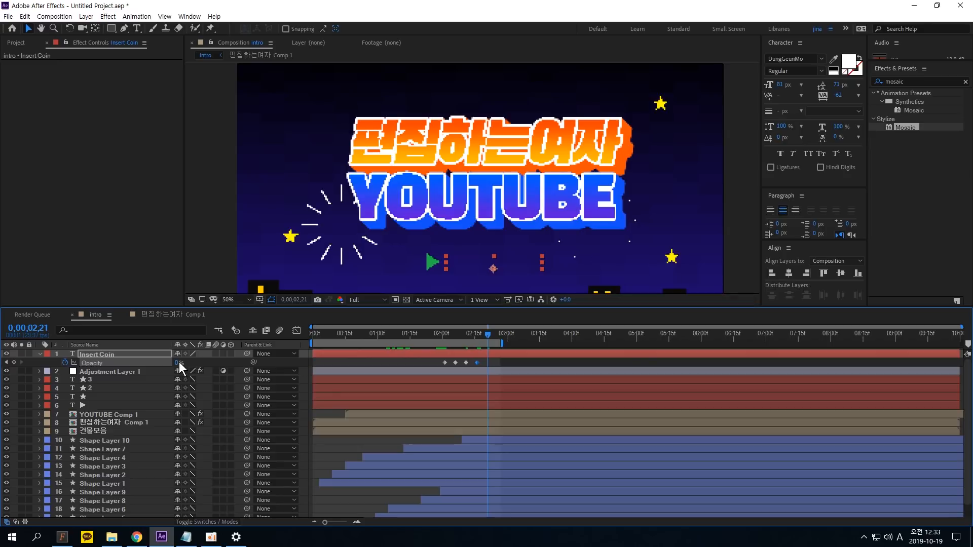
pyautogui.moveTo(179, 362); pyautogui.dragTo(229, 362)
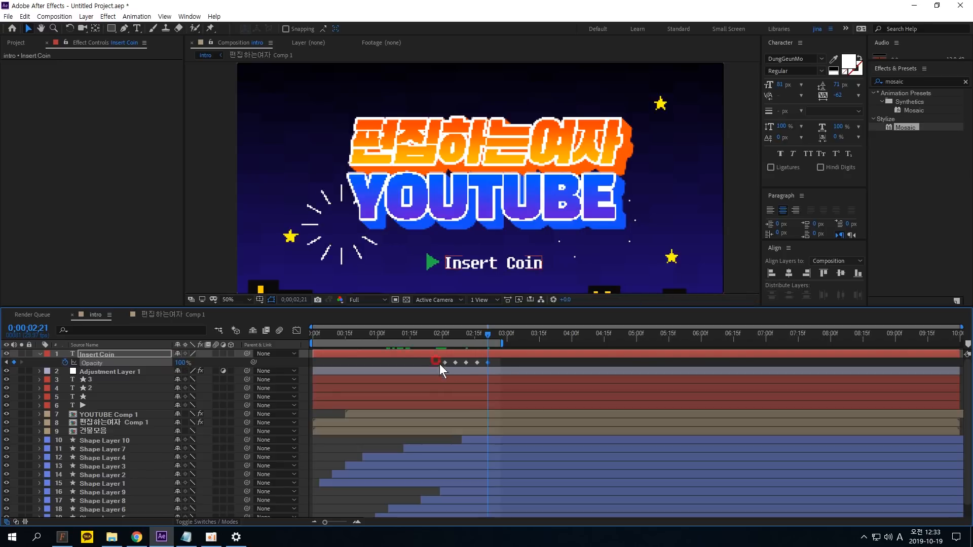
# Step: Convert all of Insert Coin's Opacity keyframes to hold keyframes
pyautogui.rightClick(488, 362)
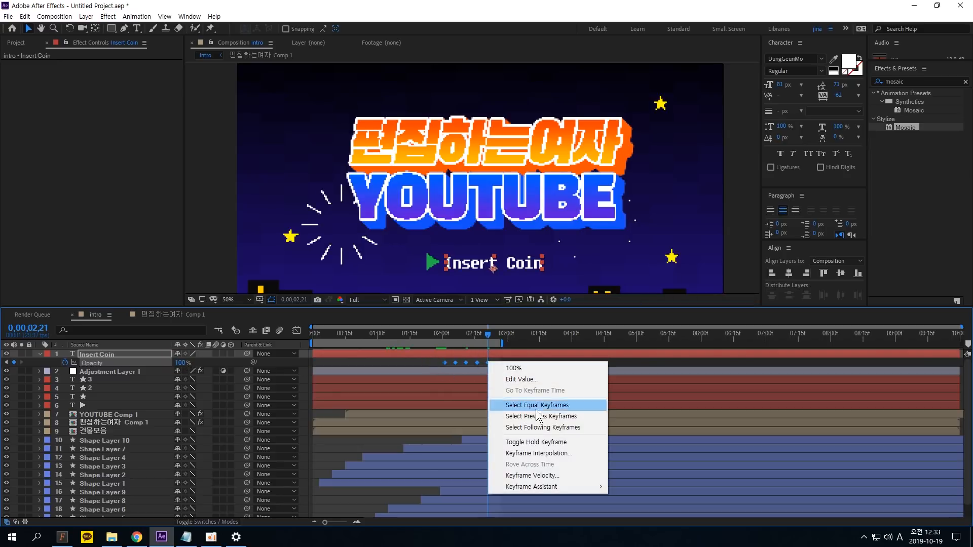
pyautogui.click(536, 442)
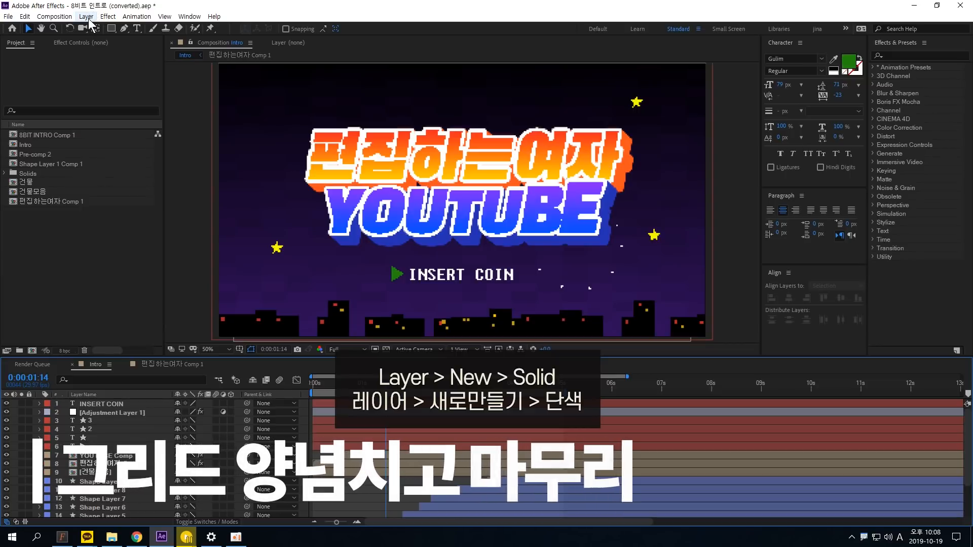
# Step: Add a white 1920 x 1080 px solid layer to the Intro composition
pyautogui.click(87, 17)
pyautogui.moveTo(90, 28)
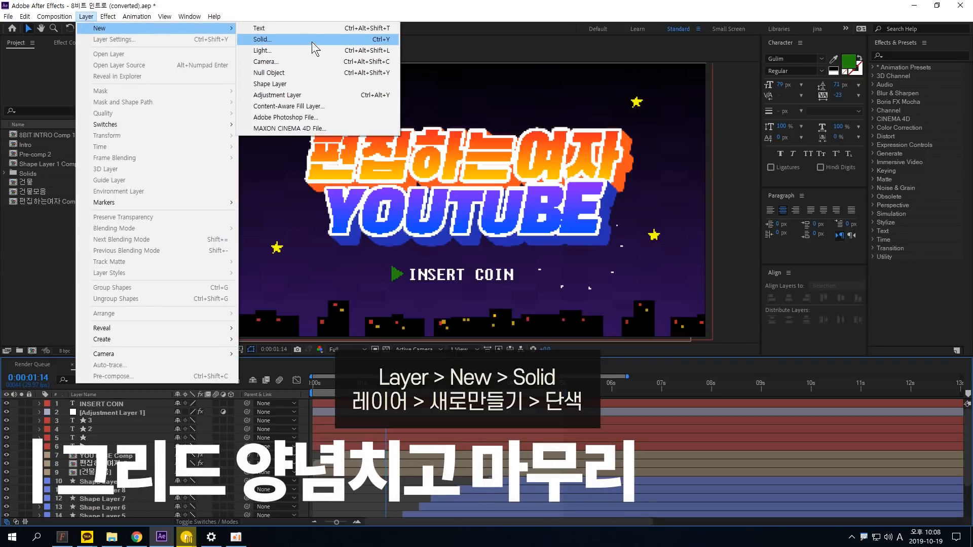
pyautogui.click(264, 39)
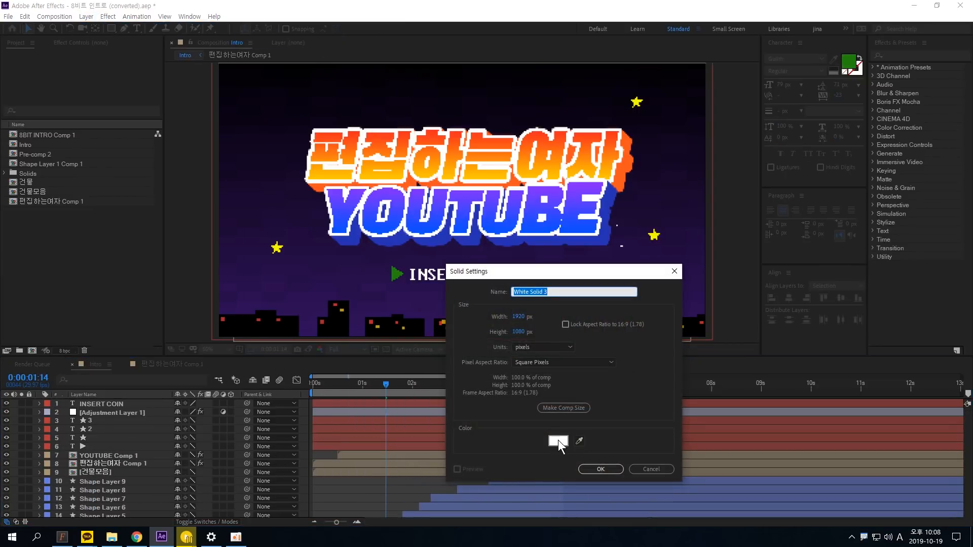
pyautogui.click(600, 468)
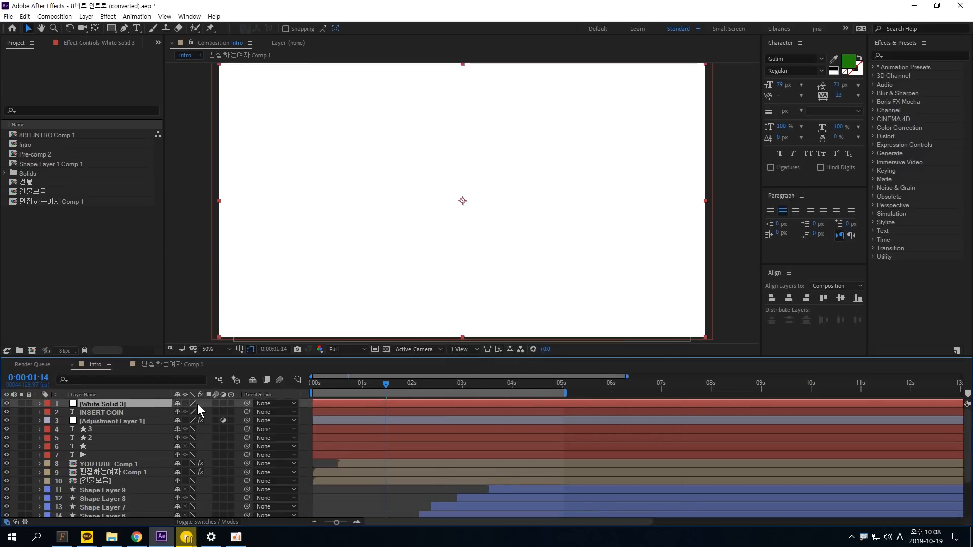
# Step: Find the Grid effect and apply it to the white solid layer
pyautogui.hotkey('shift', 'F12')
pyautogui.click(898, 80)
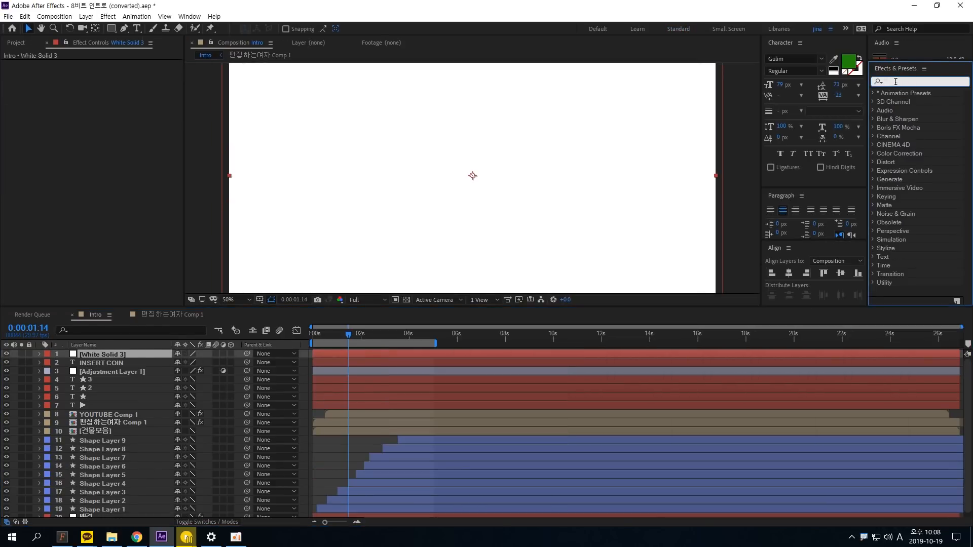
pyautogui.write('grid')
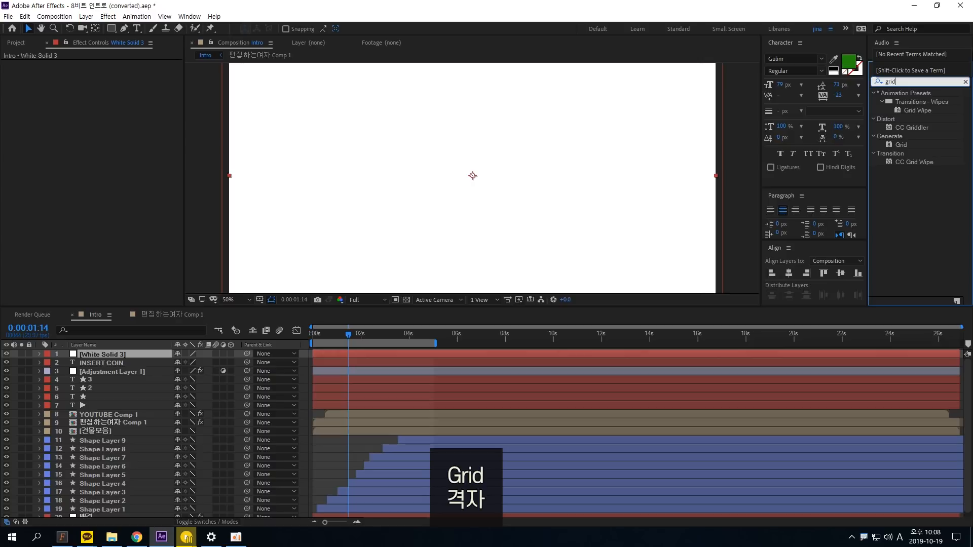
pyautogui.click(908, 145)
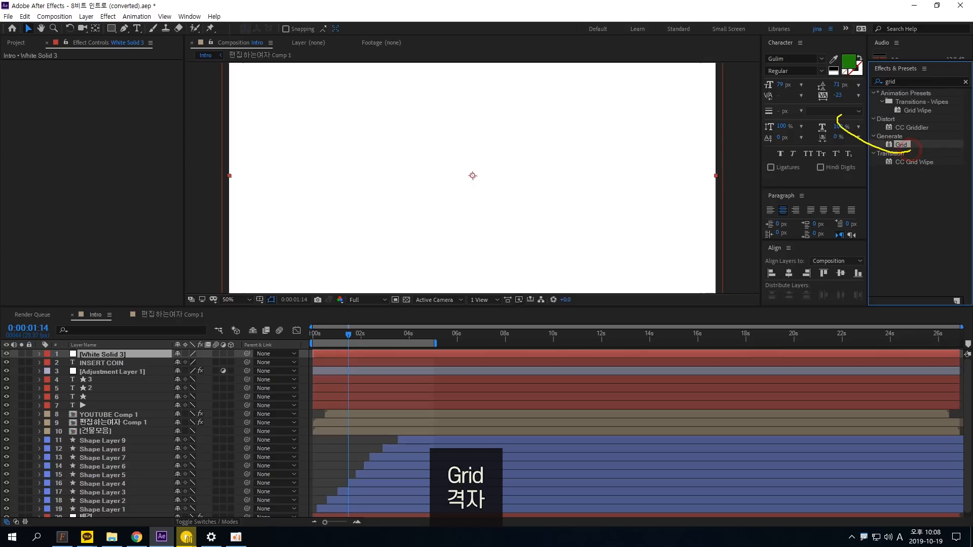
pyautogui.moveTo(910, 148)
pyautogui.mouseDown()
pyautogui.moveTo(437, 310)
pyautogui.moveTo(158, 387)
pyautogui.moveTo(138, 355)
pyautogui.mouseUp()
pyautogui.press('Escape')
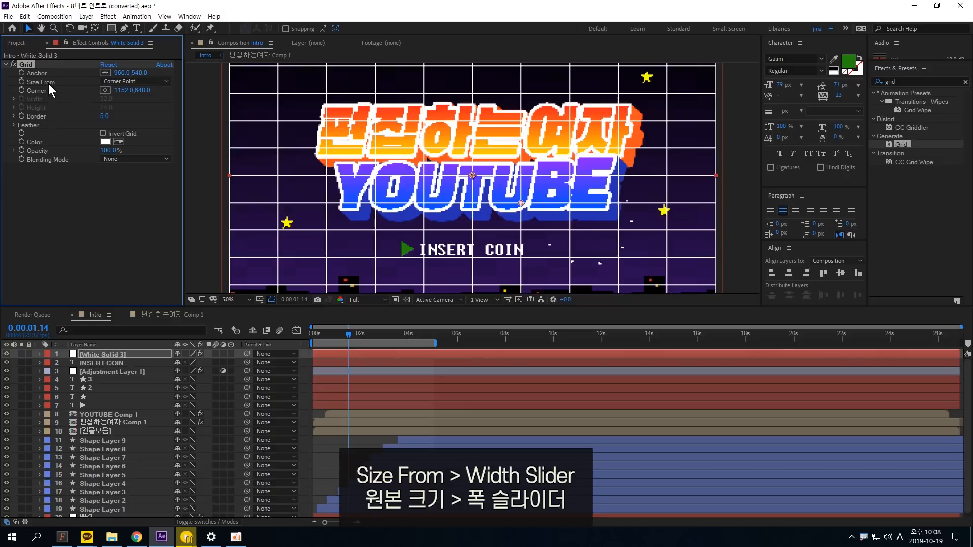
# Step: Size the grid by Width Slider and set its Width to 5
pyautogui.click(132, 82)
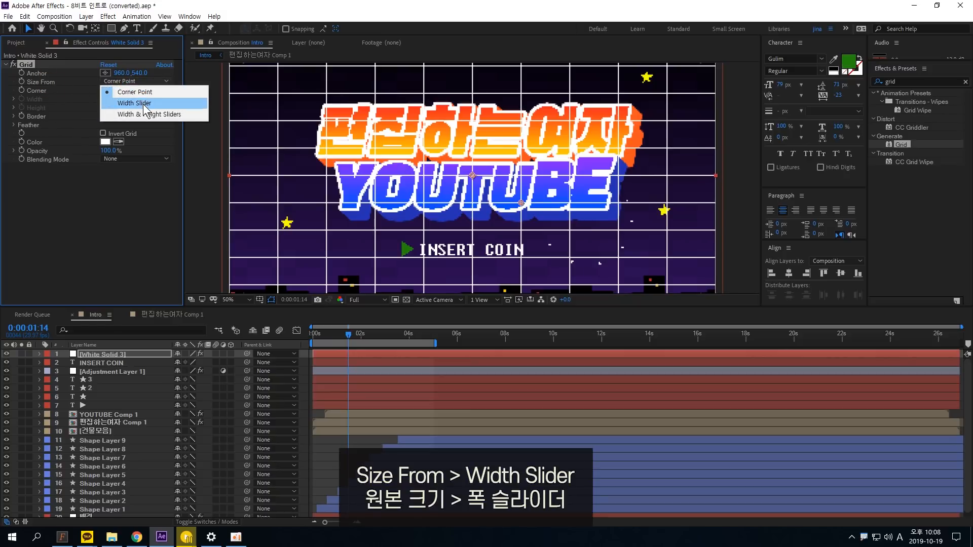
pyautogui.click(143, 102)
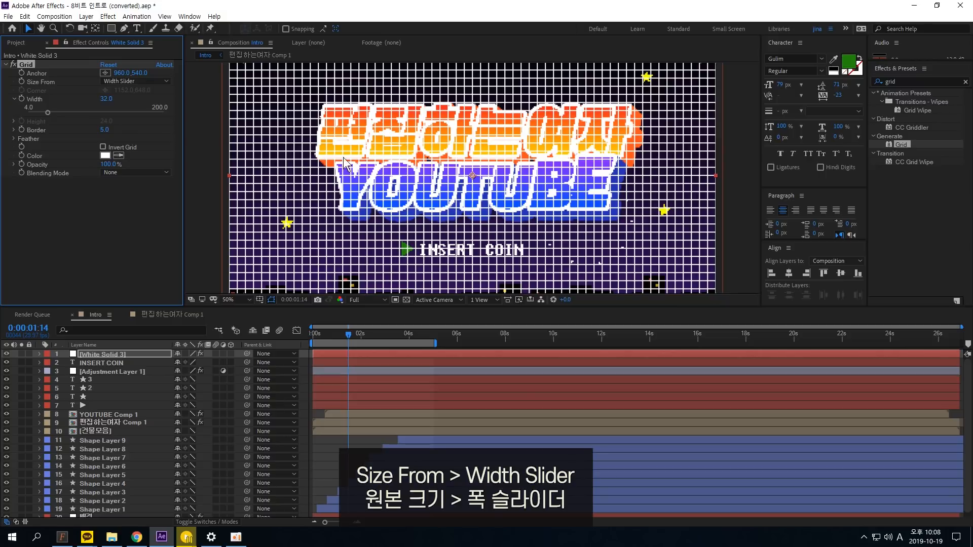
pyautogui.moveTo(47, 115); pyautogui.dragTo(31, 114)
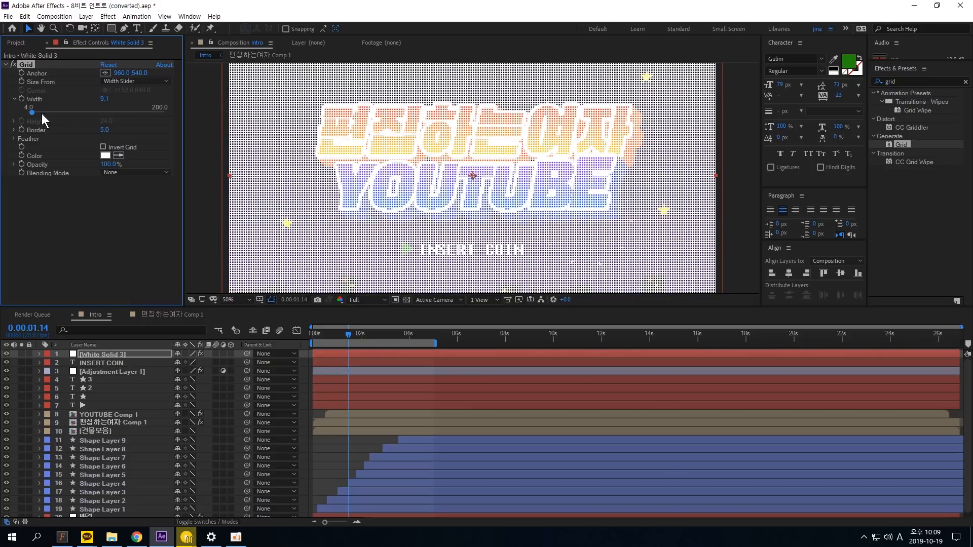
pyautogui.click(102, 99)
pyautogui.write('5')
pyautogui.press('Return')
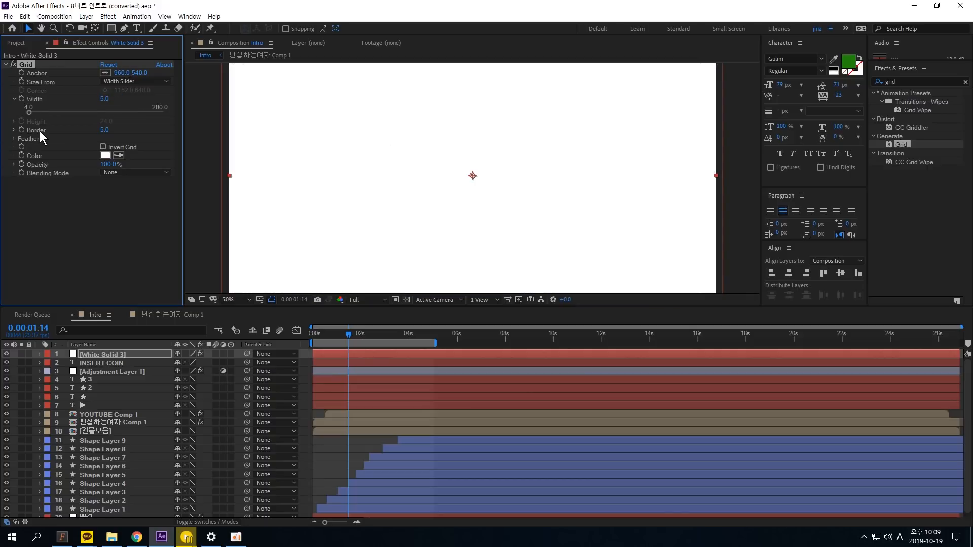
# Step: Set the grid's Border to 1 and its Color to black (000000)
pyautogui.write('1')
pyautogui.press('Return')
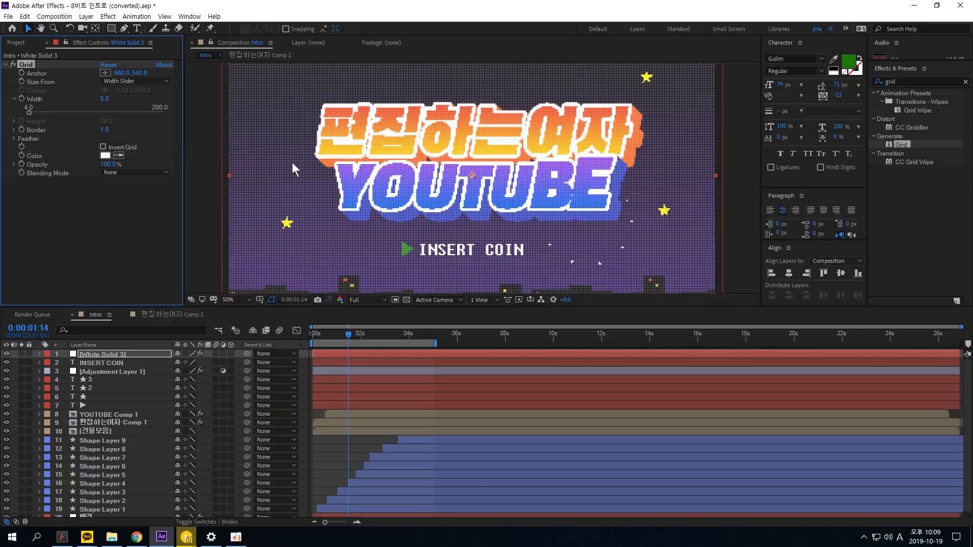
pyautogui.click(105, 155)
pyautogui.click(544, 419)
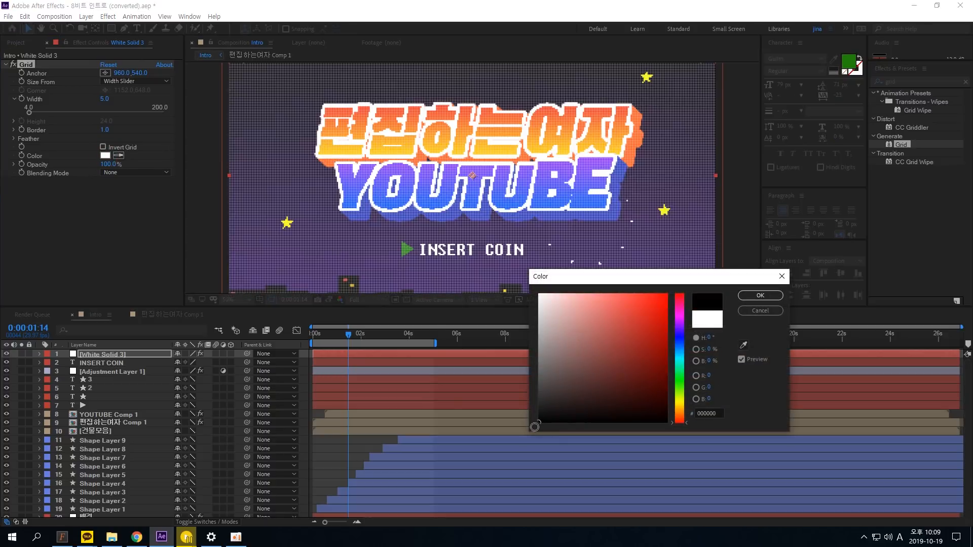
pyautogui.click(746, 296)
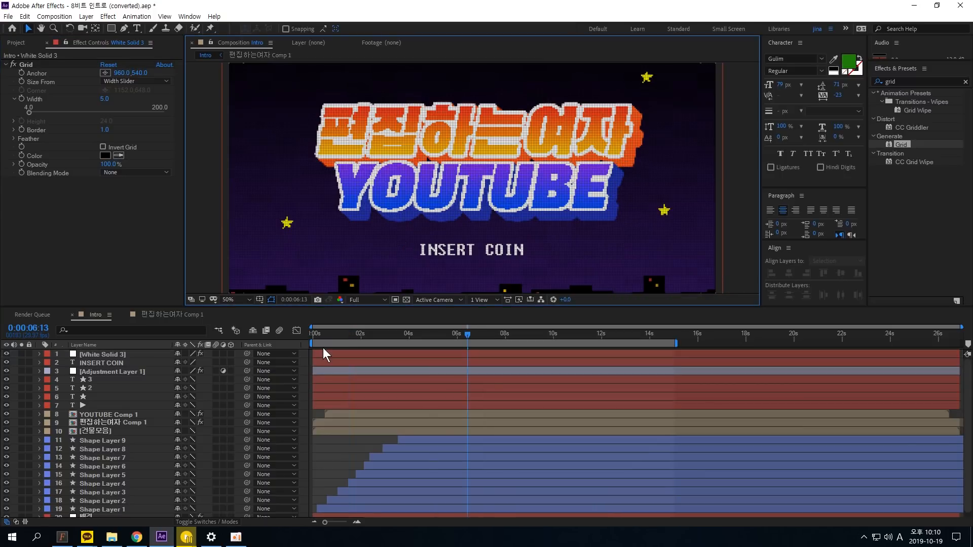
# Step: Lower the white solid layer's Opacity to 30% to soften the grid over the titles
pyautogui.press('.')
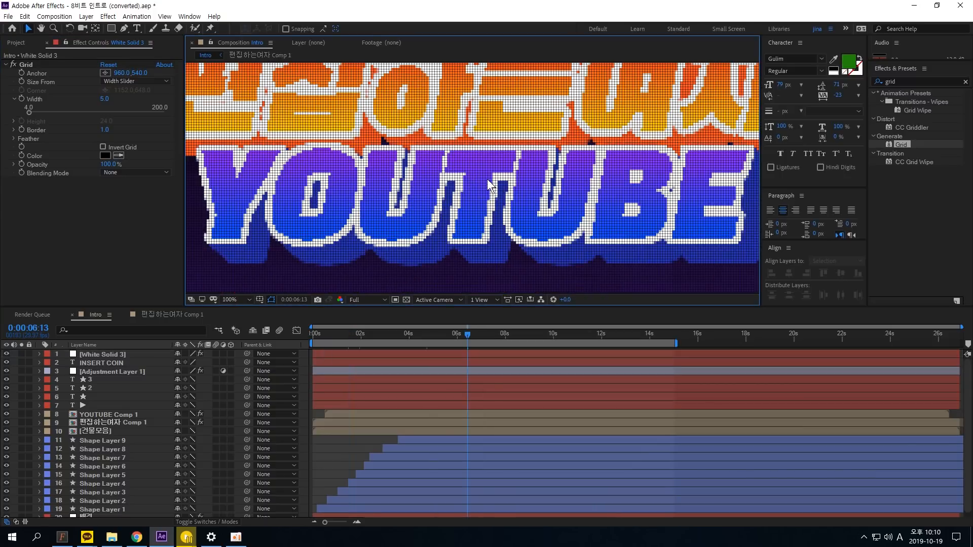
pyautogui.press(',')
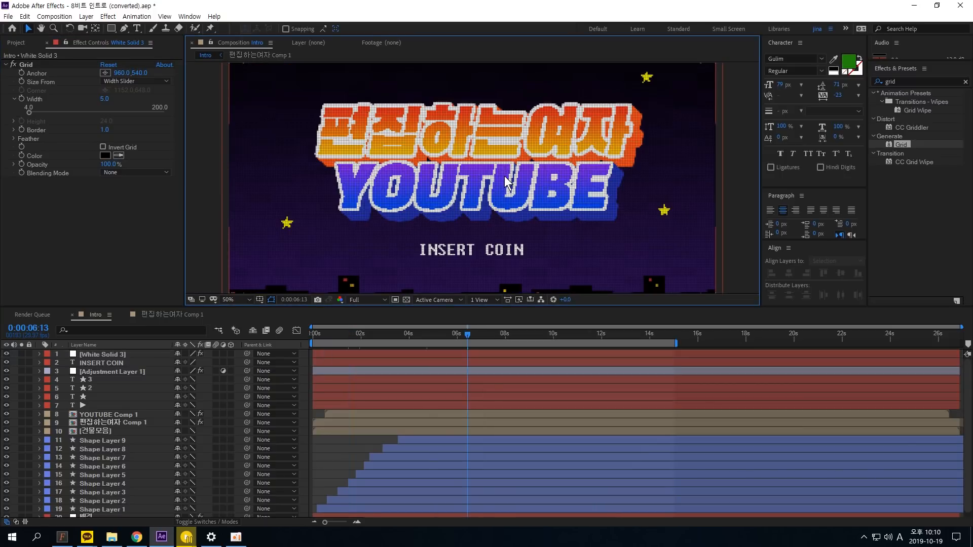
pyautogui.click(106, 356)
pyautogui.press('t')
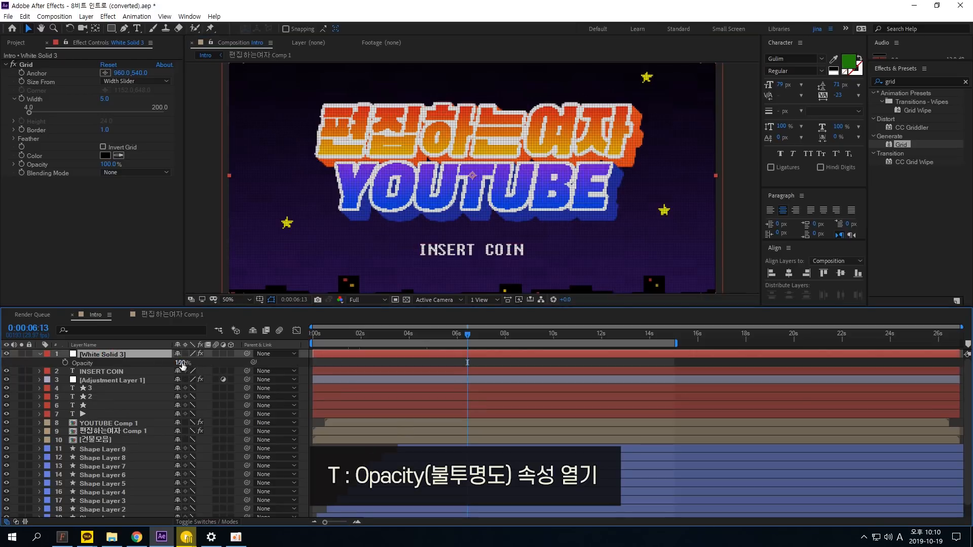
pyautogui.moveTo(182, 364); pyautogui.dragTo(147, 364)
pyautogui.press('.')
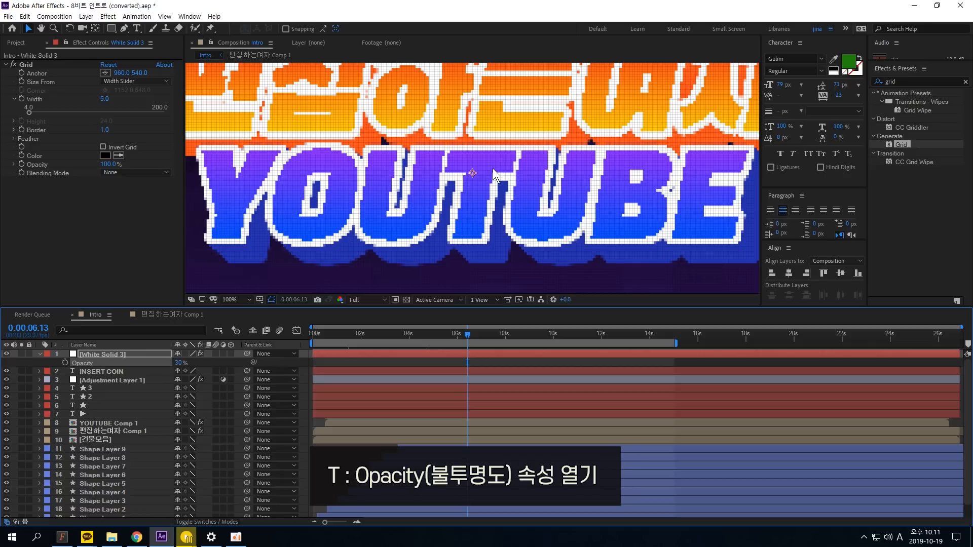
pyautogui.moveTo(582, 134); pyautogui.dragTo(524, 111)
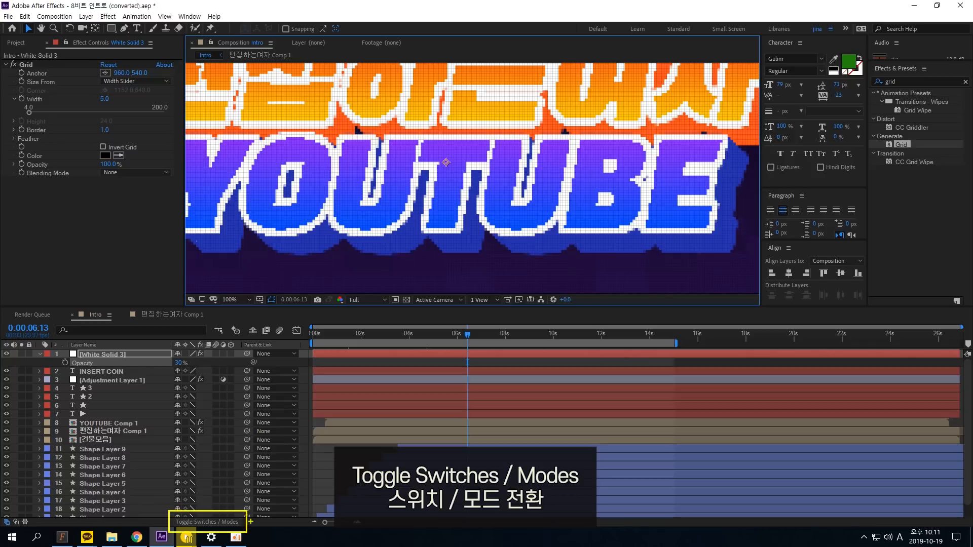
# Step: Show the layer modes and set the white solid's blending mode to Overlay
pyautogui.click(220, 521)
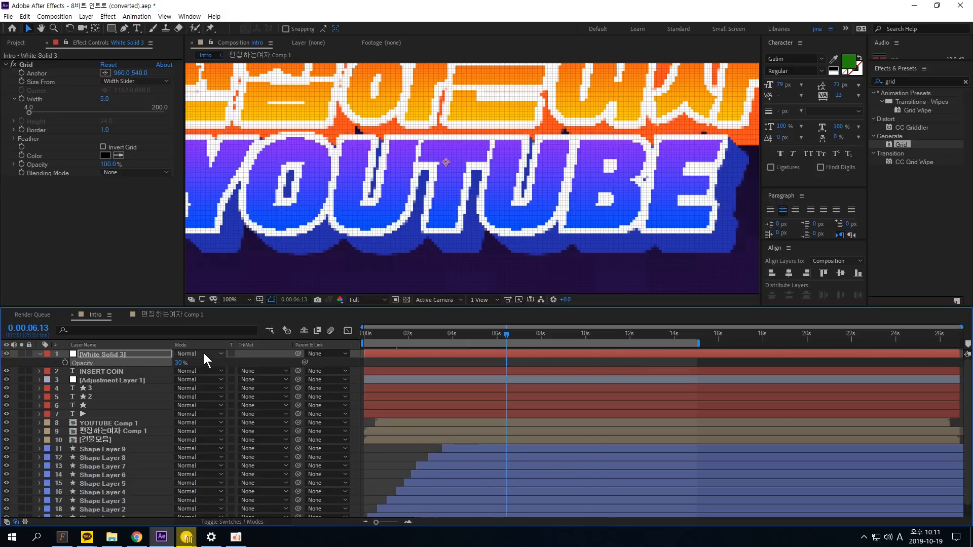
pyautogui.click(205, 353)
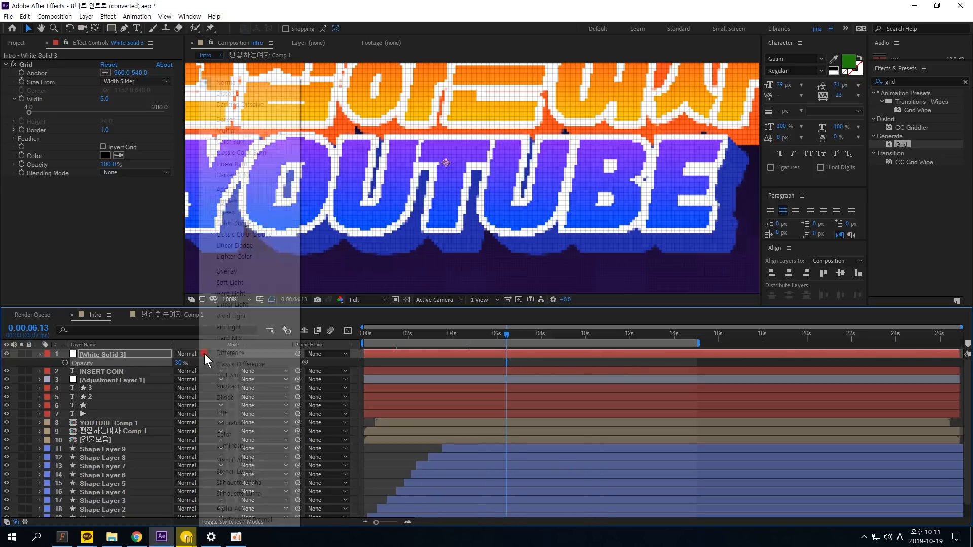
pyautogui.click(226, 273)
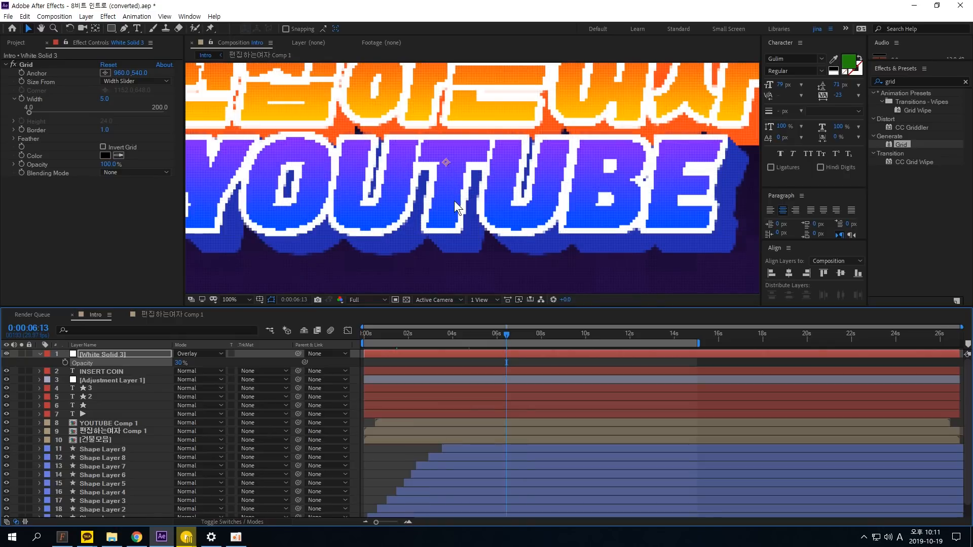
pyautogui.scroll(-2, 445, 176)
pyautogui.scroll(2, 443, 138)
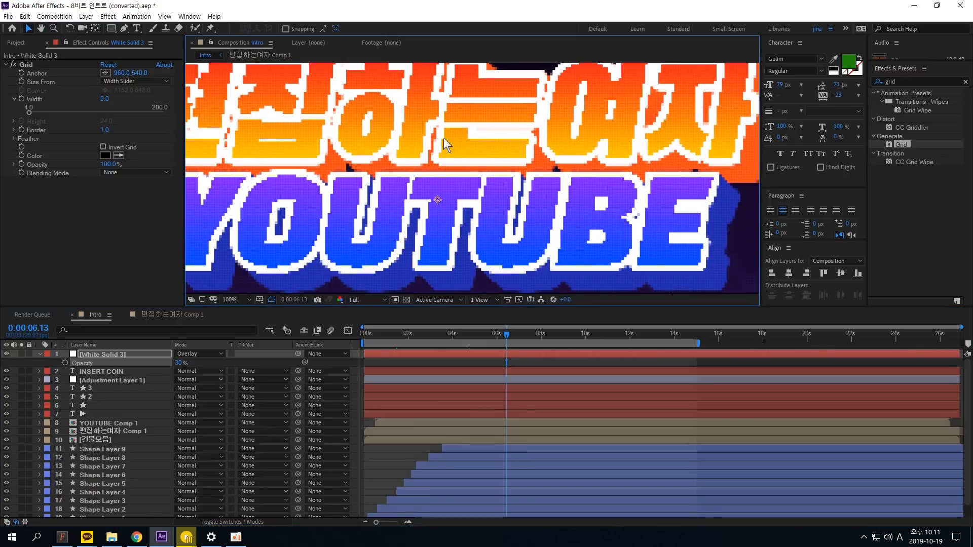
pyautogui.click(199, 354)
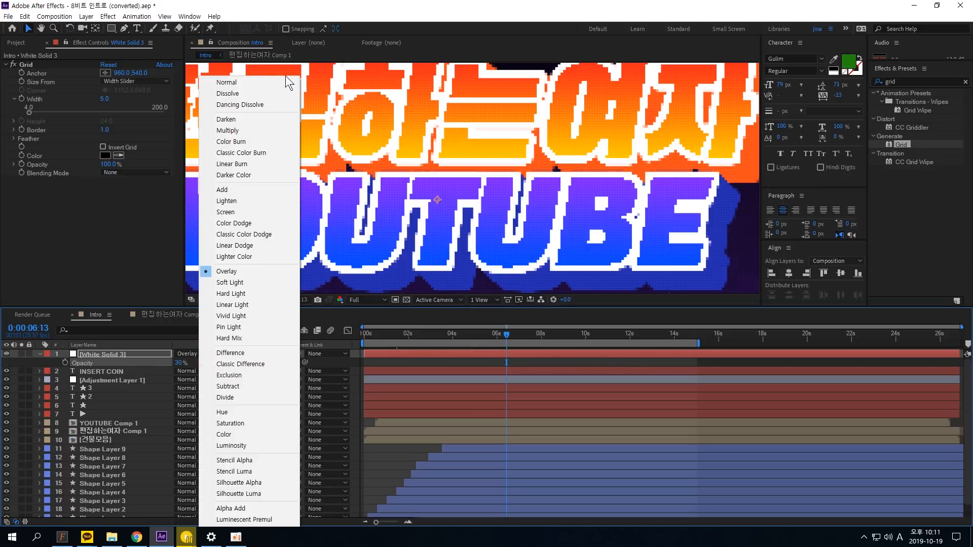
pyautogui.click(285, 75)
pyautogui.hotkey('ctrl', 'z')
# Step: Play back the Intro composition to review the animation with the grid overlay
pyautogui.scroll(-2, 448, 244)
pyautogui.press('h')
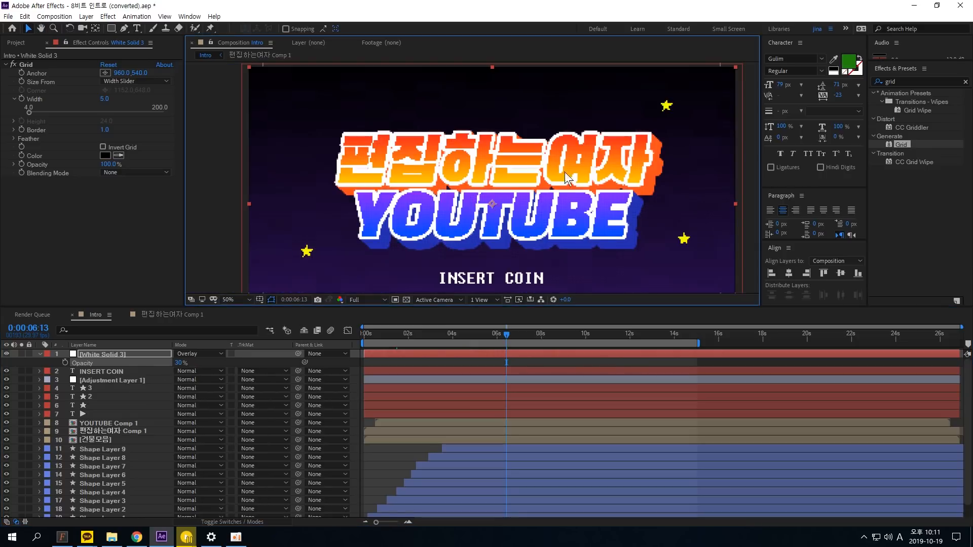
pyautogui.moveTo(572, 221); pyautogui.dragTo(547, 204)
pyautogui.press('v')
pyautogui.press('t')
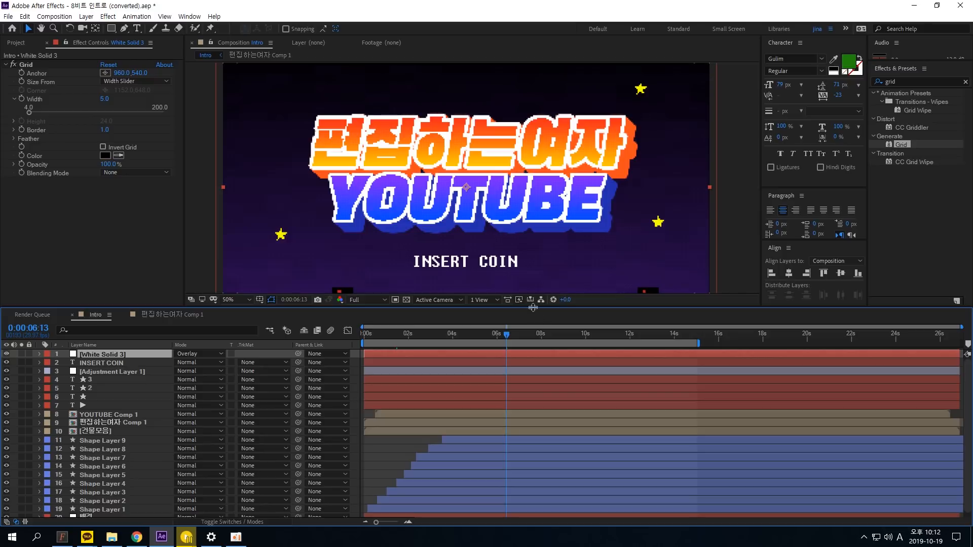
pyautogui.moveTo(534, 306)
pyautogui.mouseDown()
pyautogui.moveTo(533, 351)
pyautogui.moveTo(530, 305)
pyautogui.mouseUp()
pyautogui.press('space')
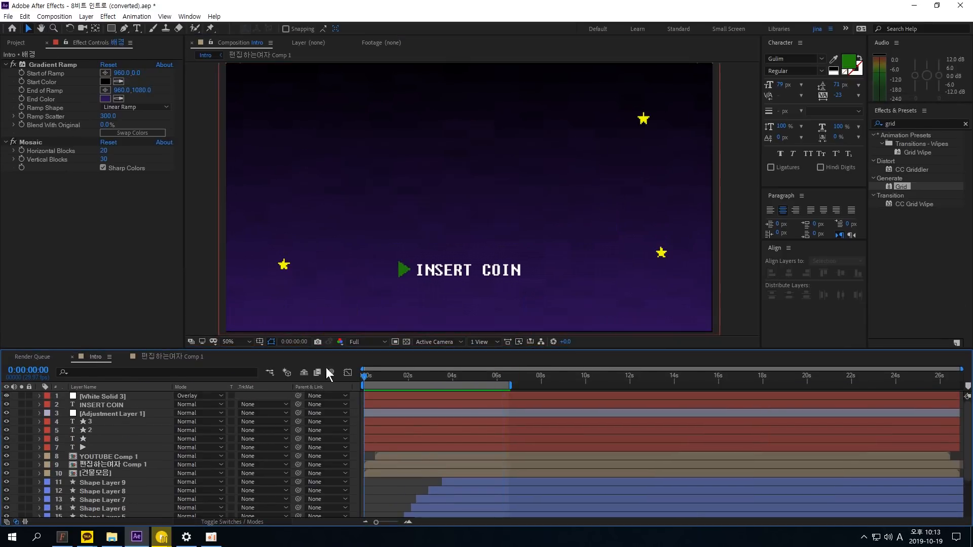
pyautogui.press('space')
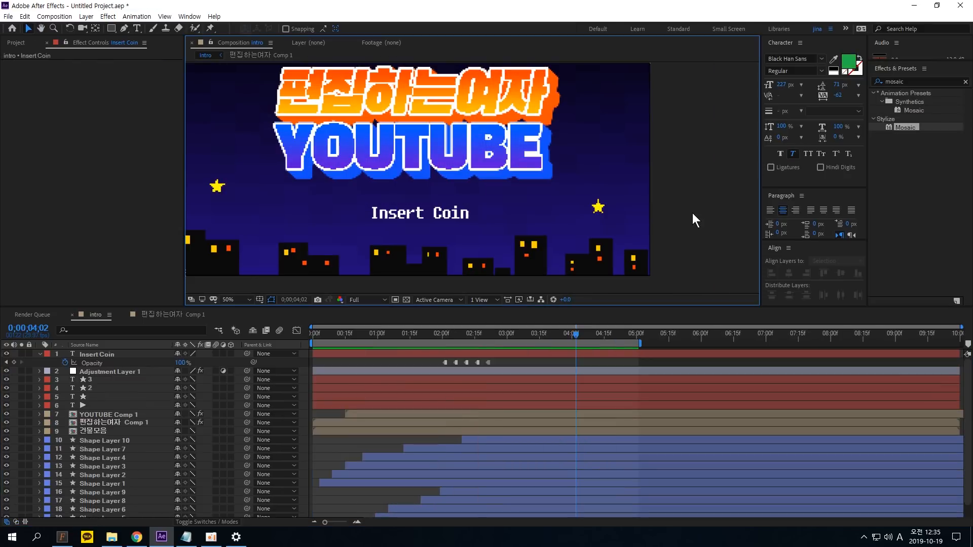
# Step: Set the Scale of the 배경 background layer to 103% and check its edge beyond the frame
pyautogui.scroll(2, 670, 224)
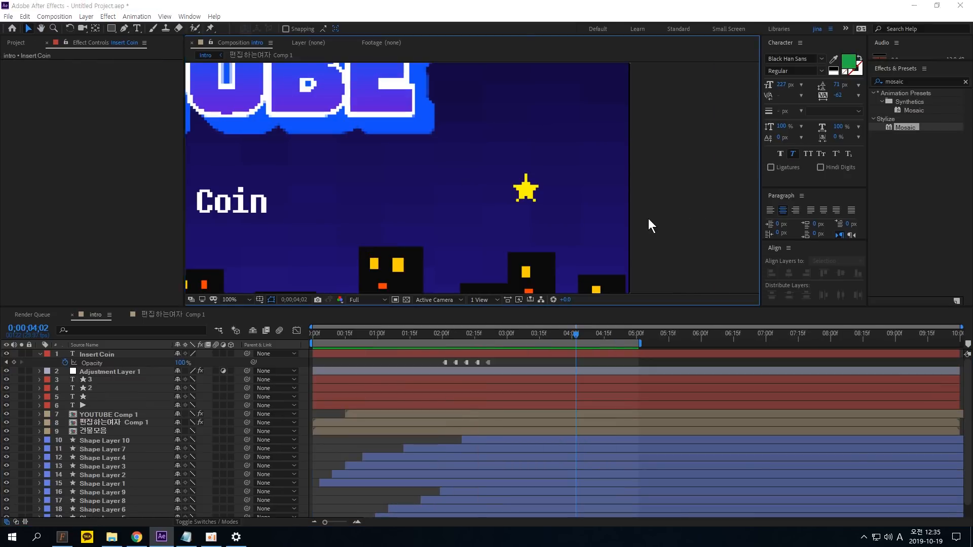
pyautogui.moveTo(634, 174)
pyautogui.mouseDown()
pyautogui.moveTo(633, 228)
pyautogui.moveTo(652, 223)
pyautogui.mouseUp()
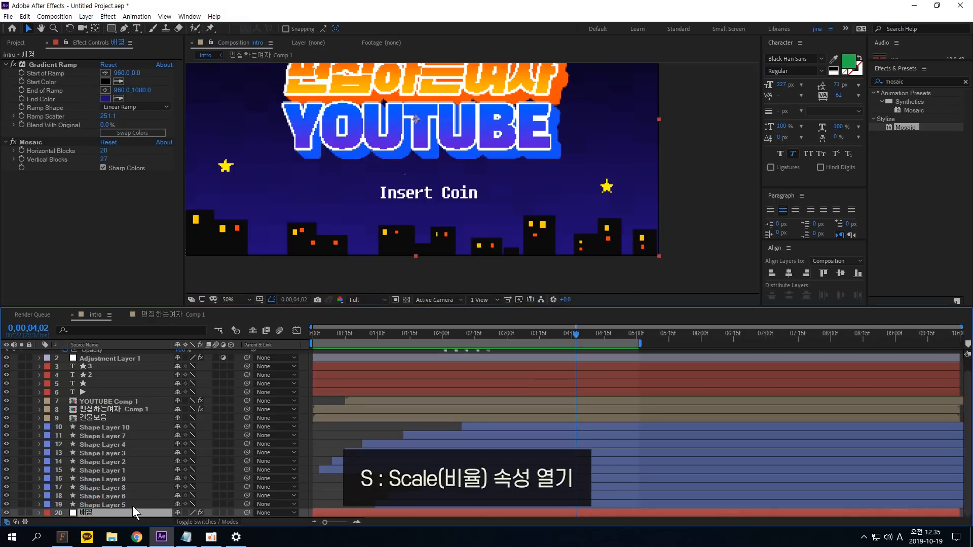
pyautogui.press('s')
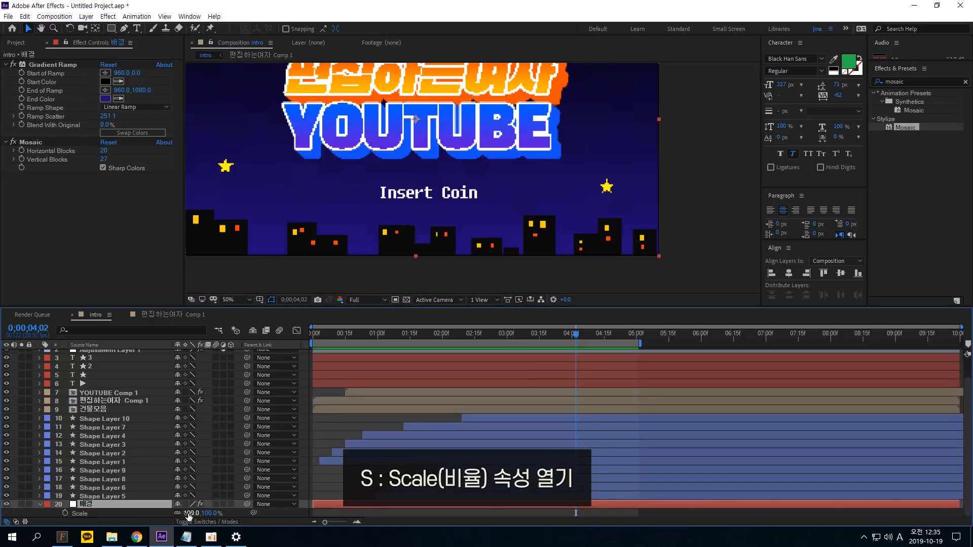
pyautogui.click(190, 513)
pyautogui.write('103')
pyautogui.press('Return')
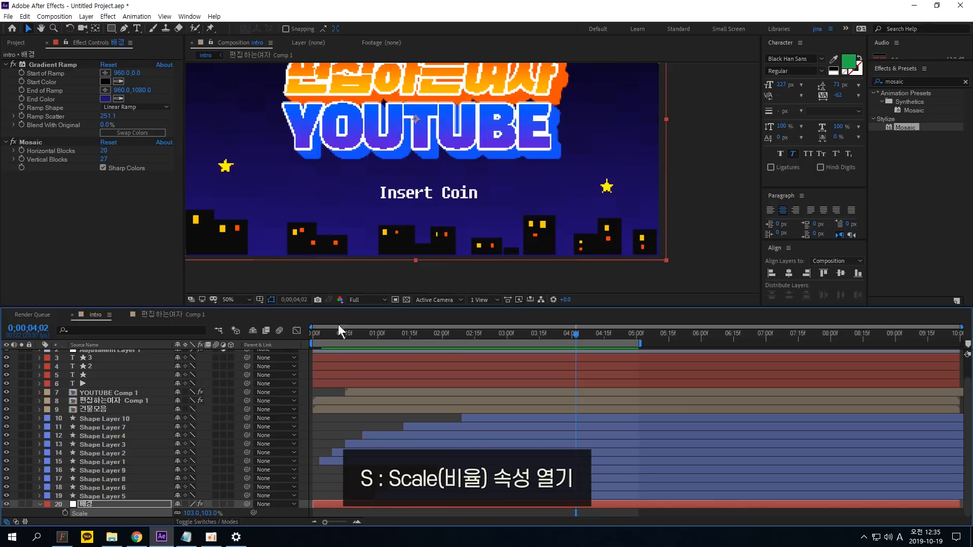
pyautogui.moveTo(558, 76); pyautogui.dragTo(701, 127)
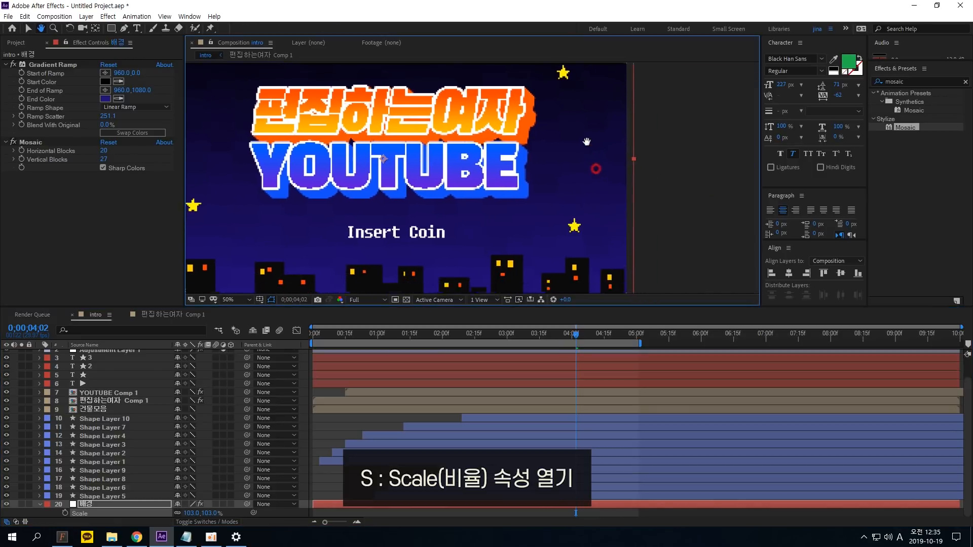